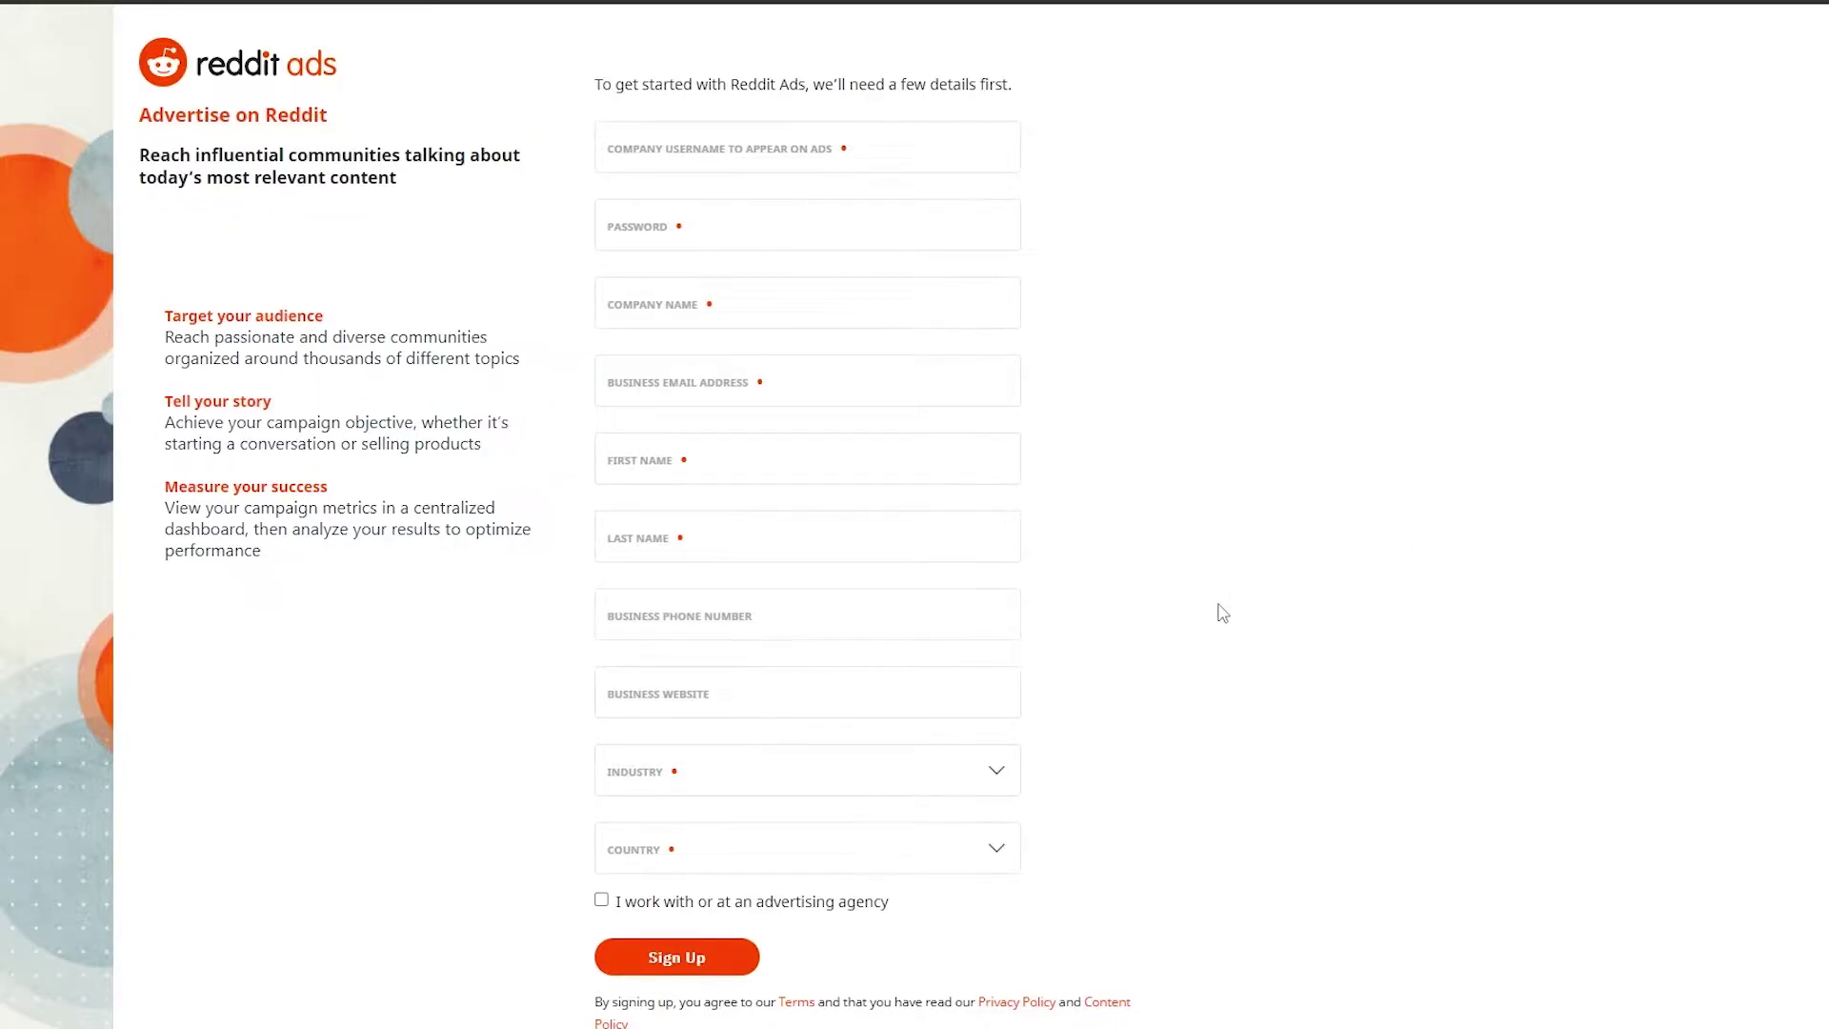
Step: Return to the Google results and reach the Reddit Ads sign-up form through the Advertising on Reddit page
key(alt+Left)
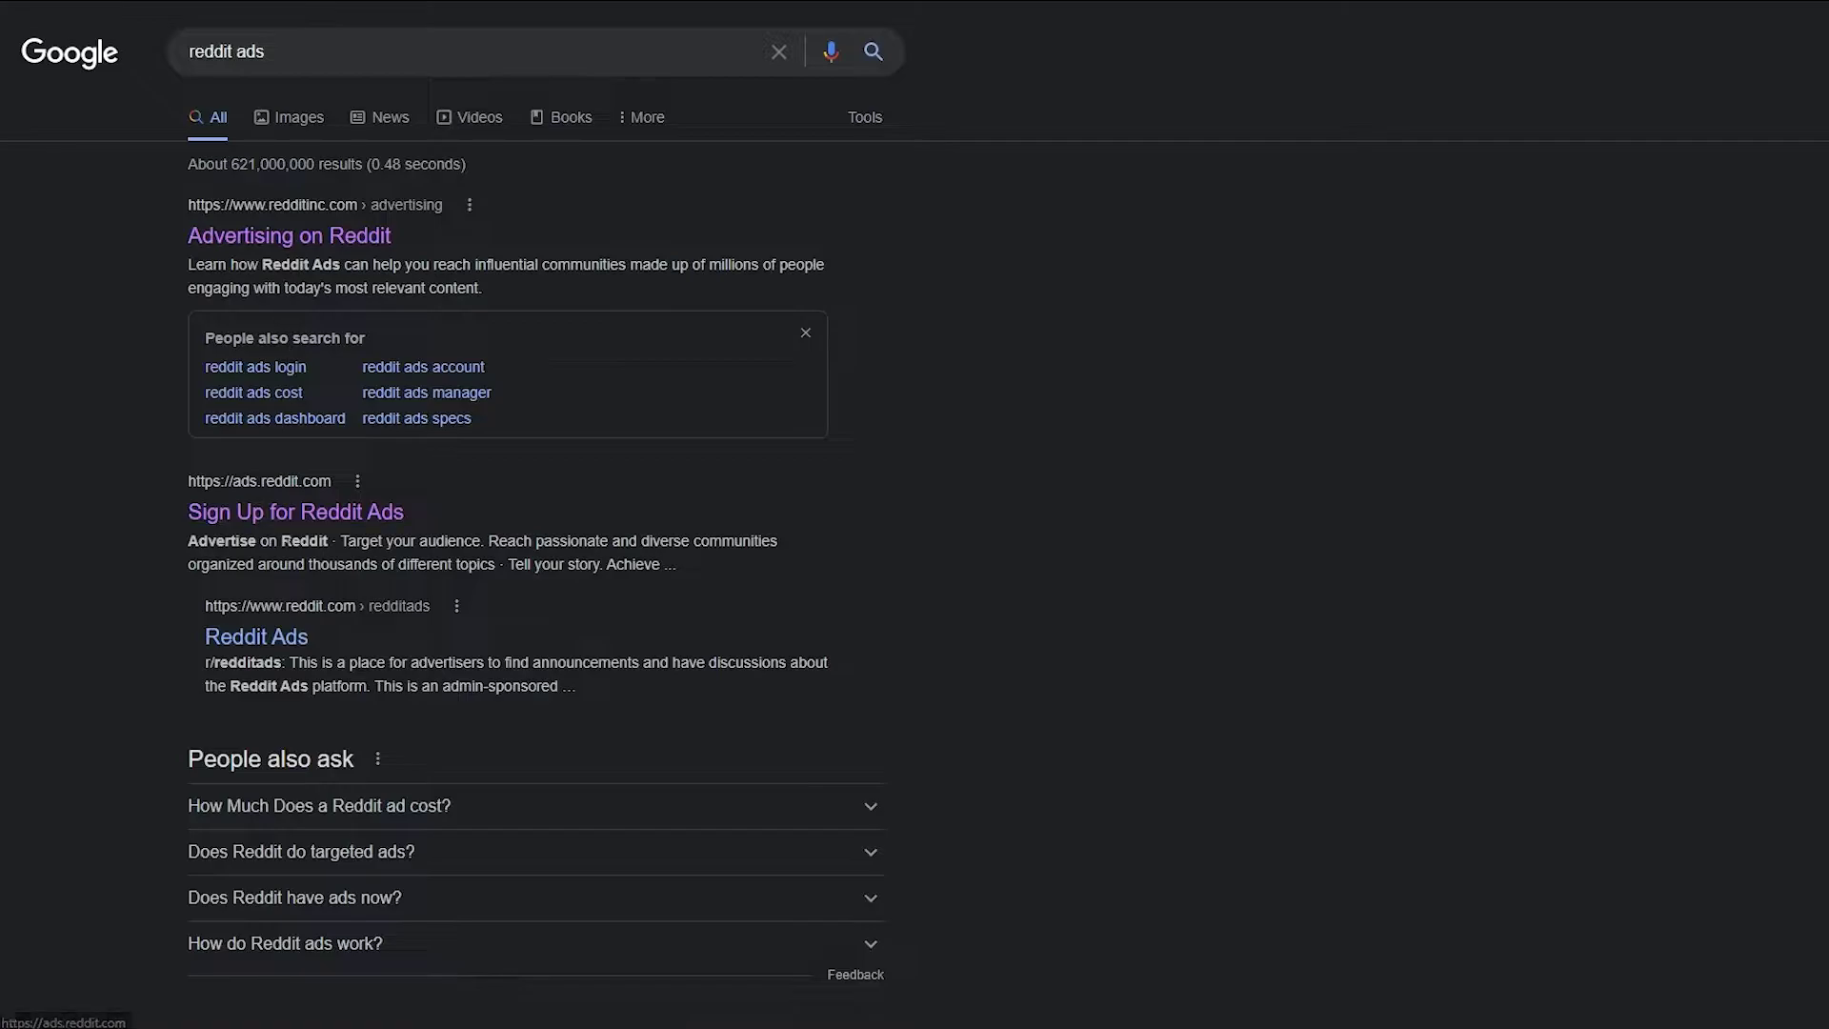
click(274, 246)
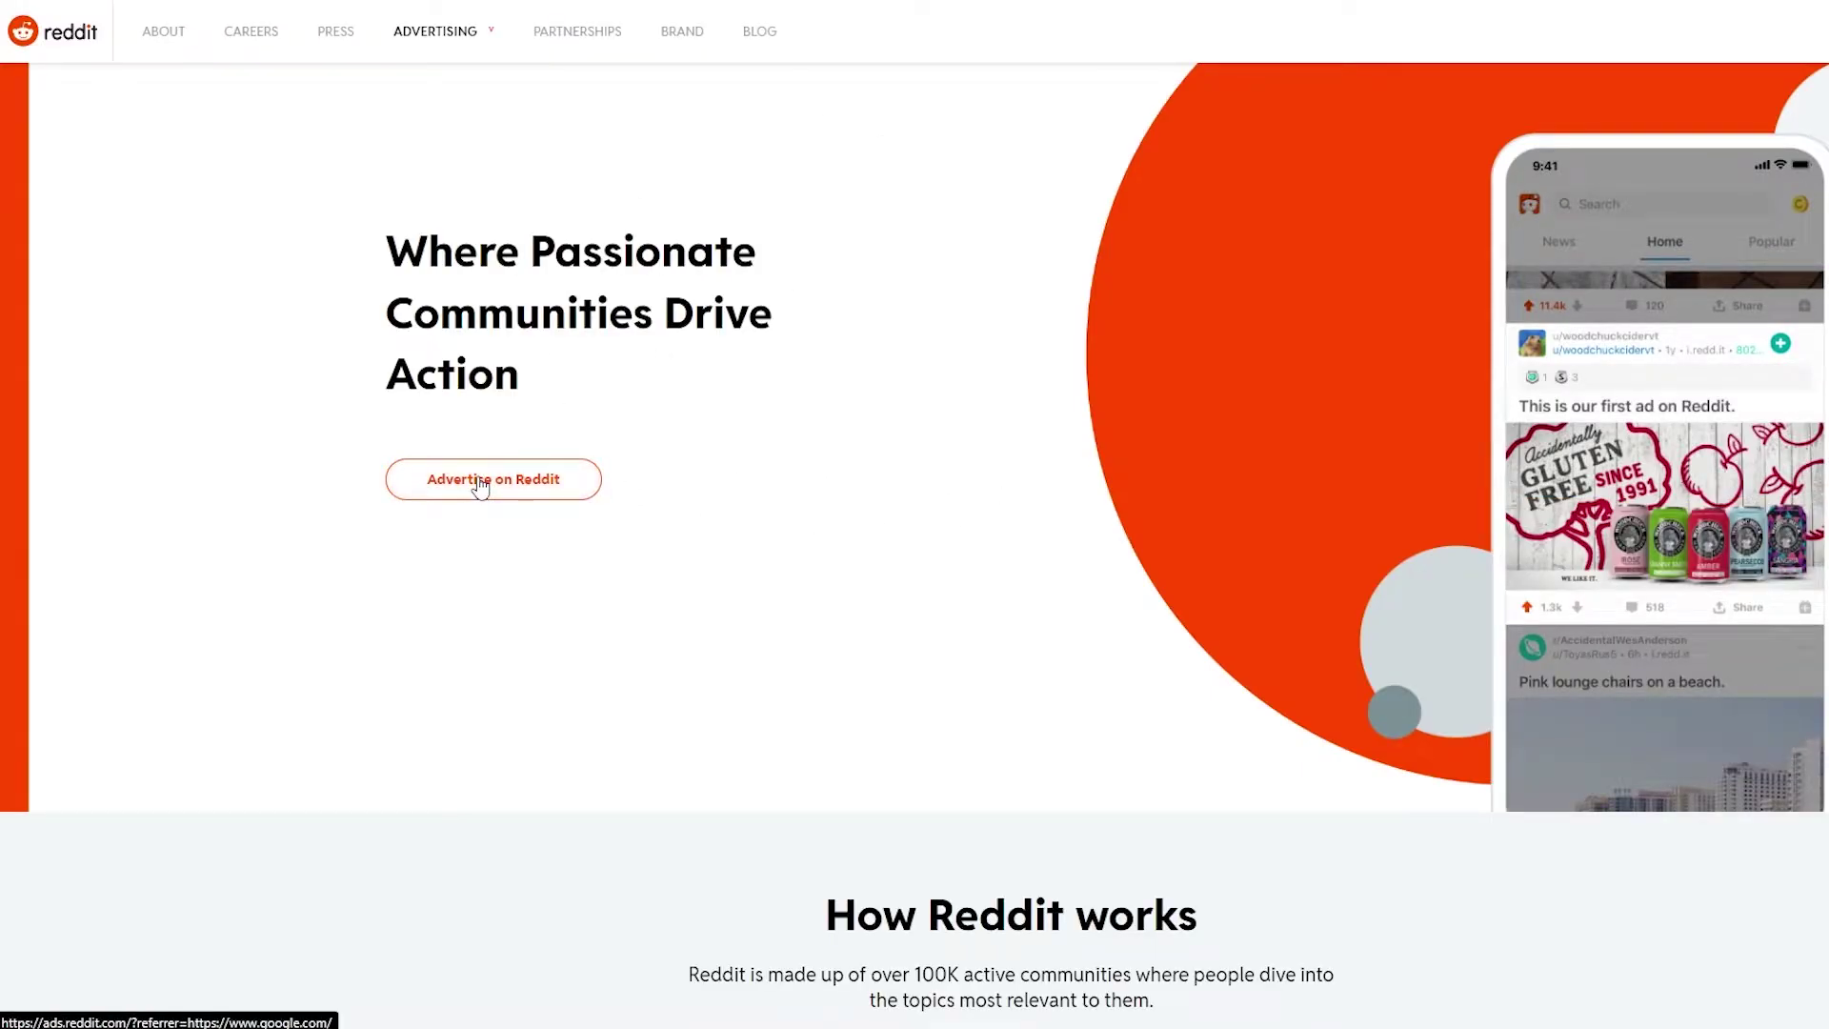
click(481, 487)
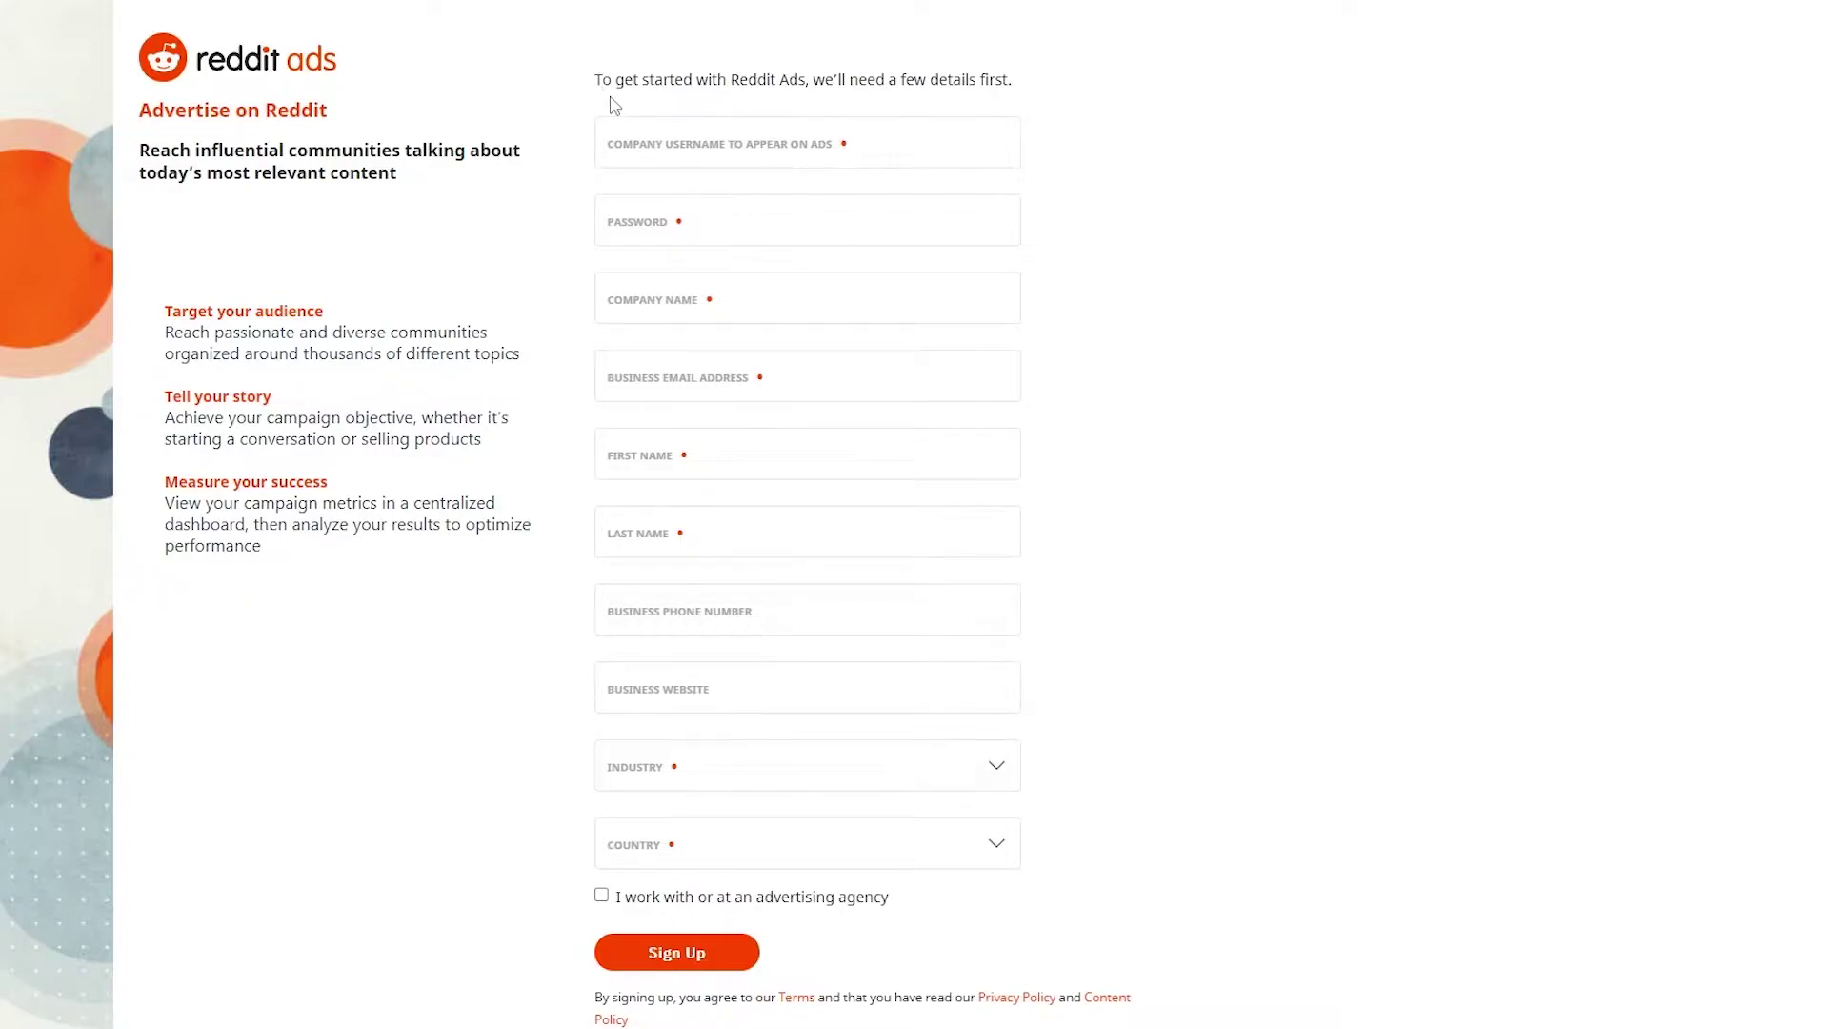
Step: Review the company, contact, industry and country fields required by the Reddit Ads sign-up form
click(596, 139)
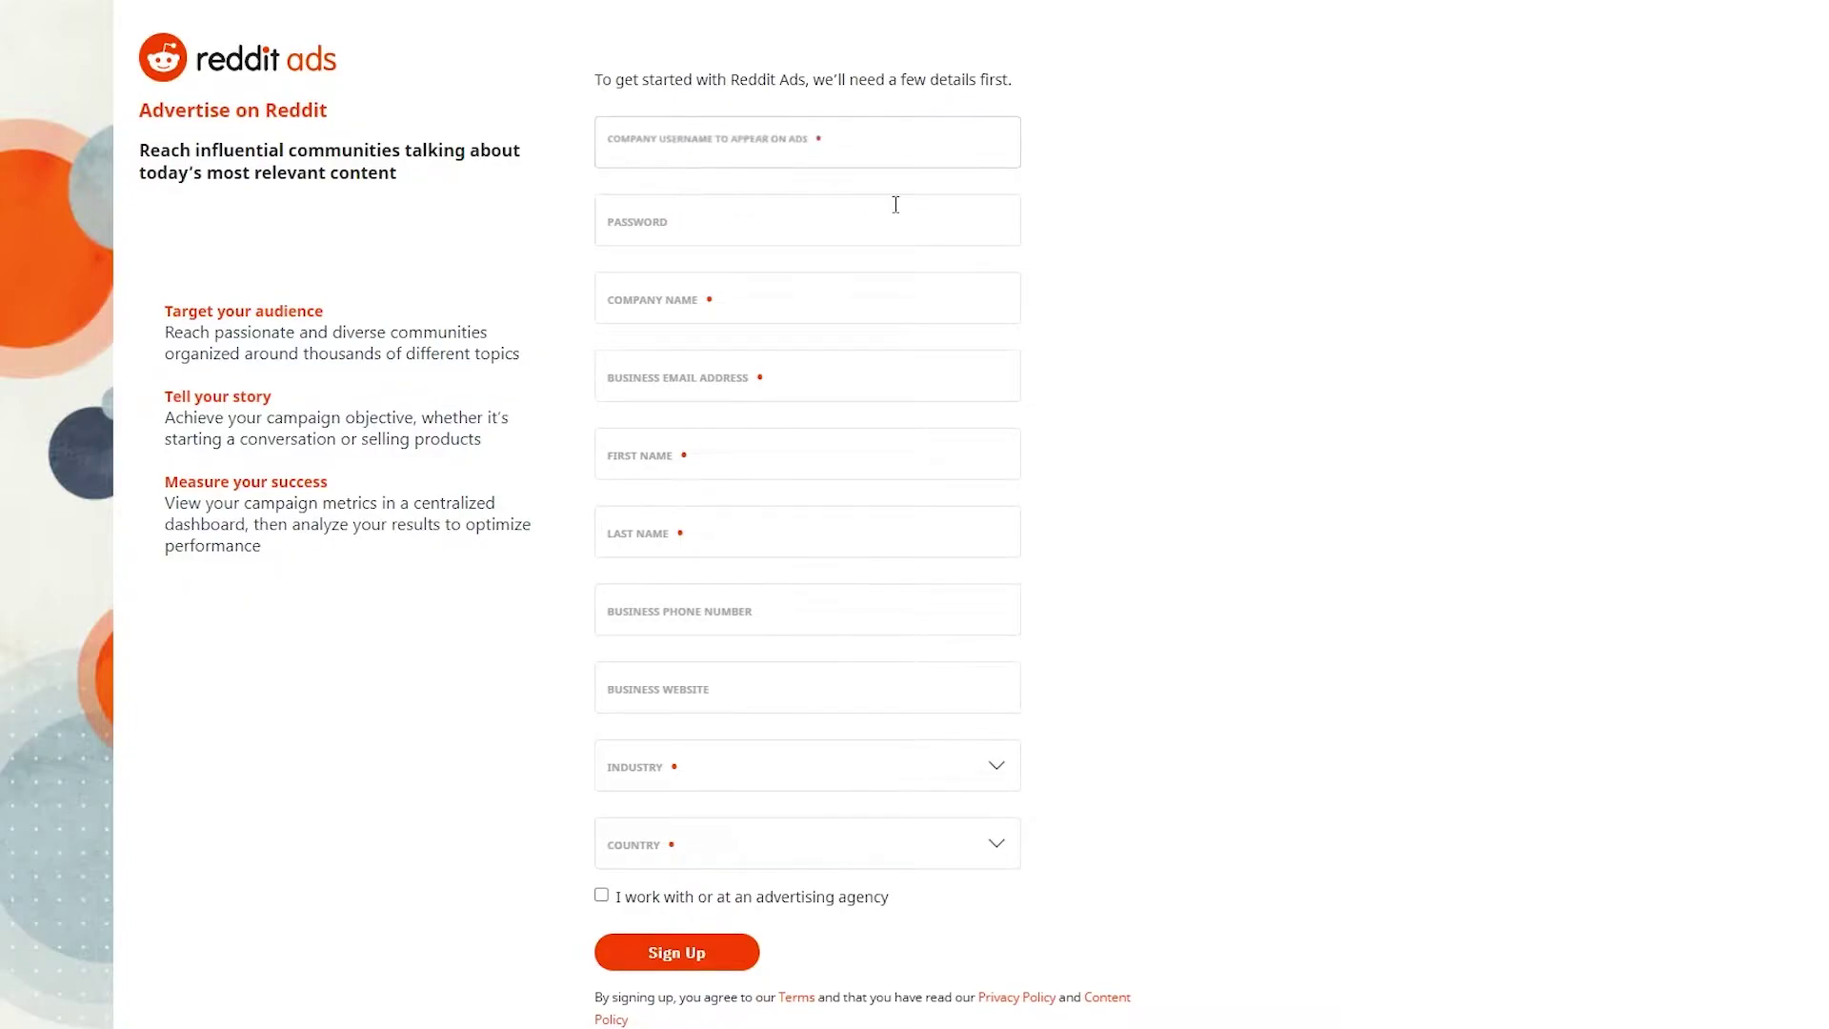
click(916, 202)
click(627, 146)
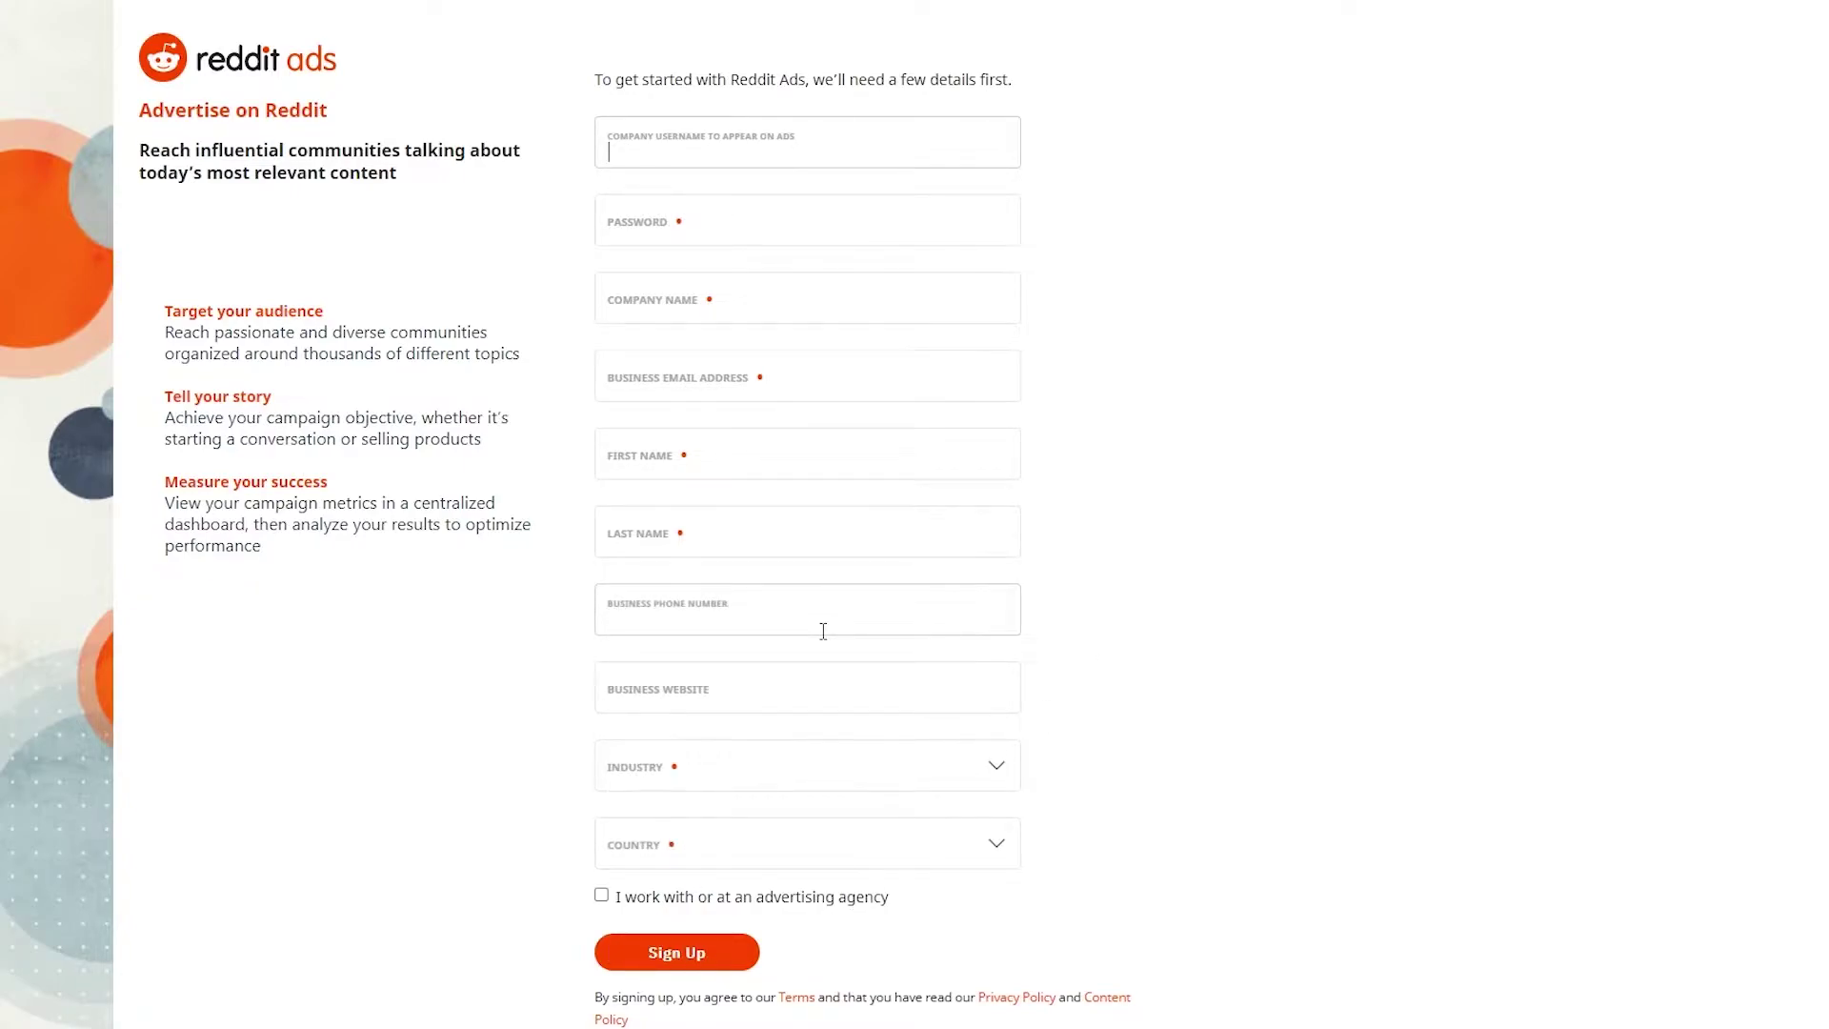
scroll(824, 631, down, 1)
click(1111, 563)
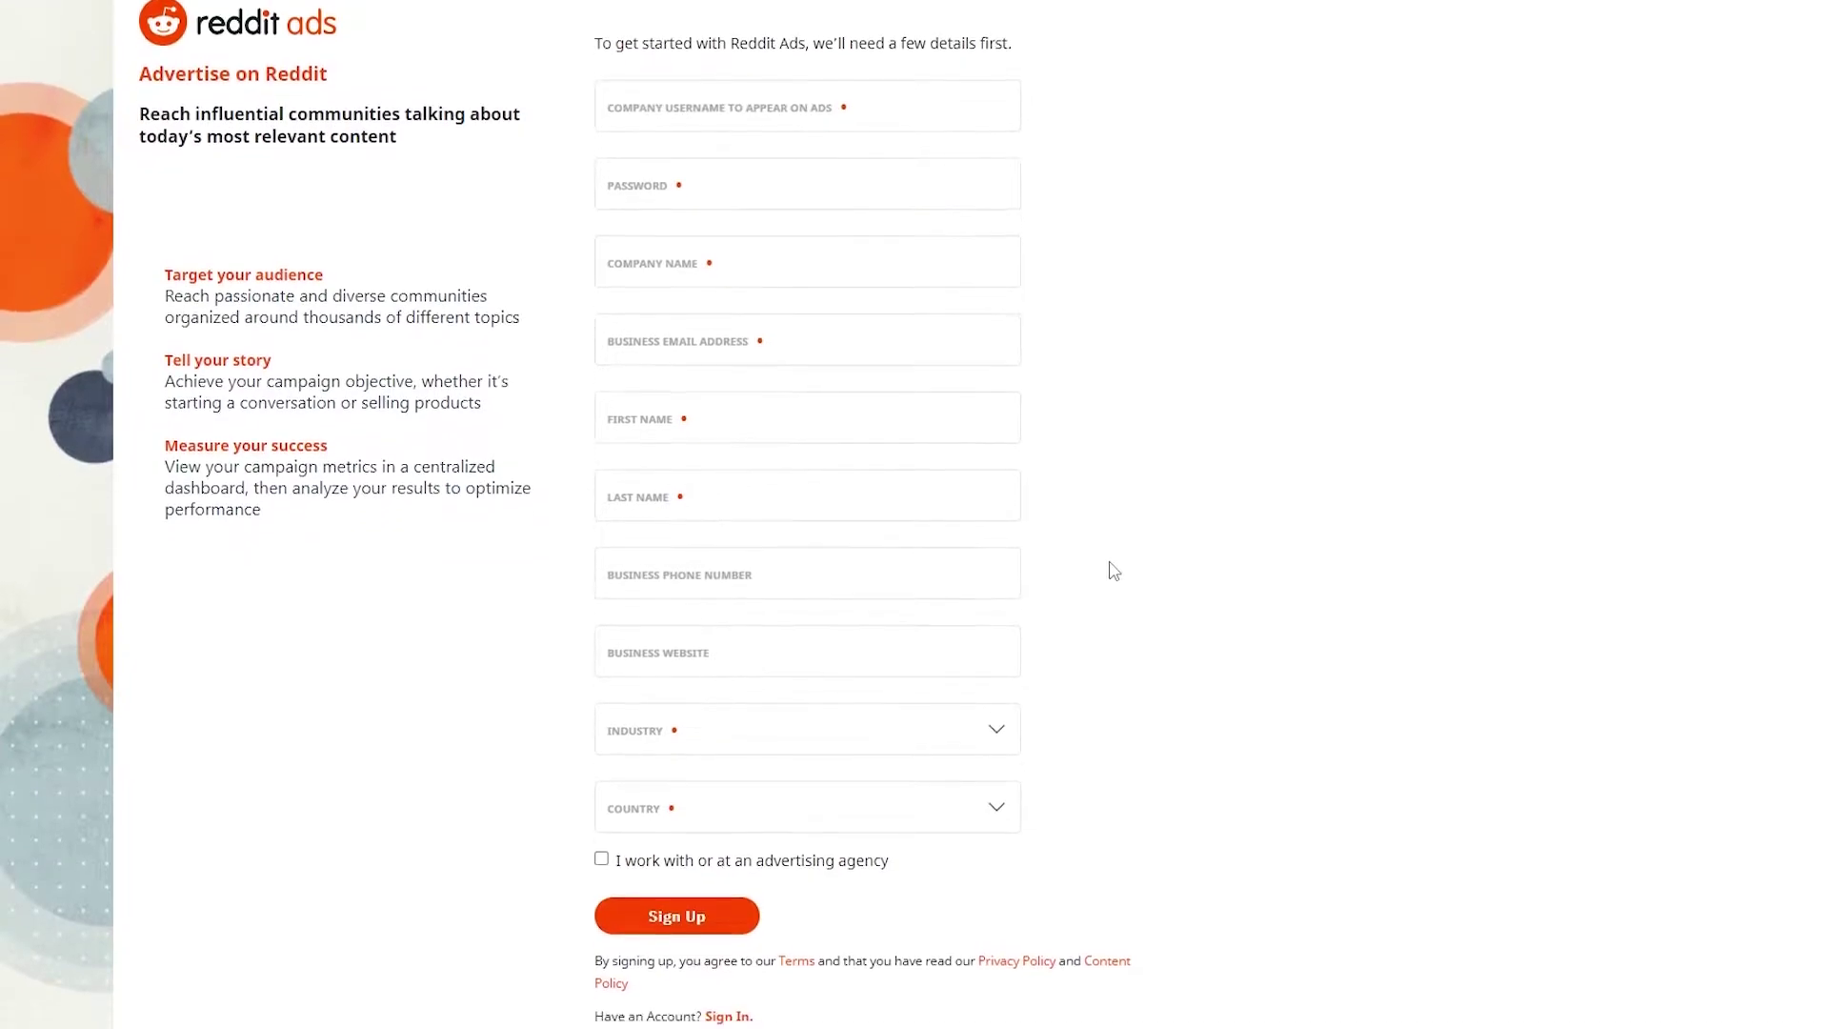
scroll(1134, 848, up, 1)
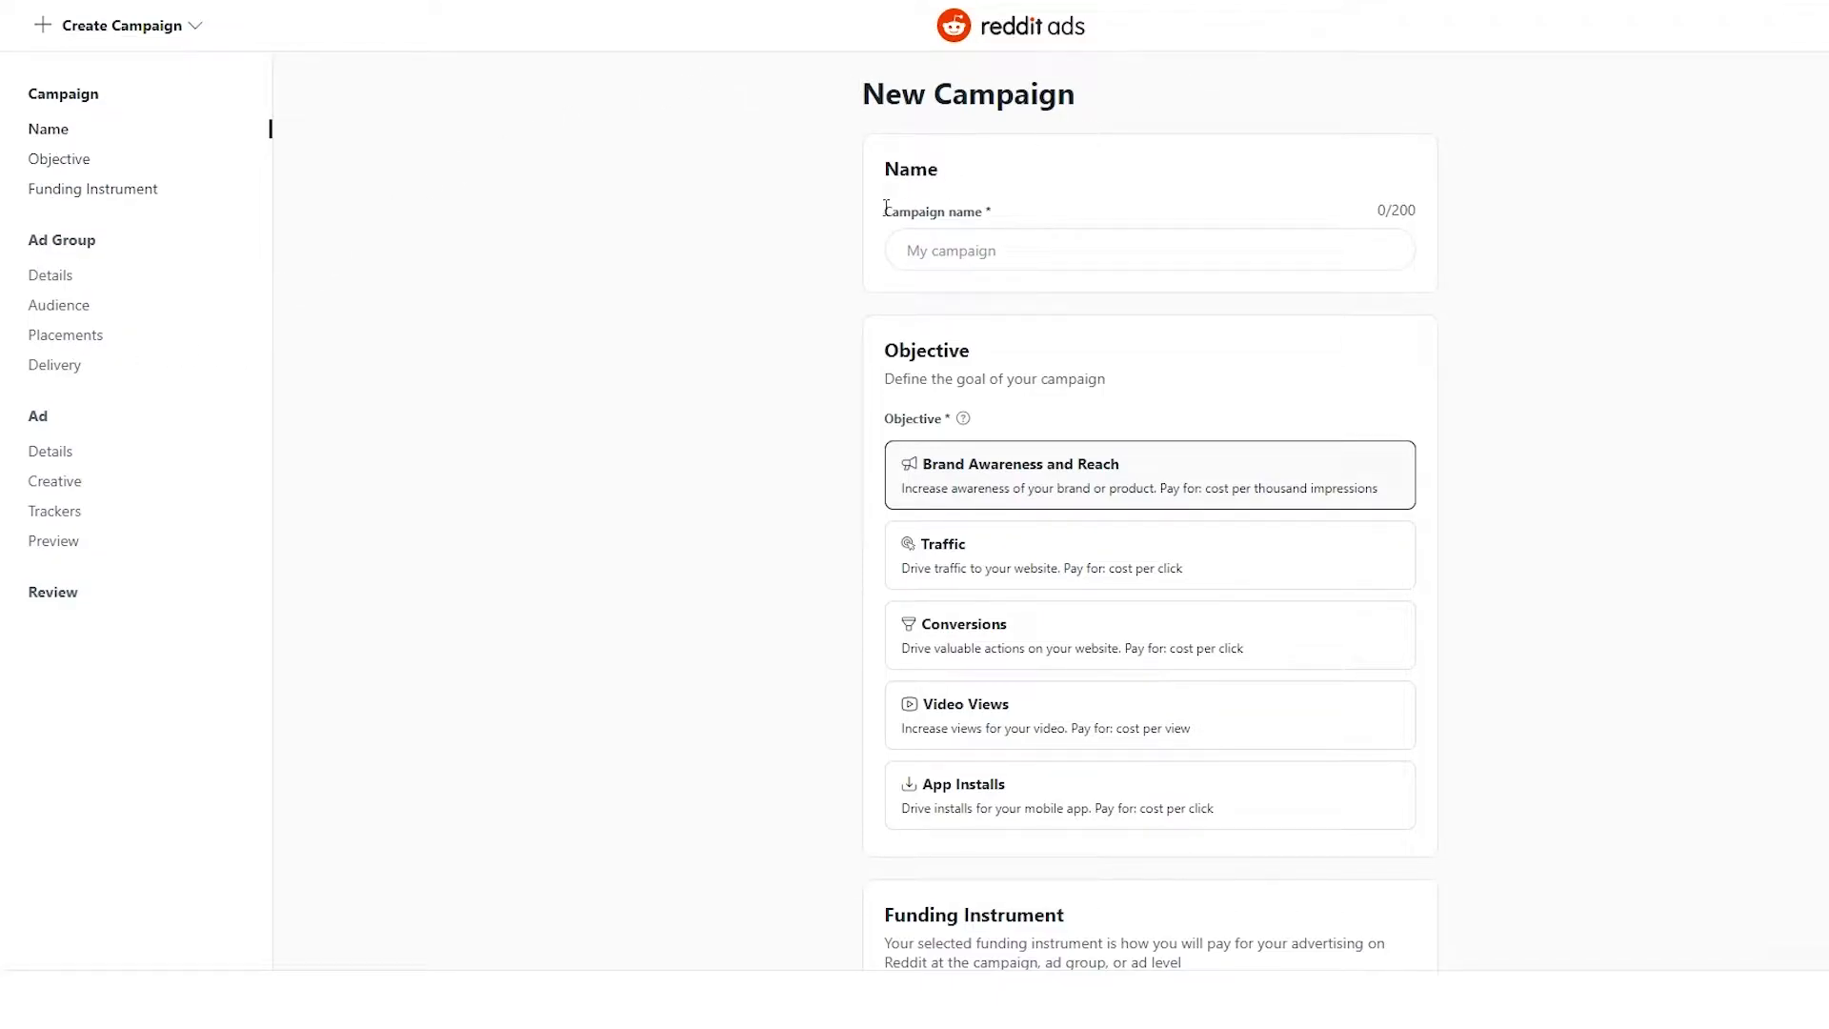
Step: Name the new campaign "Recruitment" and choose Traffic as its objective
scroll(1058, 267, down, 2)
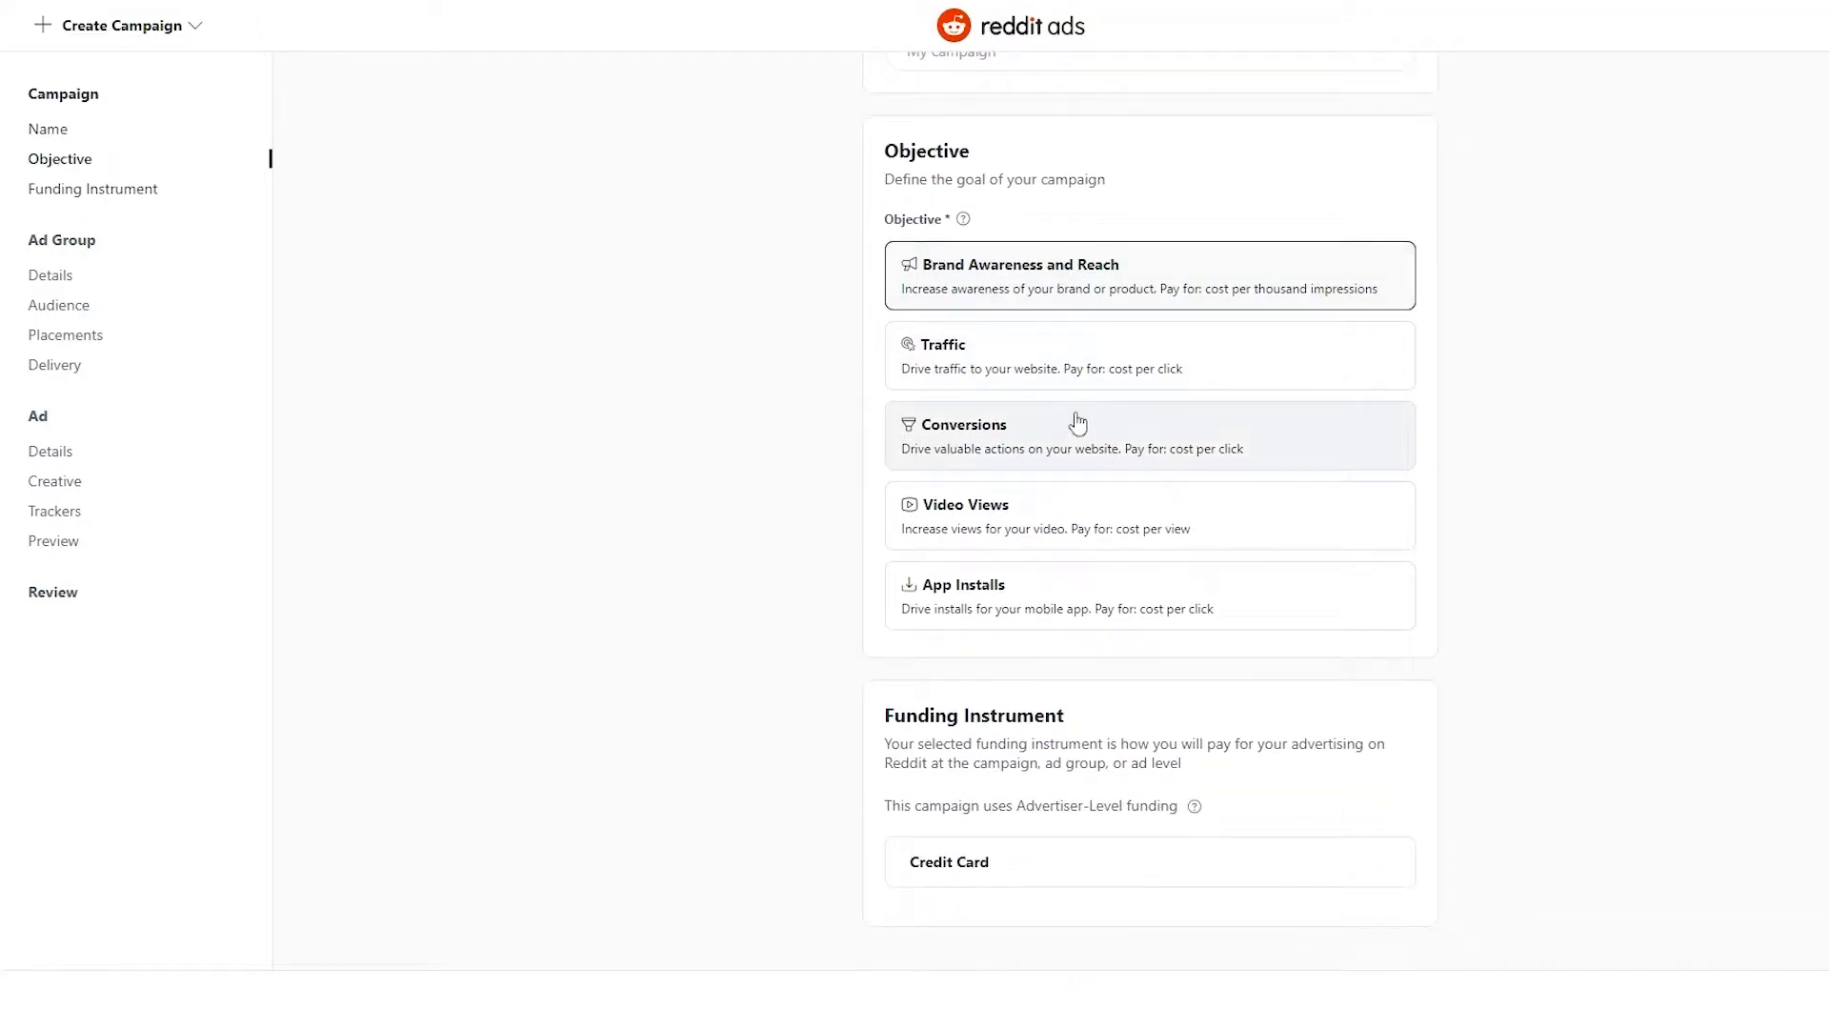
scroll(1277, 782, up, 2)
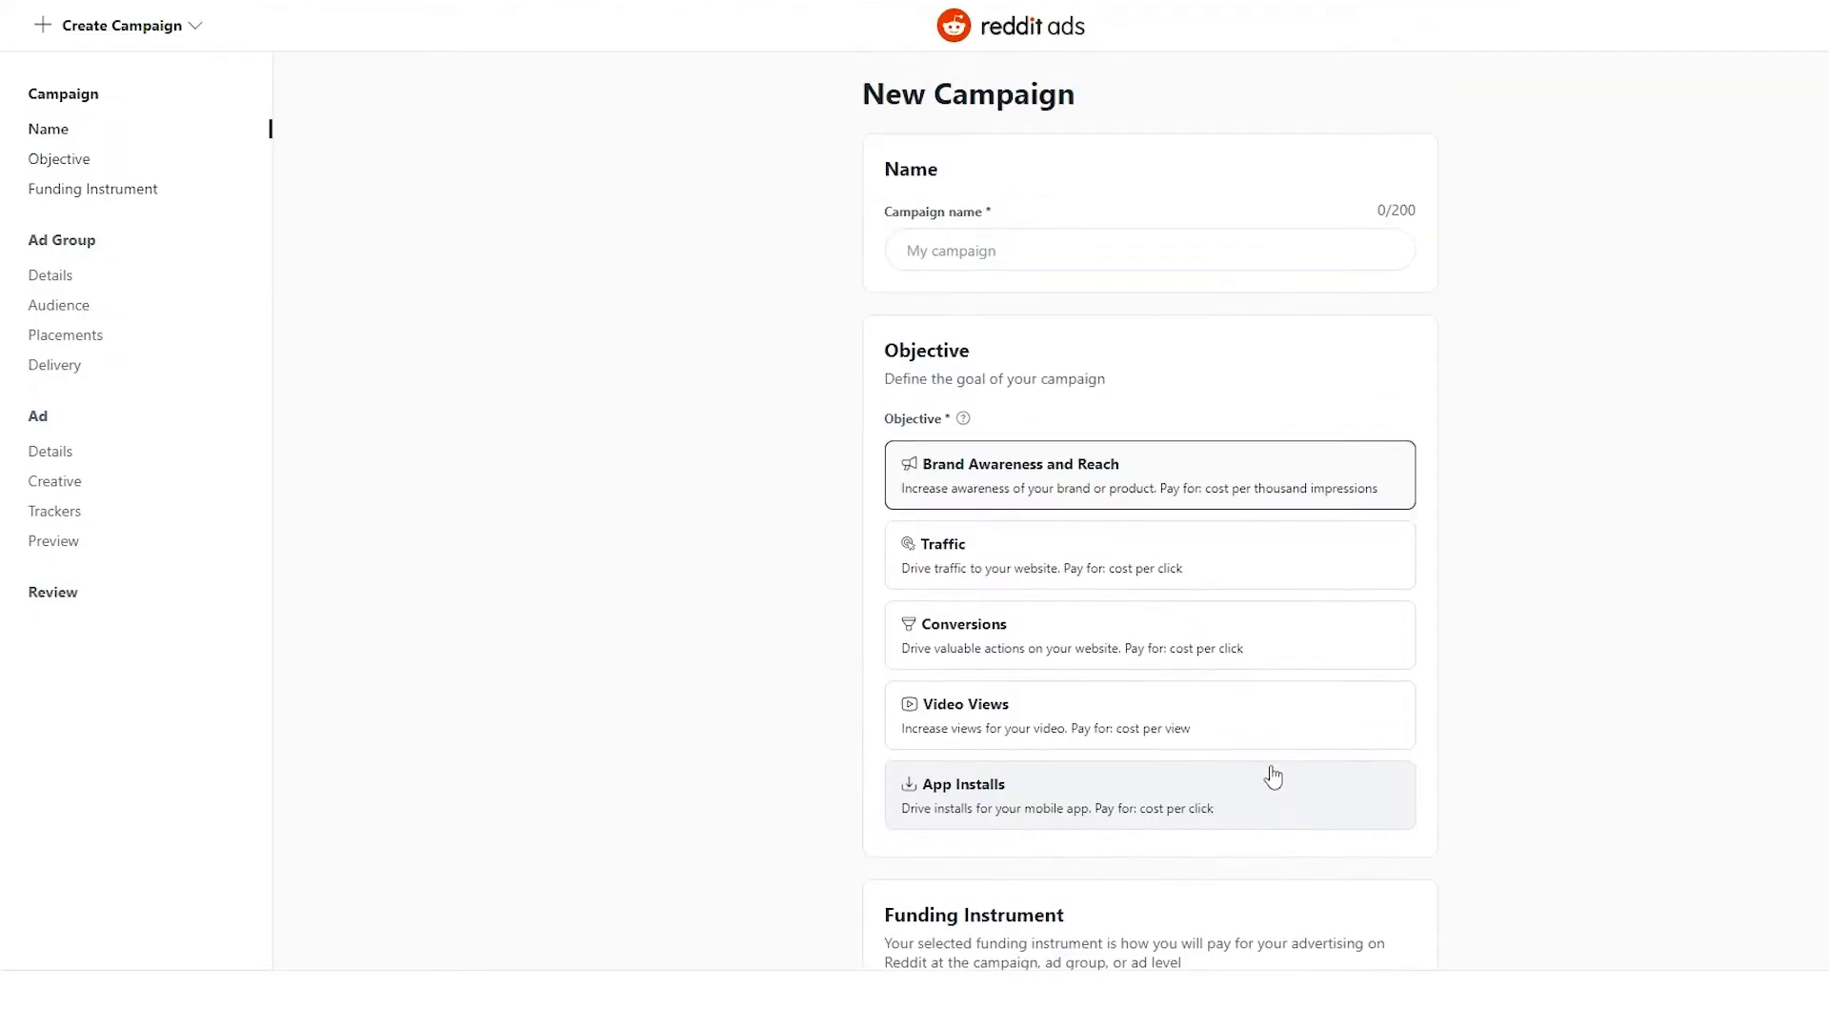
scroll(1062, 470, down, 2)
scroll(953, 381, up, 2)
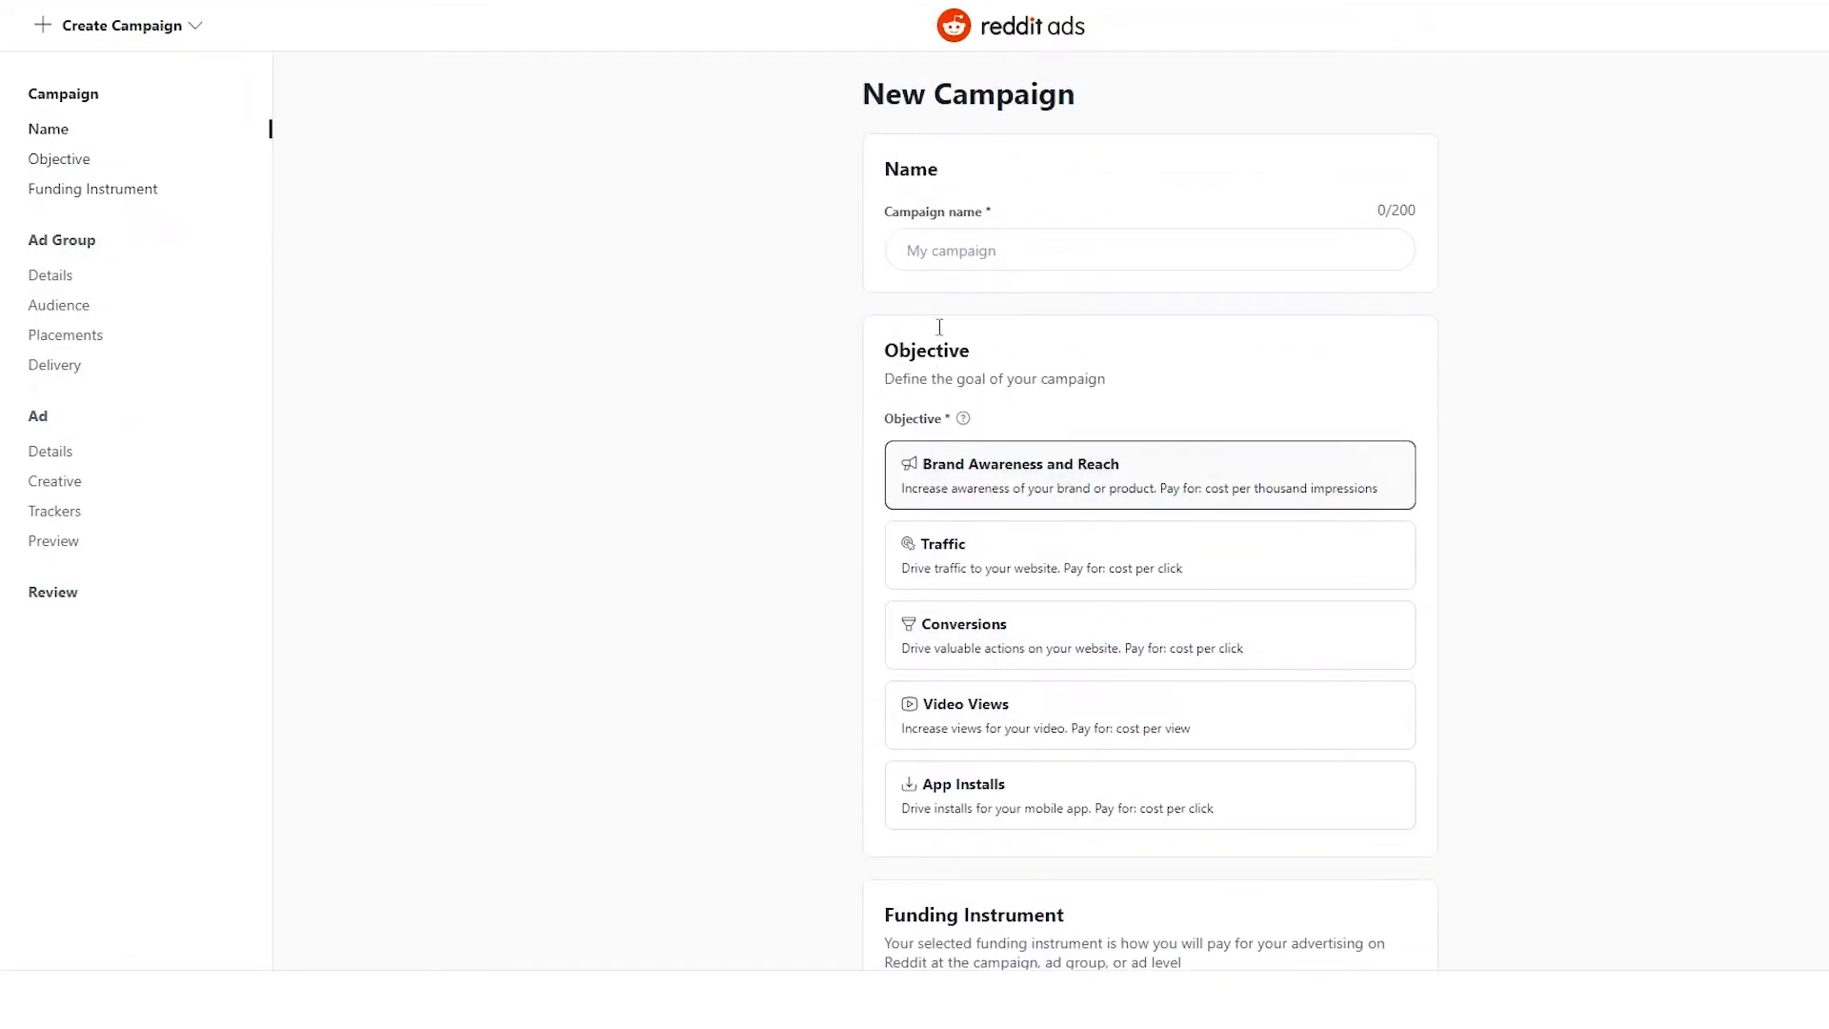
click(935, 242)
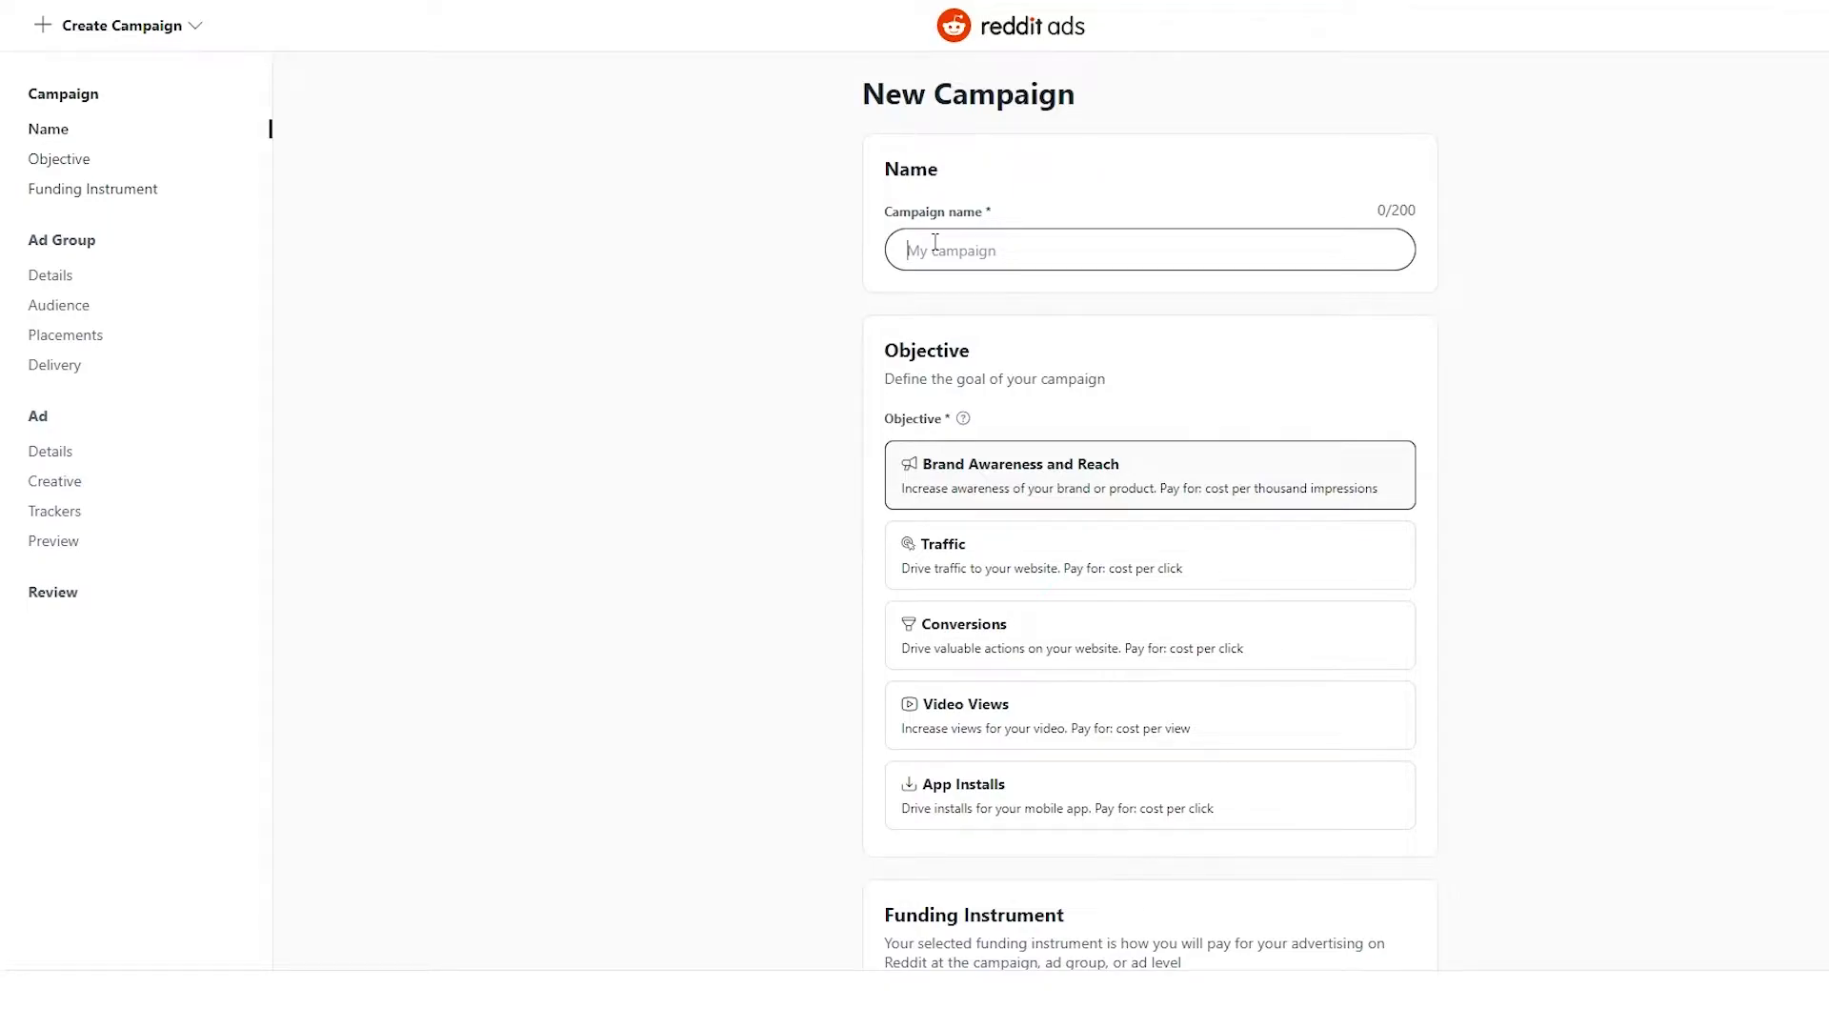
text(Recruitment)
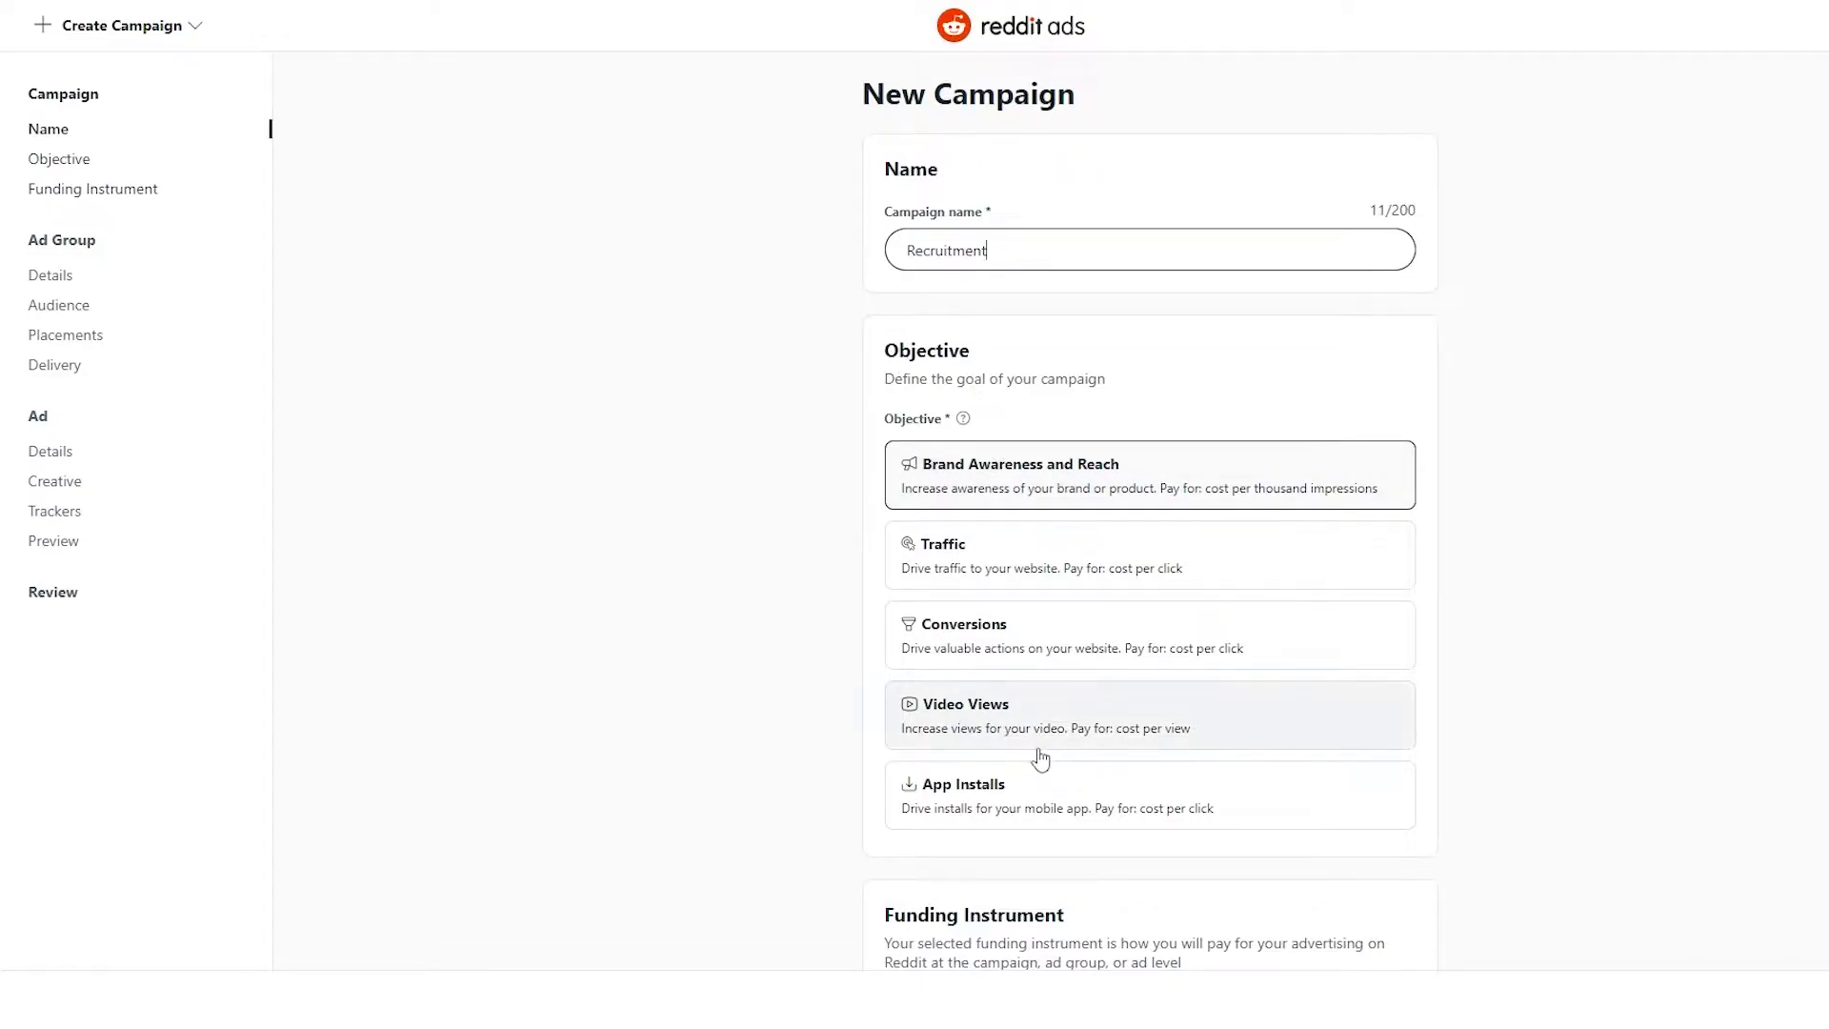
scroll(953, 695, down, 1)
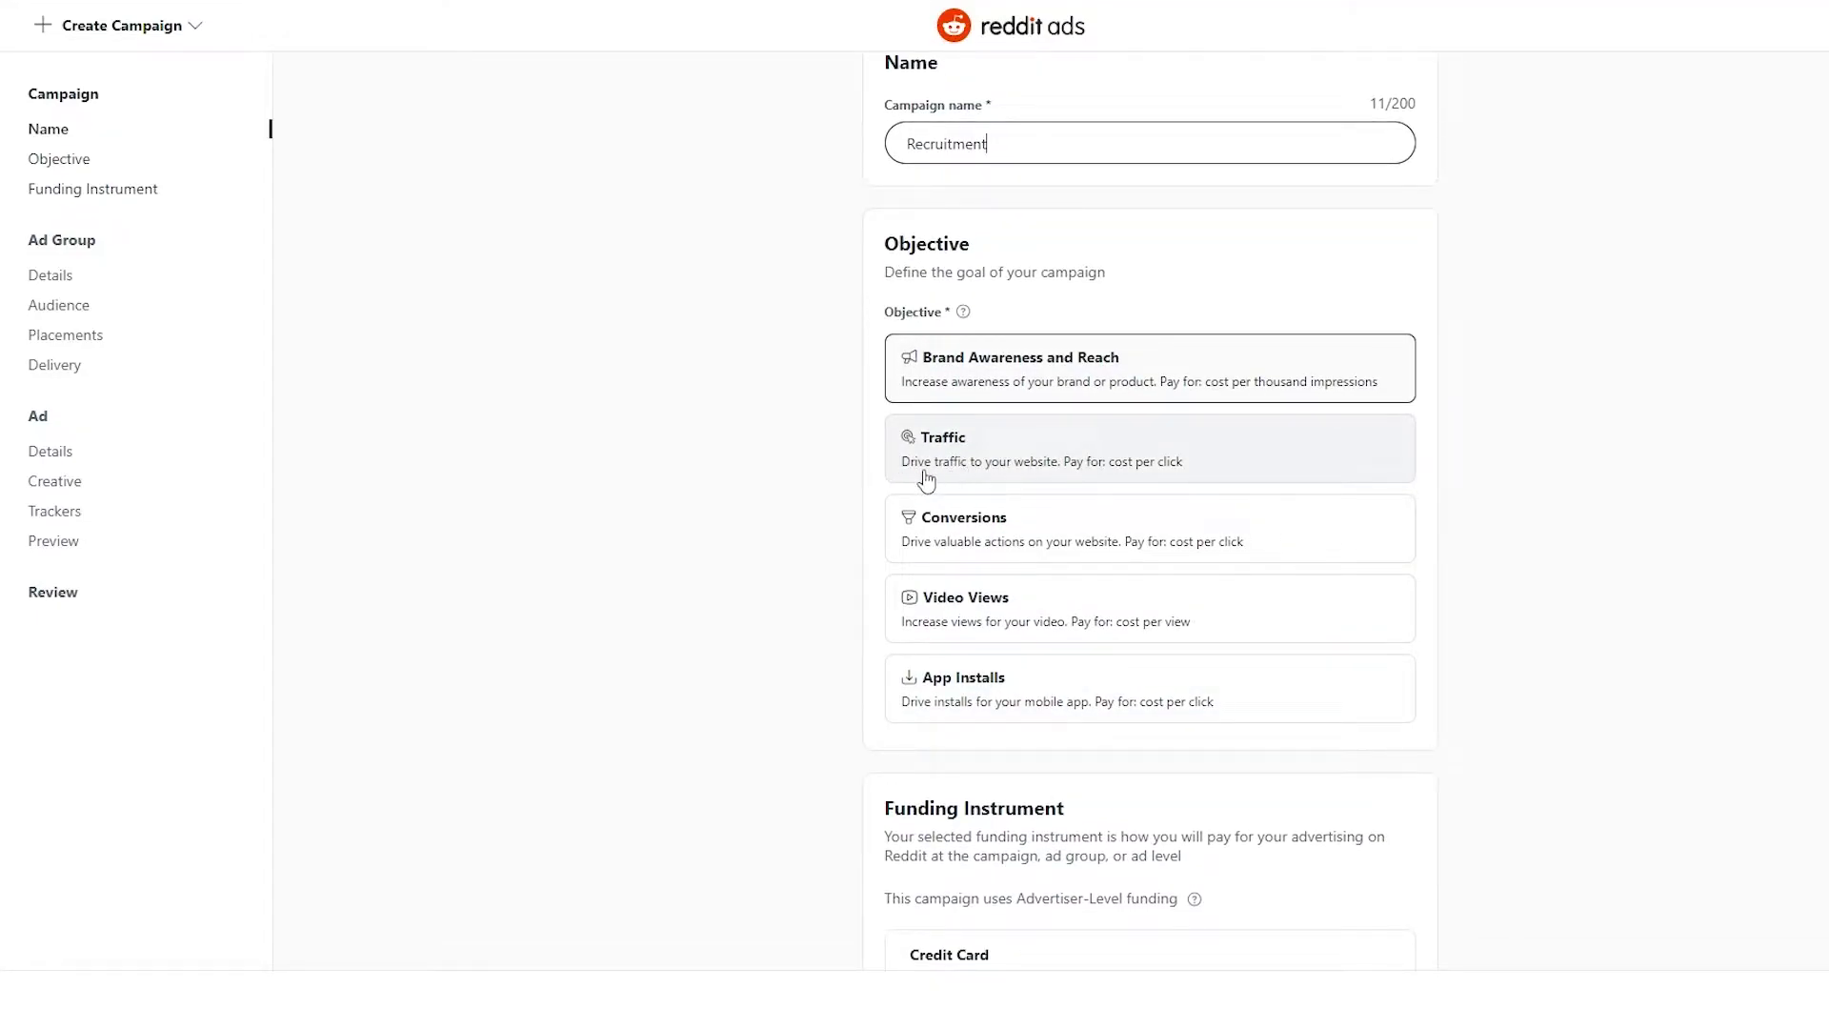
click(1010, 478)
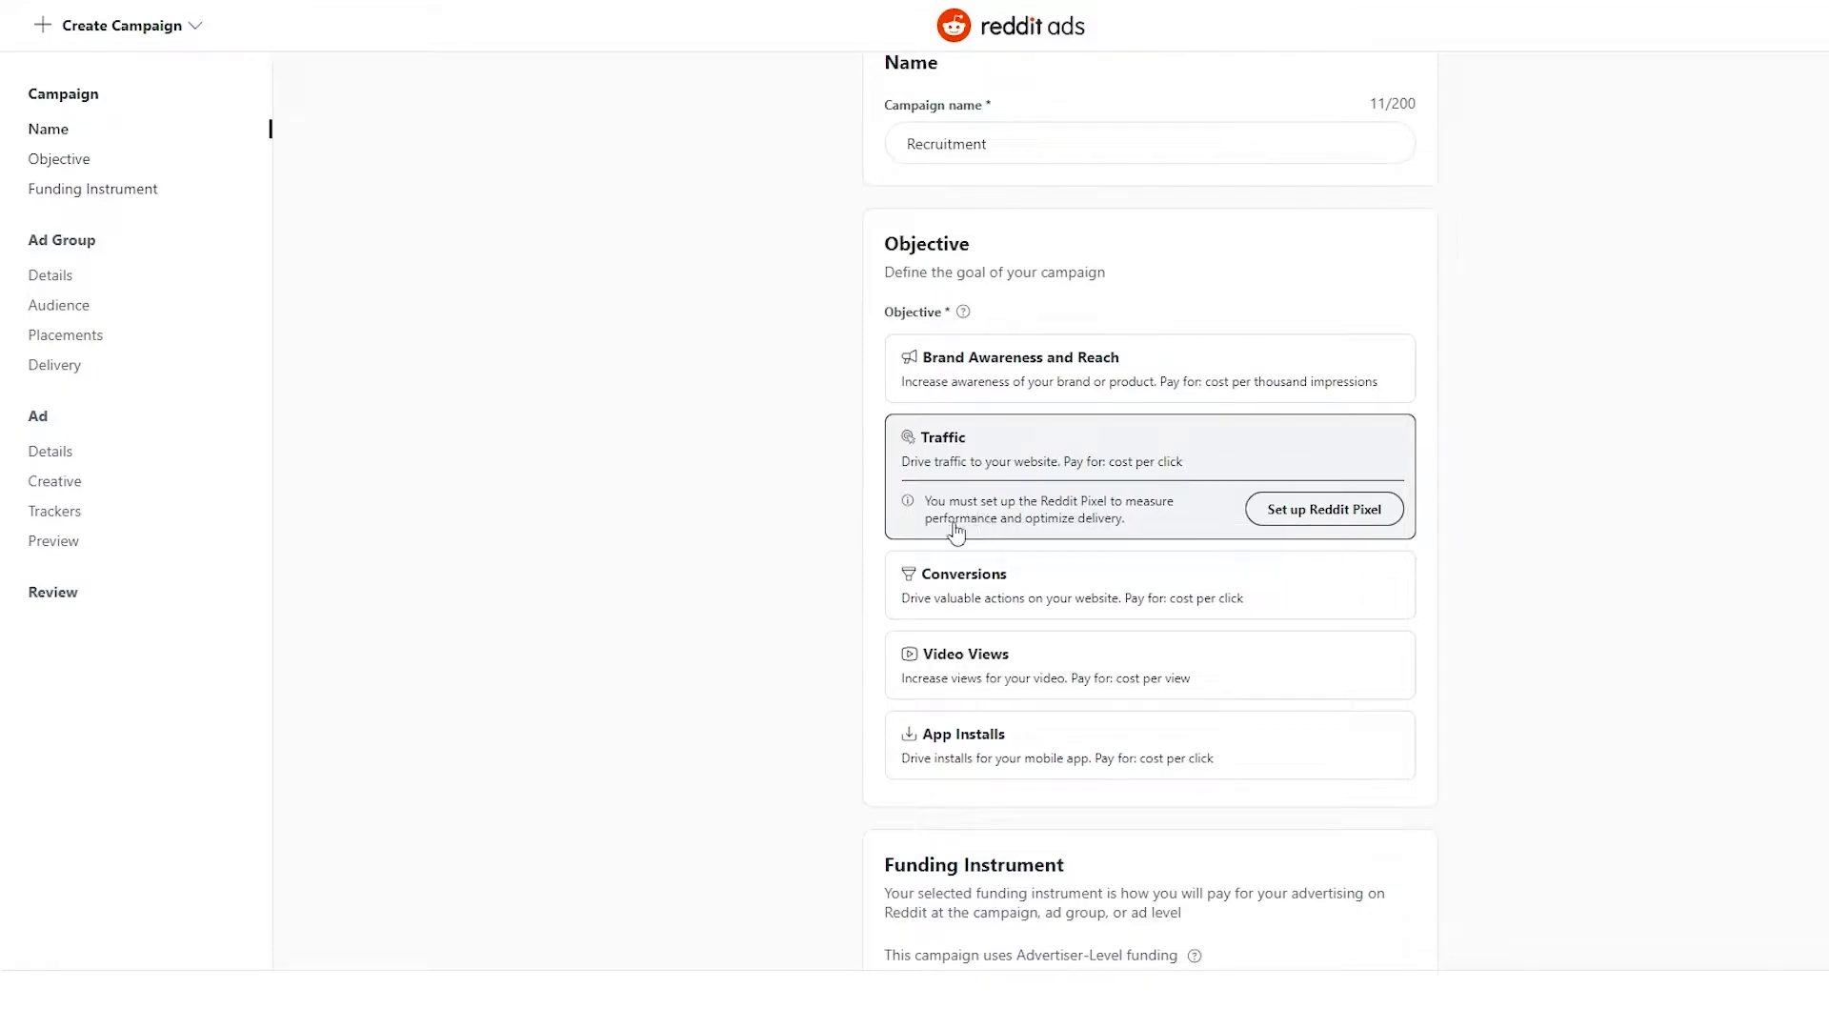
Step: Start the Reddit Pixel setup for manual website installation, keeping all advanced matching parameters switched on
click(1361, 519)
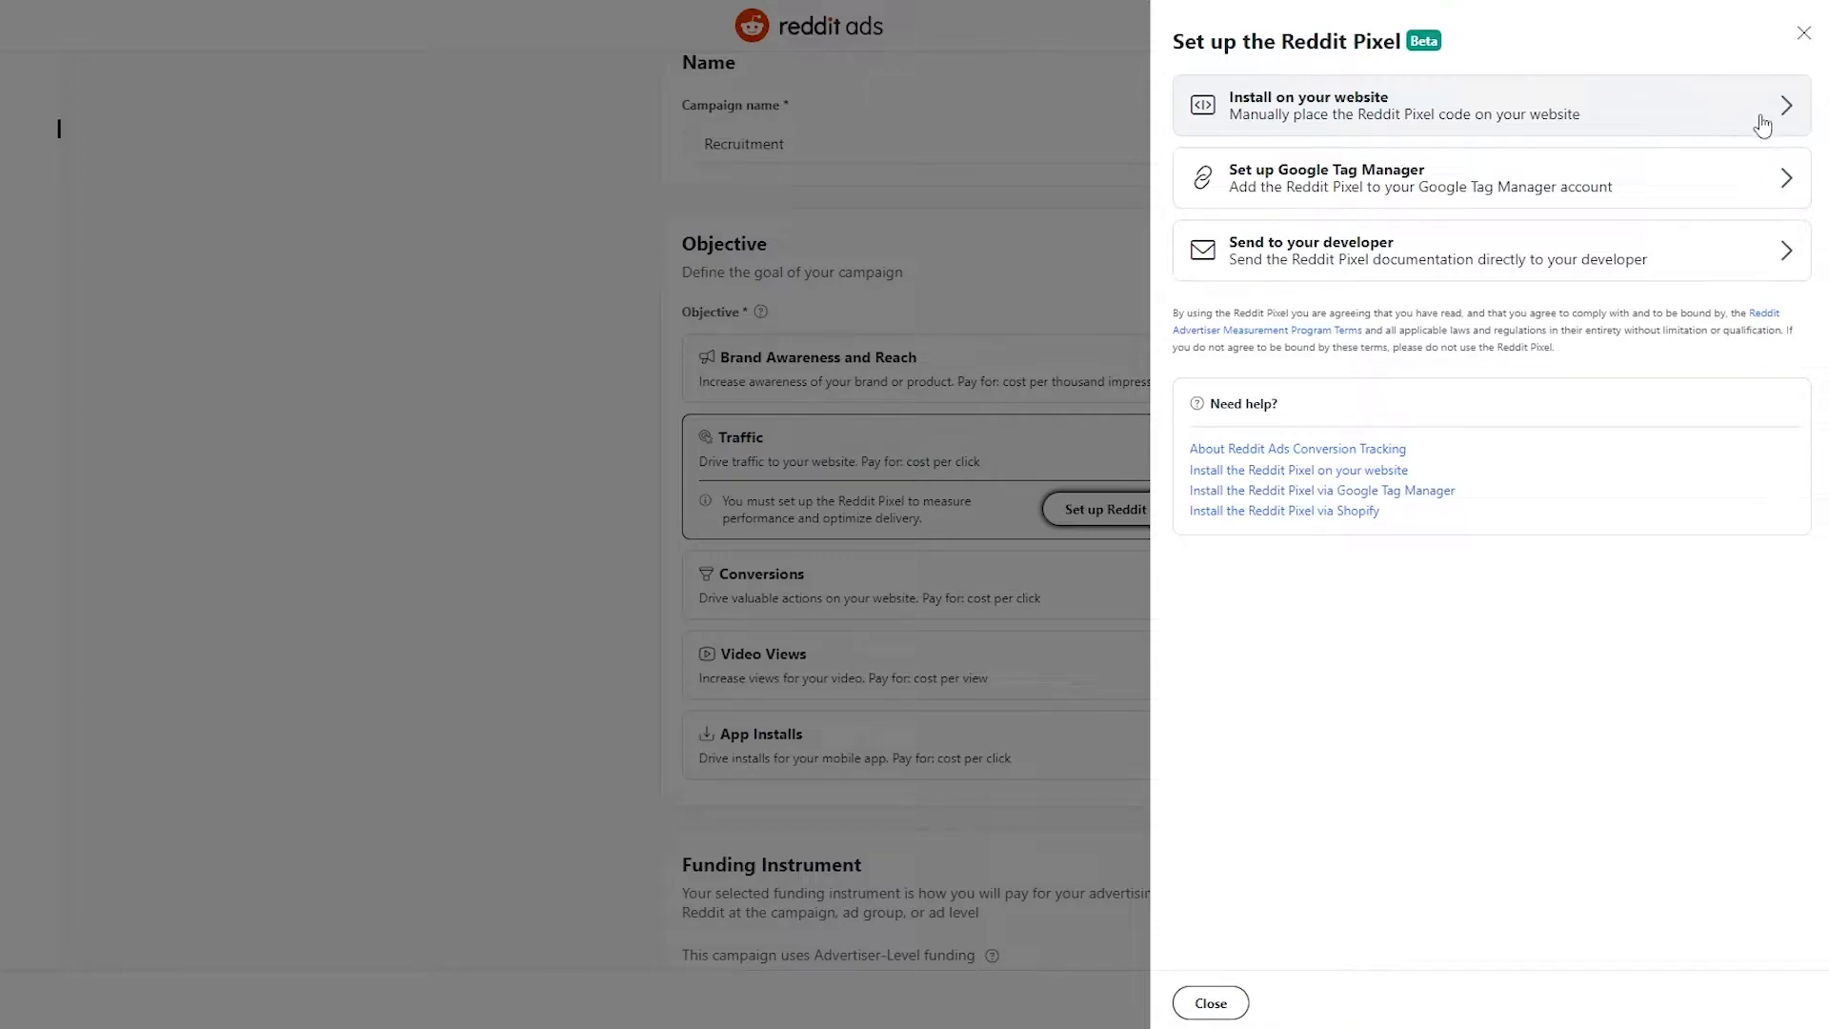
click(1426, 125)
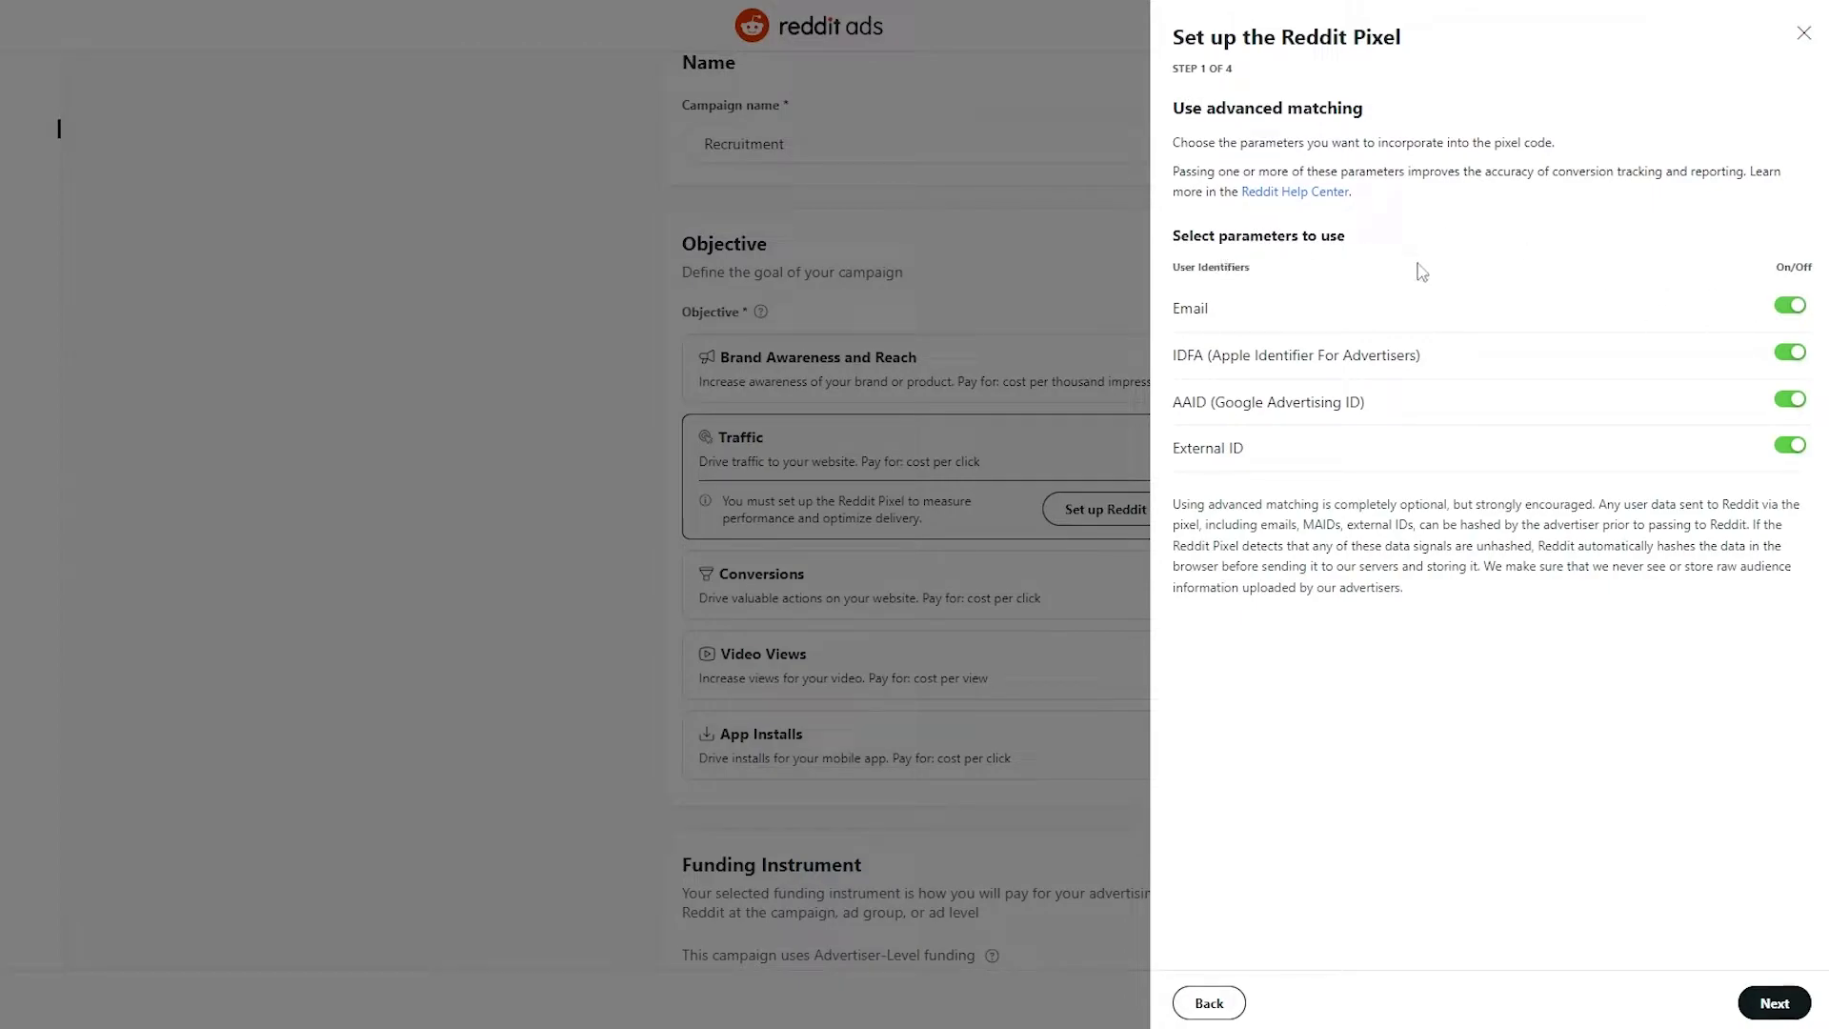
click(1774, 1003)
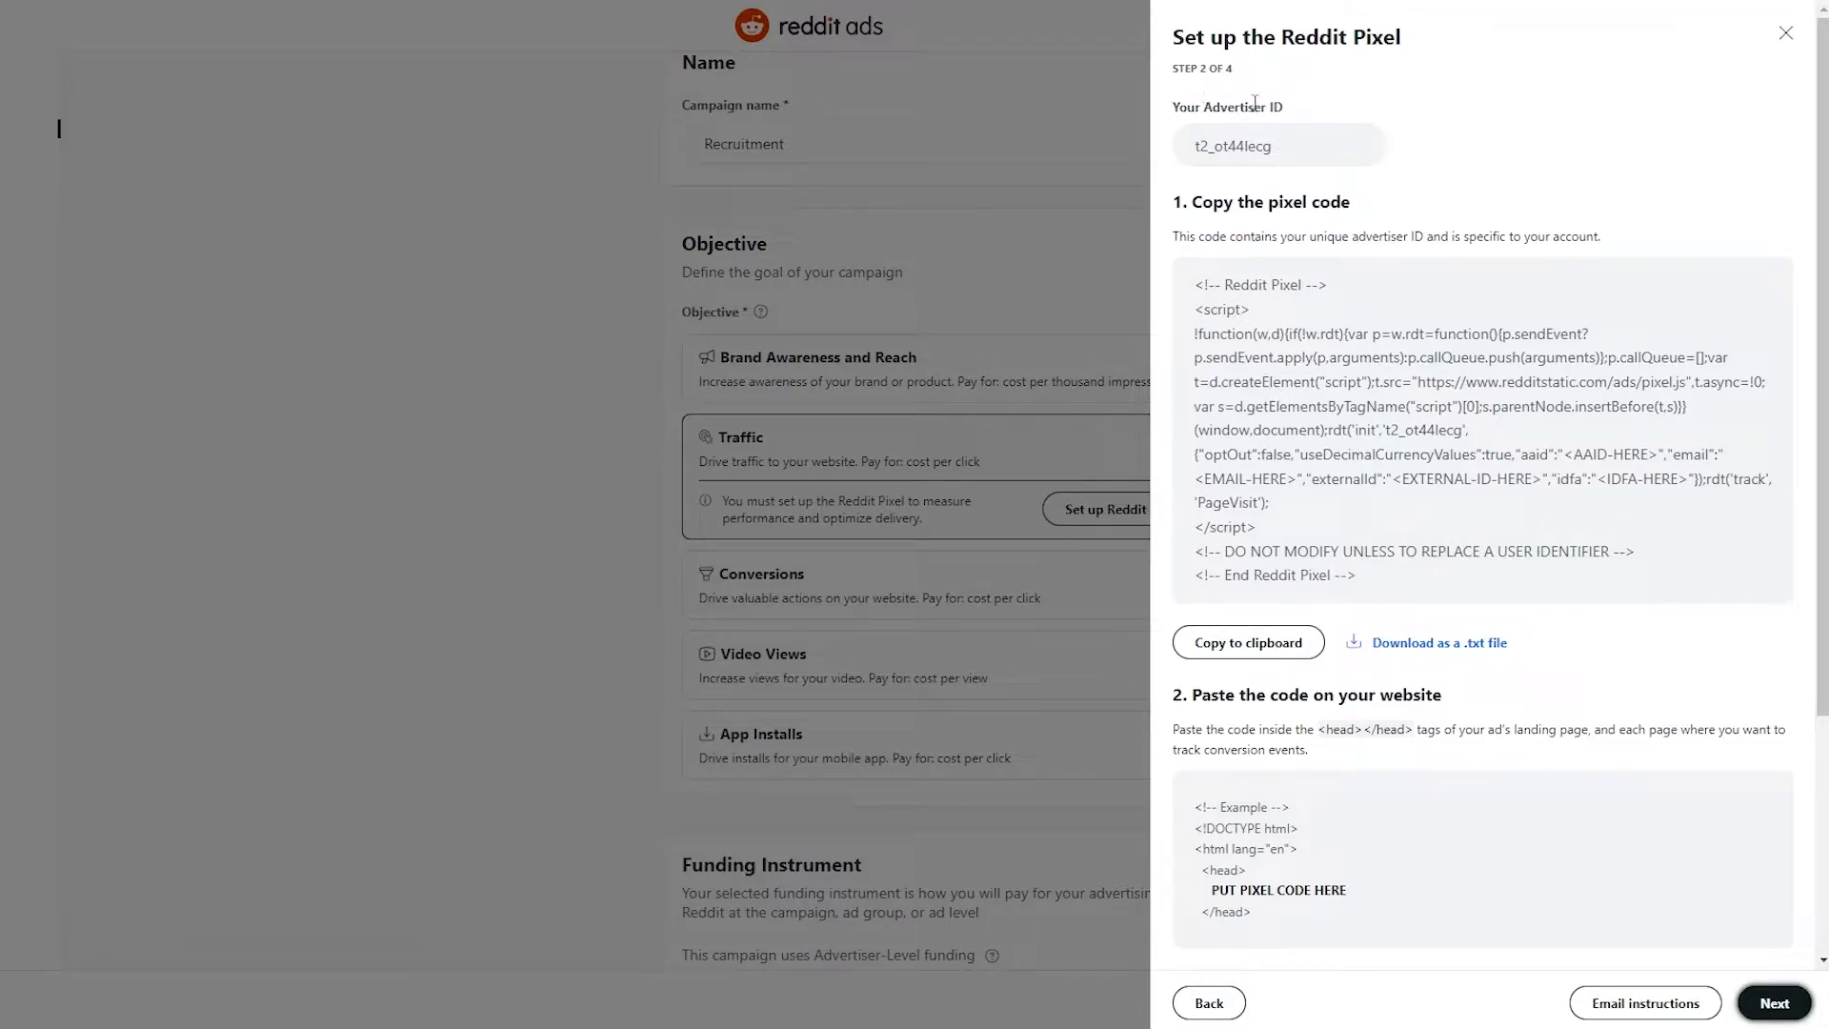
Step: Copy the Reddit Pixel code to the clipboard
scroll(1302, 619, down, 1)
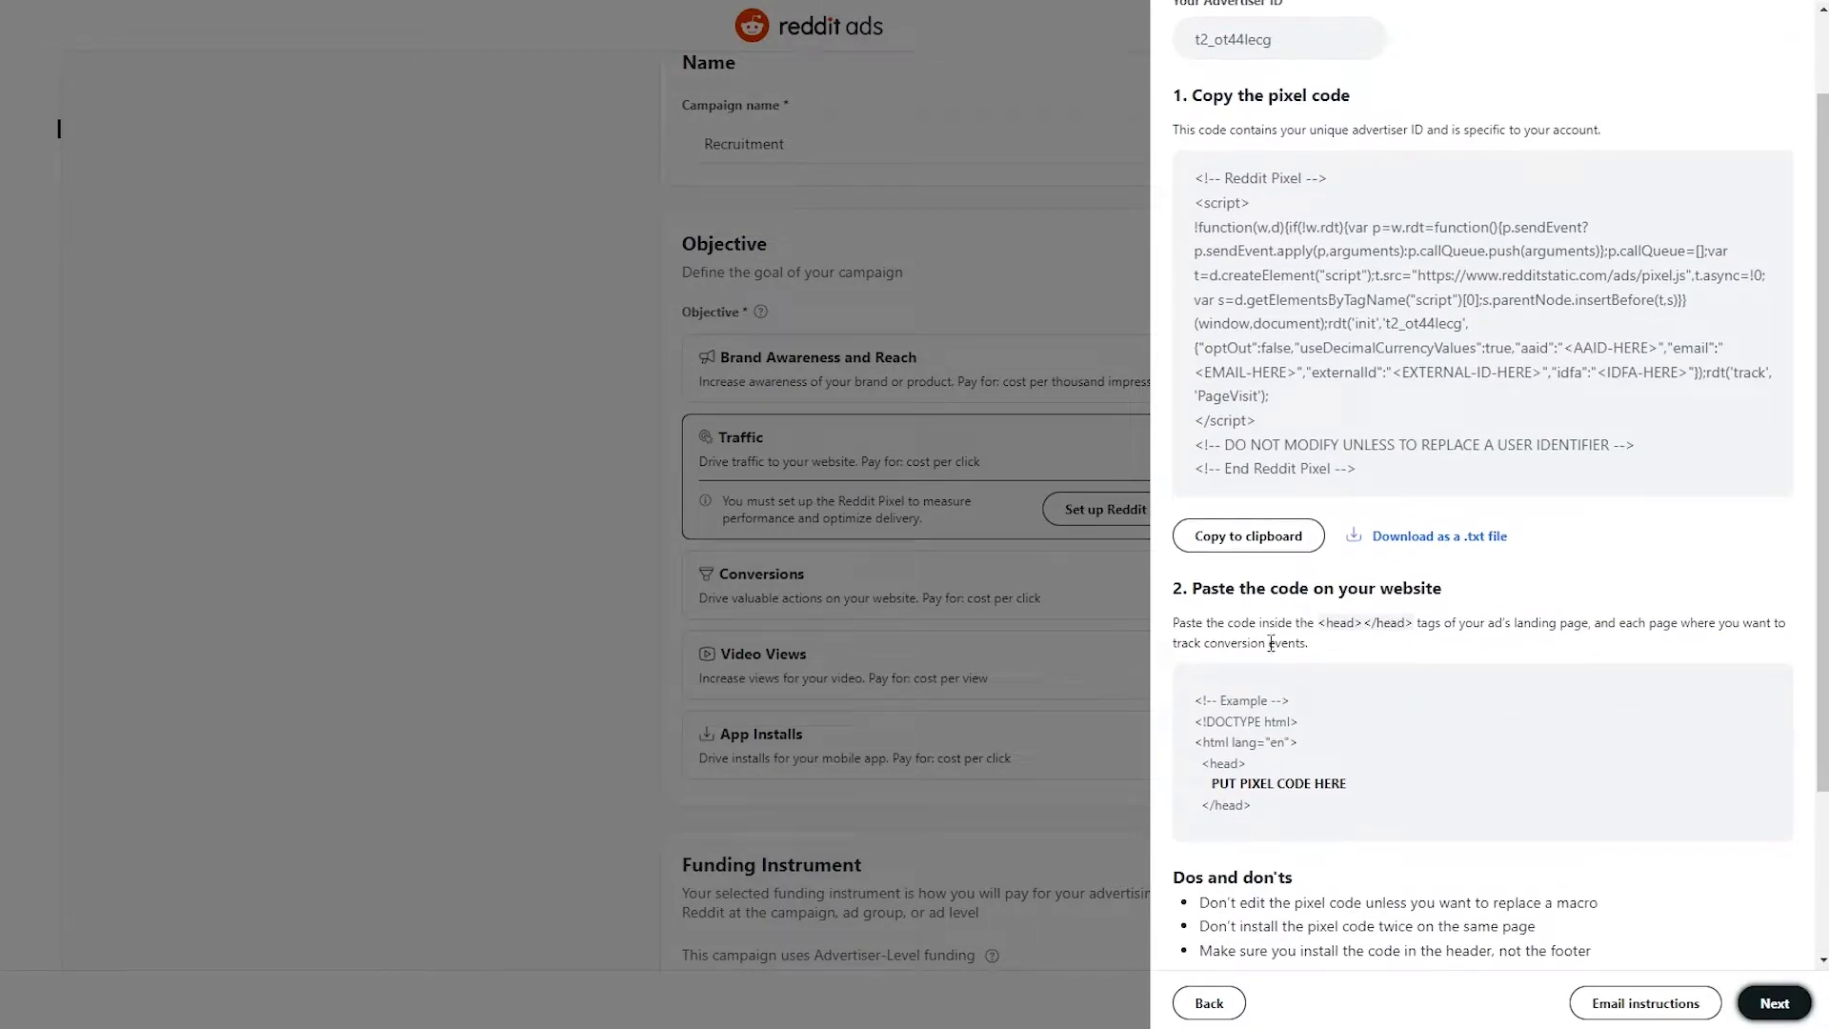
scroll(1272, 644, up, 1)
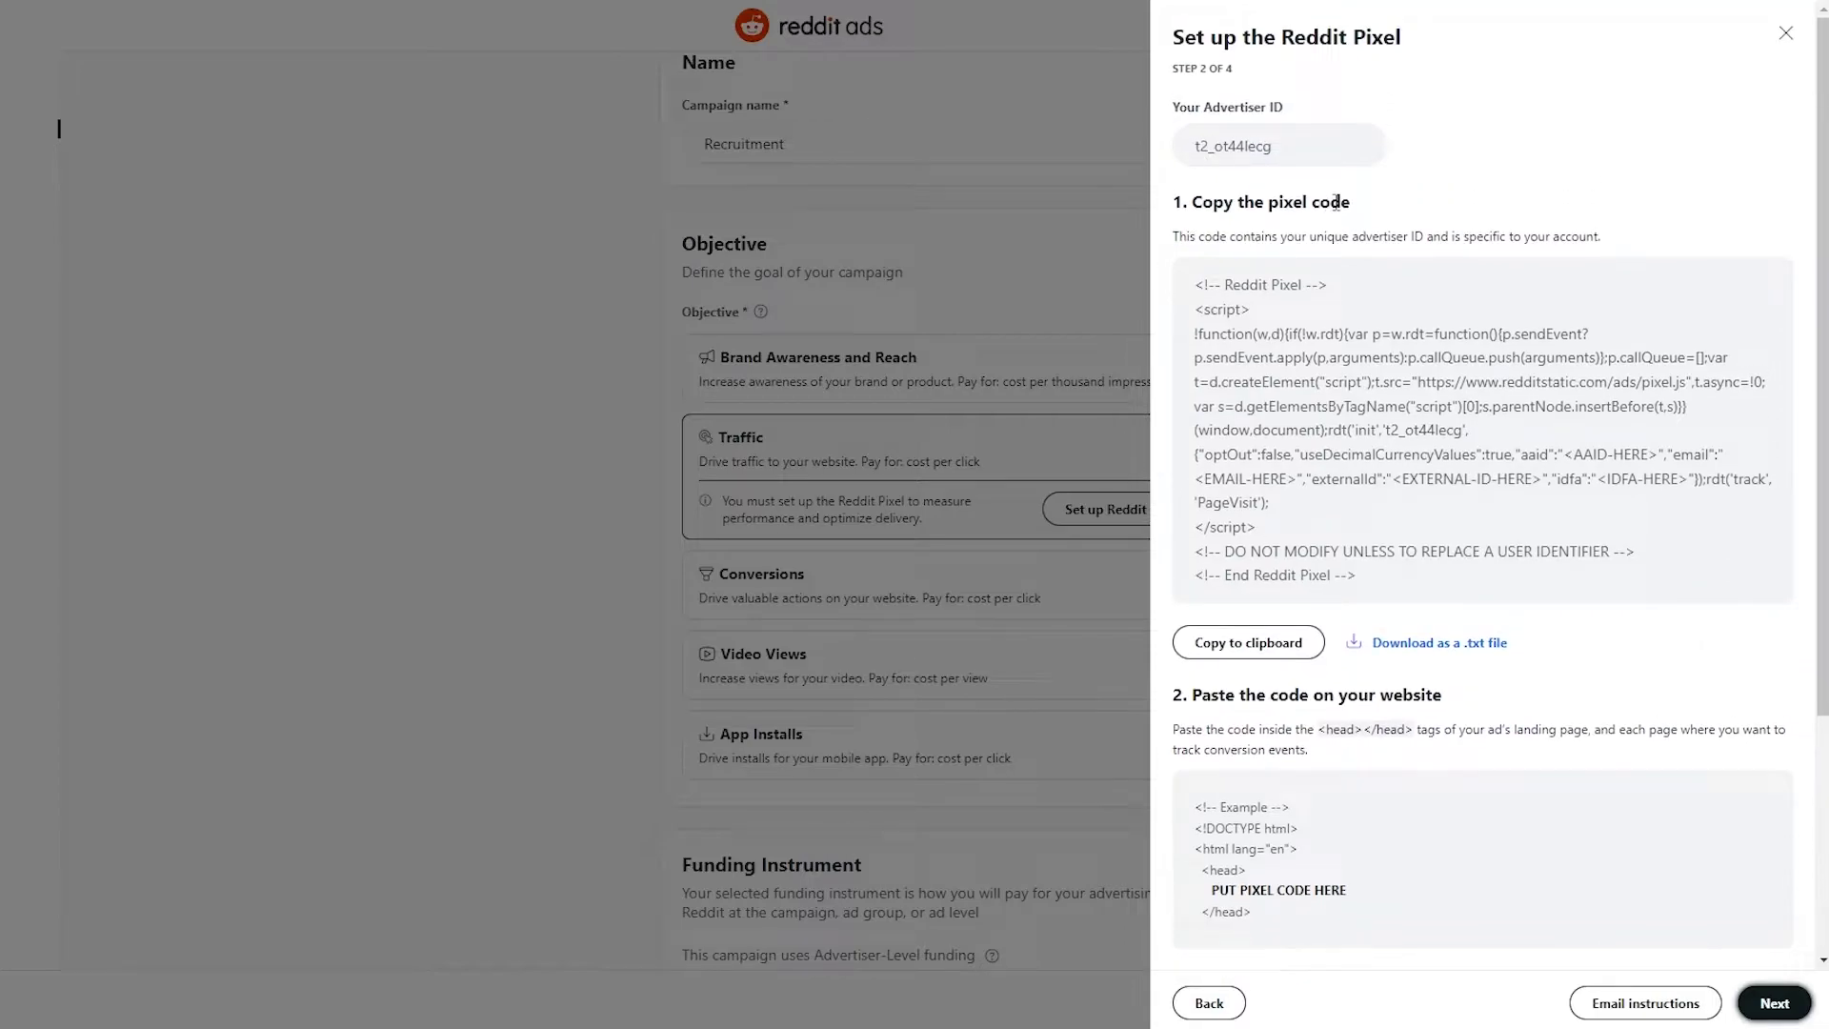
click(1238, 642)
Step: Examine the instructions for where the pixel code goes inside the website's head tags, including the dos and don'ts
scroll(1194, 486, down, 2)
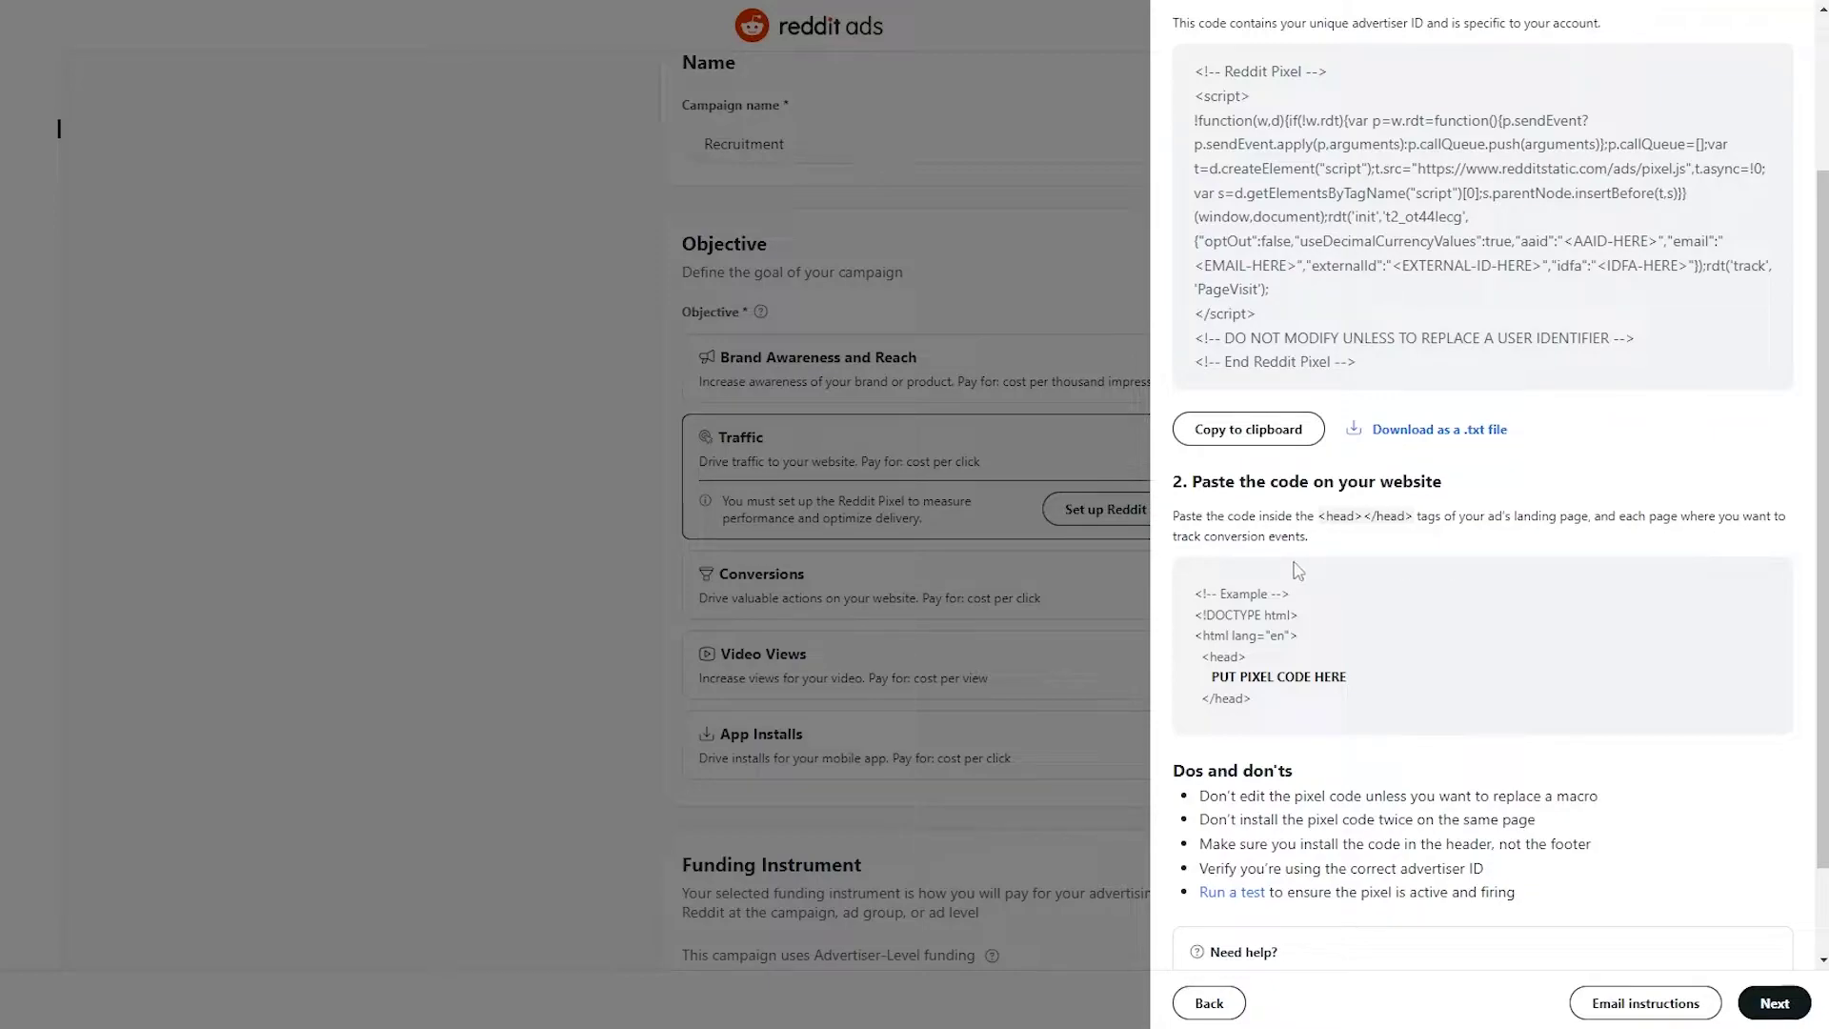
drag(1211, 679, 1353, 690)
click(1232, 661)
drag(1202, 701, 1268, 714)
click(1238, 703)
scroll(1243, 716, down, 2)
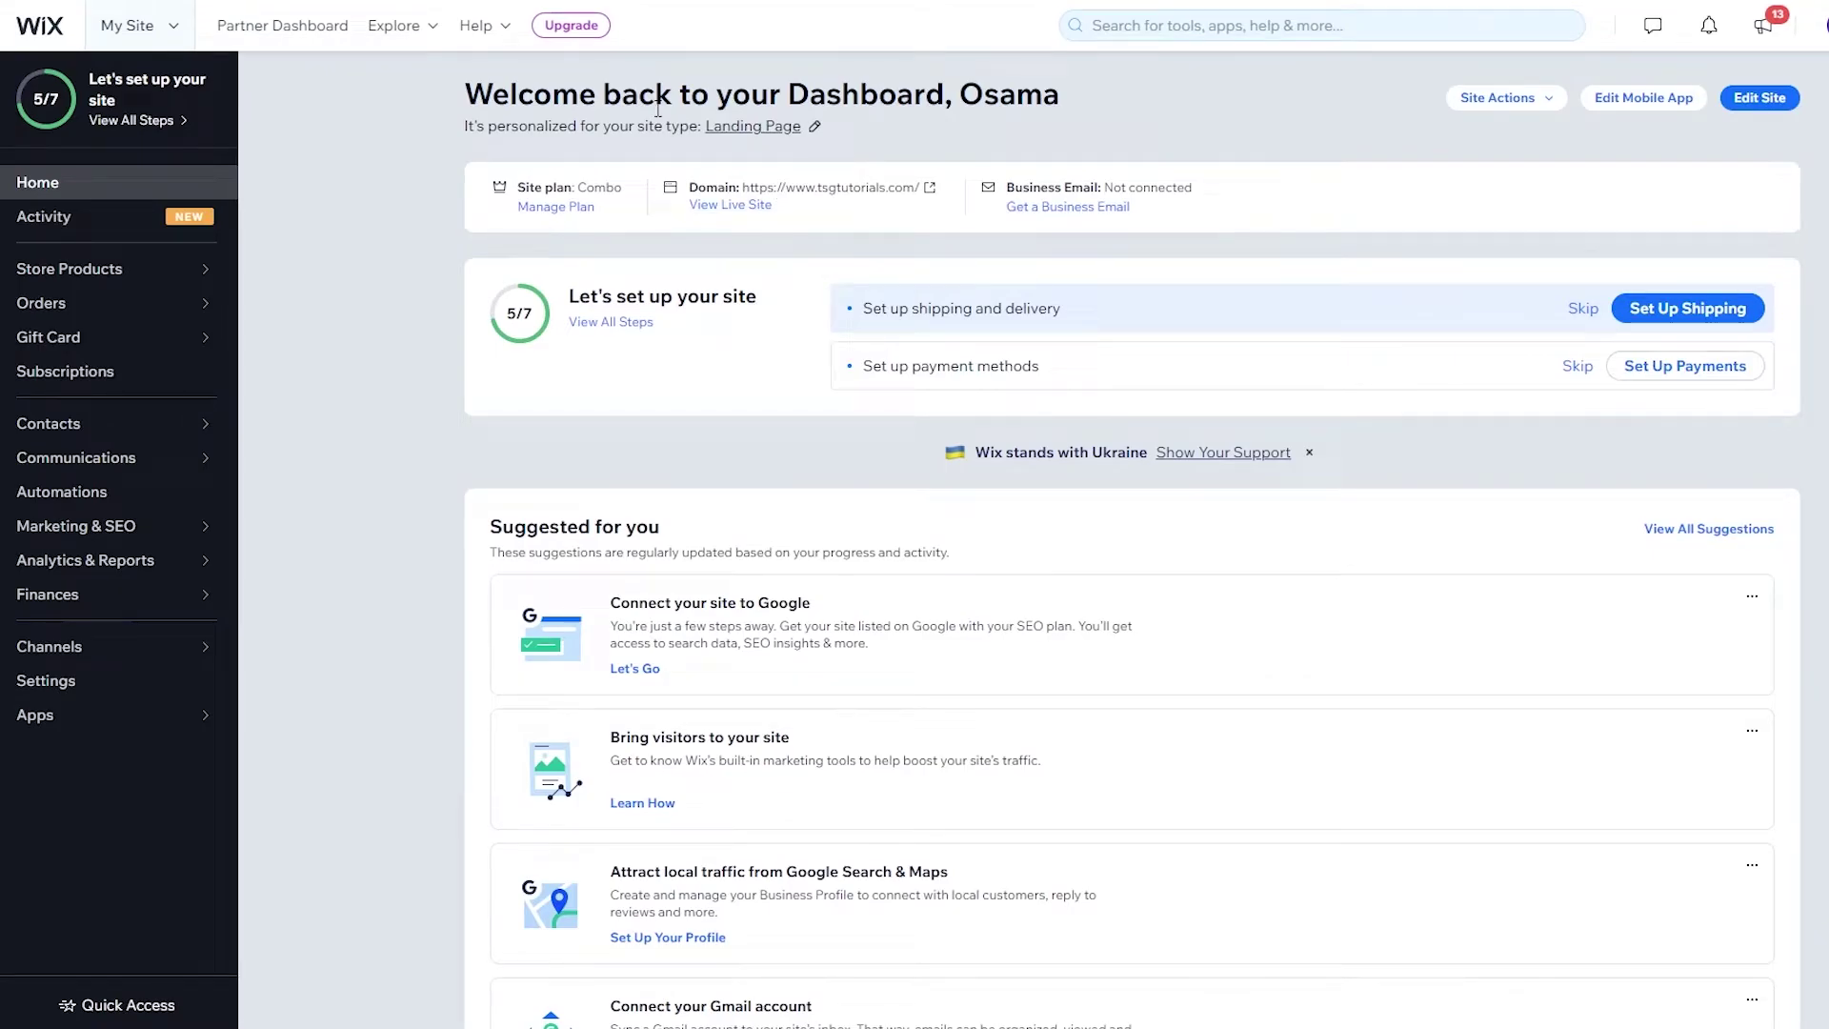
Step: Switch to the Wix dashboard and open the live site in a new tab
right_click(733, 119)
click(688, 162)
right_click(735, 207)
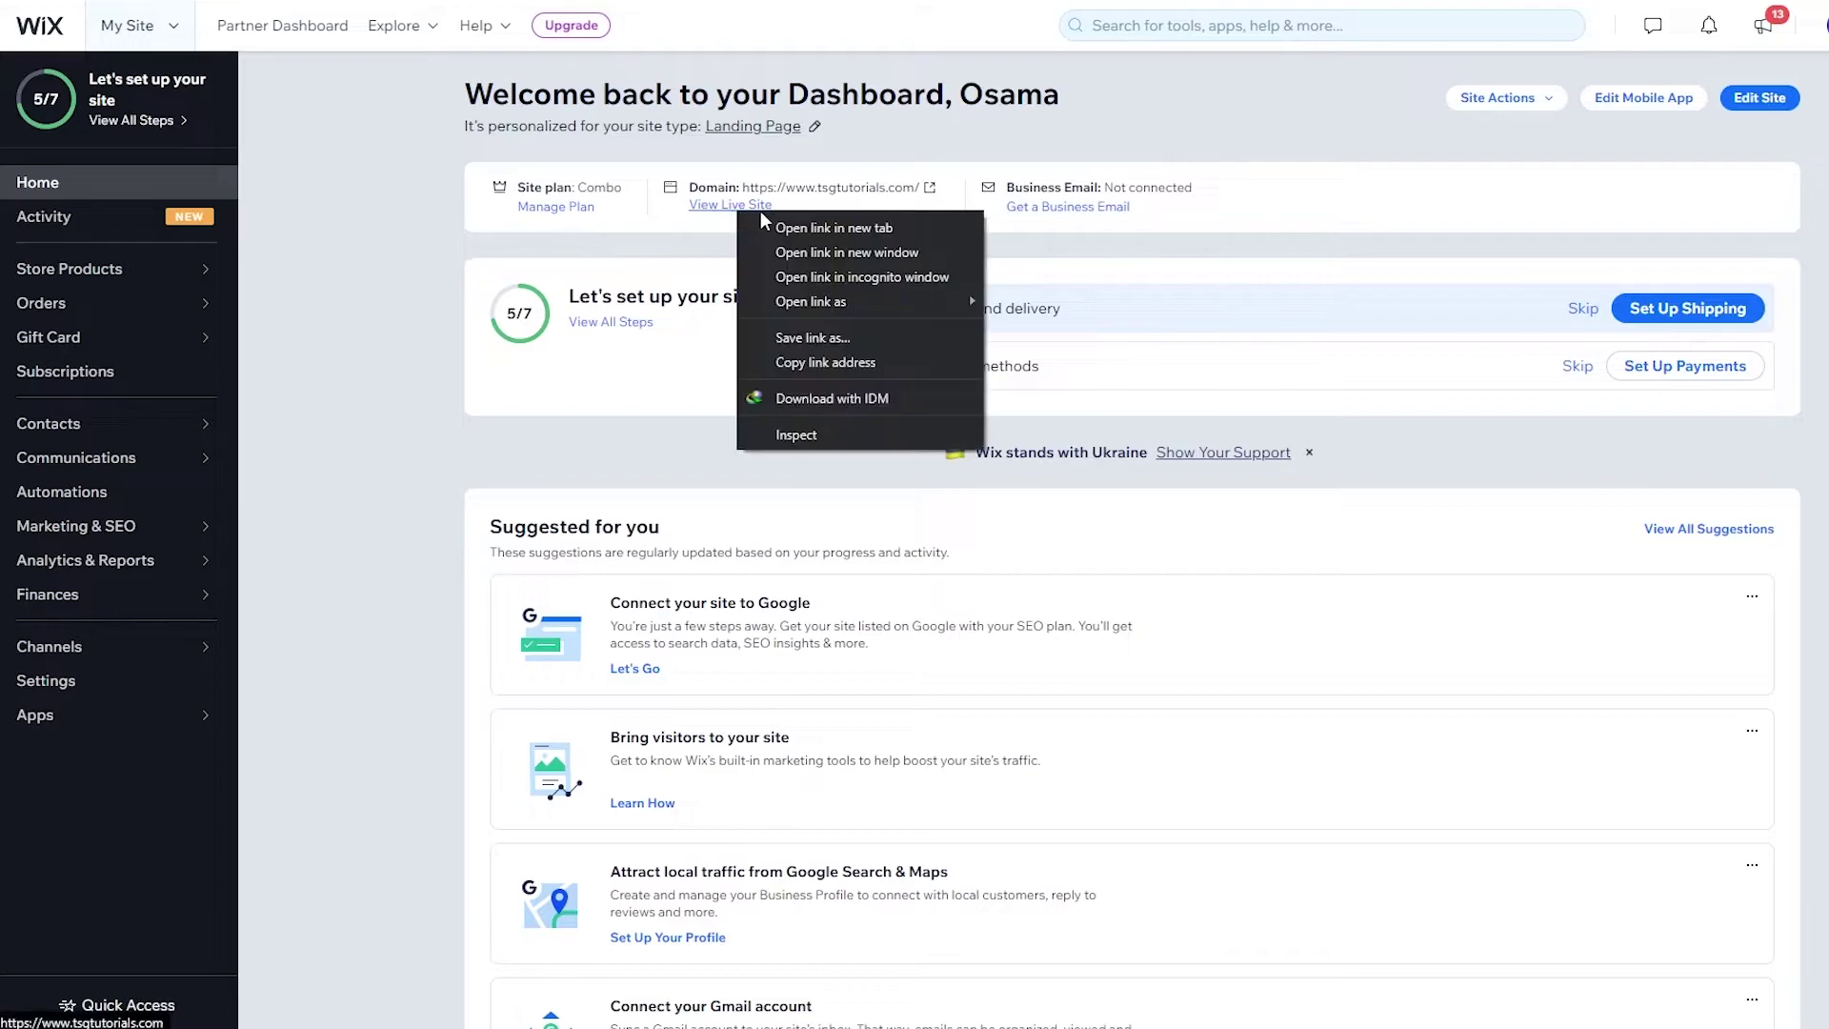
click(793, 225)
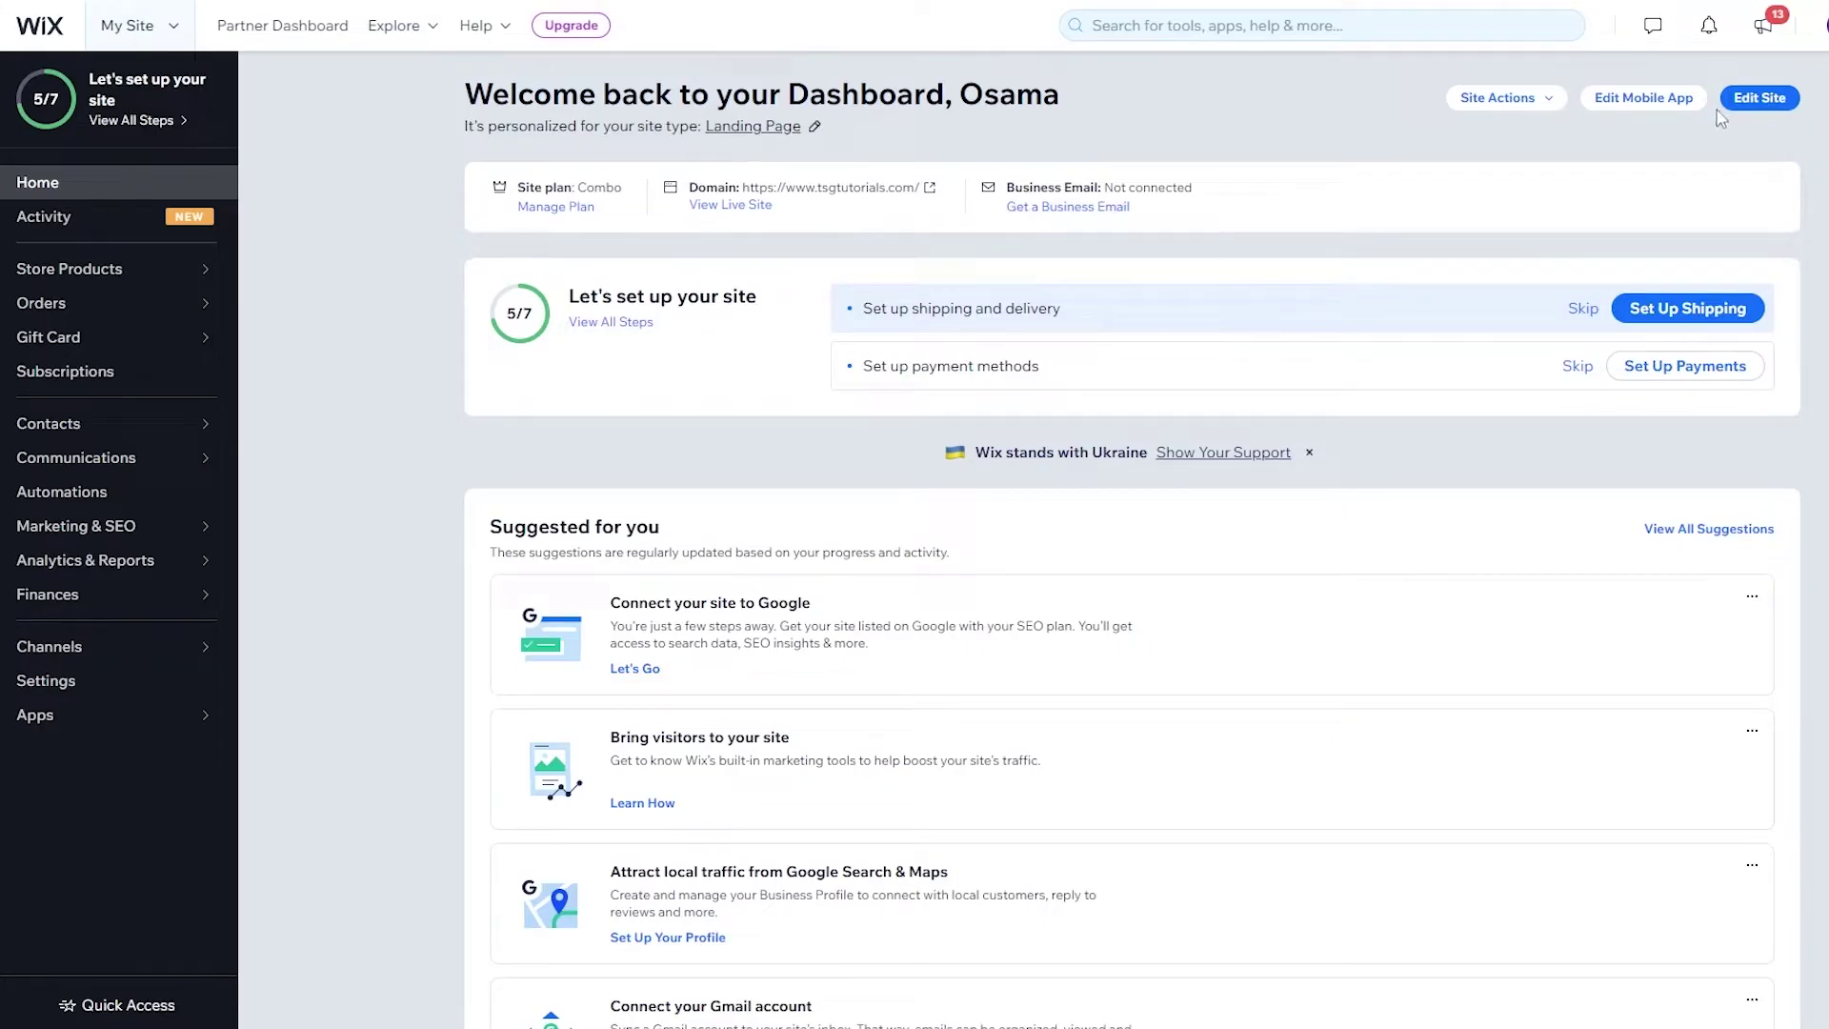
Step: Open the site in the Wix editor and display the Embed Code elements that can be added
click(1749, 105)
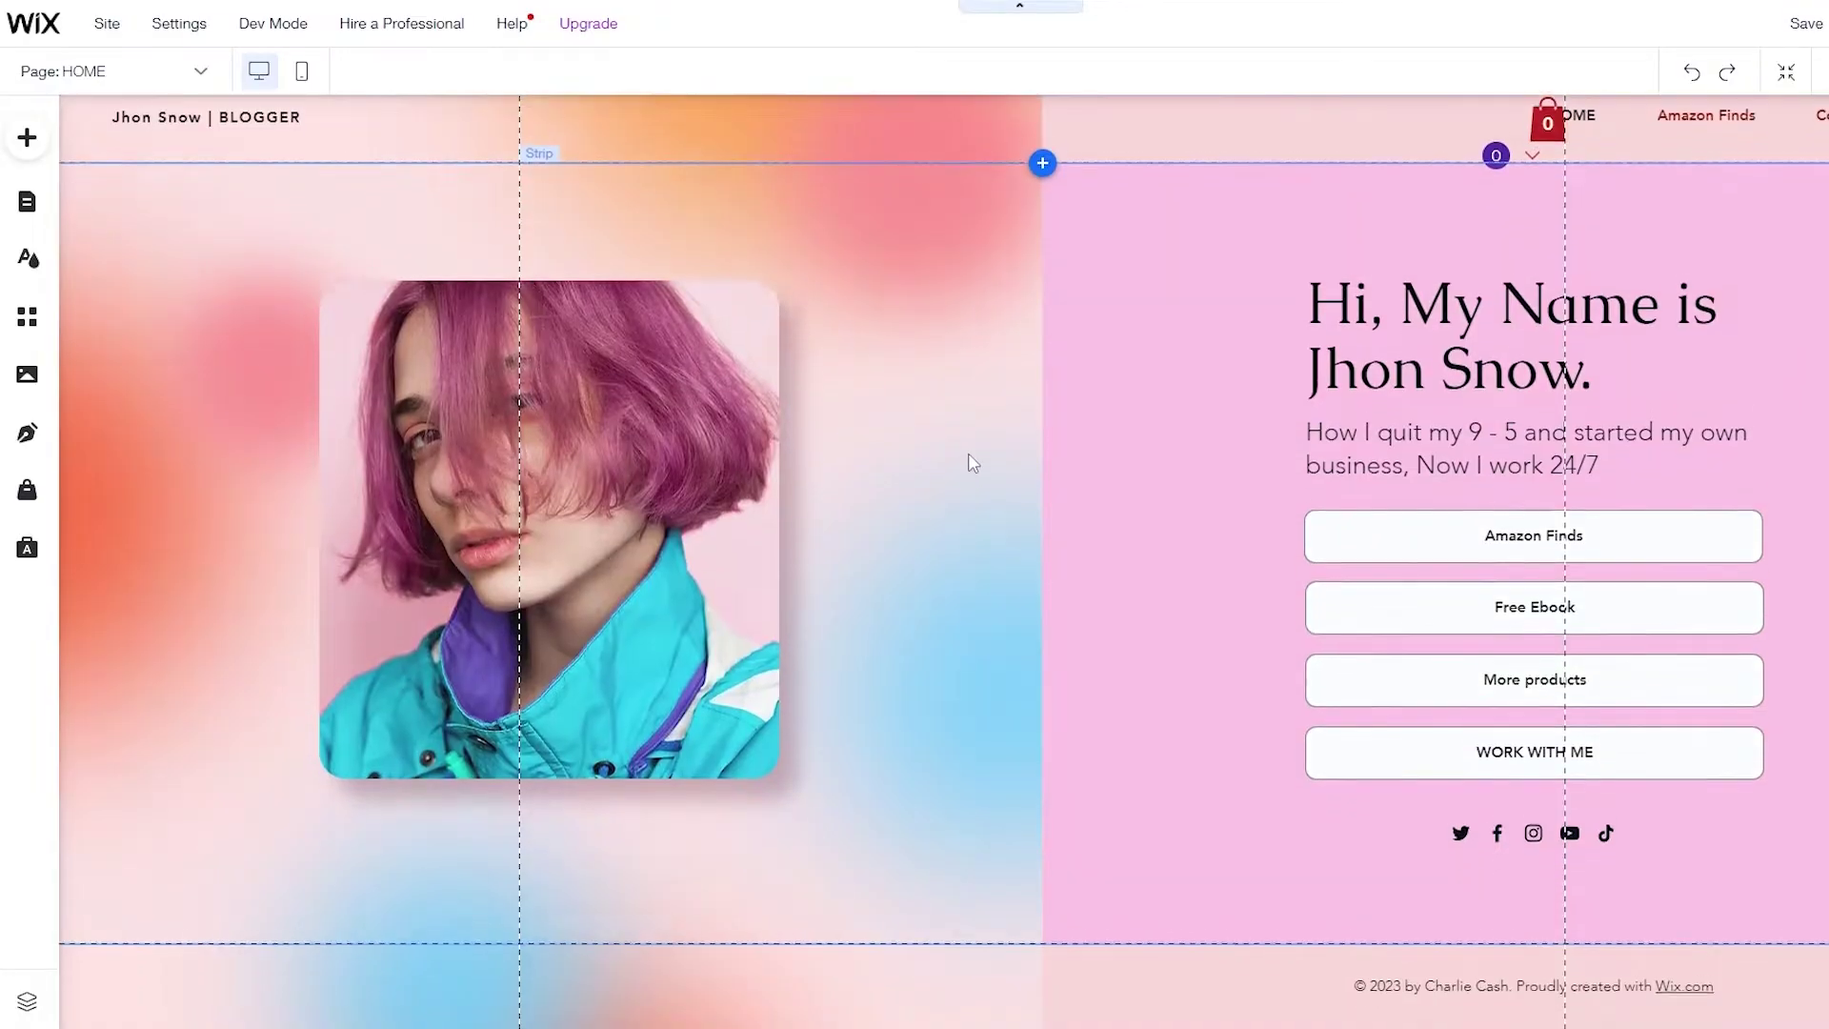
scroll(972, 463, down, 1)
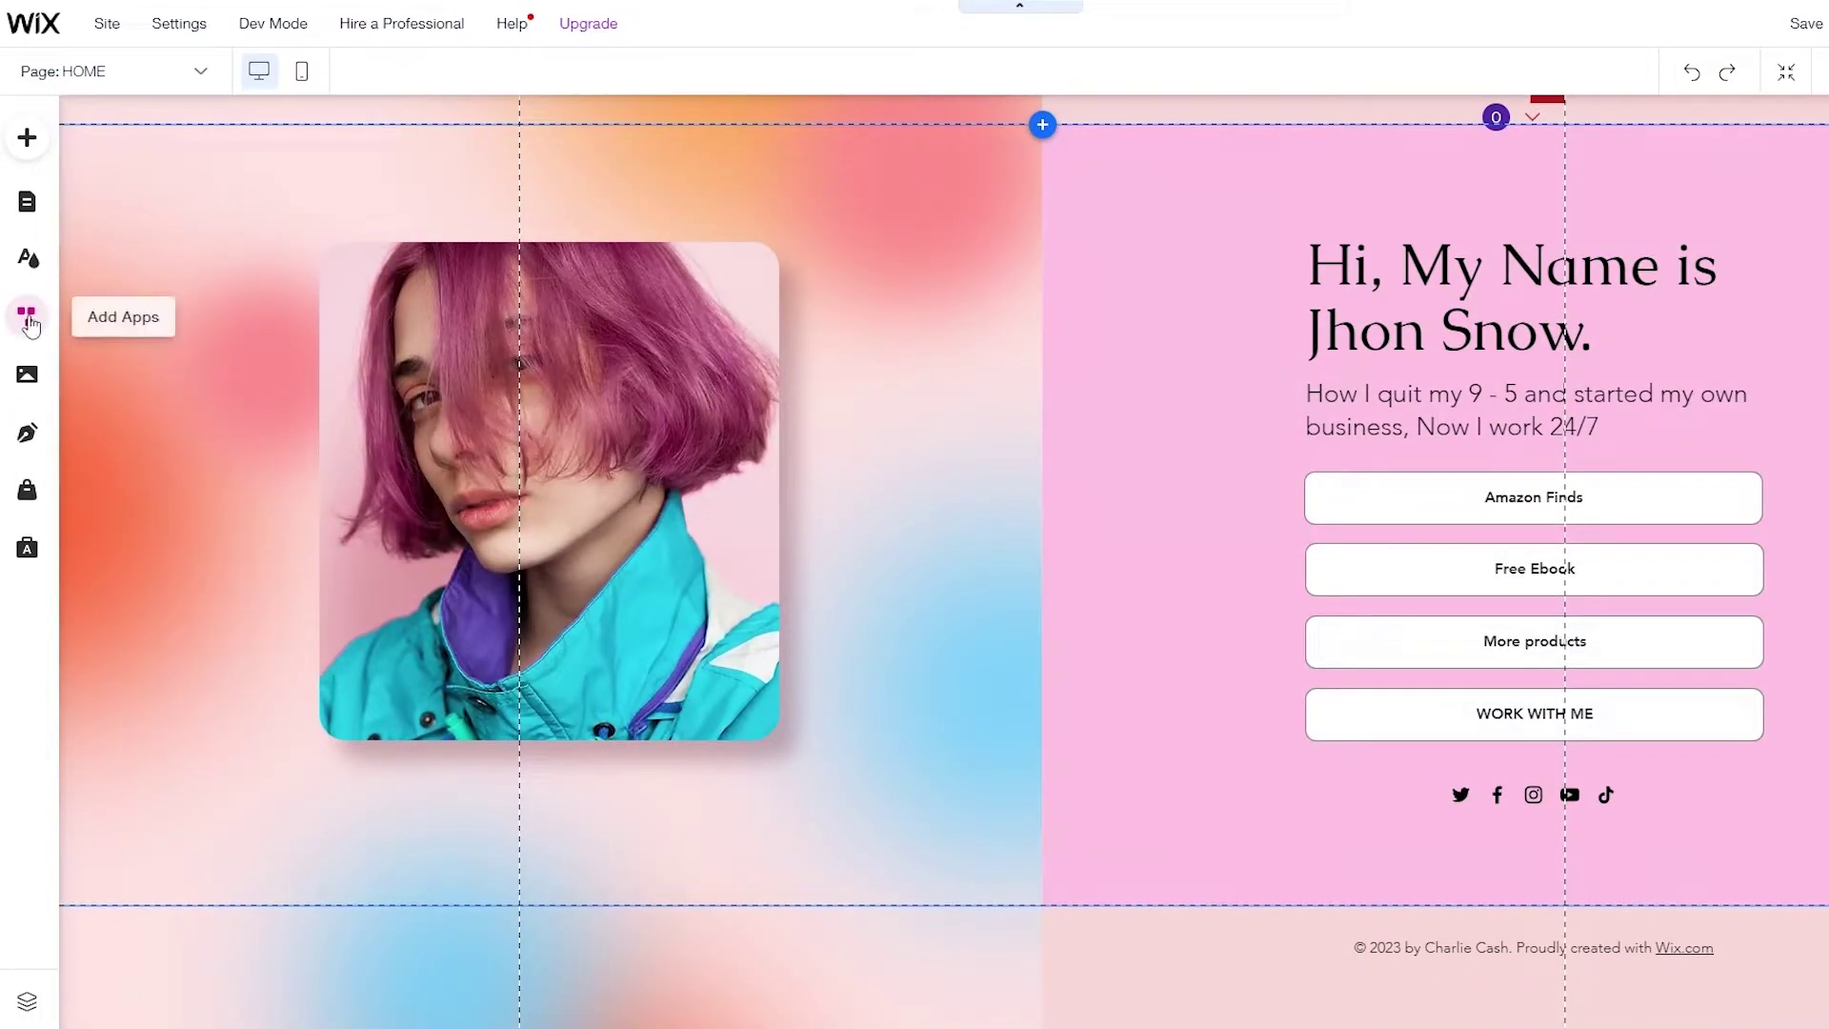
click(37, 151)
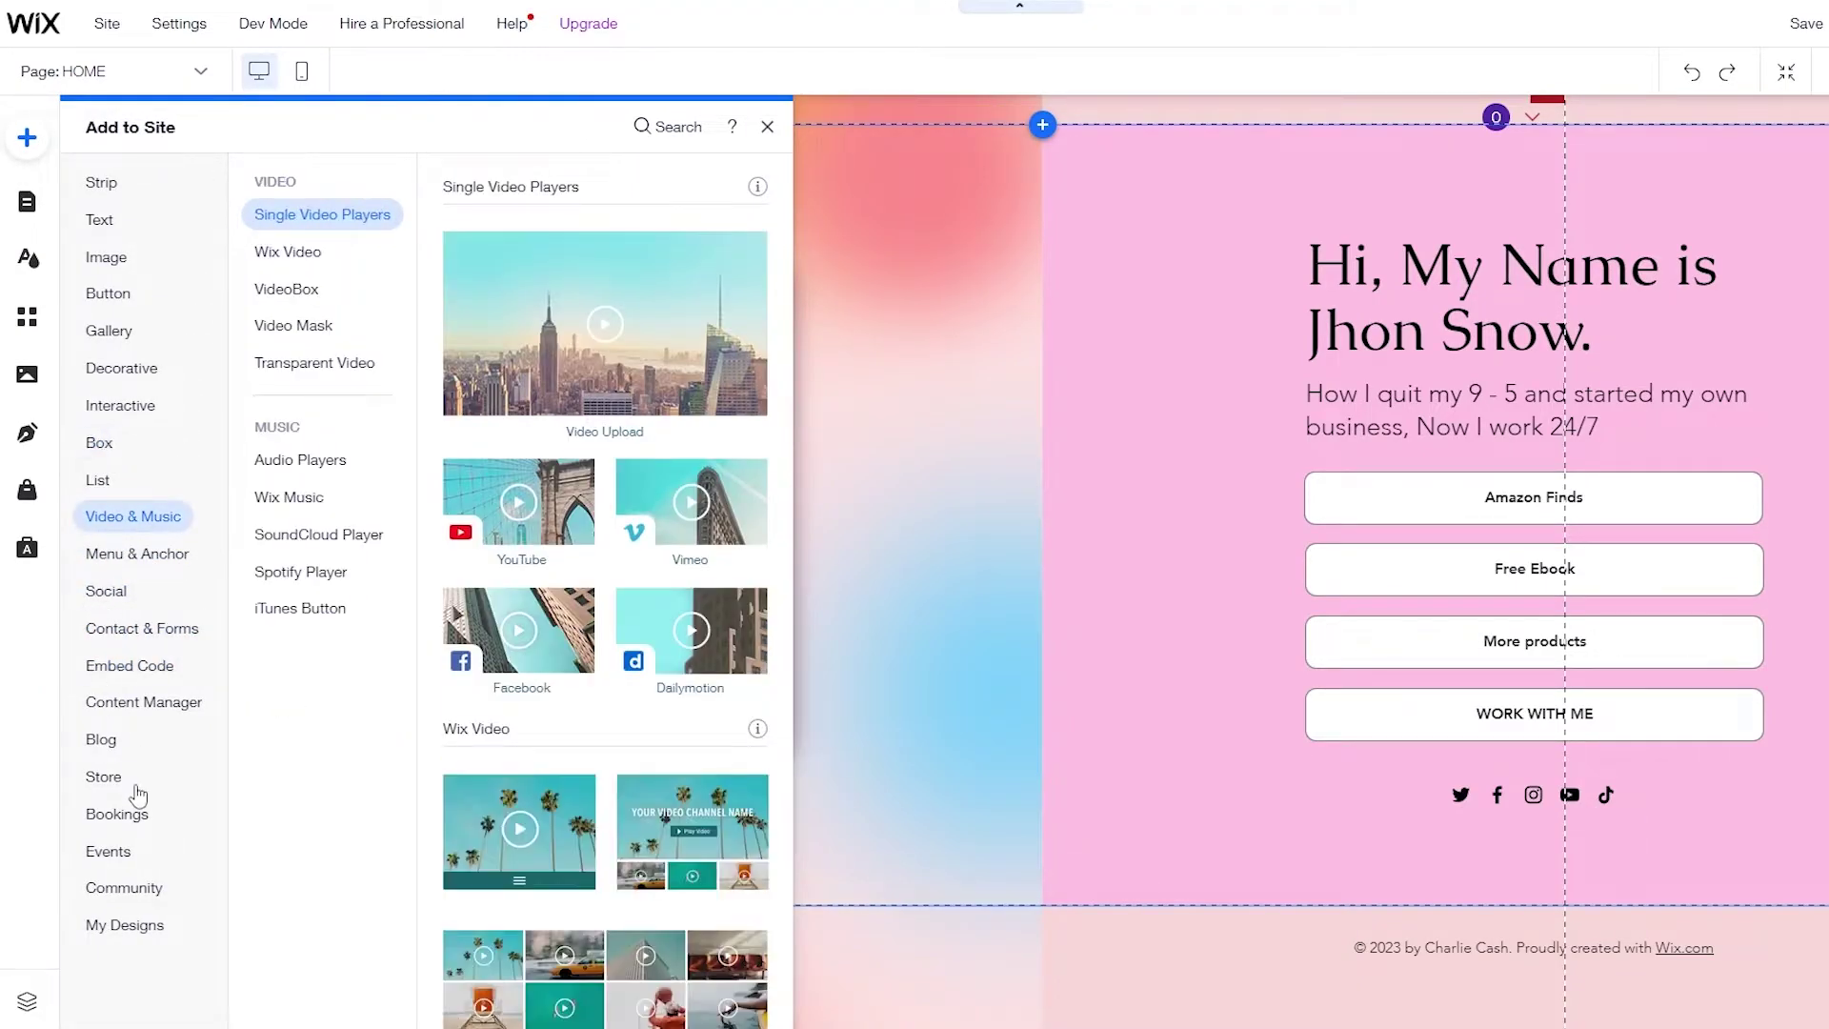
mouse_move(118, 682)
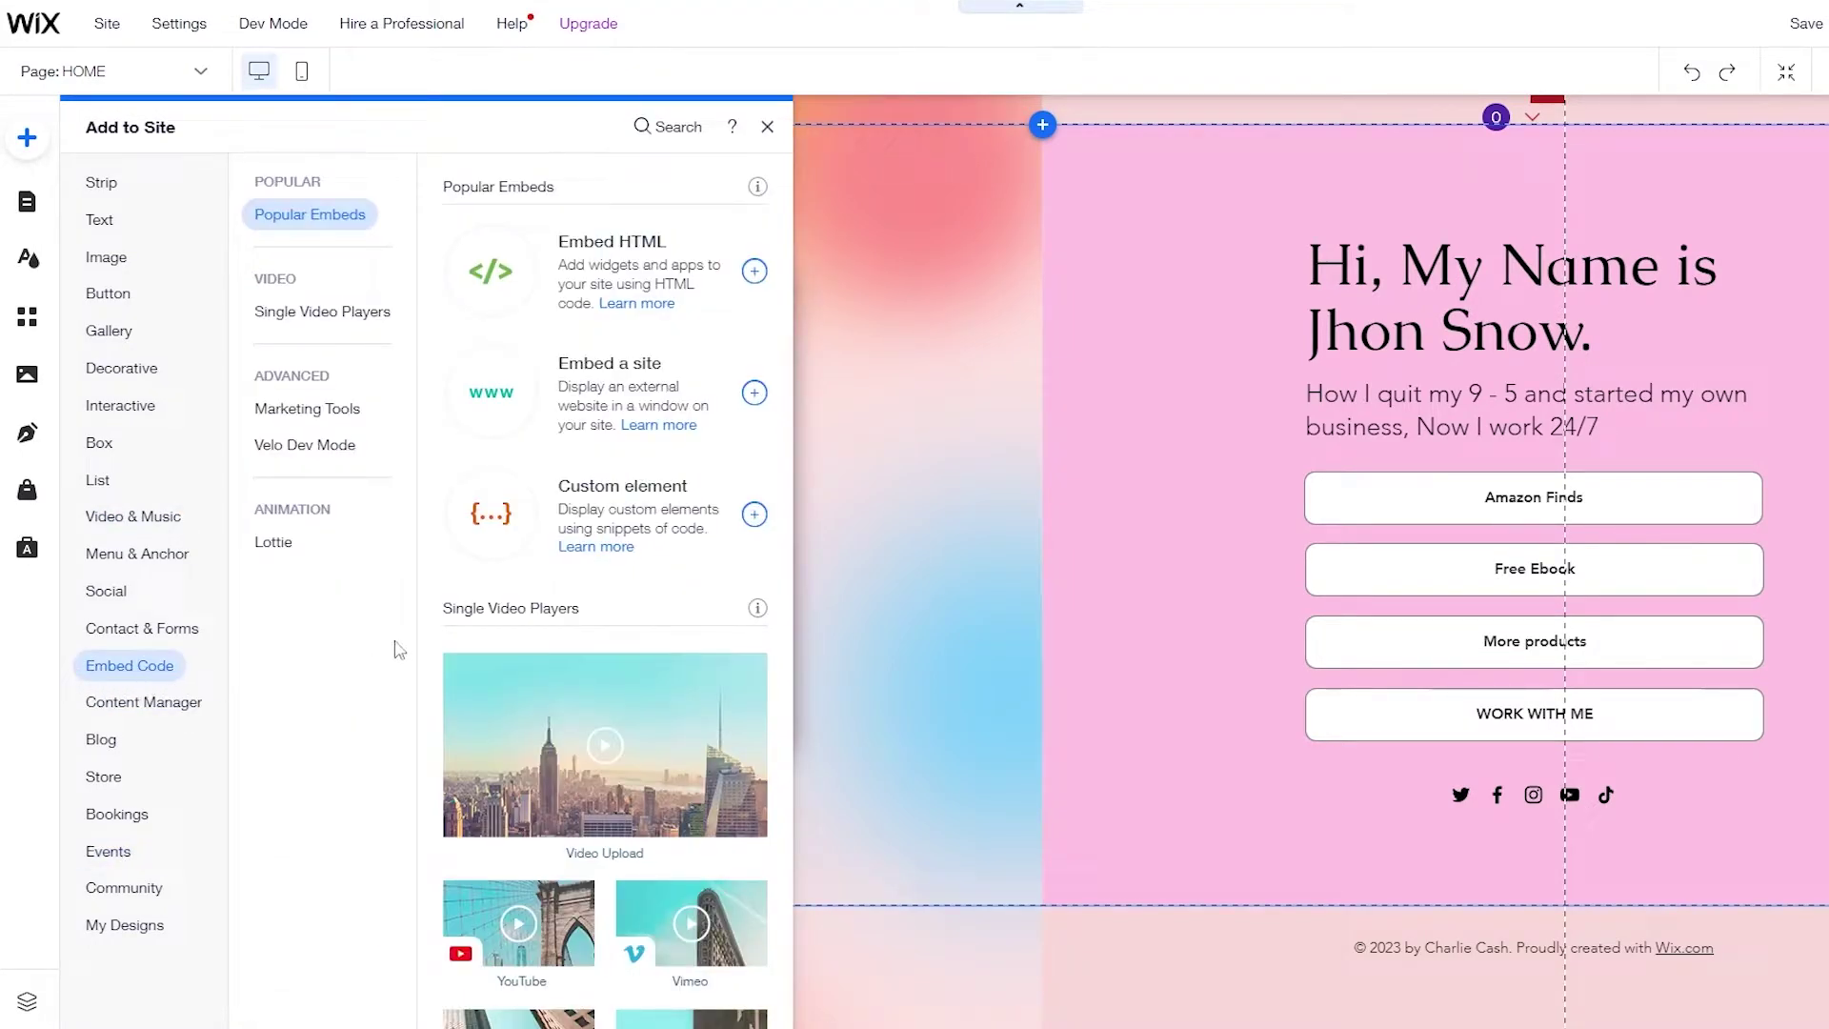
Step: Browse the Embed Code marketing integration tools and open the site's Custom Code settings
click(287, 419)
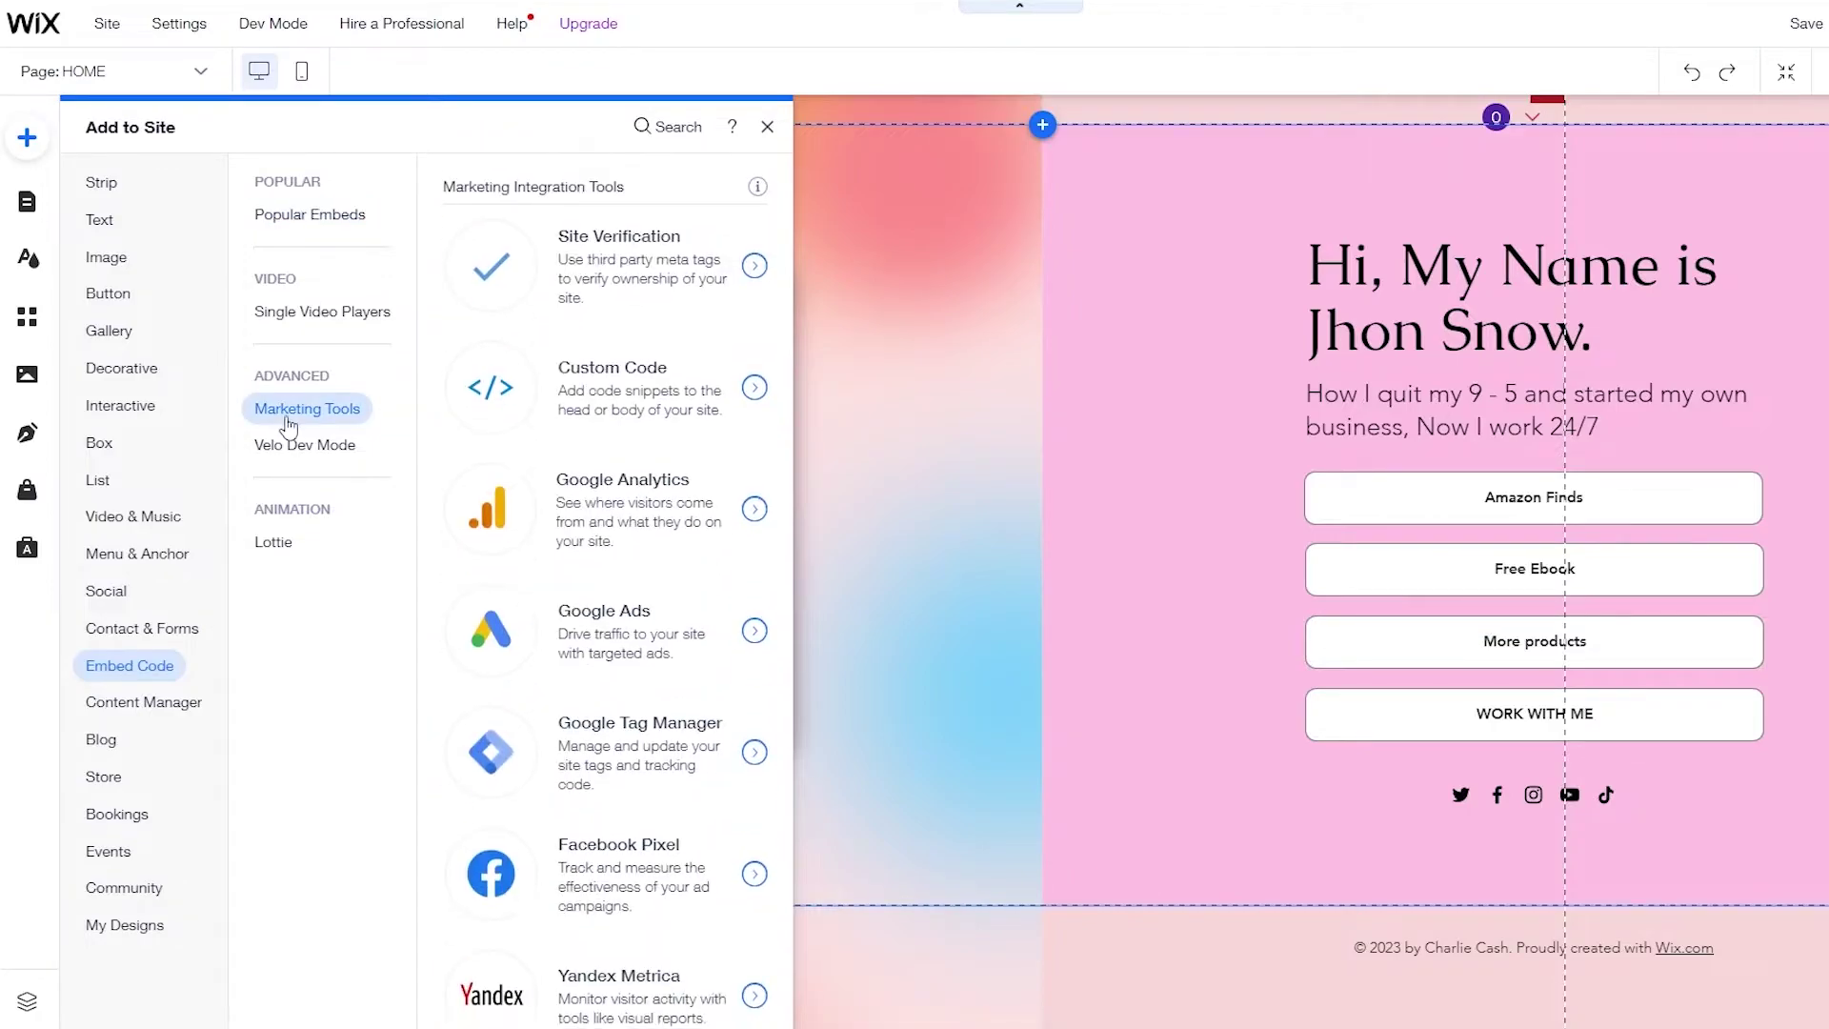
click(290, 455)
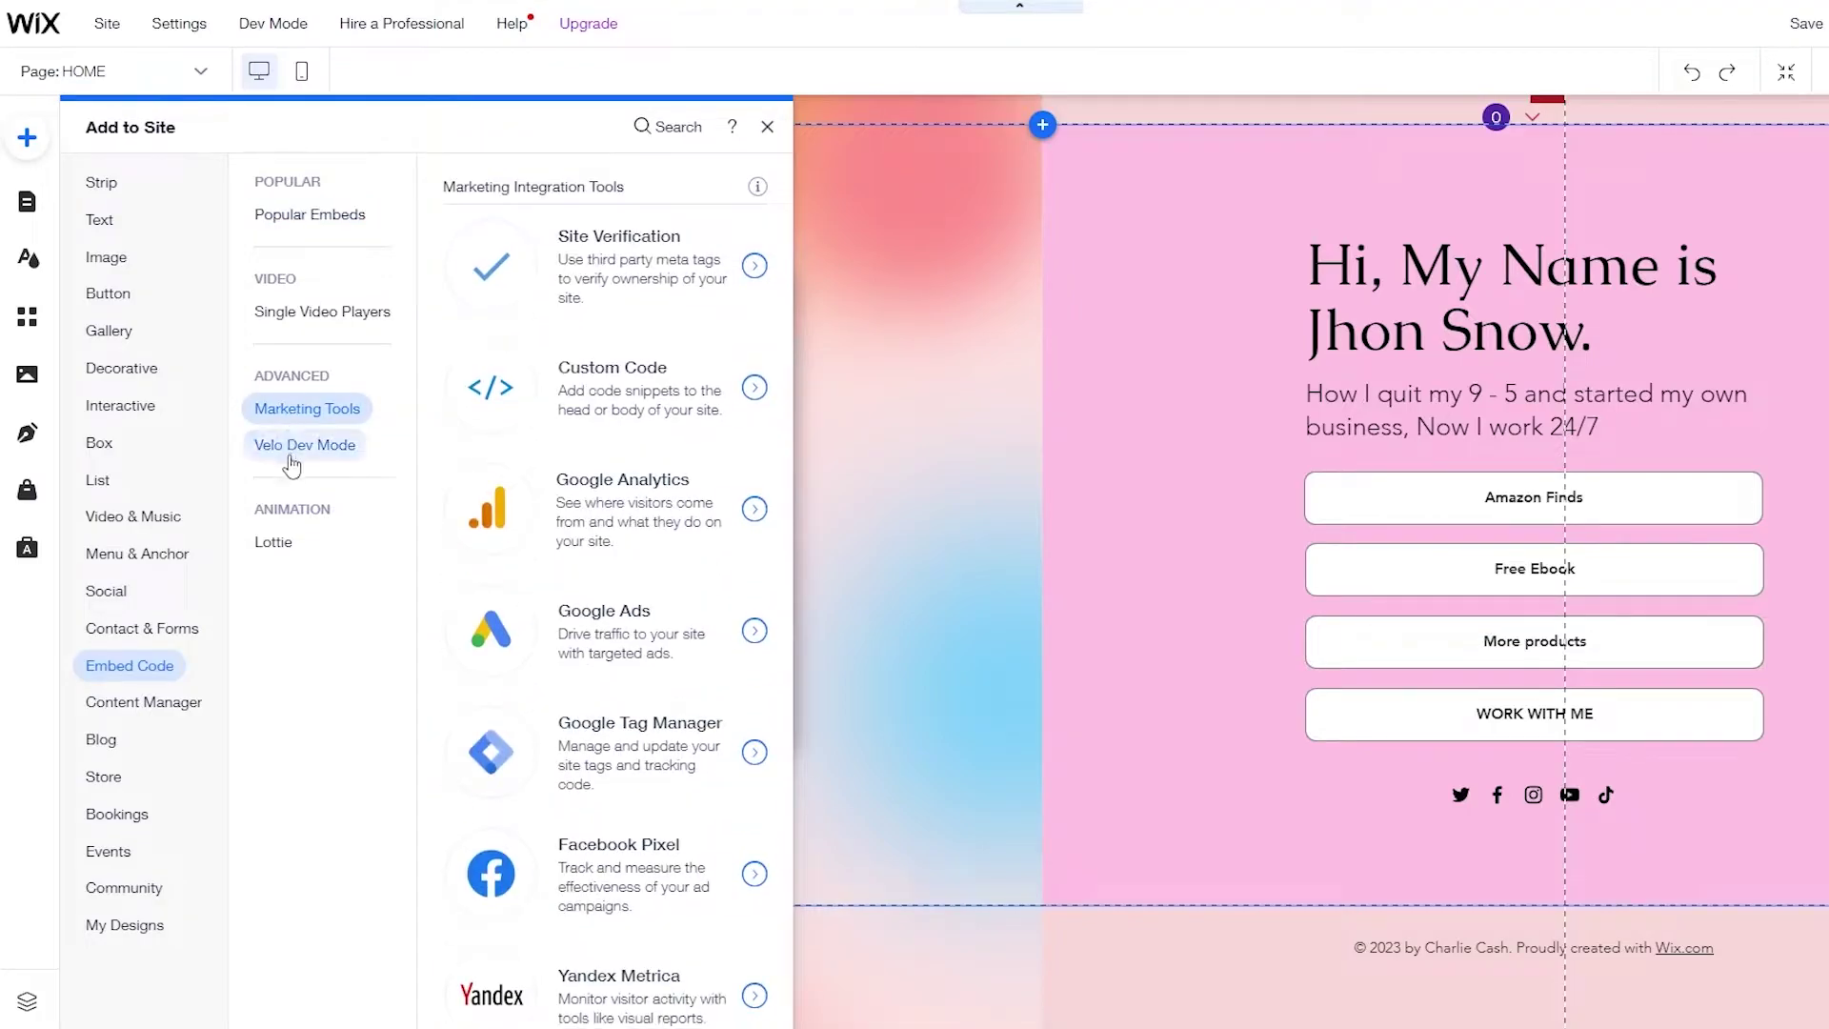
click(307, 408)
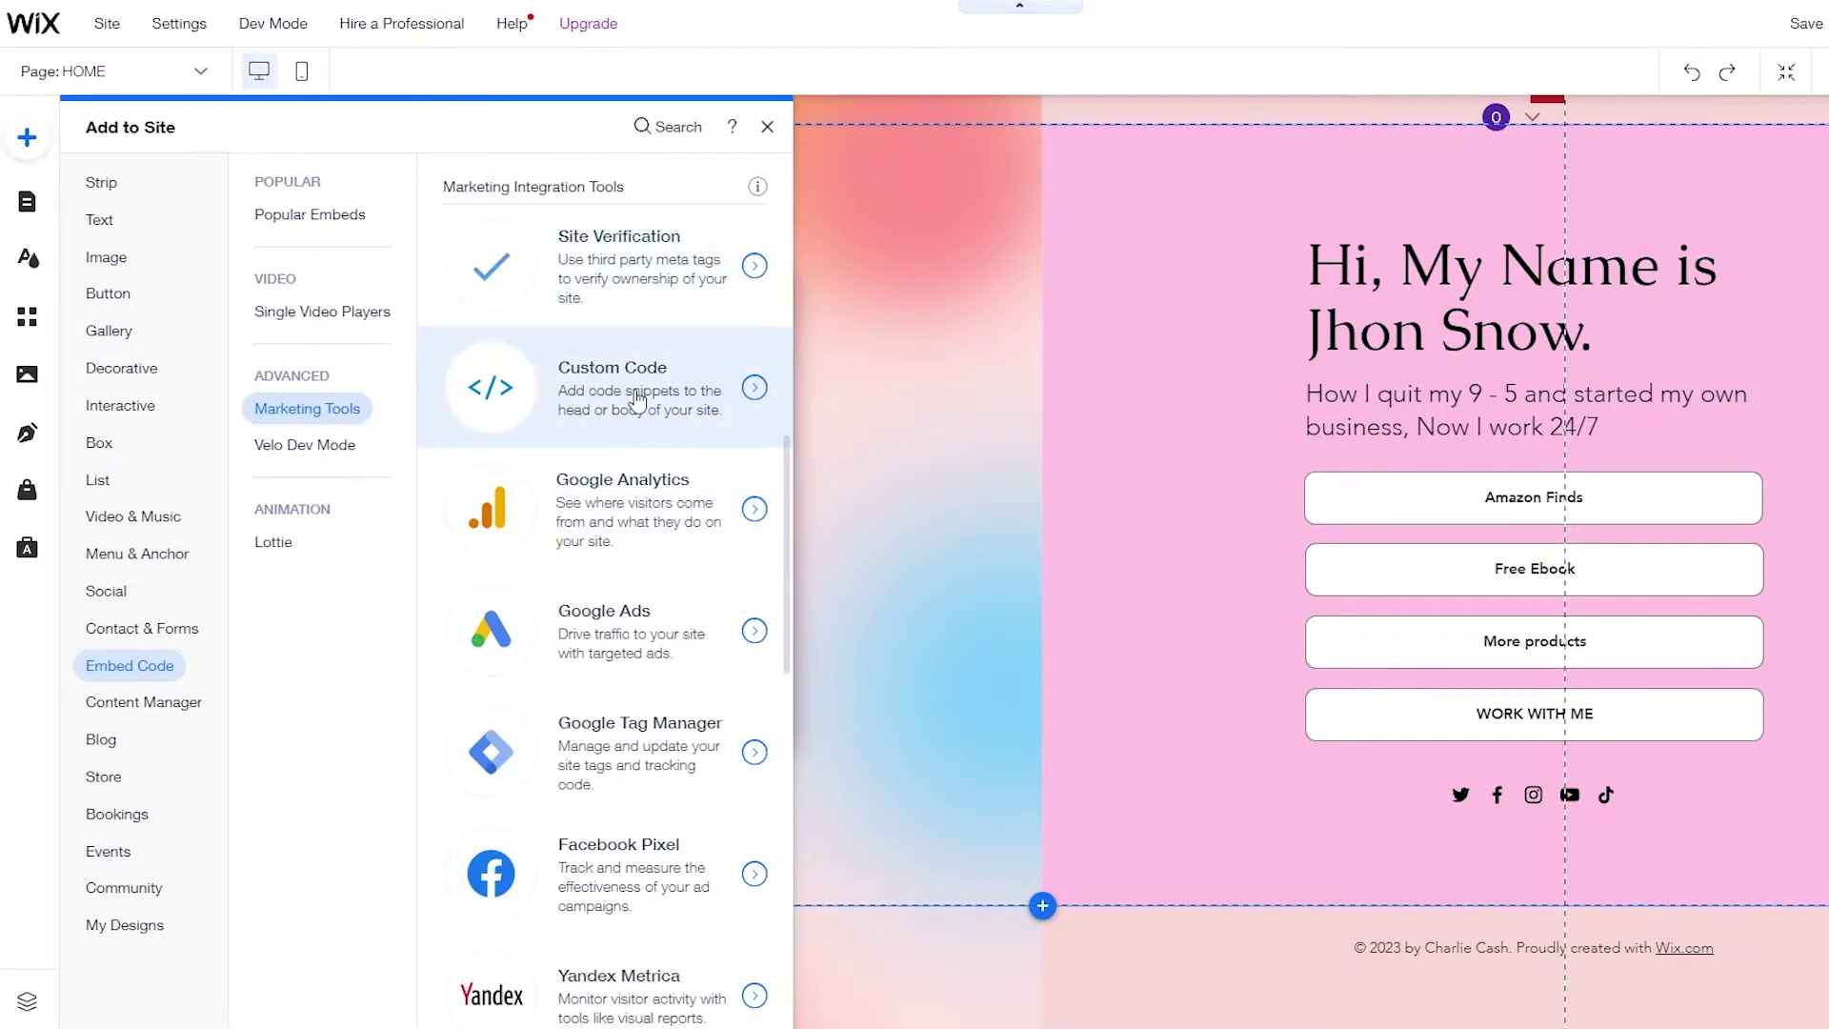
scroll(638, 476, down, 1)
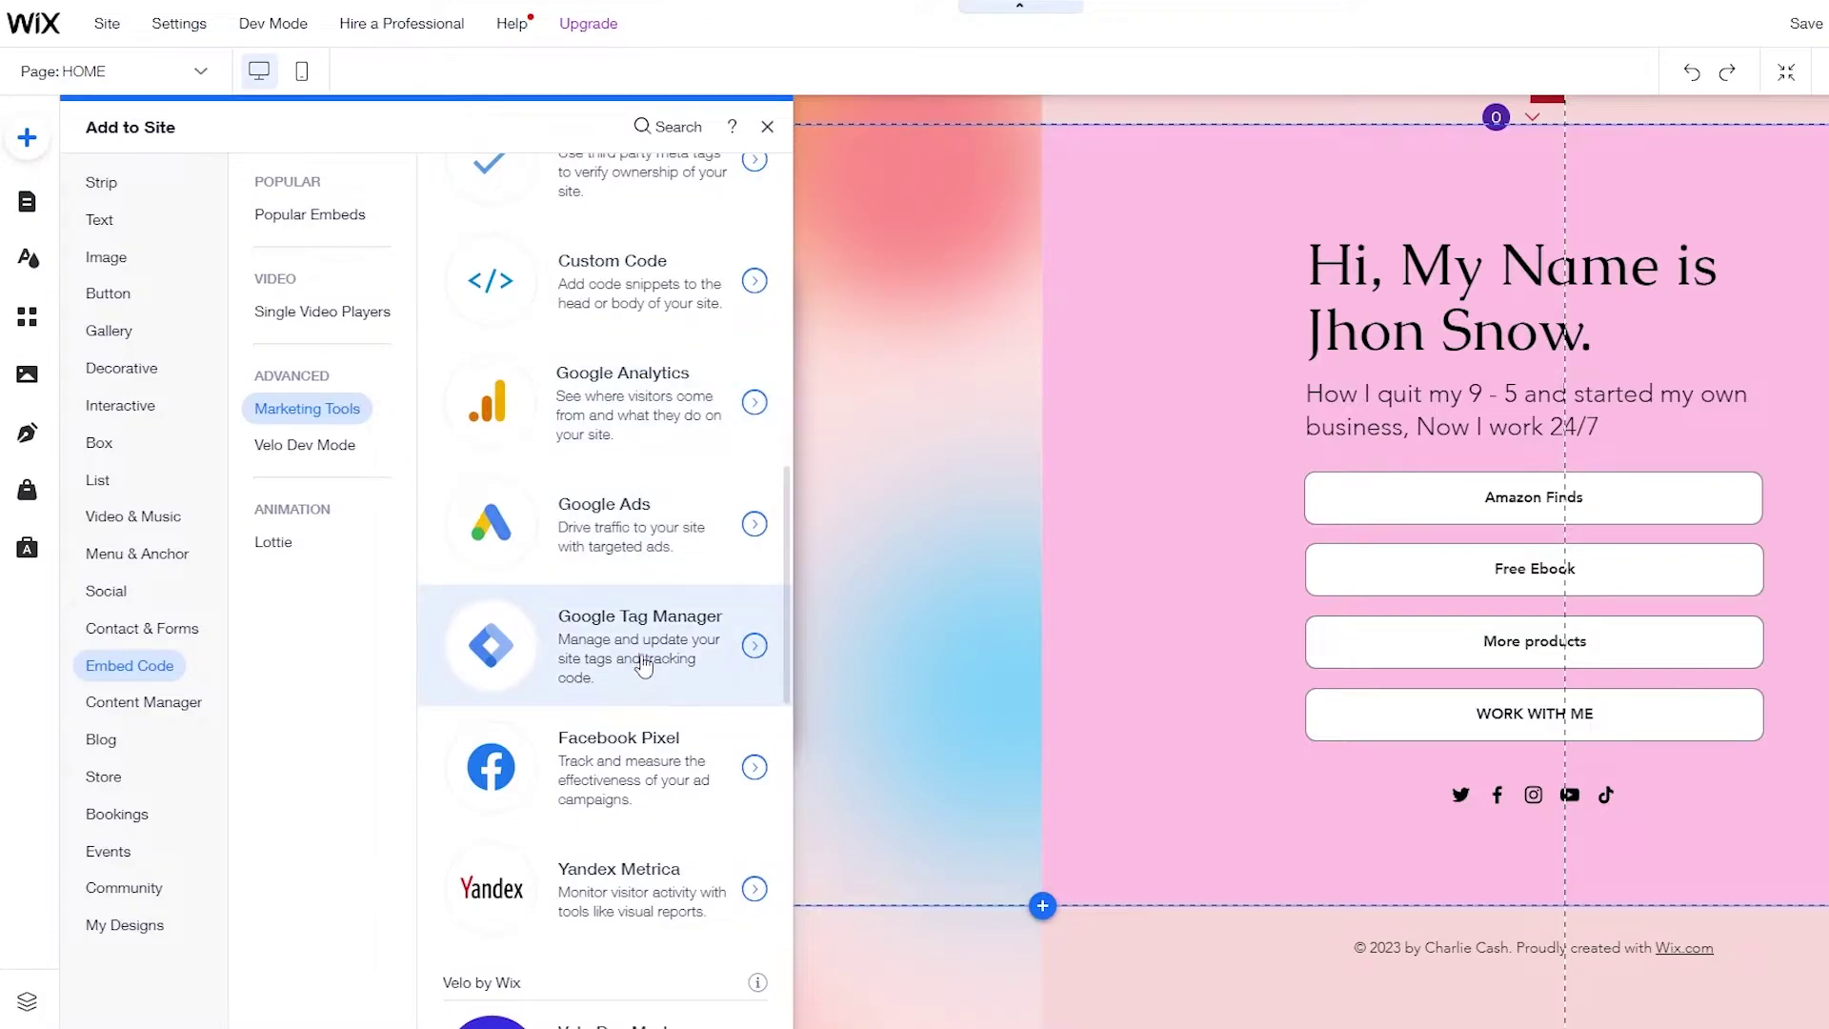
scroll(646, 695, down, 1)
scroll(648, 705, down, 3)
scroll(639, 910, up, 2)
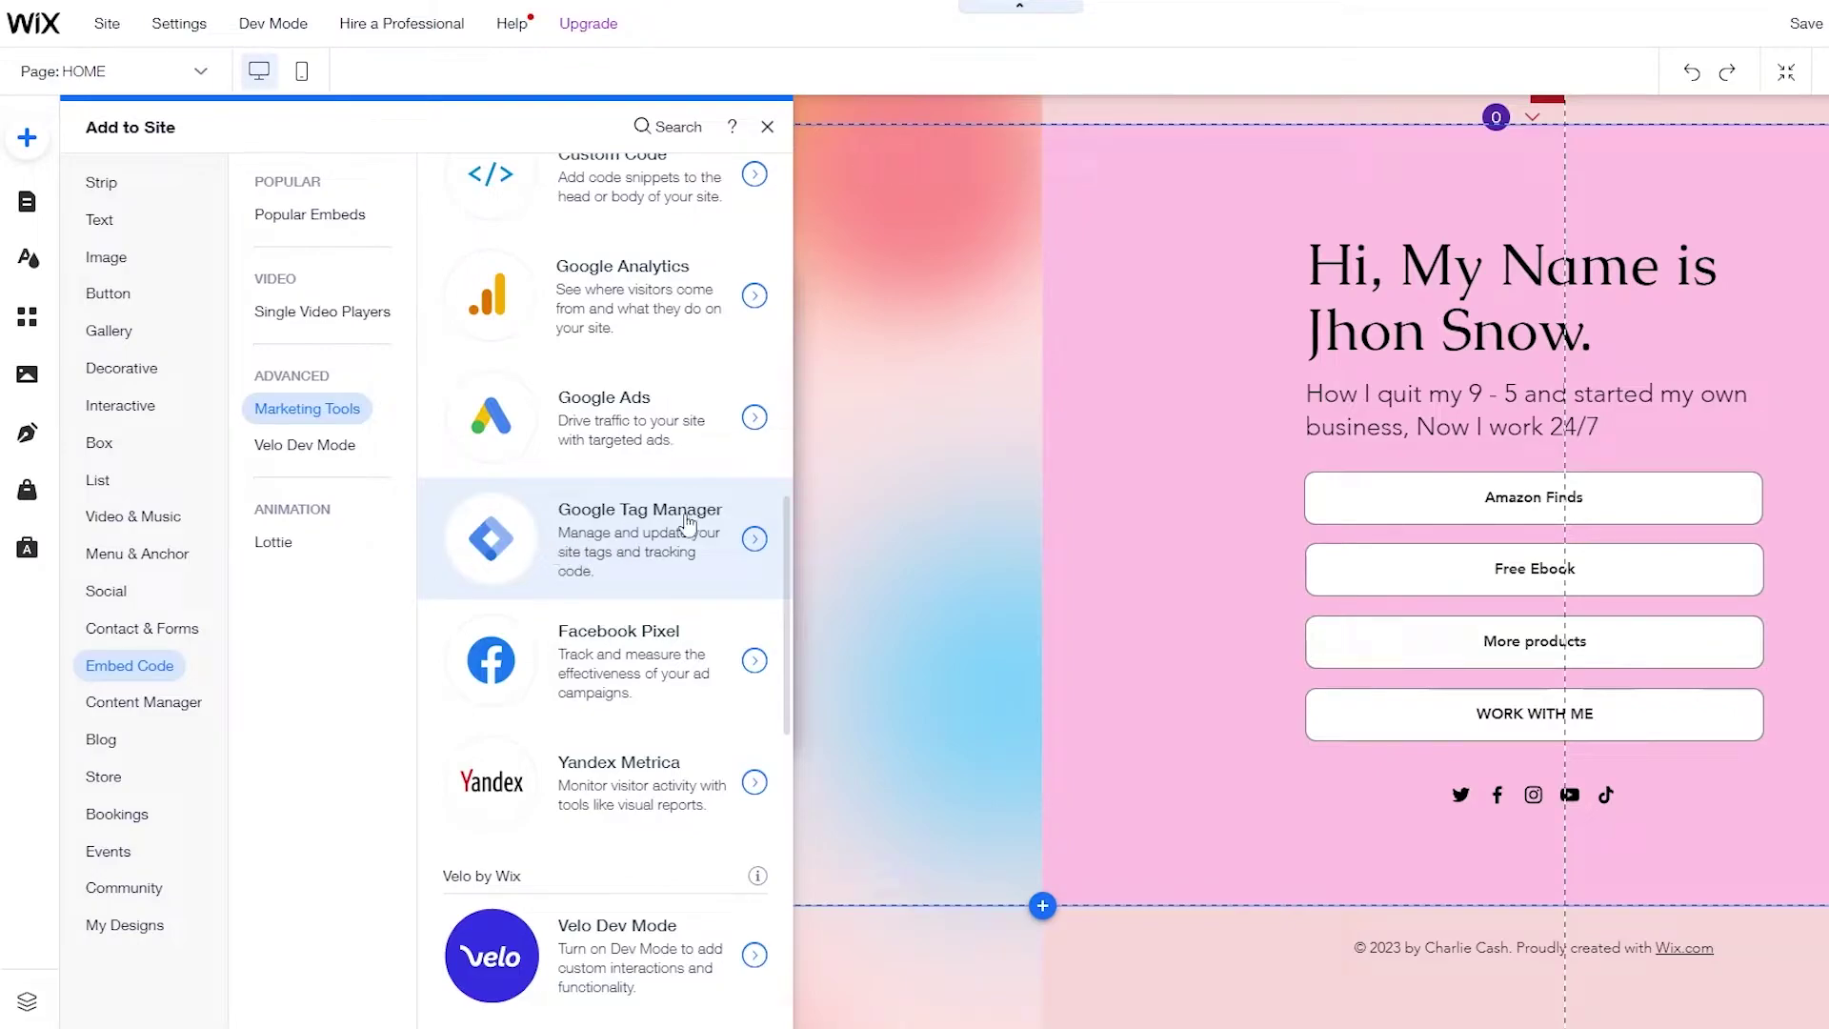
scroll(657, 543, up, 1)
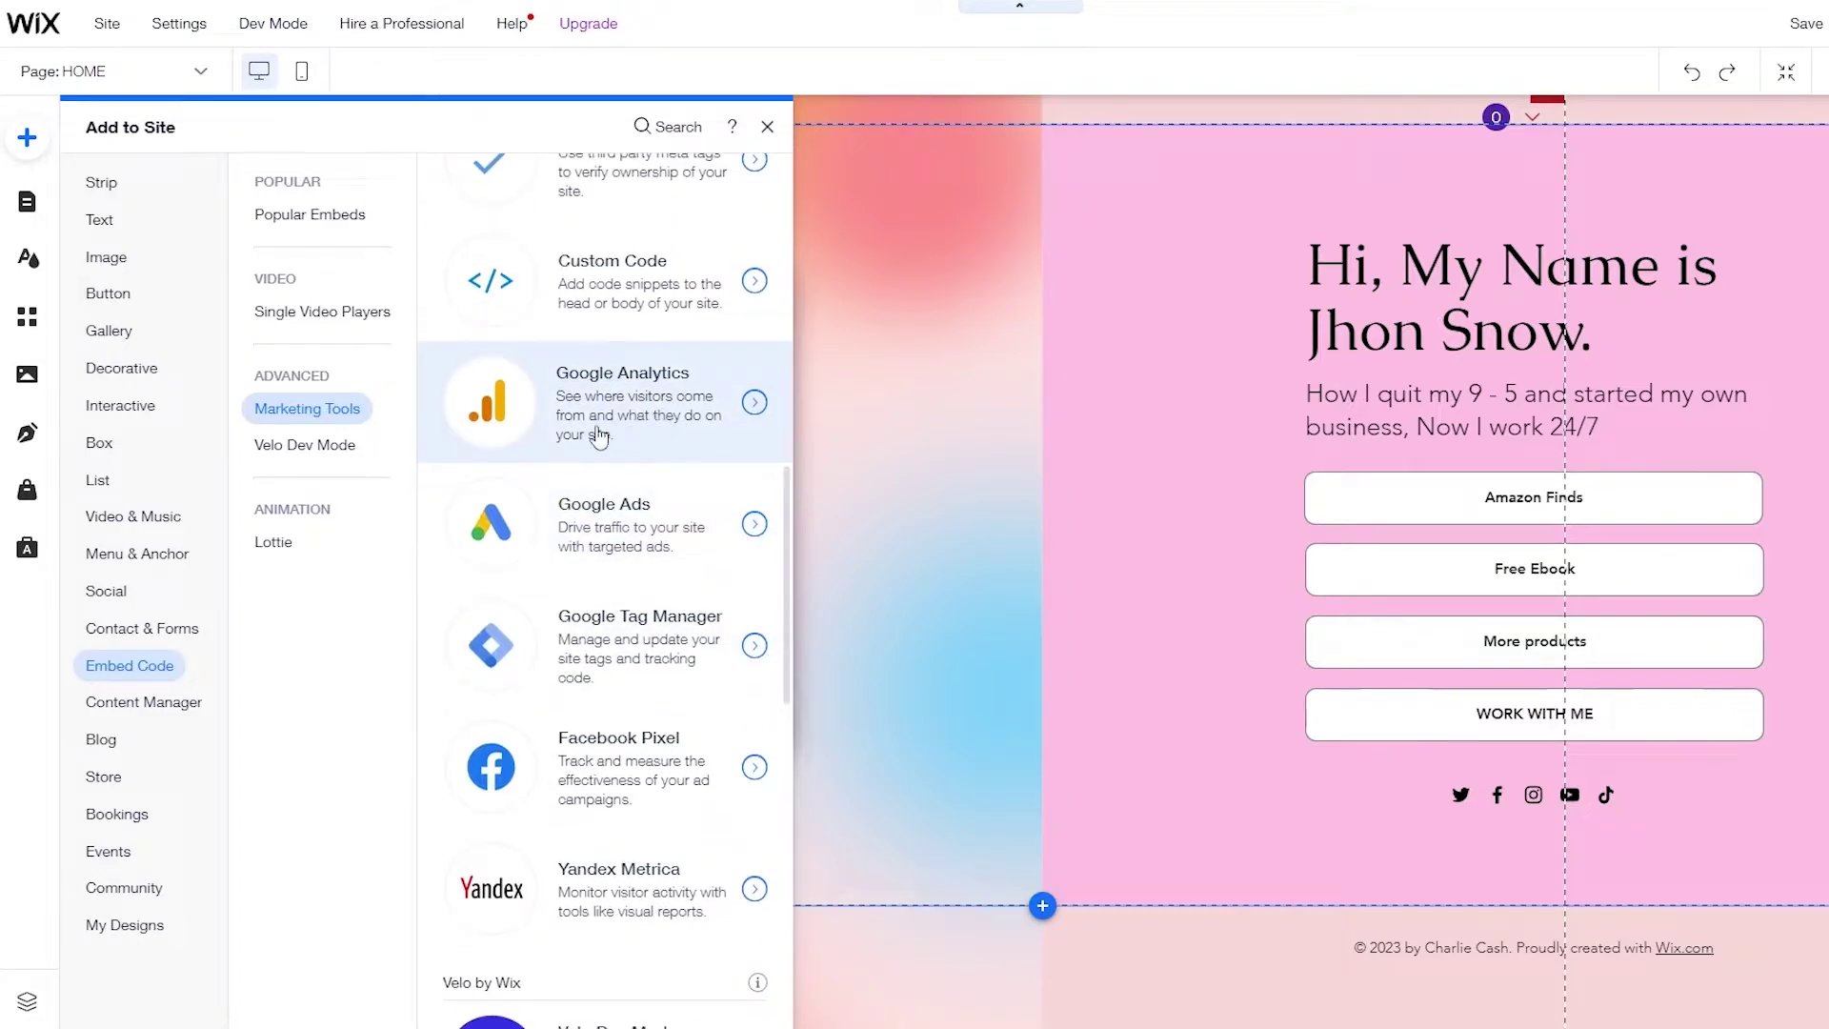
scroll(597, 433, up, 2)
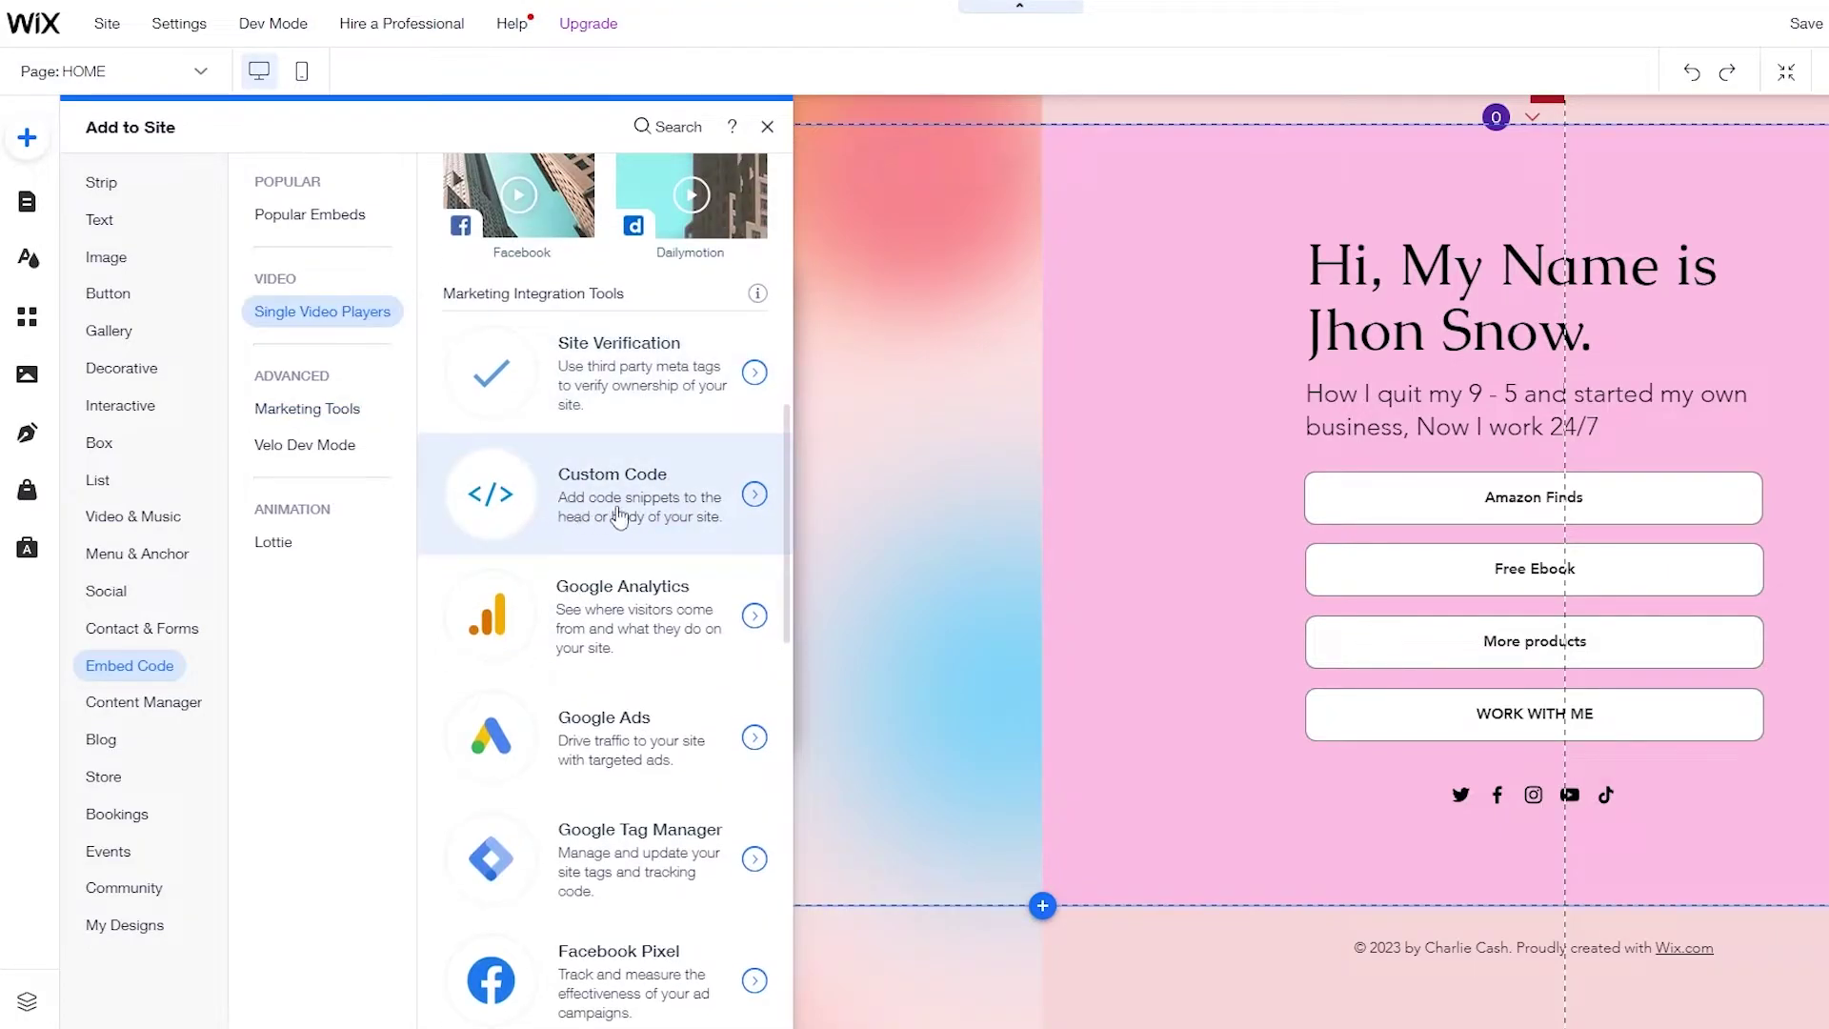
click(581, 515)
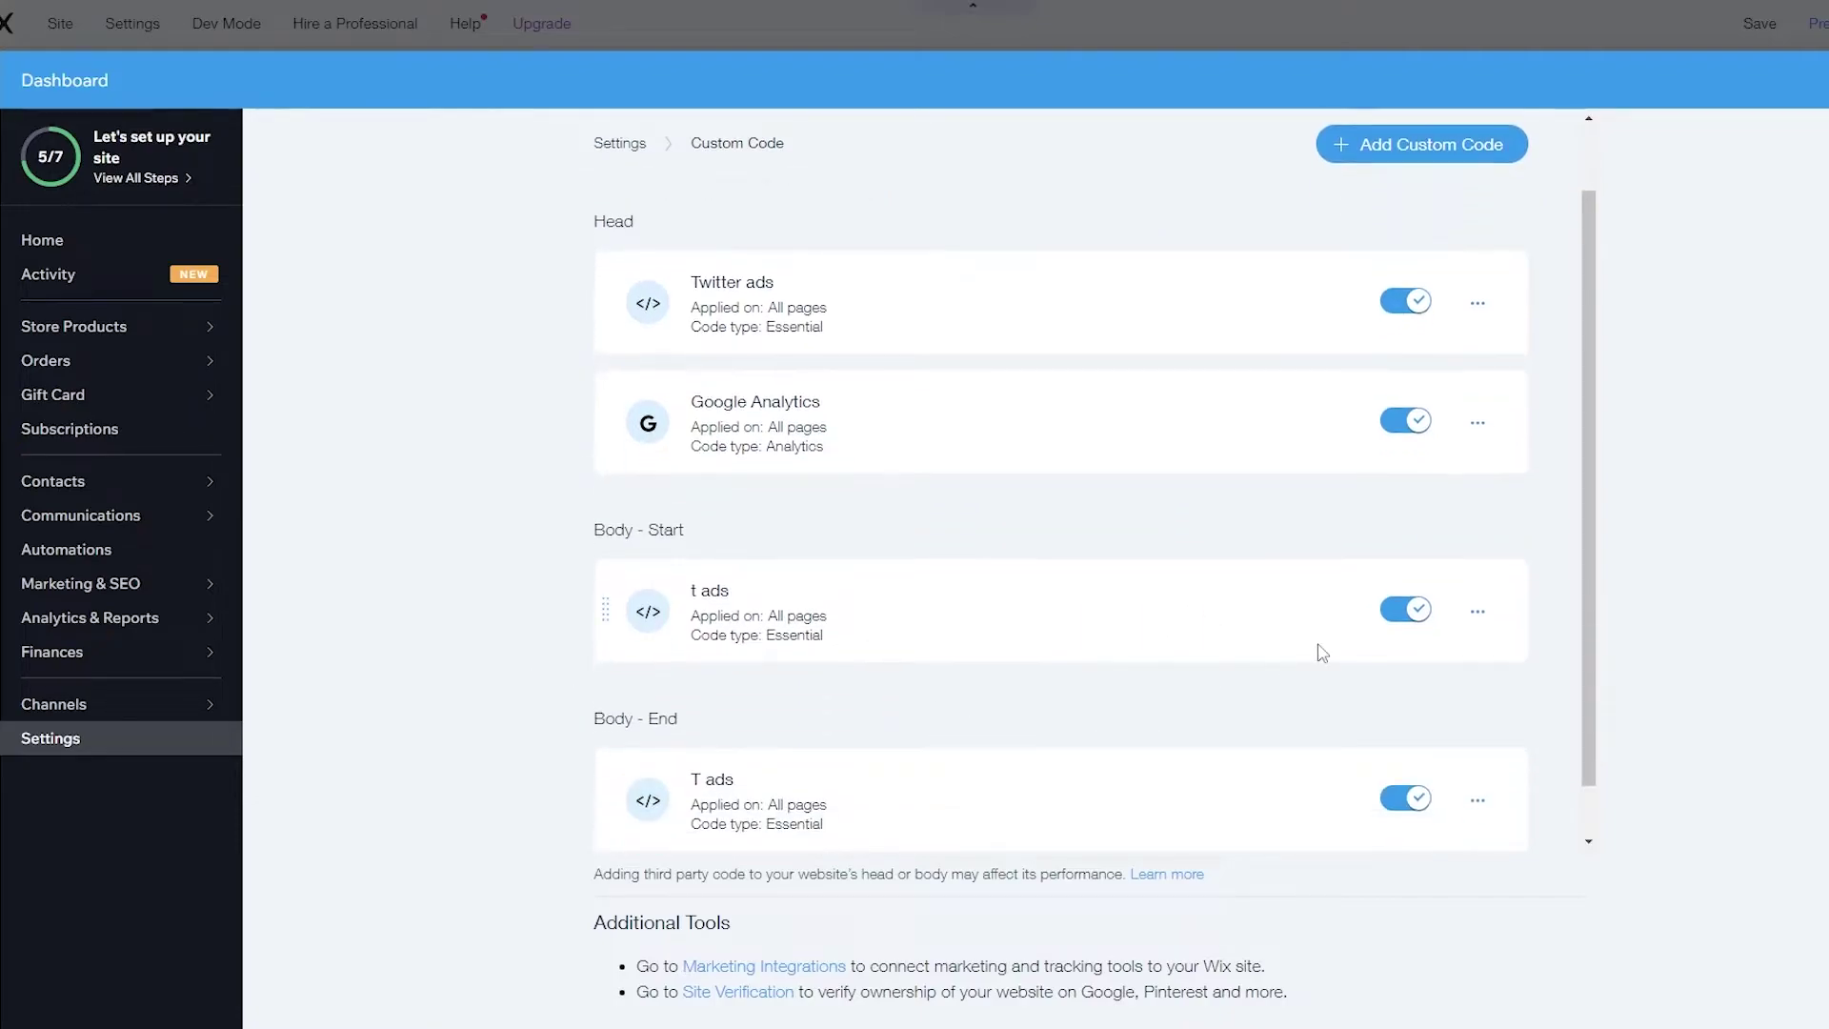
Step: Add a new custom code snippet to the site and paste the copied Reddit Pixel code into it
scroll(1327, 654, down, 2)
scroll(832, 794, up, 2)
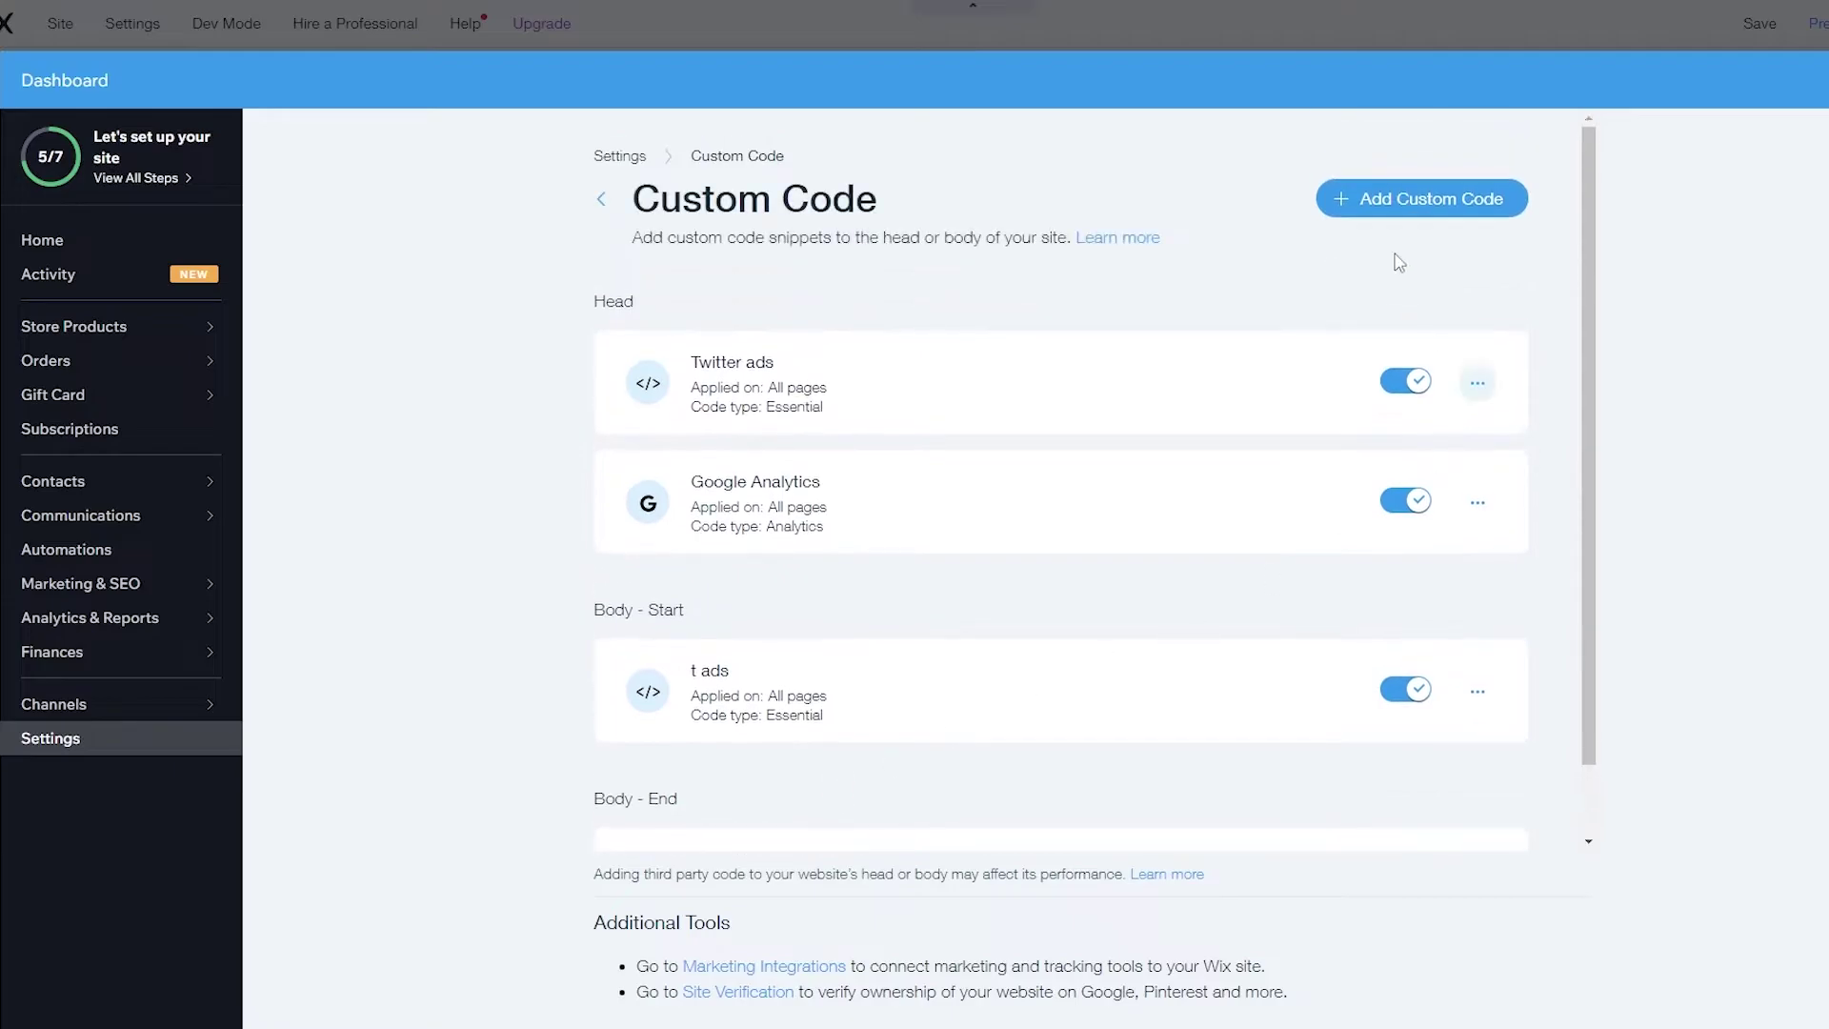
click(1406, 216)
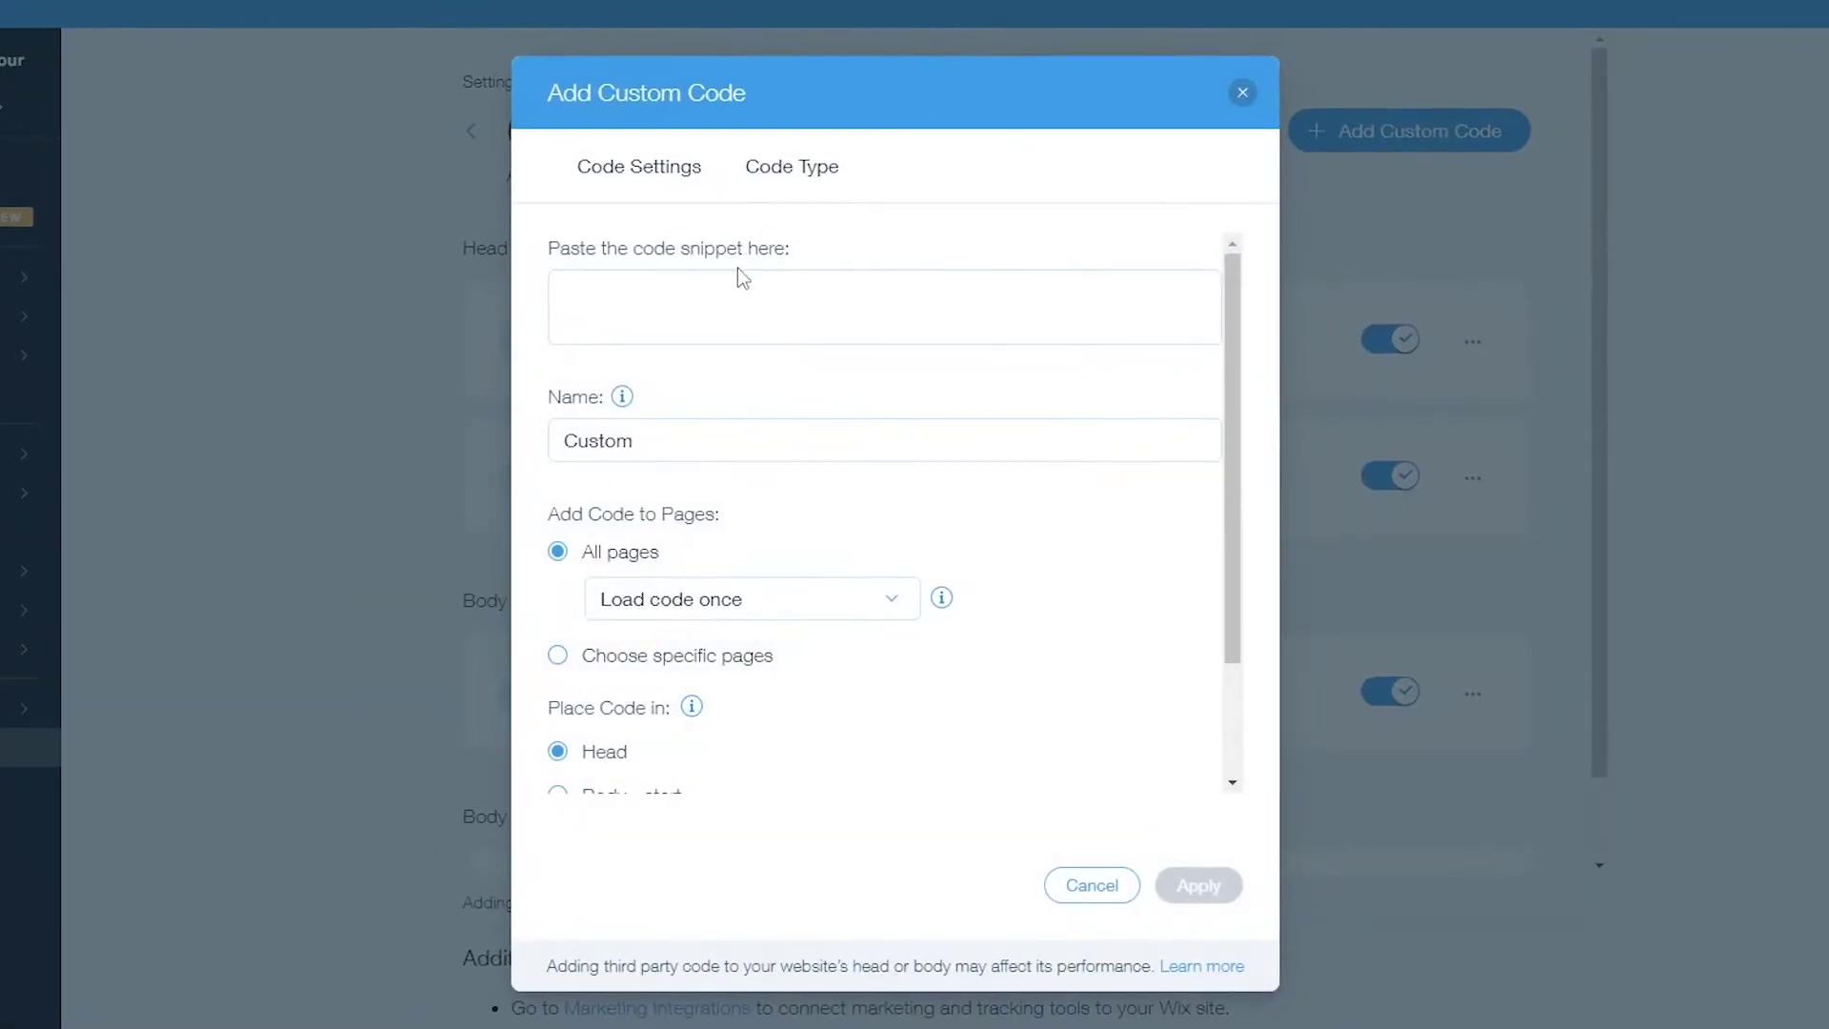
click(820, 352)
right_click(721, 306)
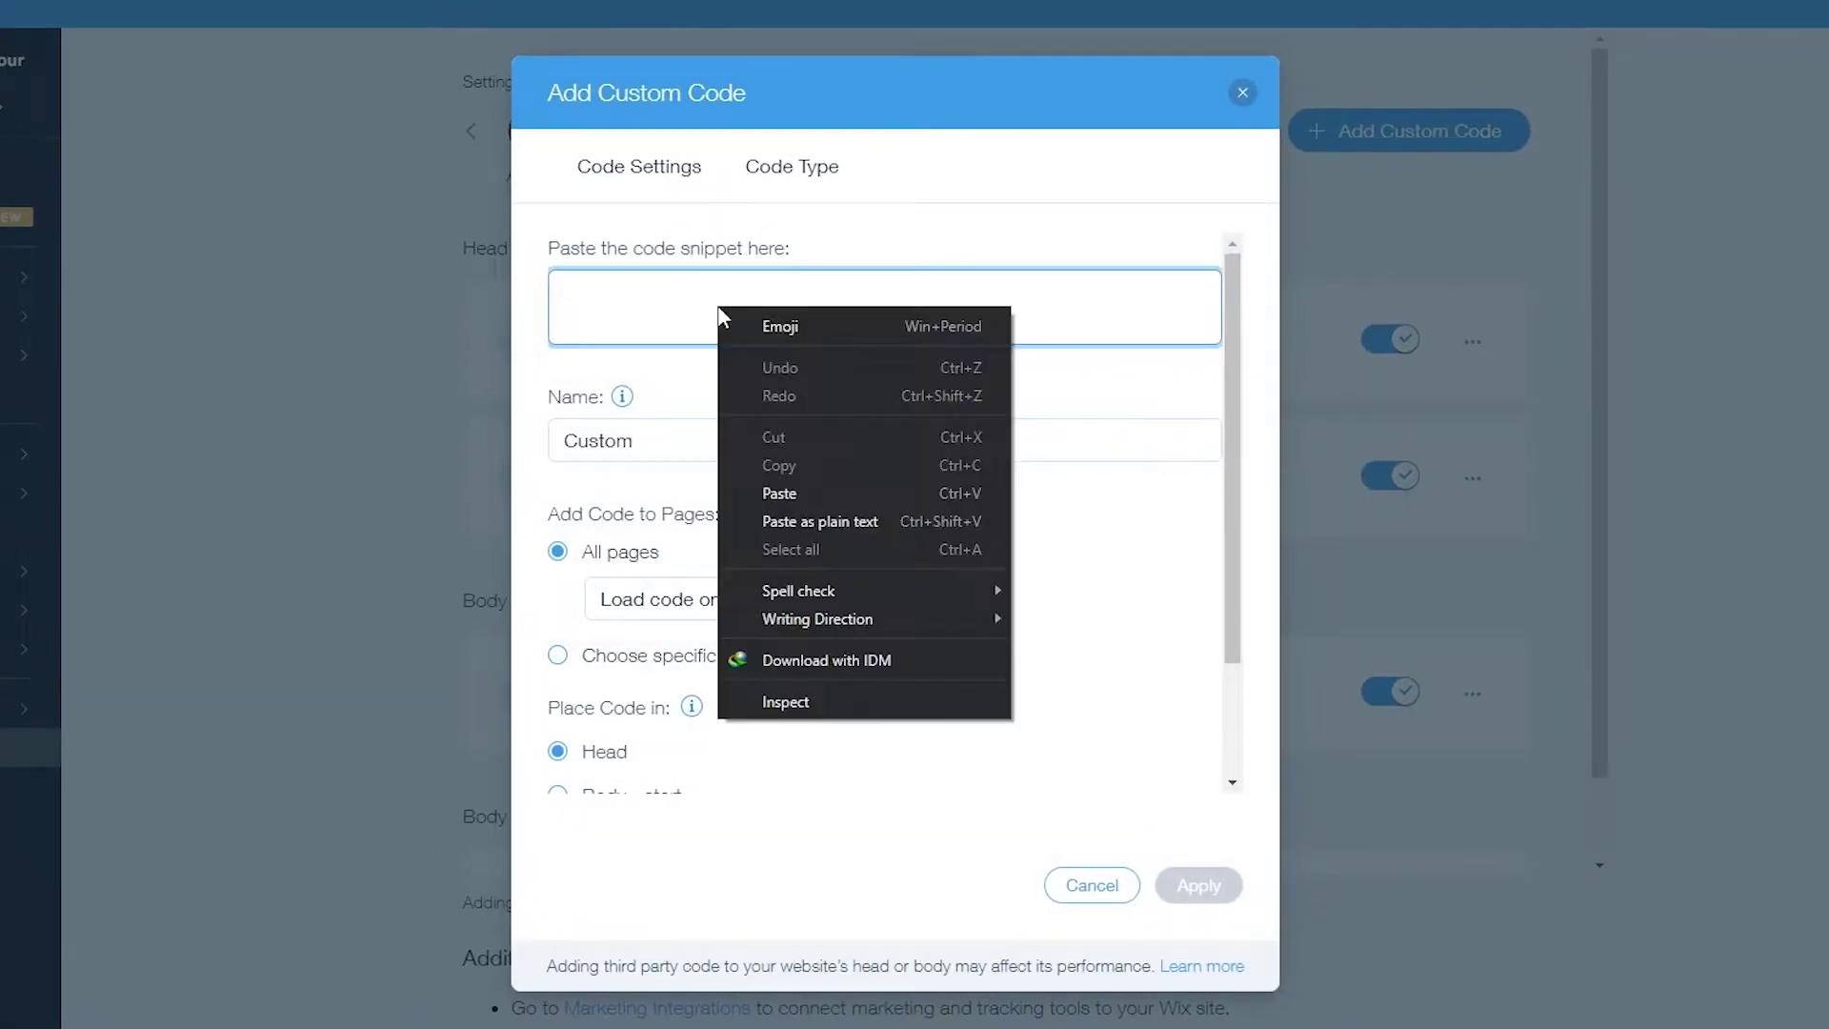
click(889, 499)
scroll(742, 329, up, 5)
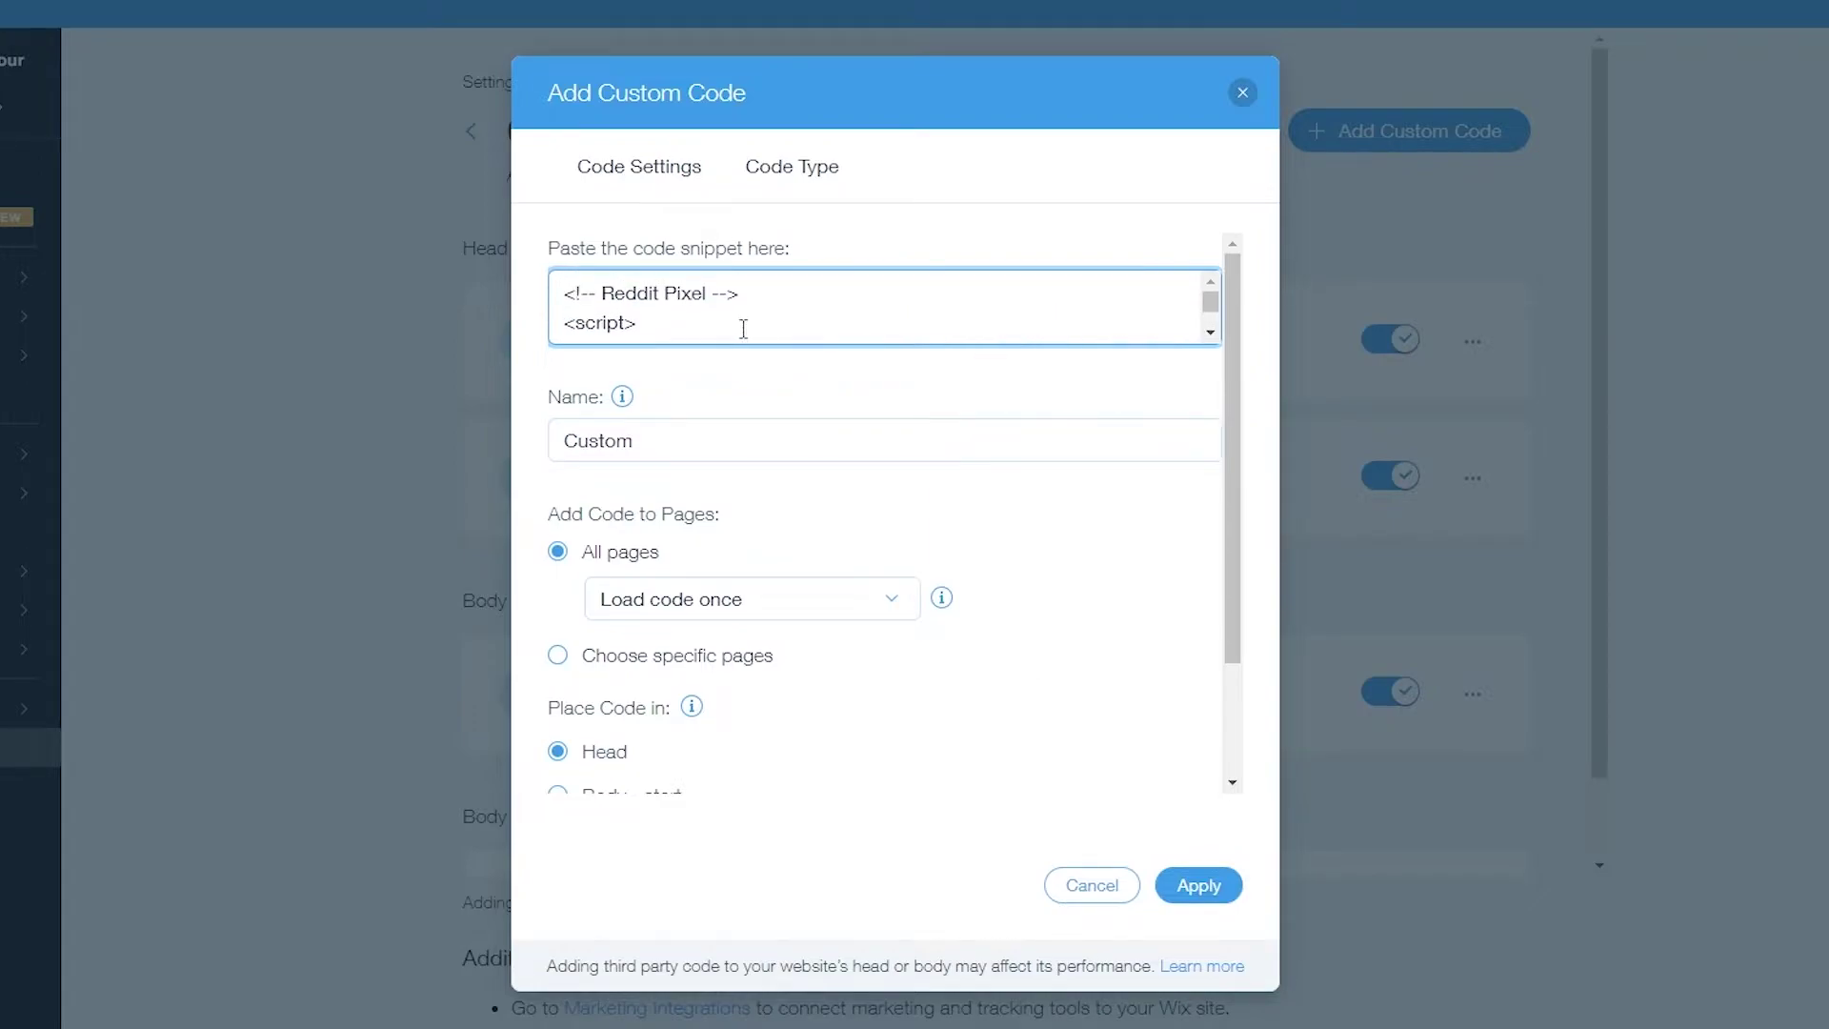
Step: Keep the snippet's name as Custom and place the code in Body - start
click(705, 448)
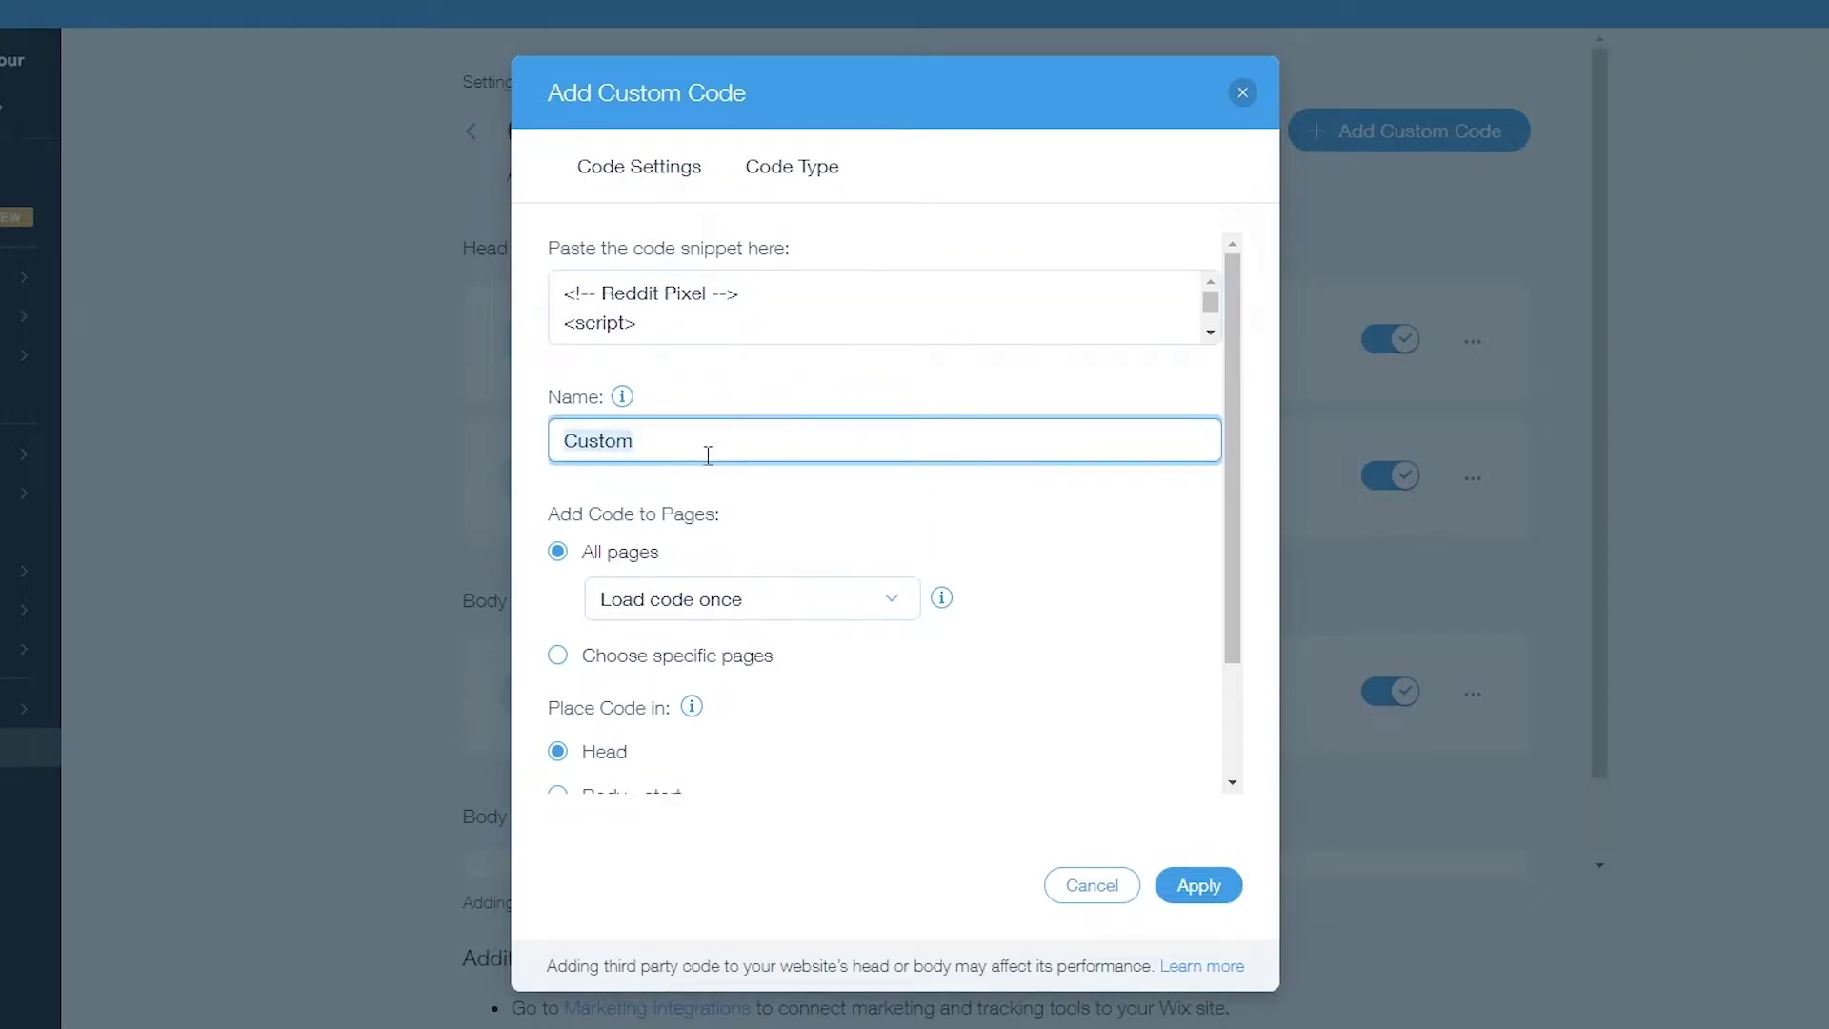
click(756, 597)
scroll(649, 494, down, 2)
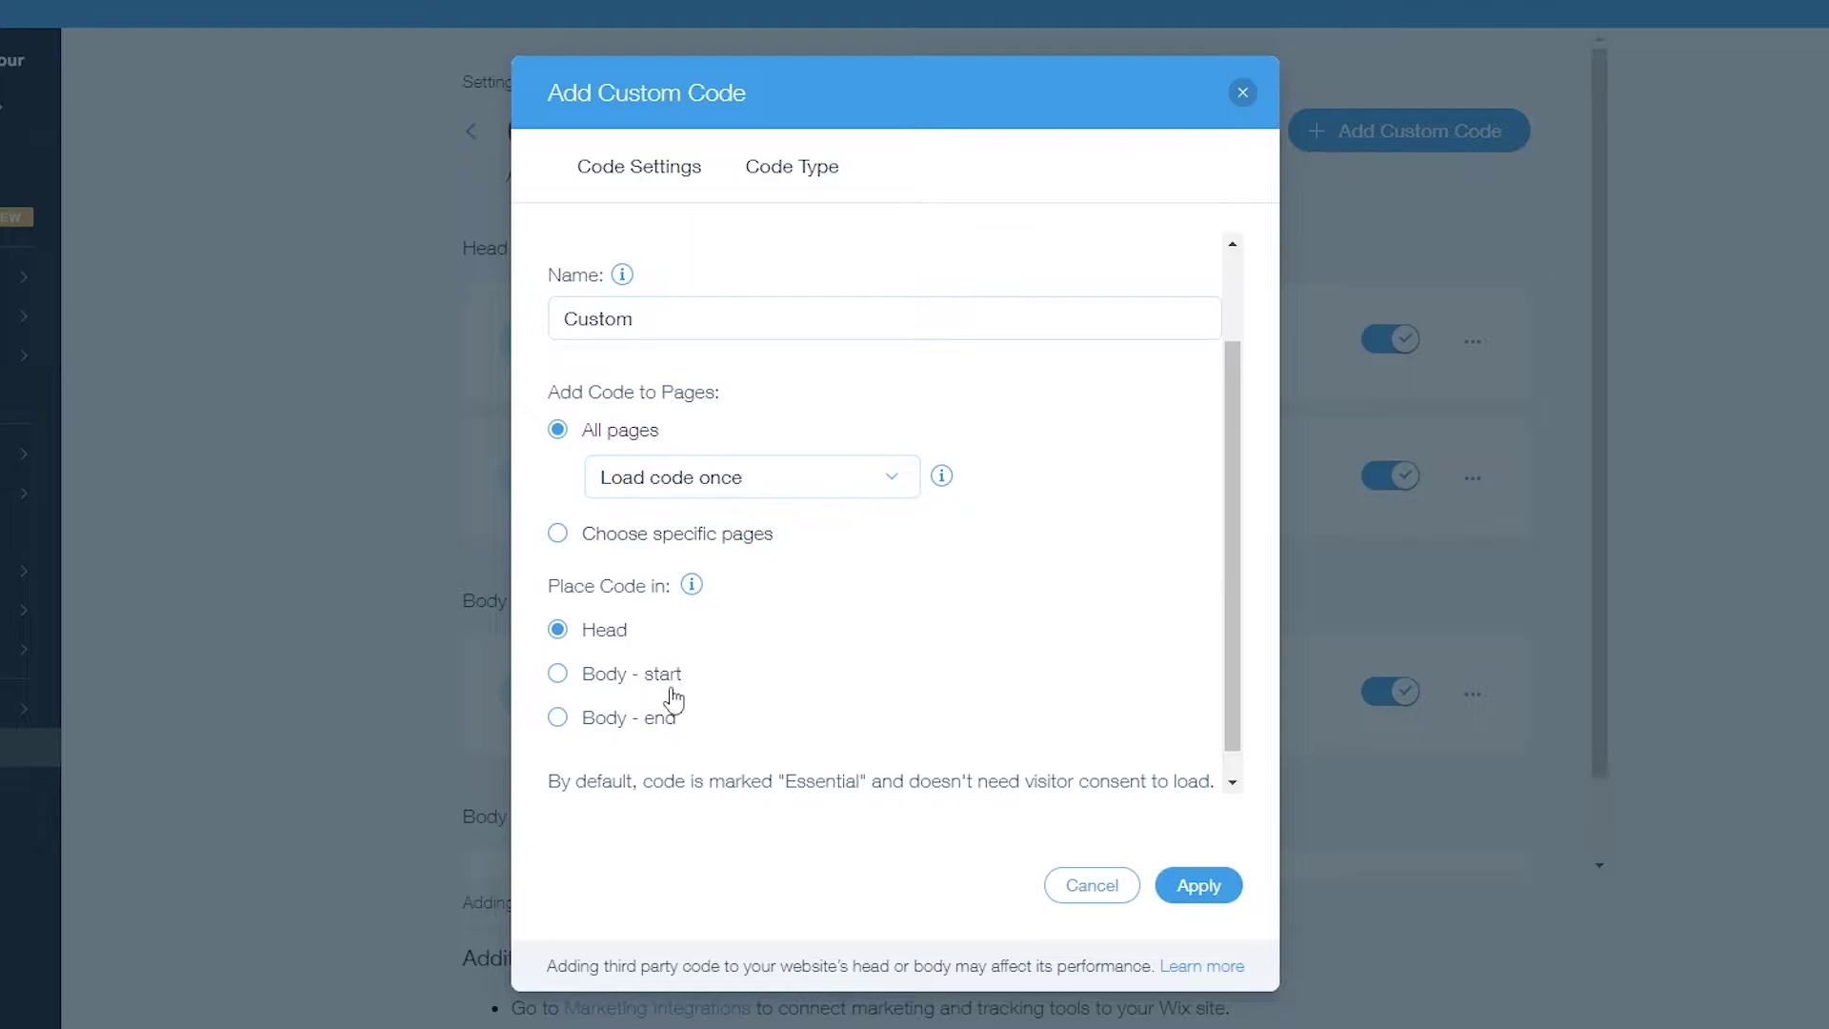
click(559, 674)
click(558, 628)
click(560, 677)
click(557, 719)
click(560, 679)
Step: Set the snippet to load on each new page across all pages and apply it to the site
click(858, 486)
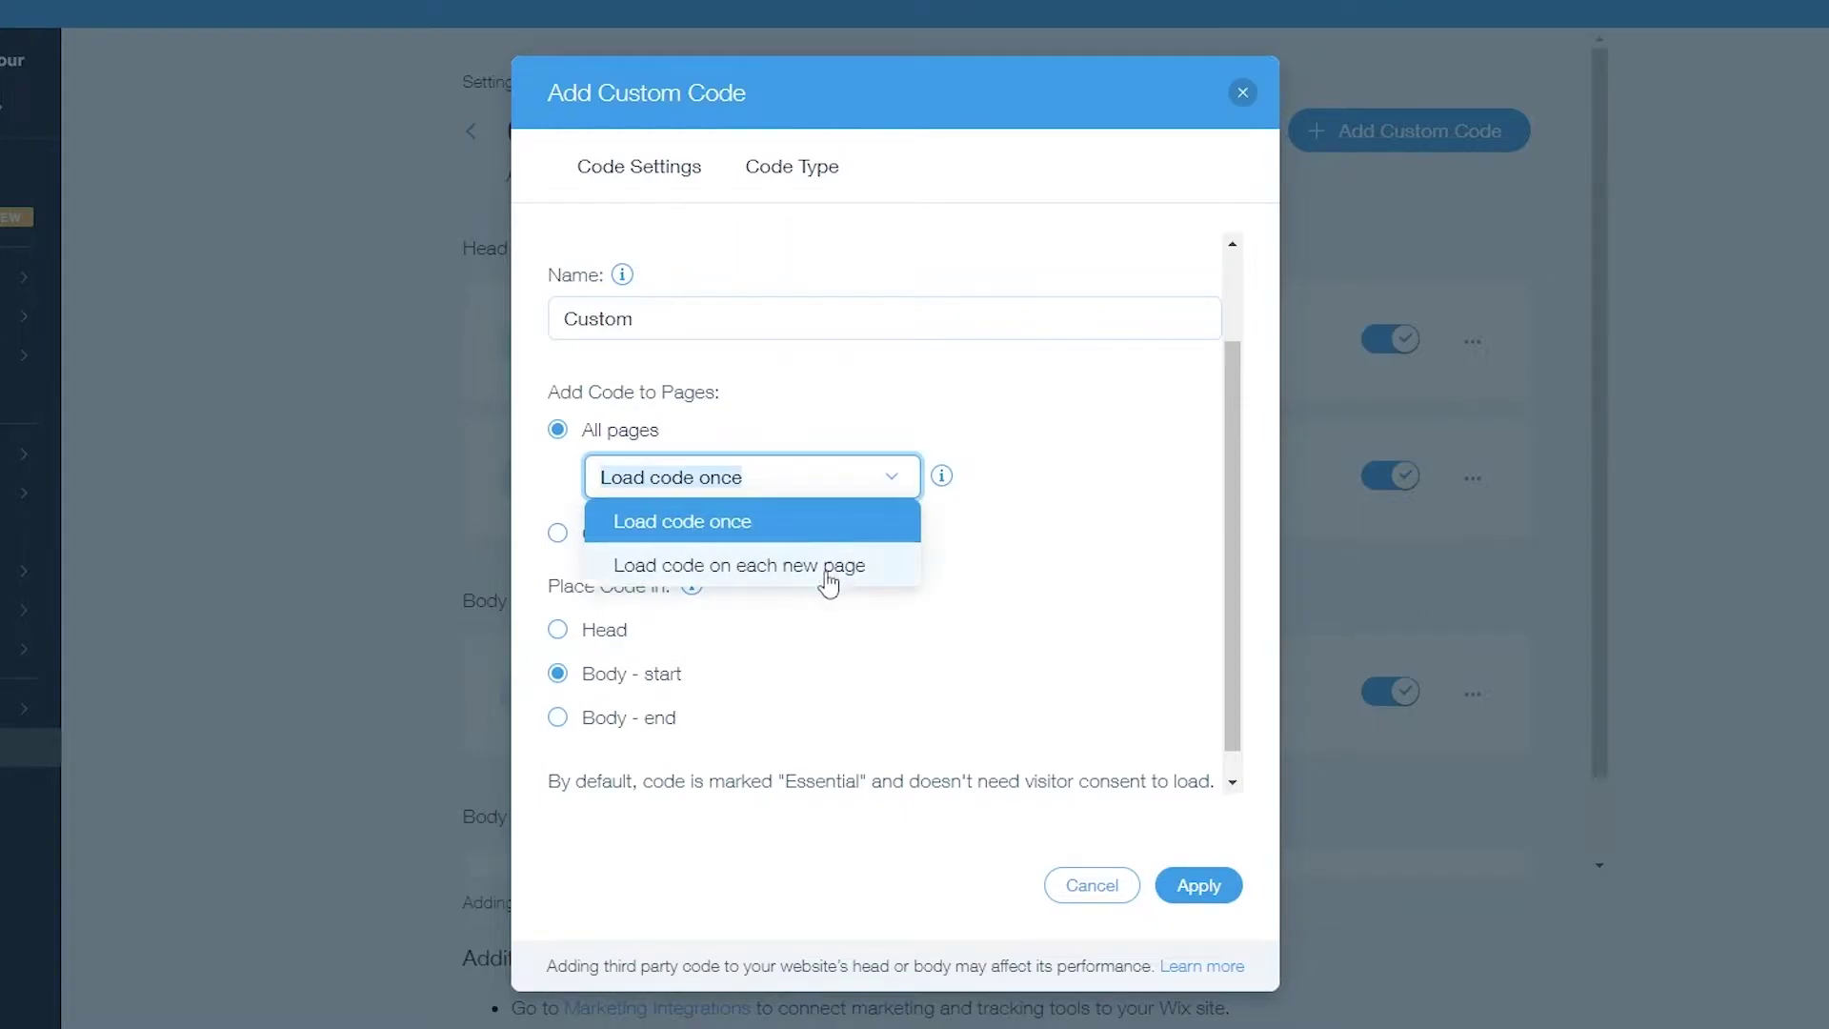
click(827, 575)
scroll(829, 547, down, 1)
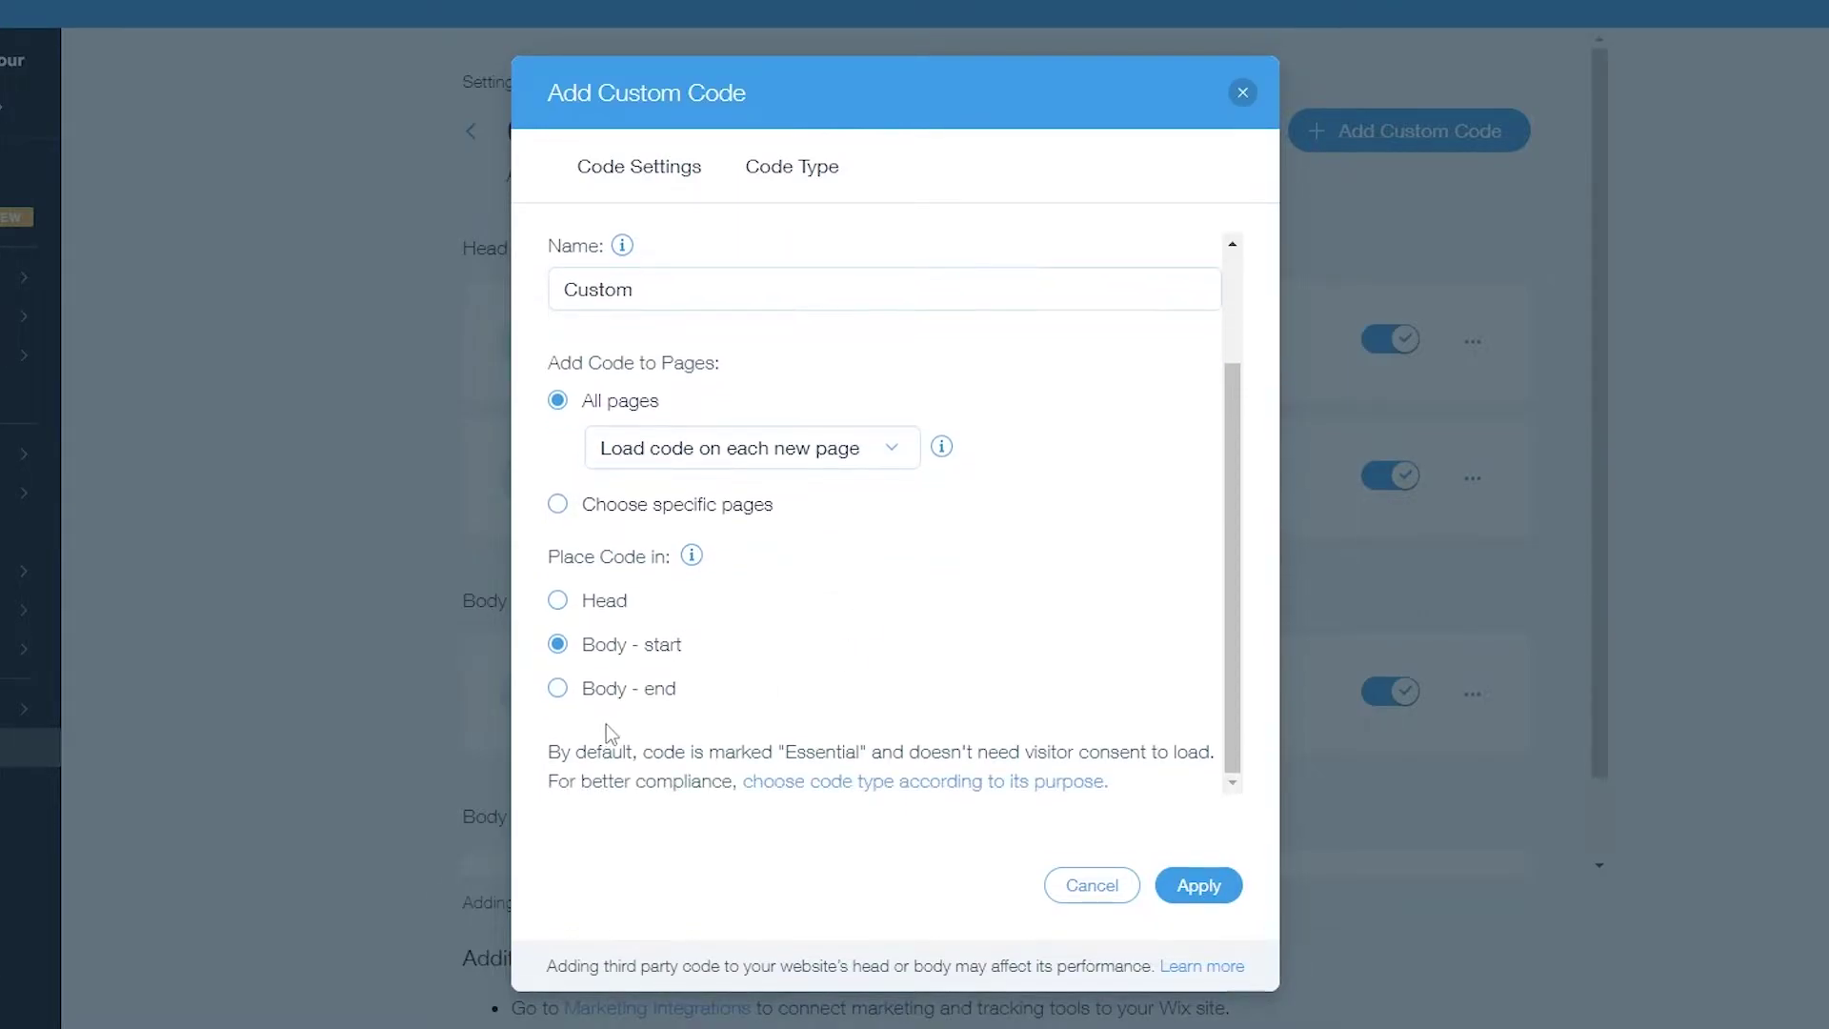
scroll(572, 429, up, 1)
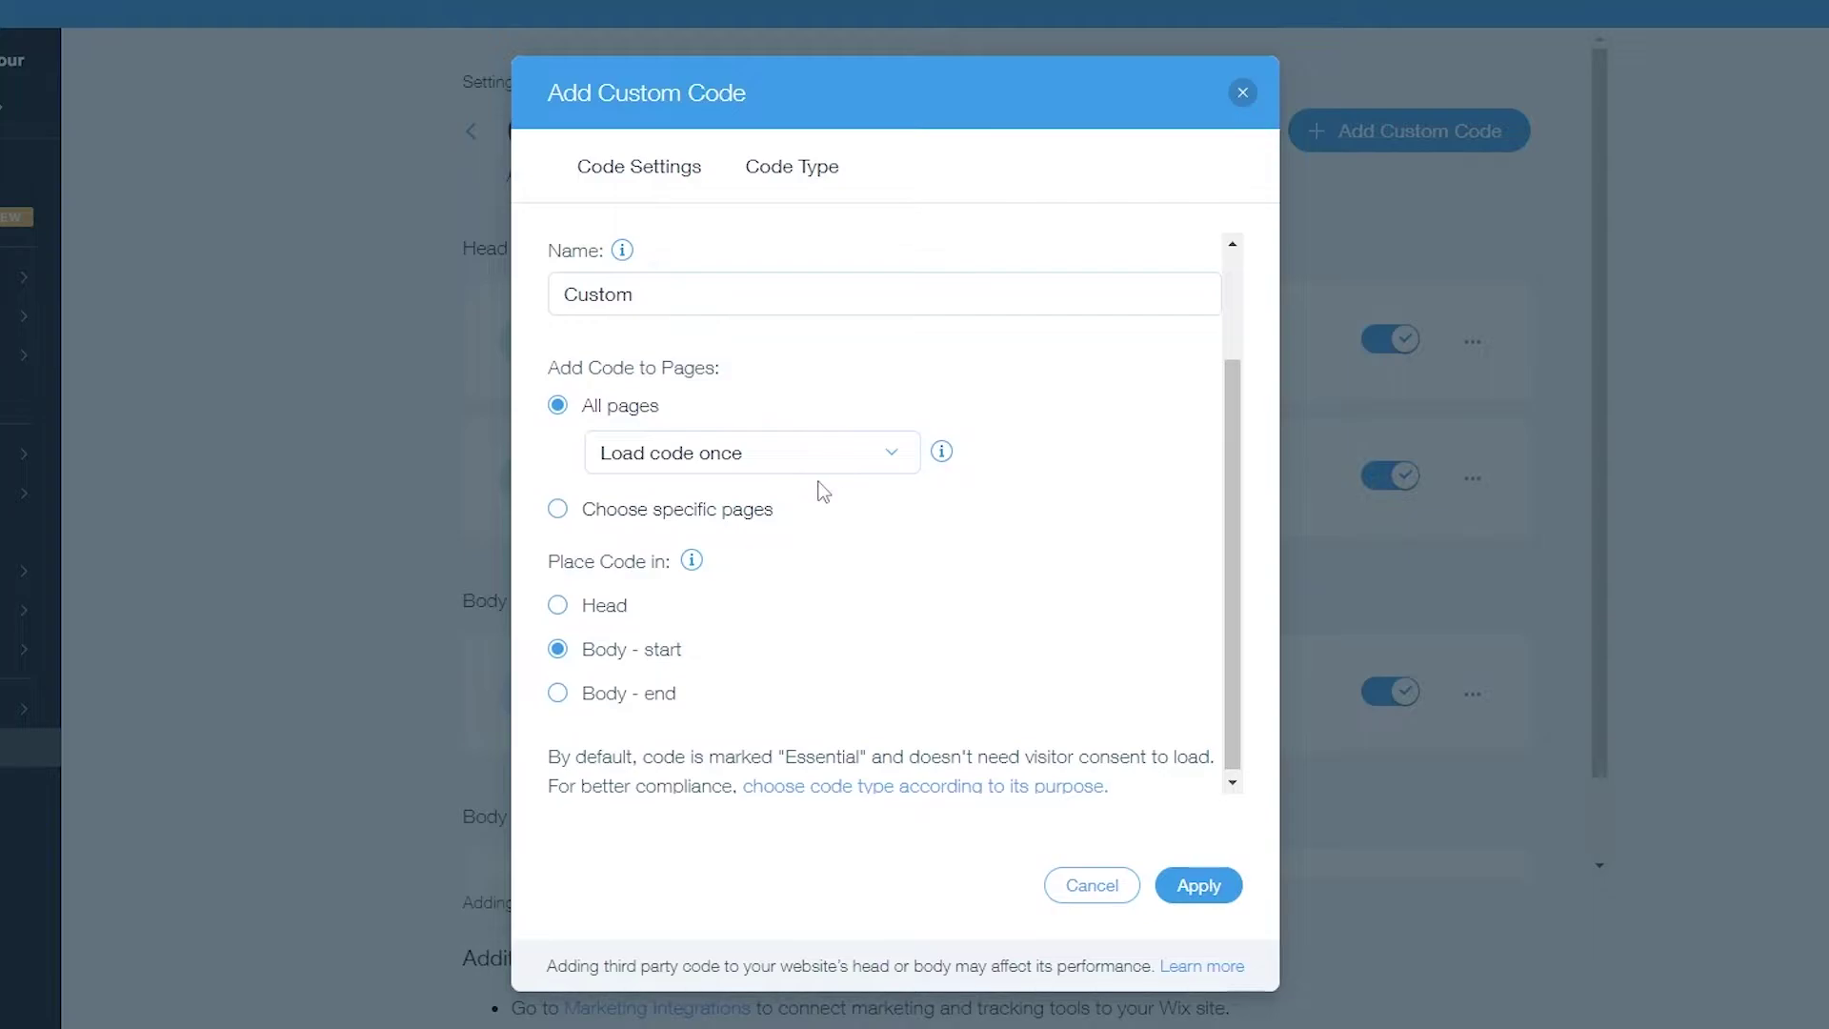
click(824, 455)
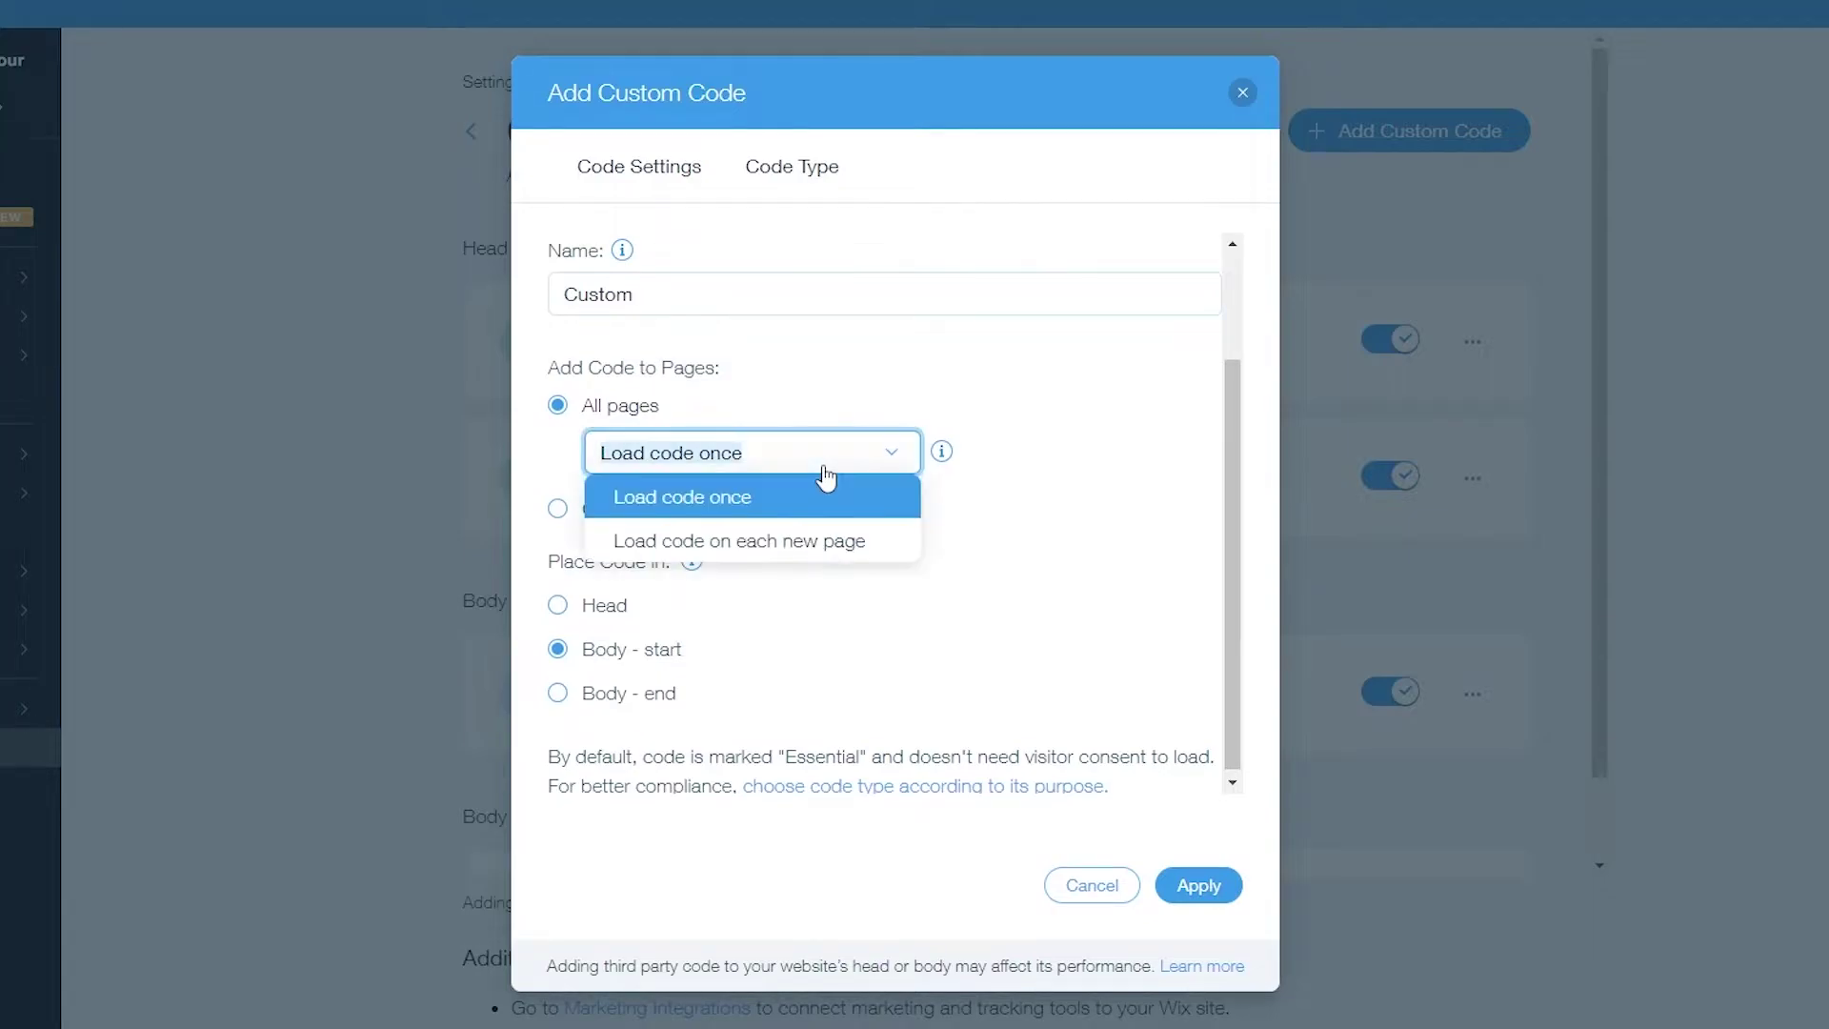
click(761, 545)
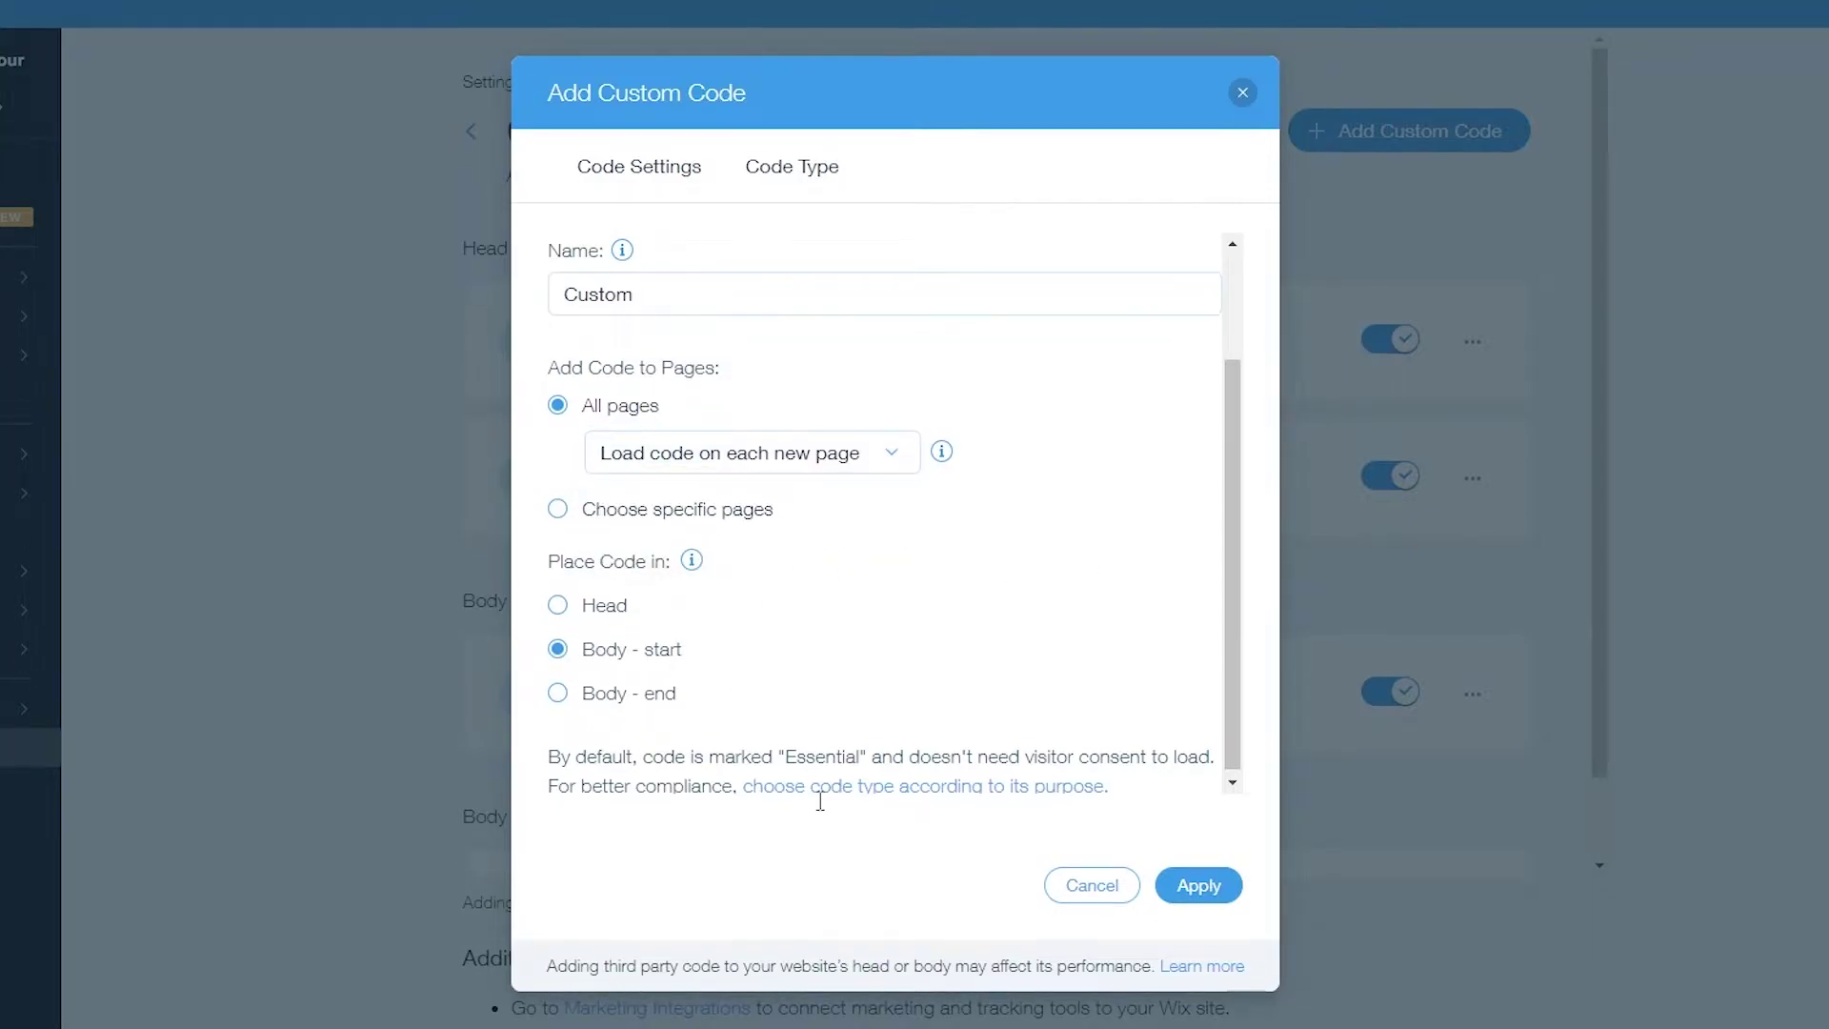
click(1199, 885)
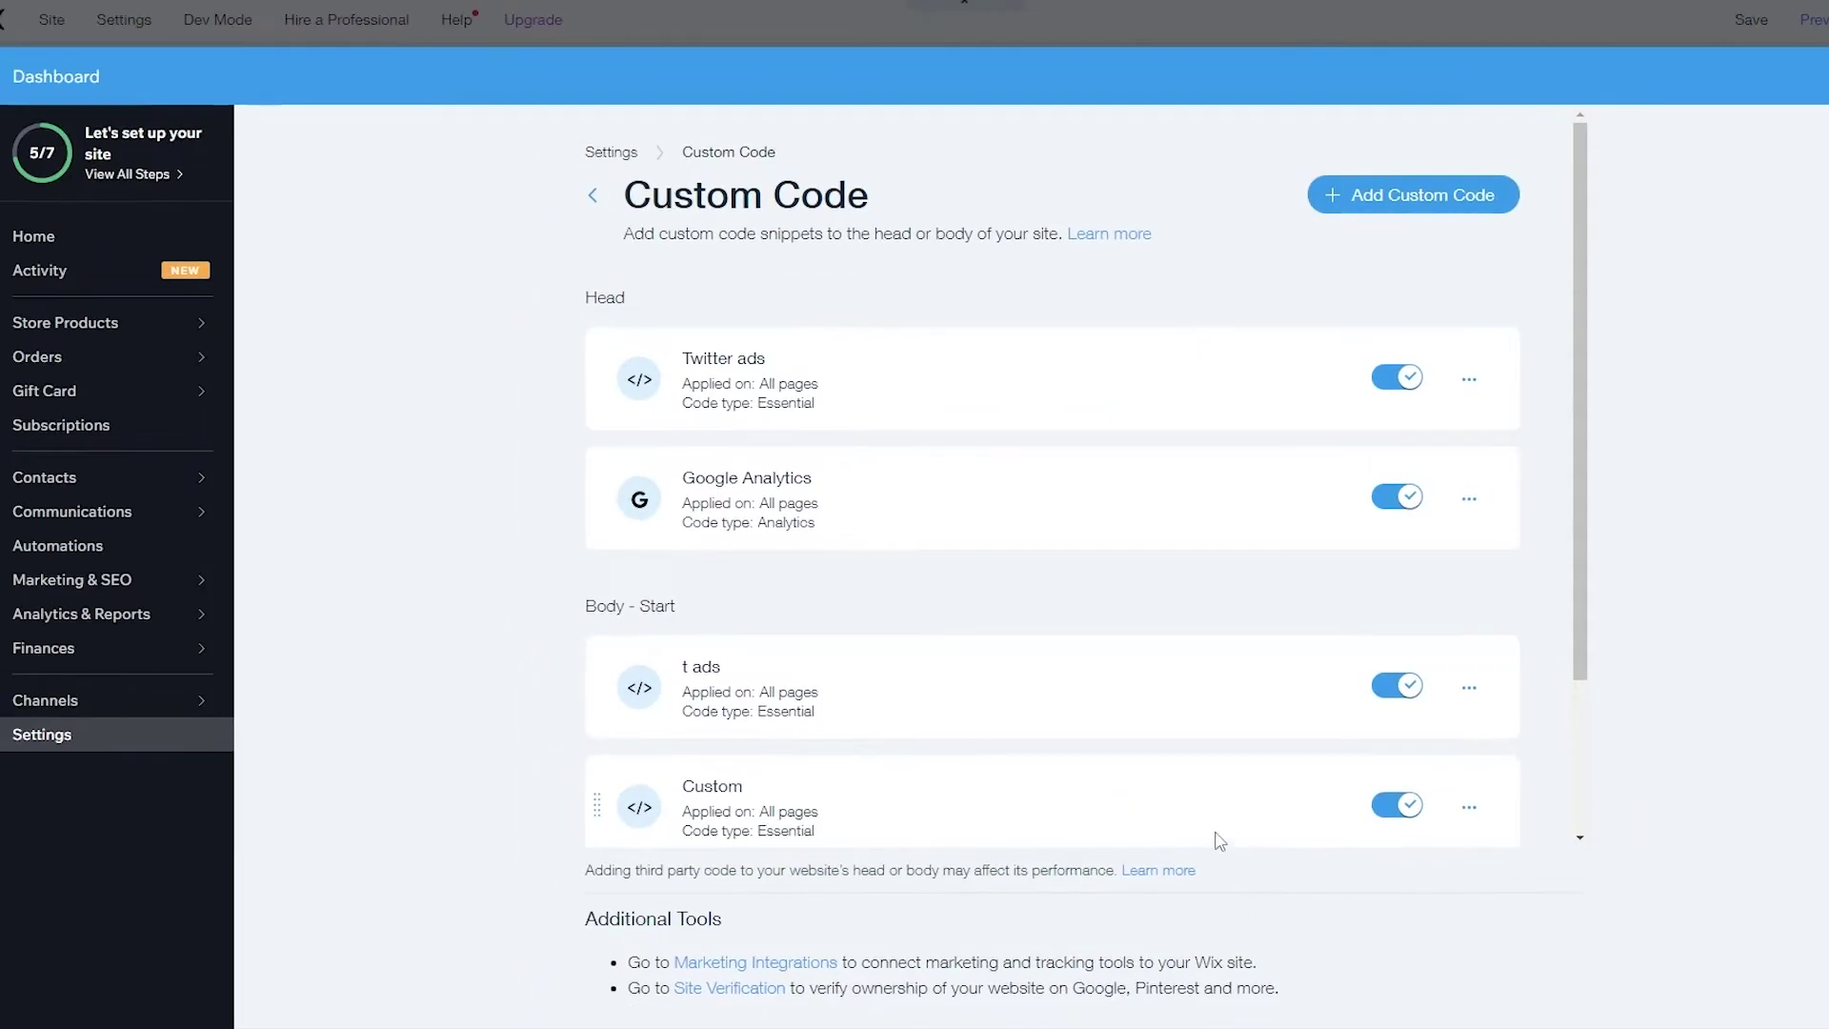
scroll(1024, 593, down, 3)
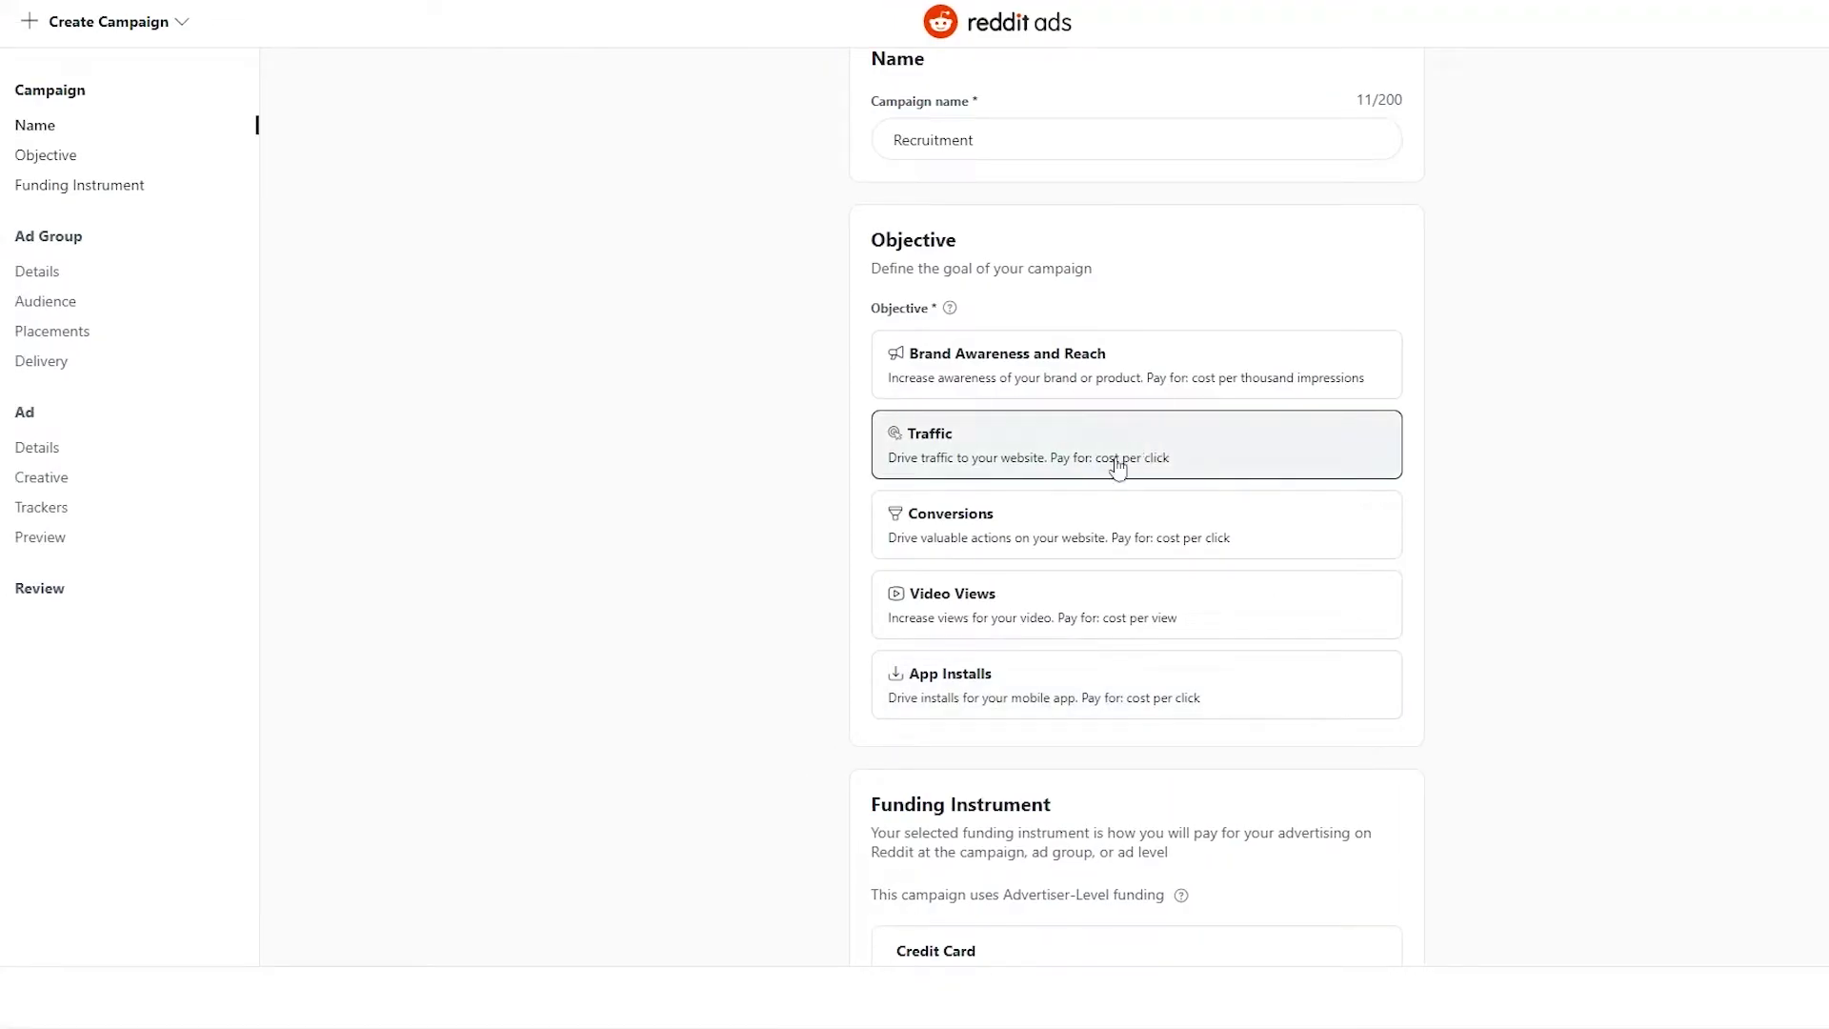
Step: Switch to Reddit Ads, choose Traffic as the Recruitment campaign's objective and continue to the ad group setup
click(1079, 471)
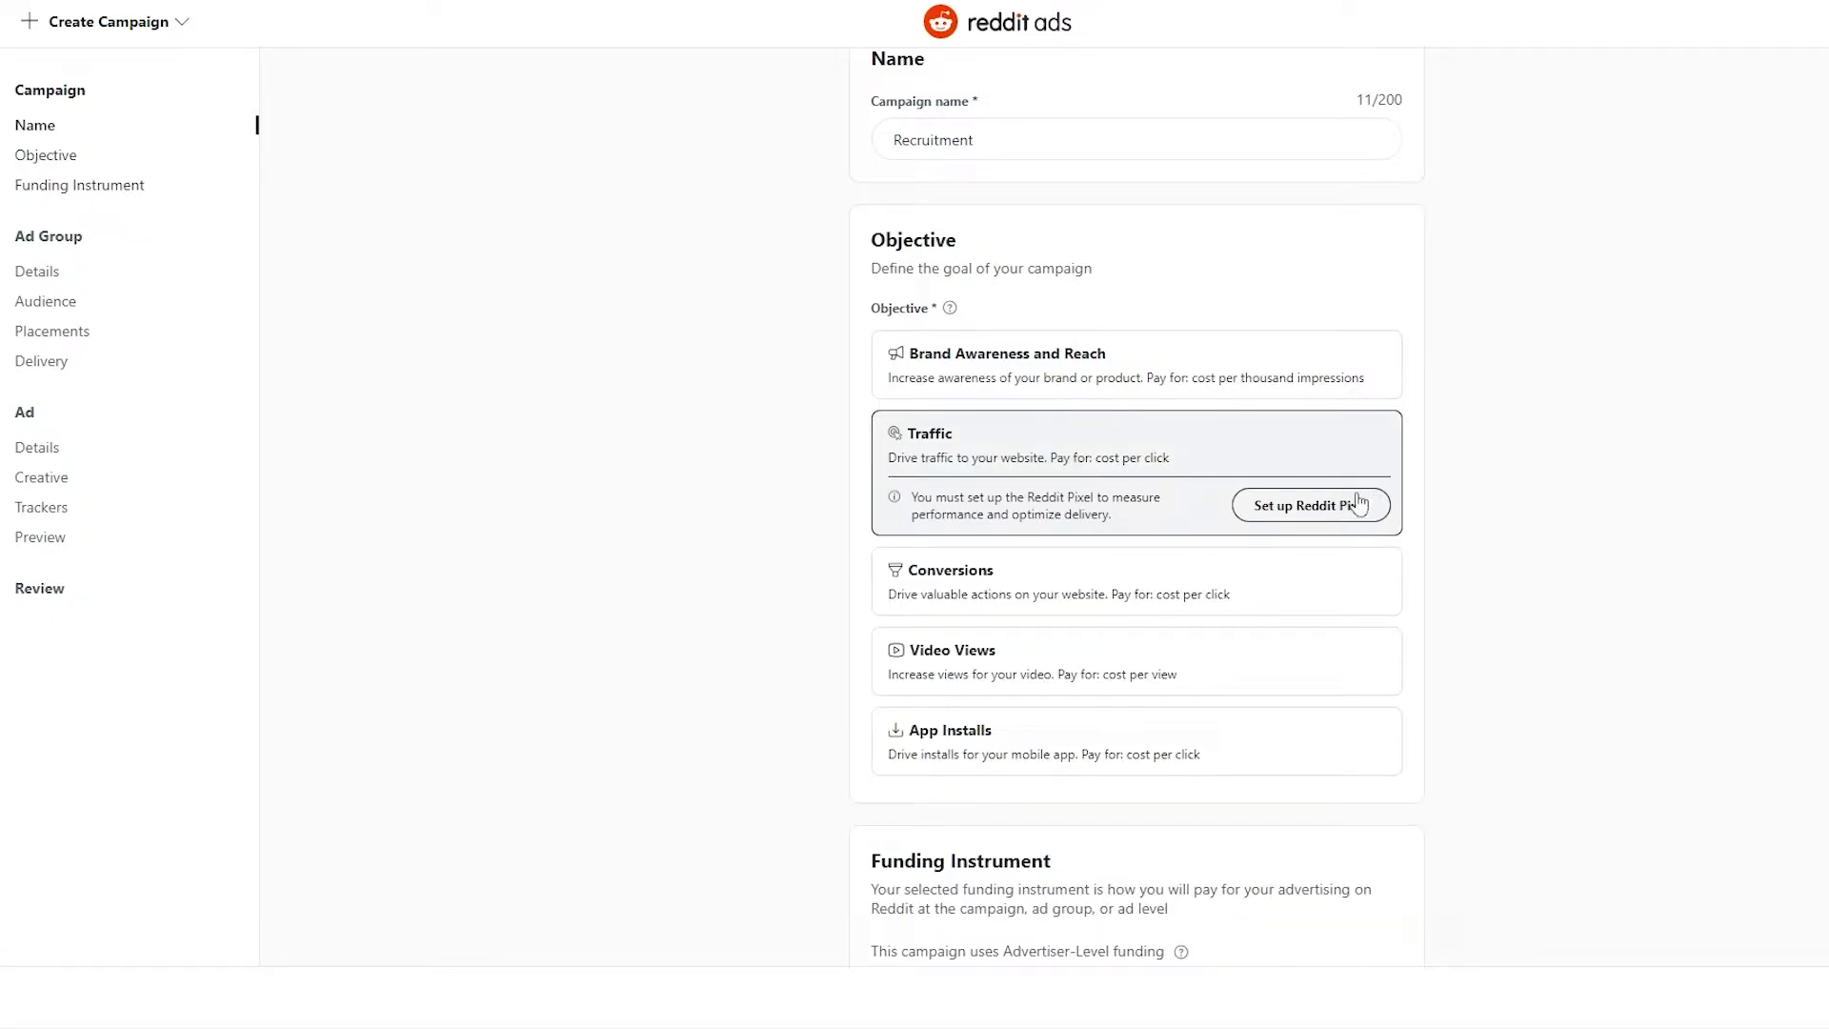
scroll(1057, 688, down, 2)
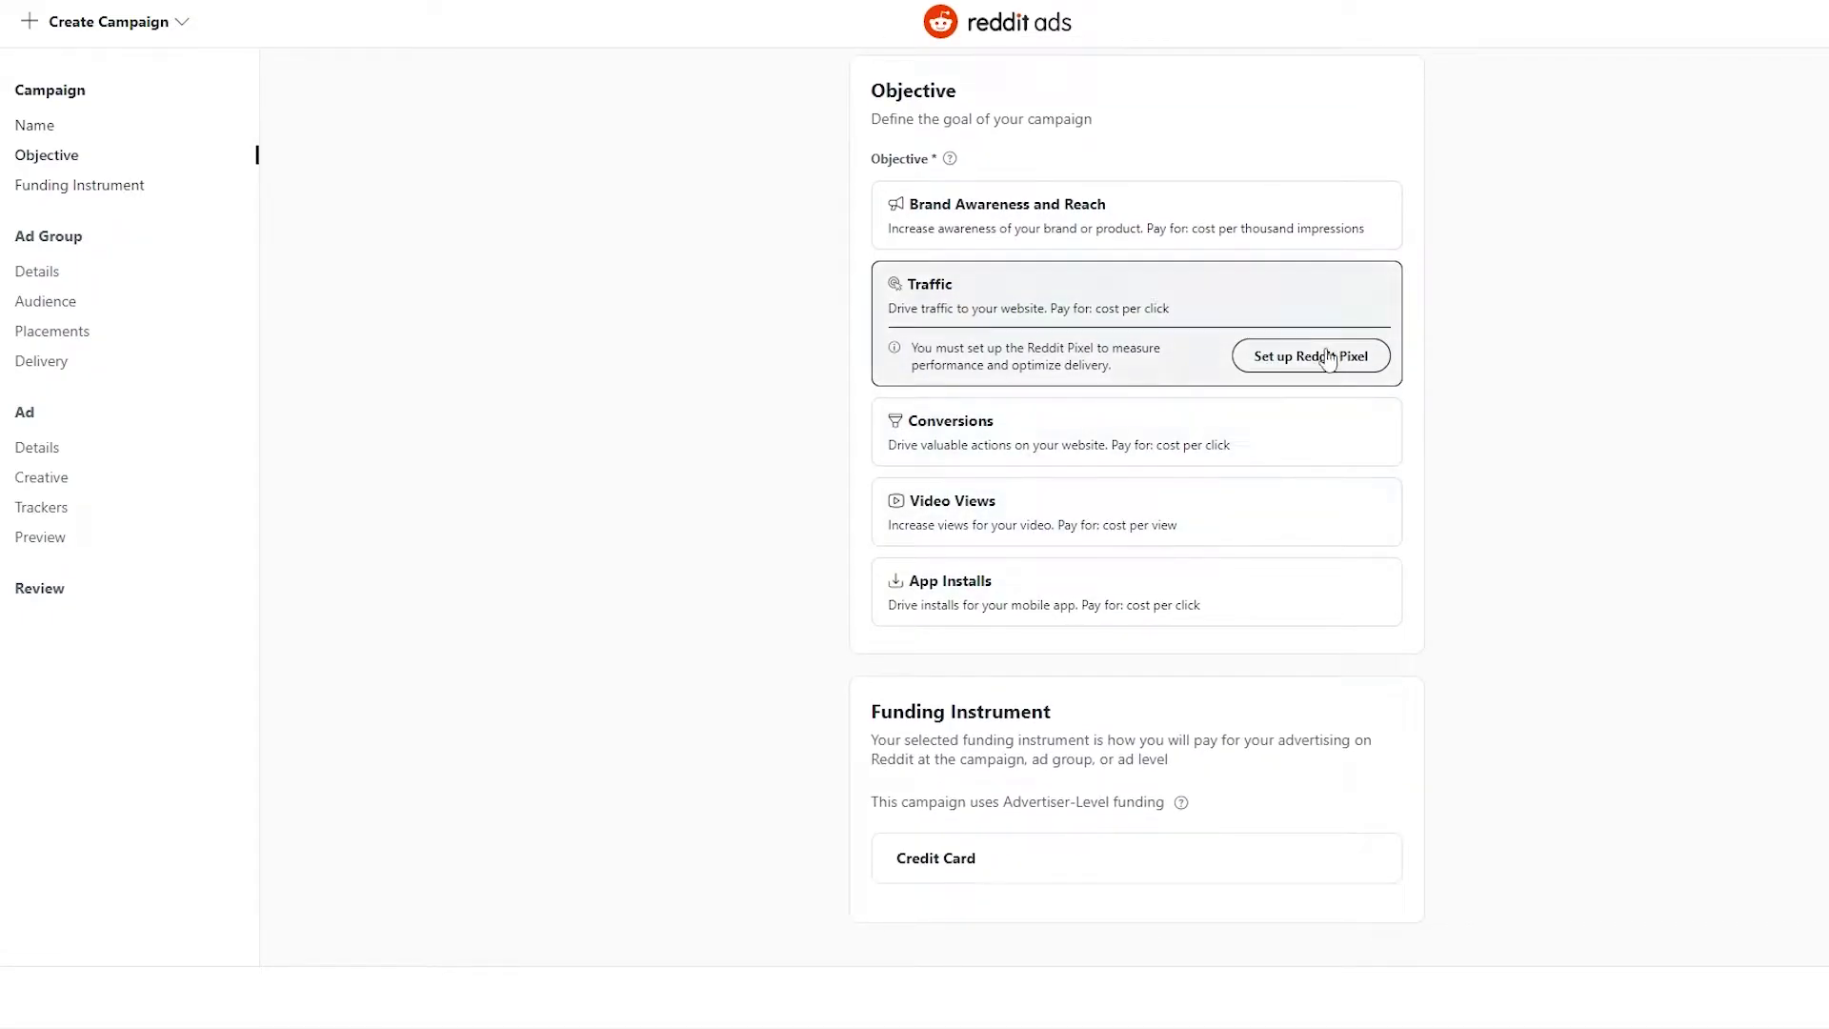
scroll(1103, 629, up, 1)
scroll(1102, 629, up, 2)
scroll(1540, 768, down, 3)
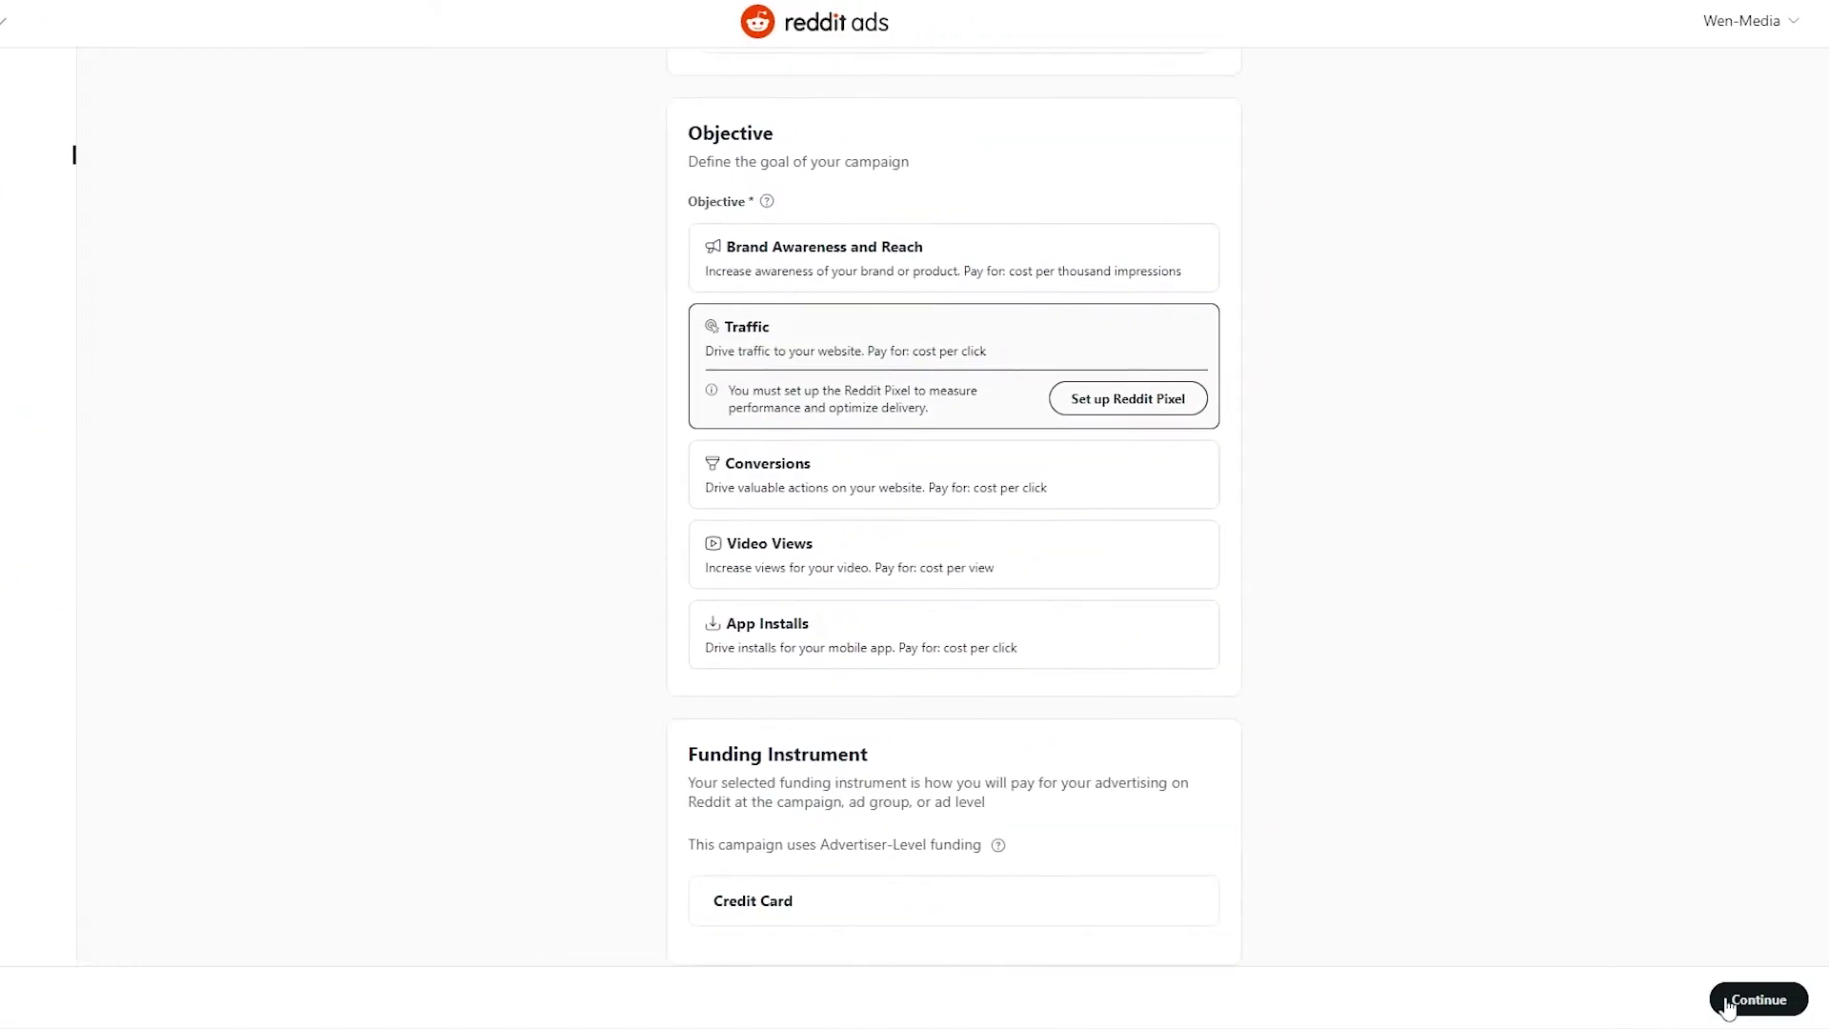
click(1740, 1007)
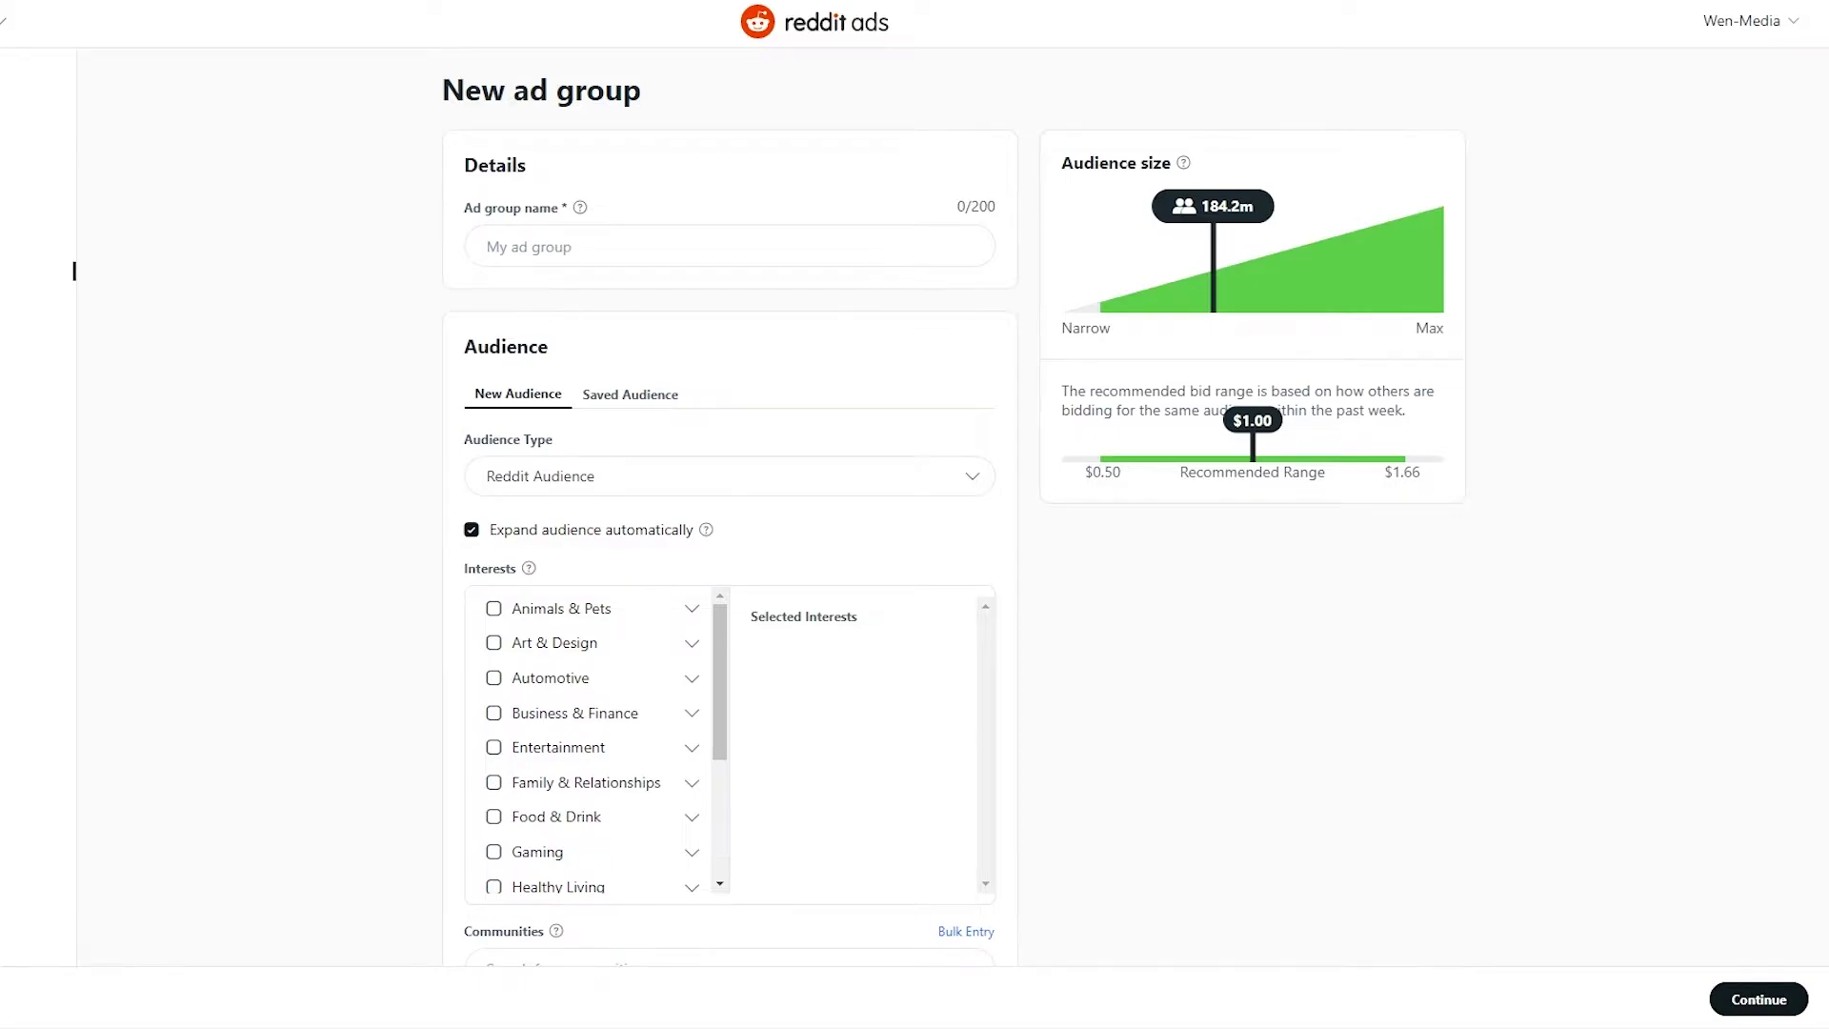
Step: Examine the new ad group's audience options, estimated audience size and recommended bid range
scroll(646, 544, down, 2)
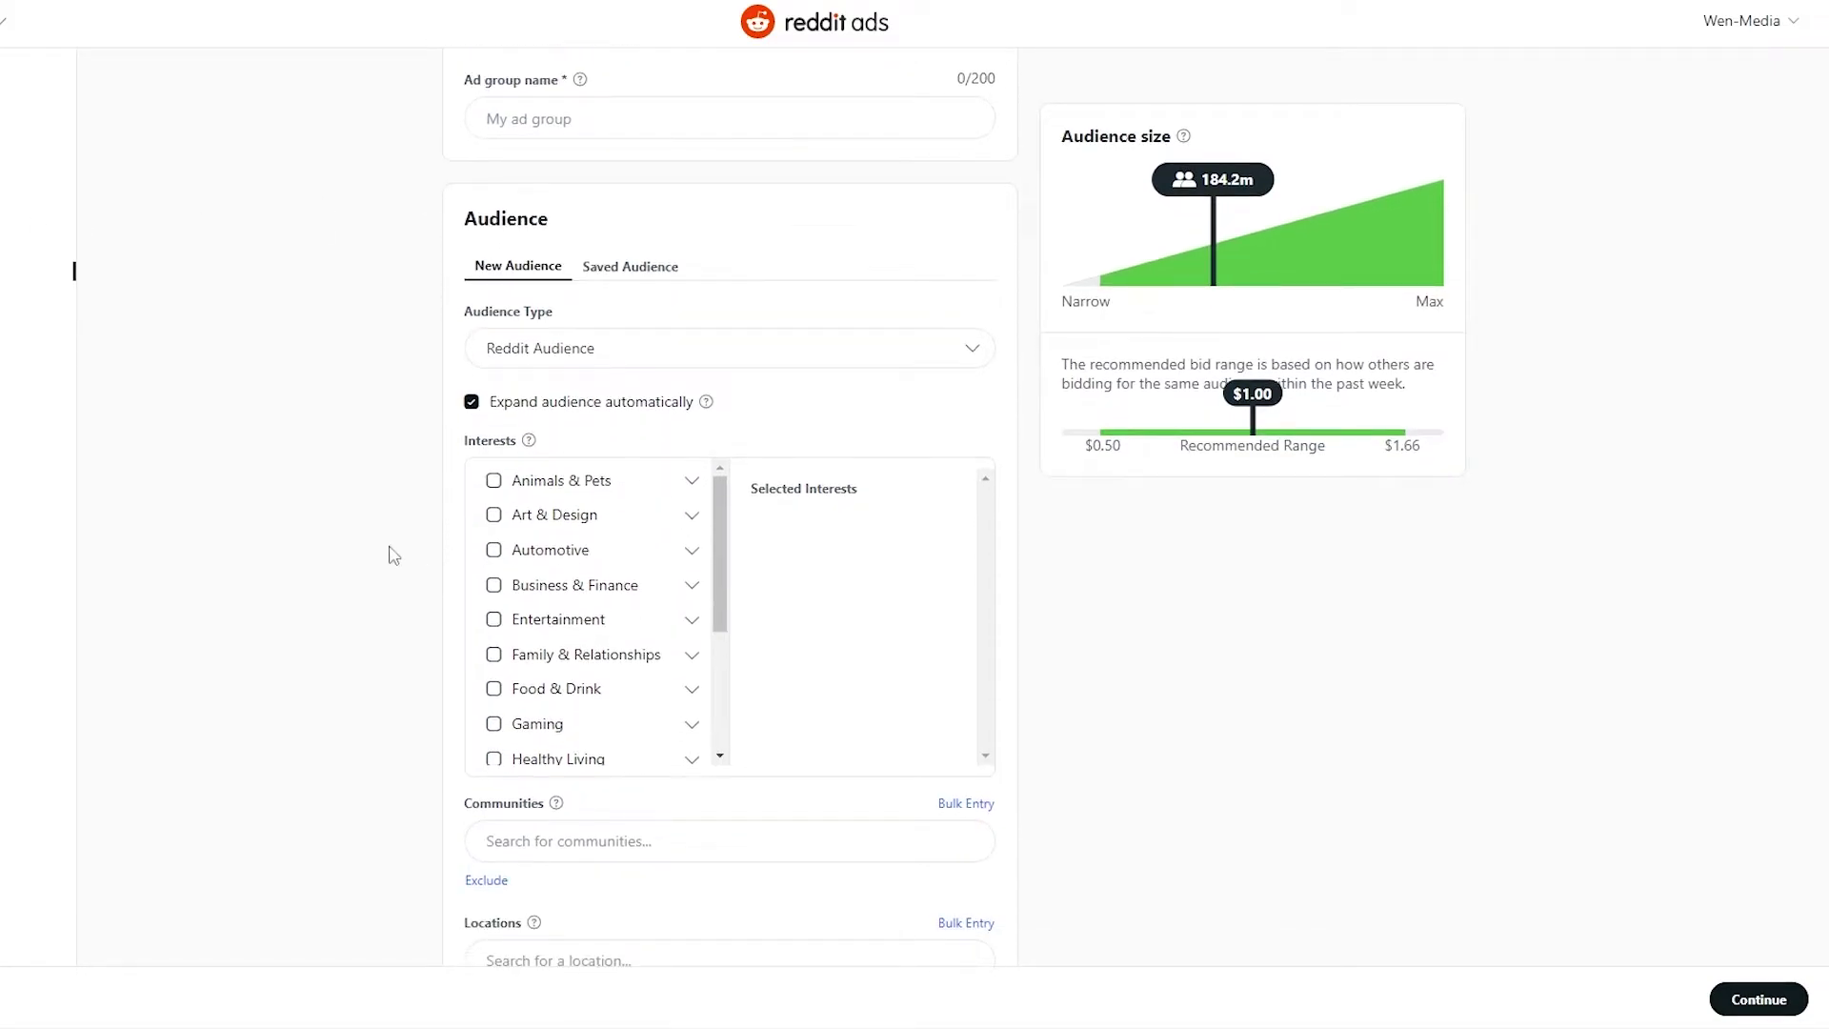
scroll(394, 552, up, 2)
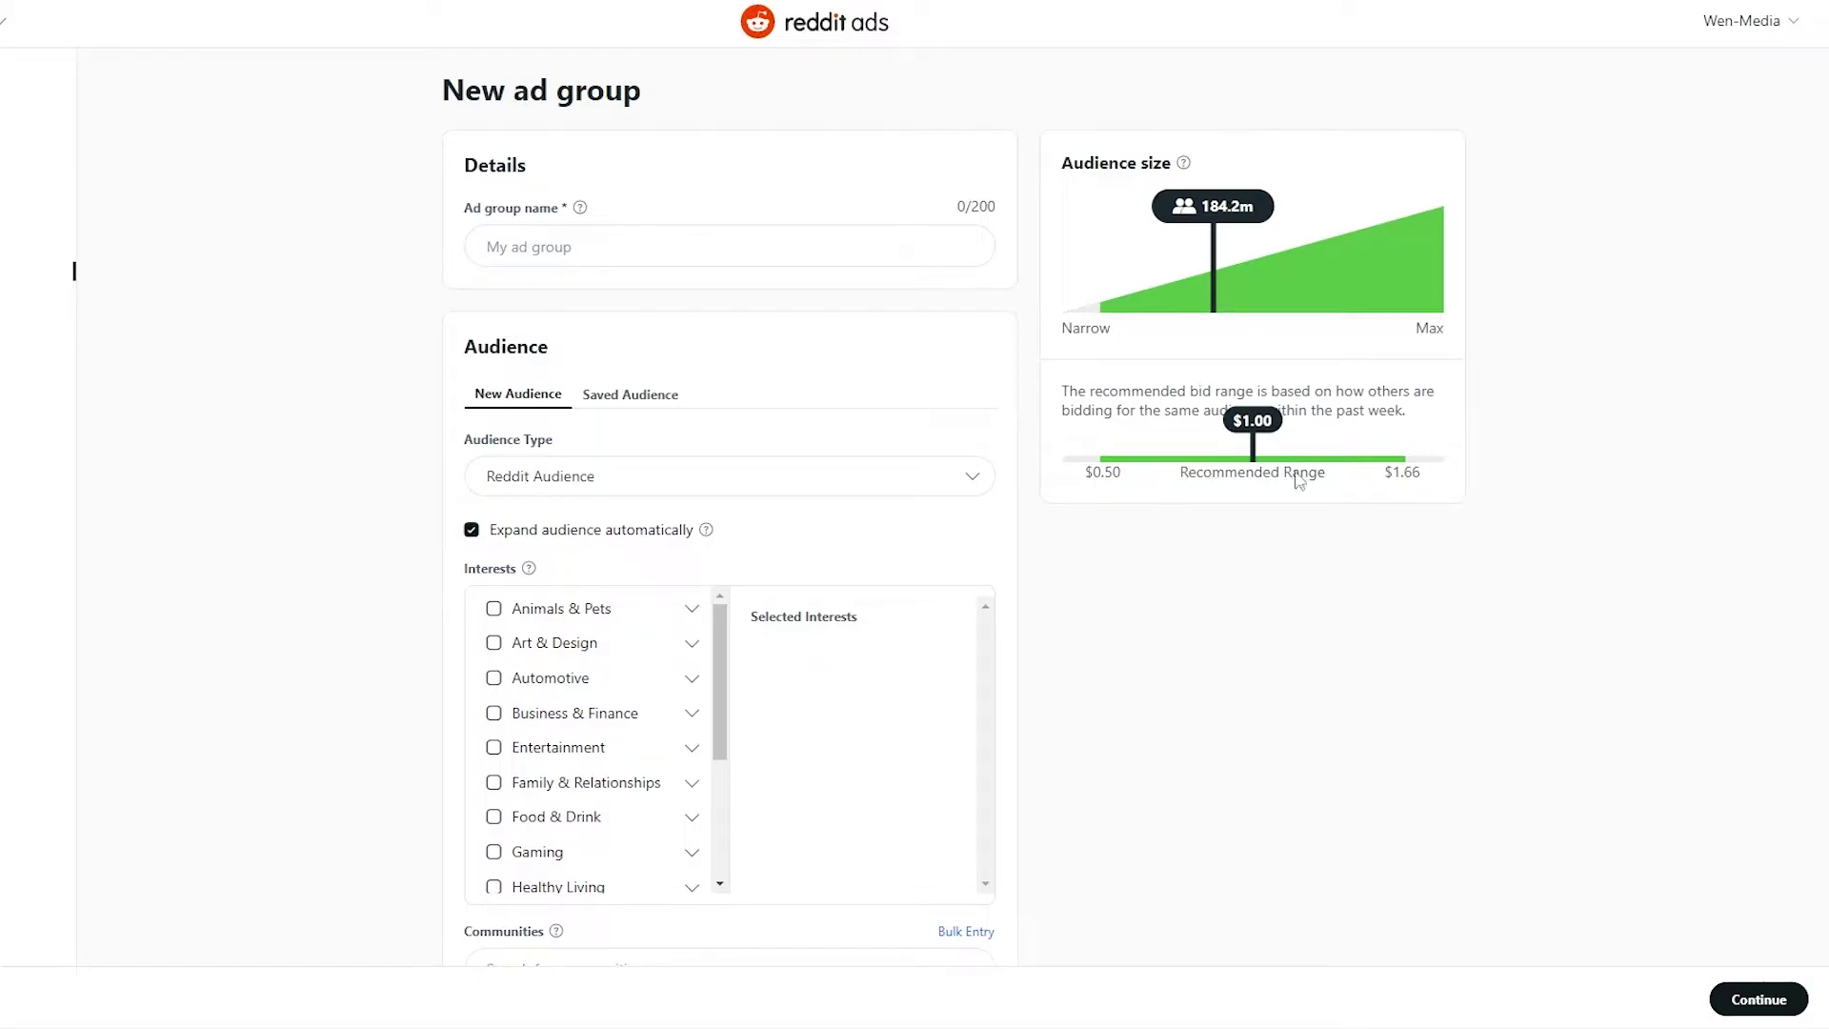
drag(1232, 420, 1277, 429)
drag(1057, 316, 1104, 324)
click(1082, 293)
Step: Name the ad group Recruitment
click(514, 252)
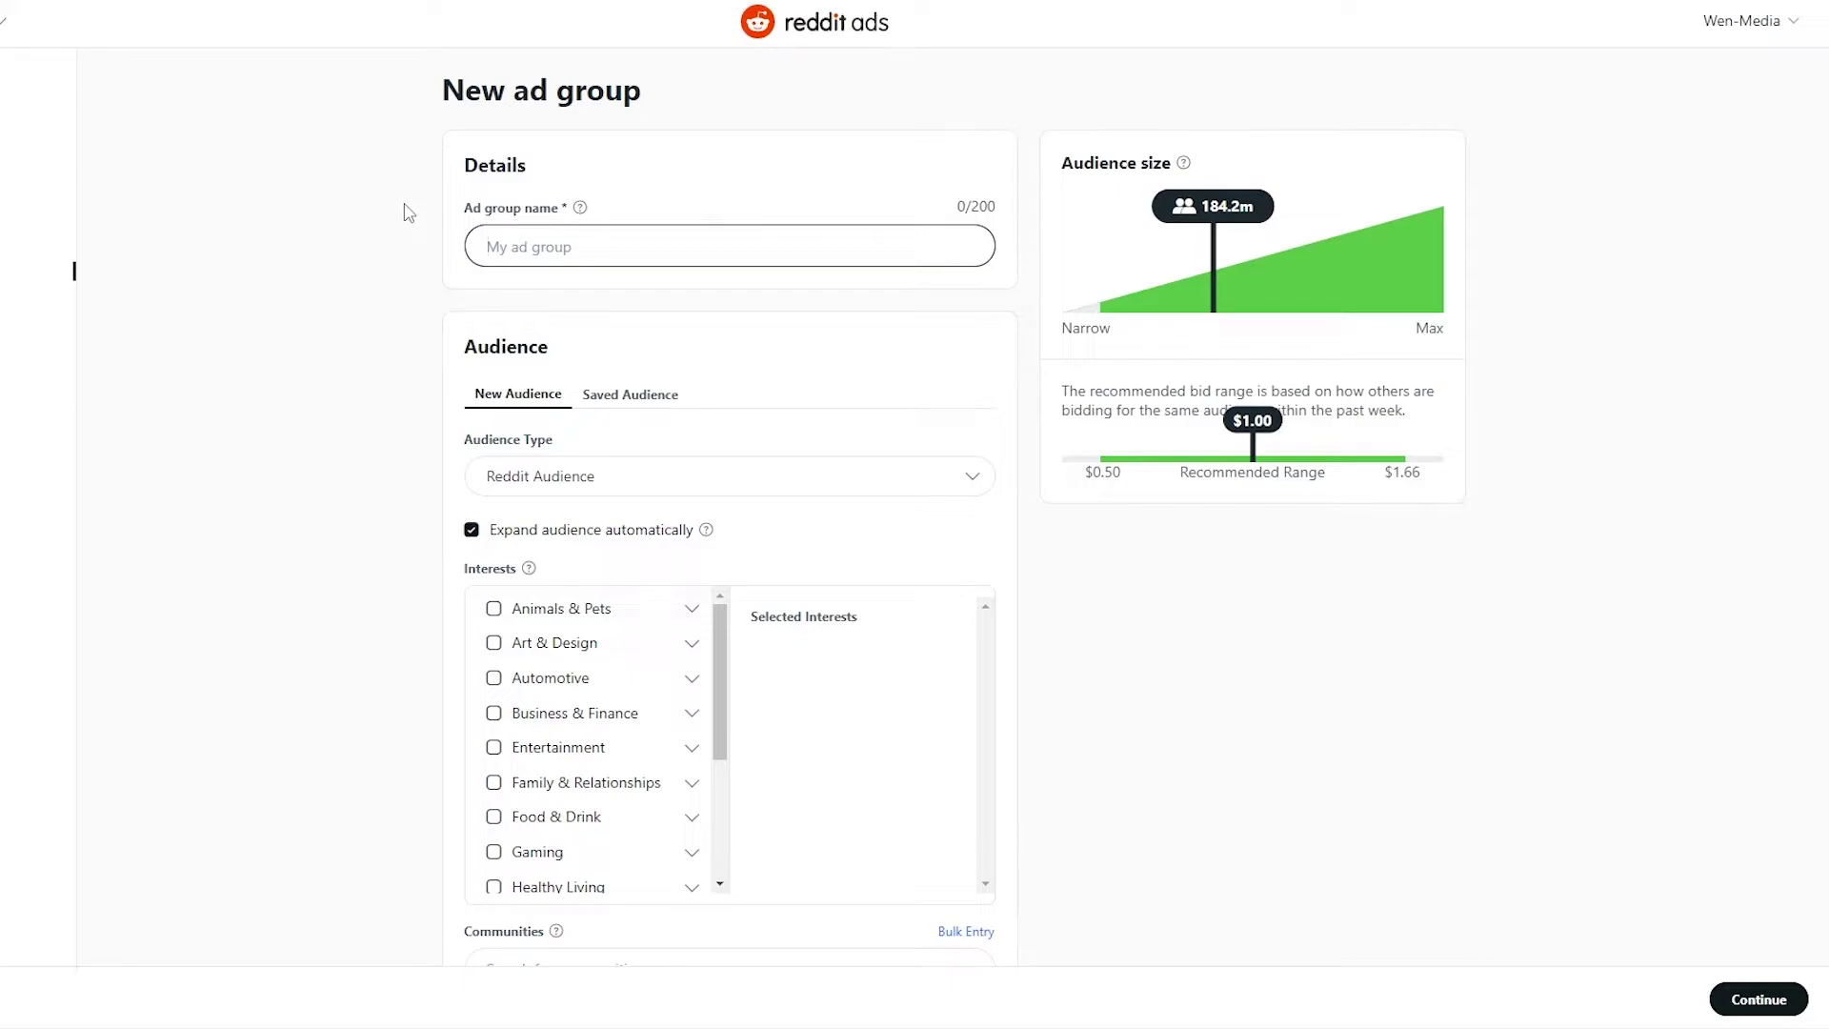
text(Wen)
key(BackSpace)
key(BackSpace)
key(BackSpace)
key(BackSpace)
text(Recruitment)
Step: Check the saved audience option, return to a new audience and target the Entertainment interest category
scroll(684, 447, down, 1)
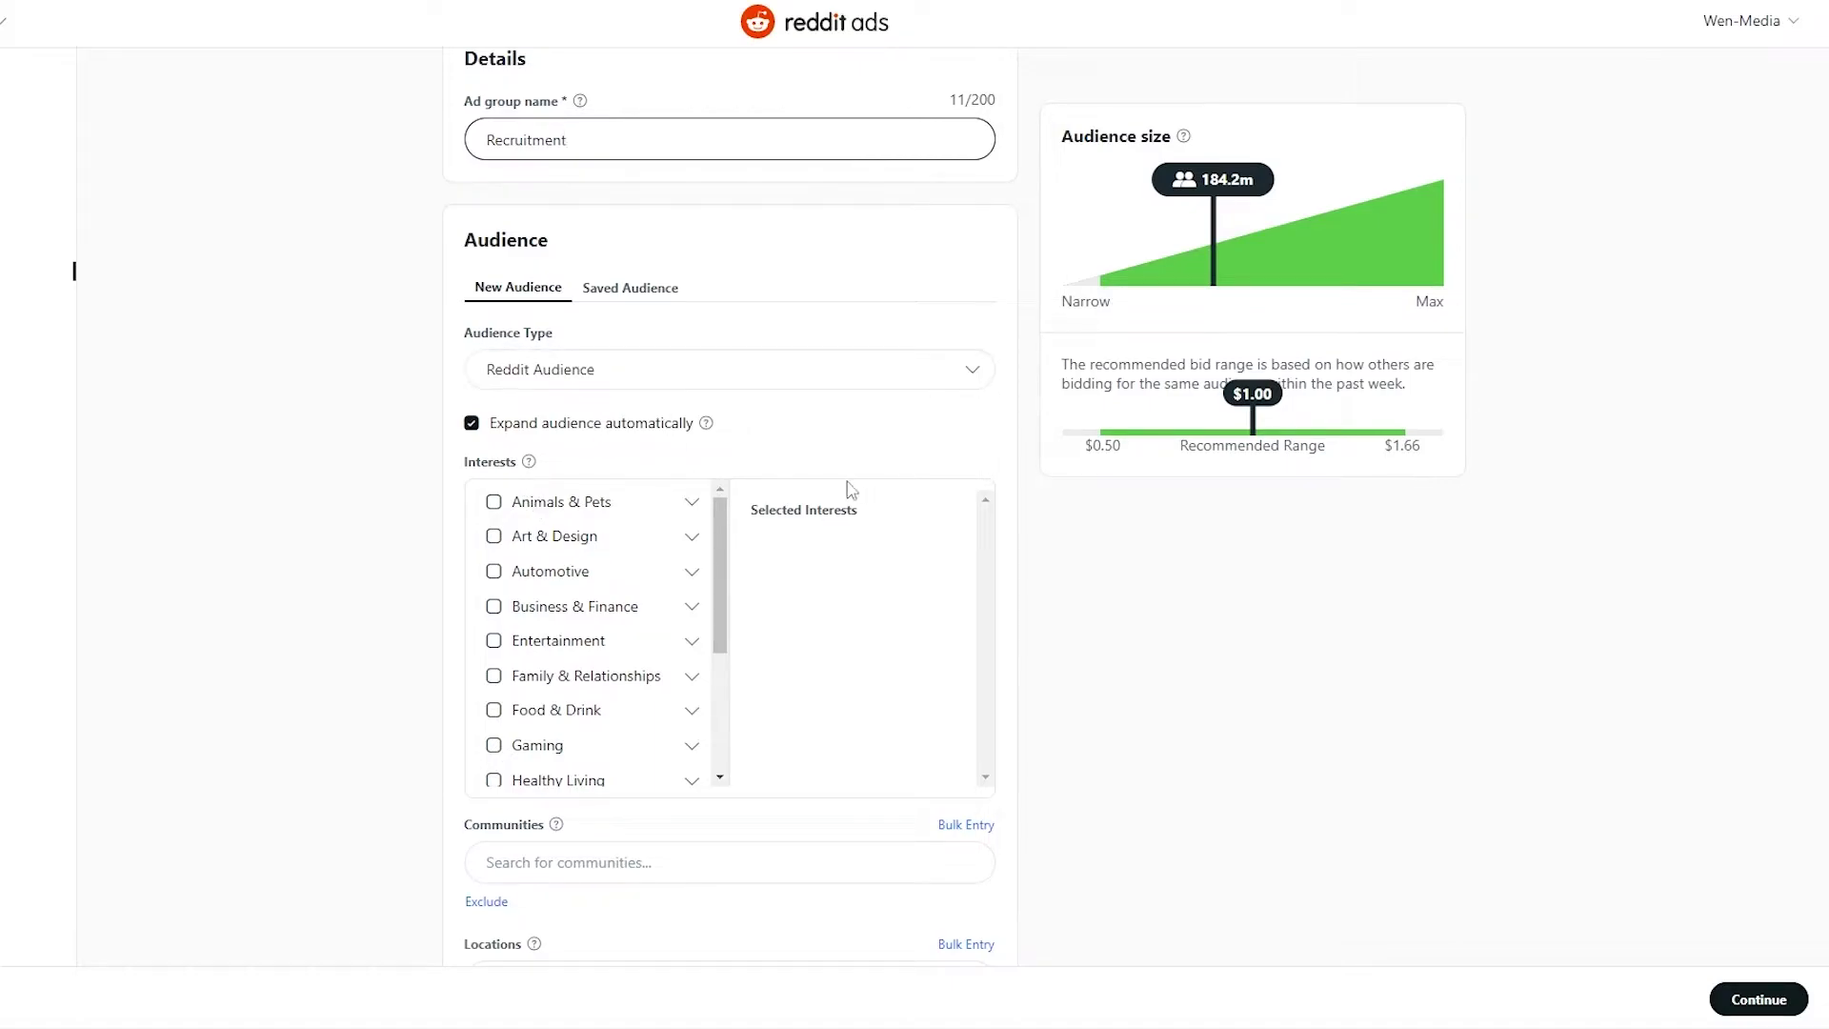
click(659, 297)
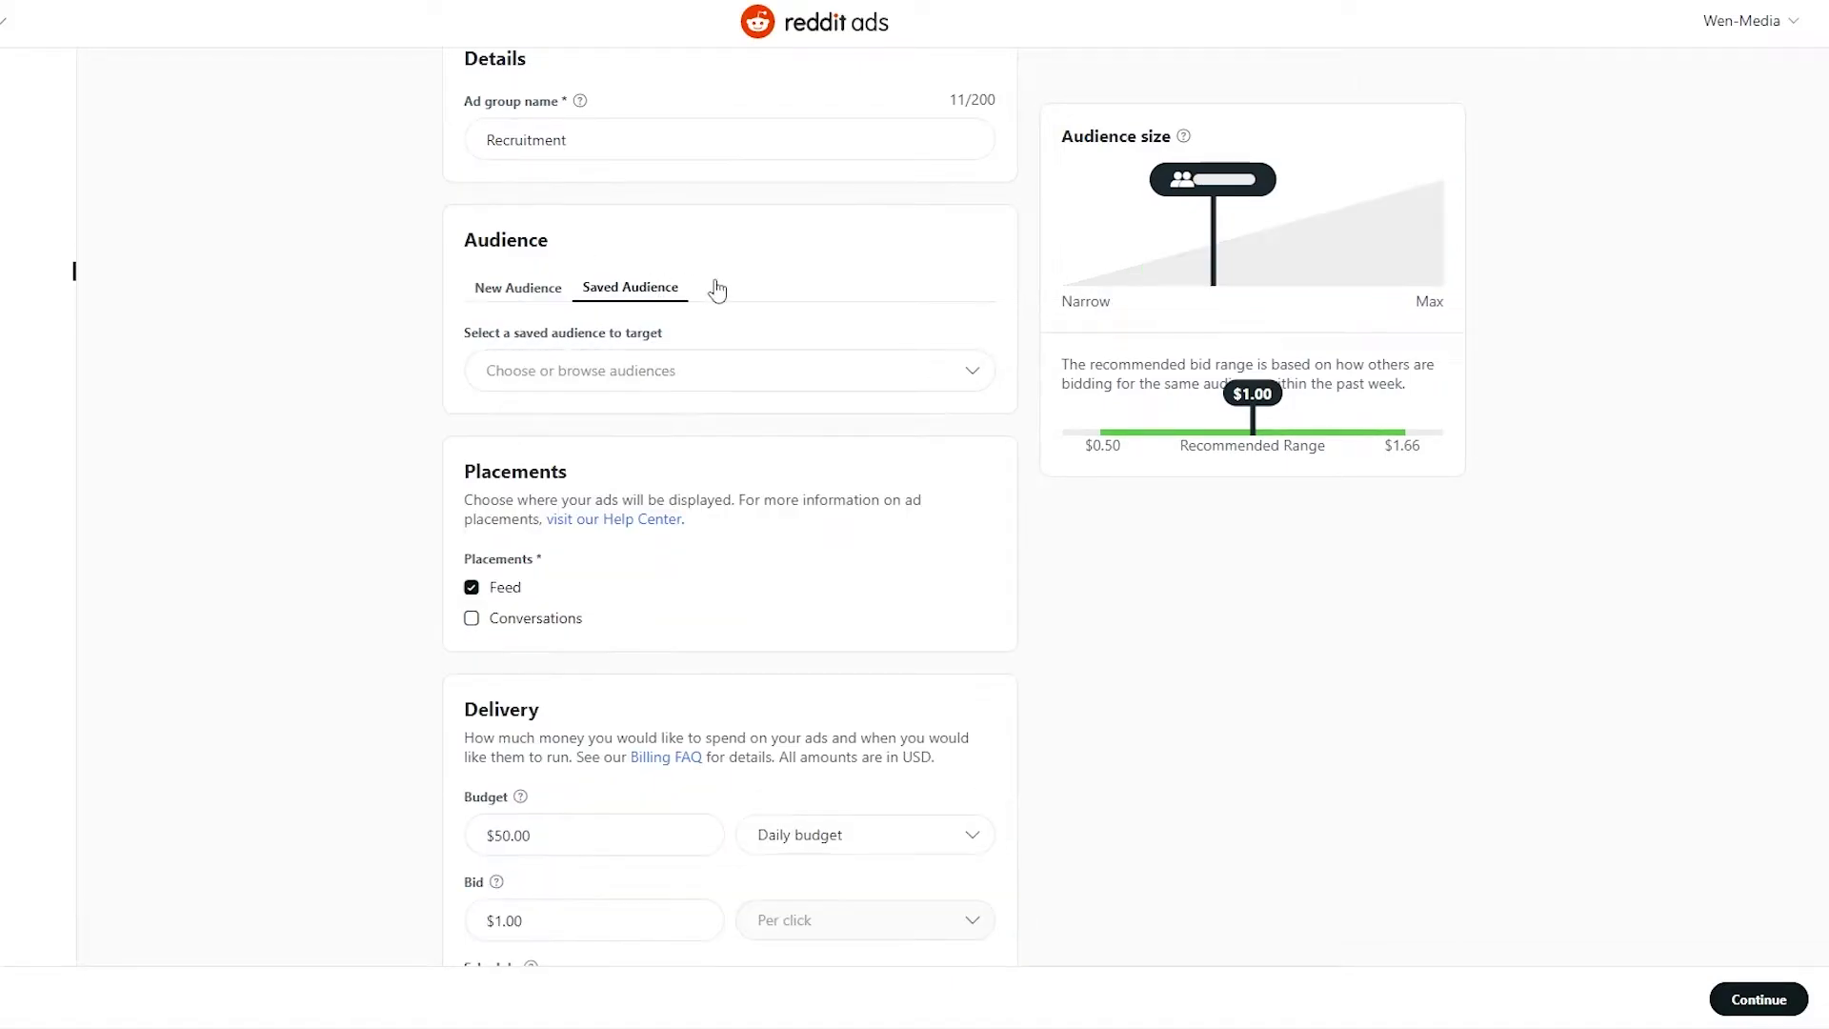
click(530, 300)
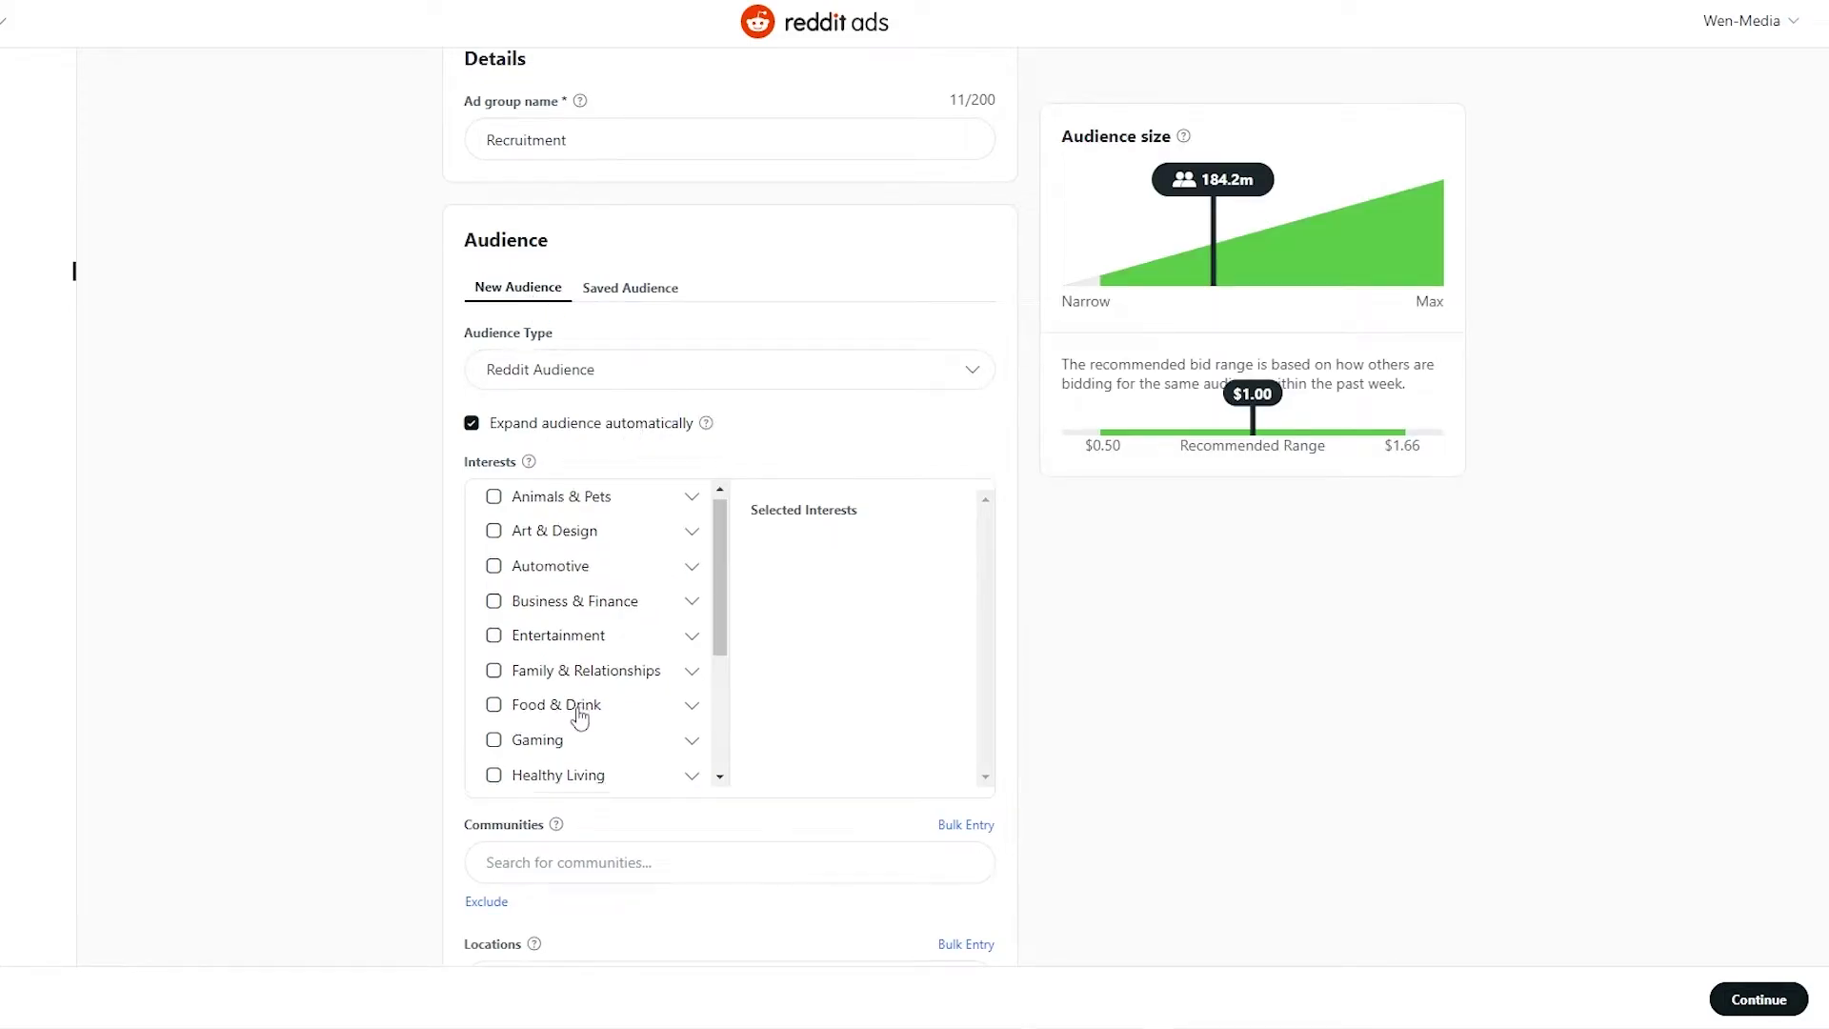
scroll(584, 709, down, 3)
scroll(565, 774, up, 3)
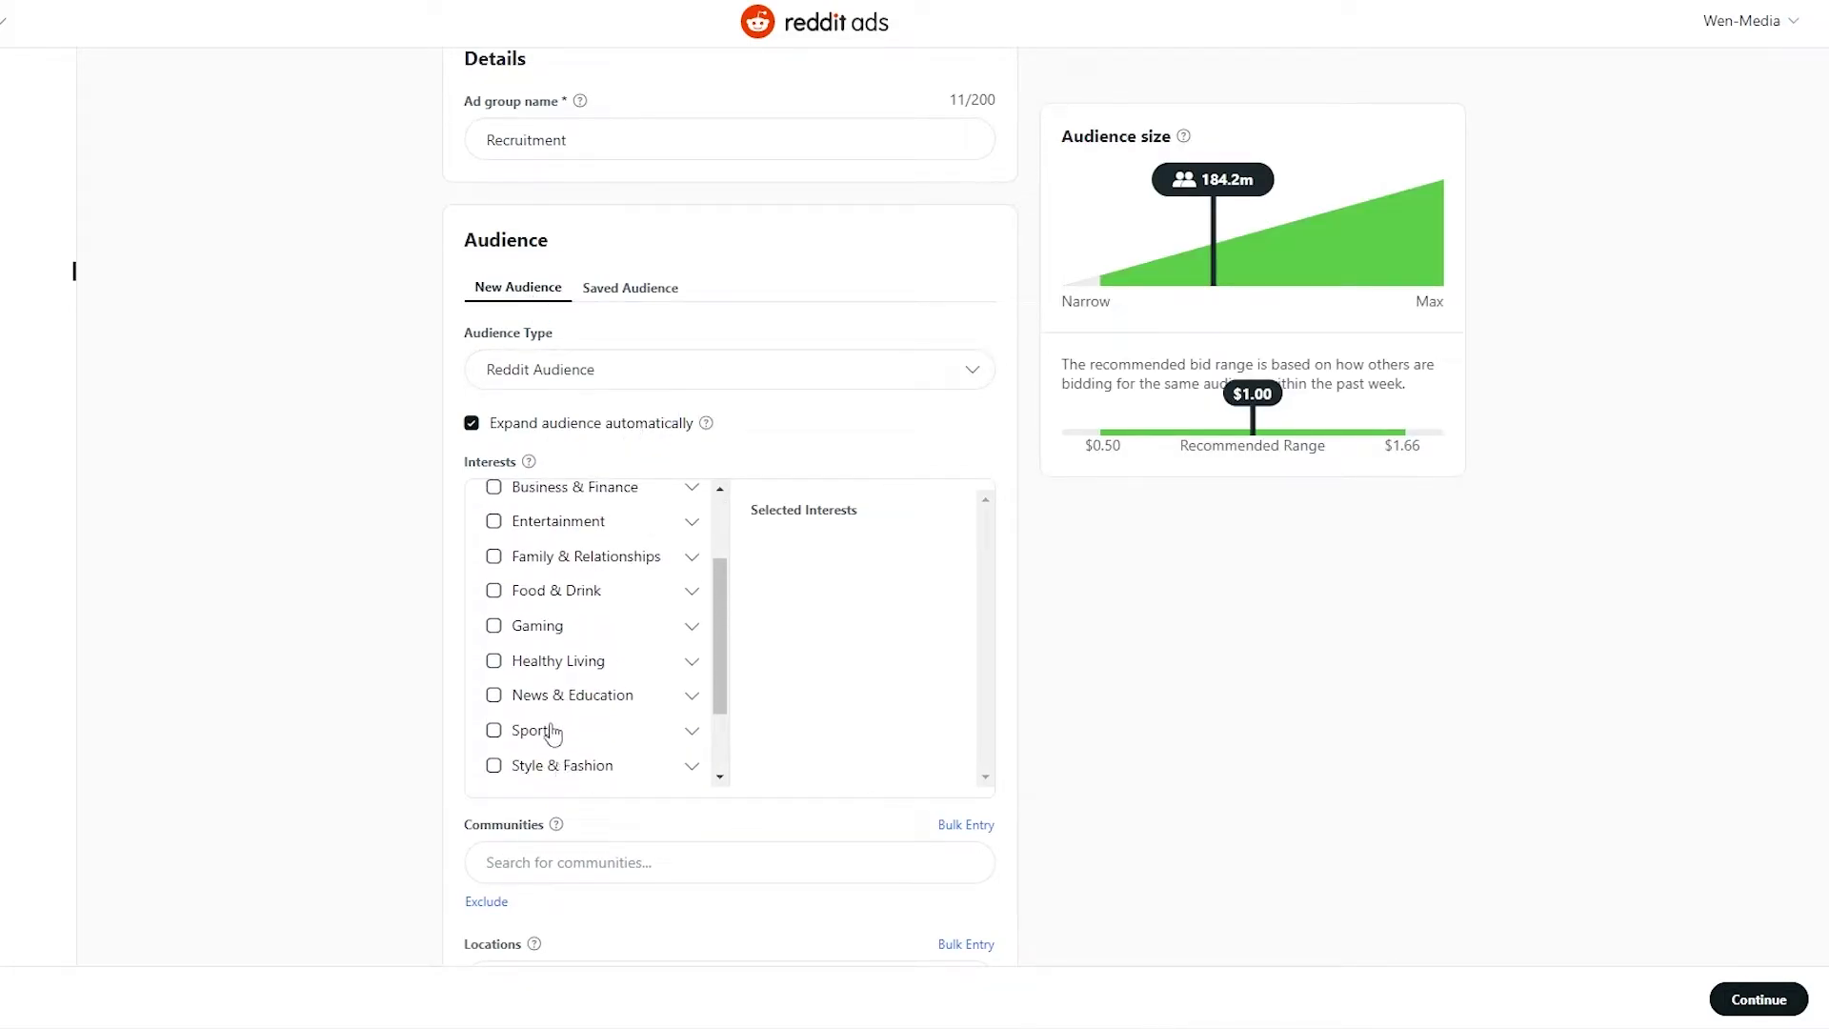
click(494, 632)
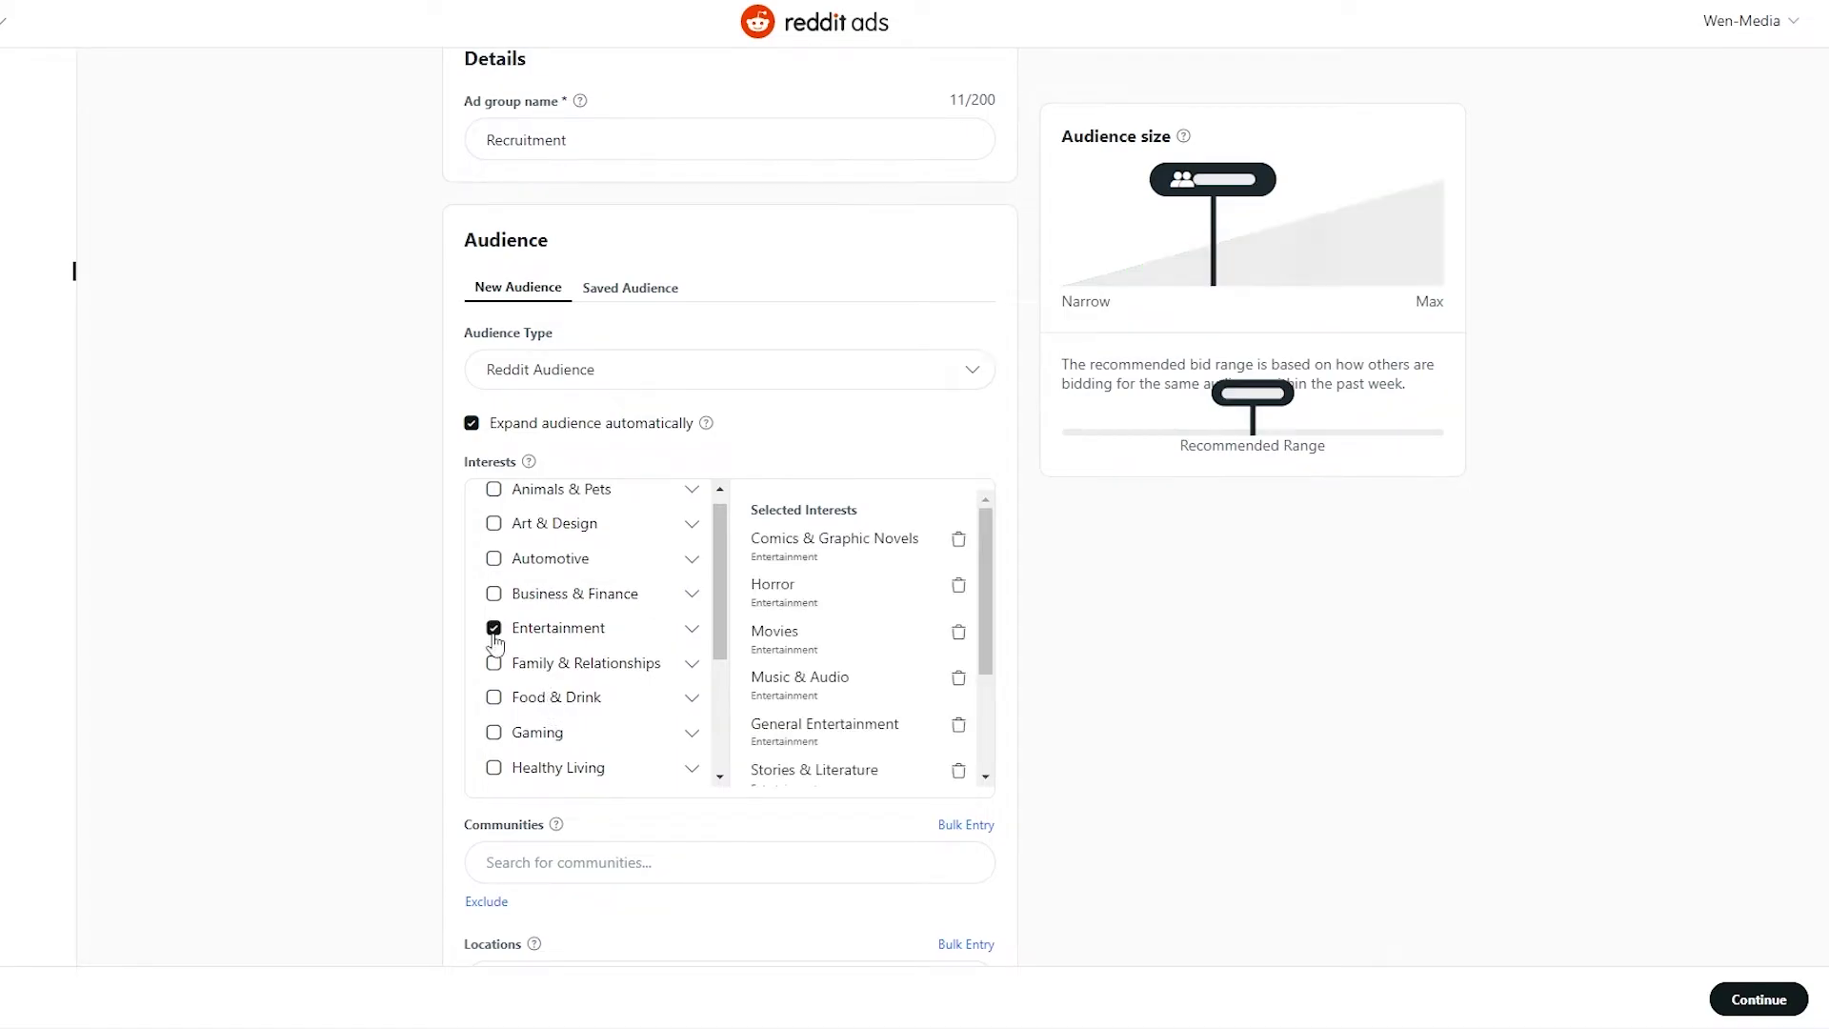
mouse_move(985, 567)
mouse_down()
mouse_move(985, 653)
mouse_move(981, 536)
mouse_up()
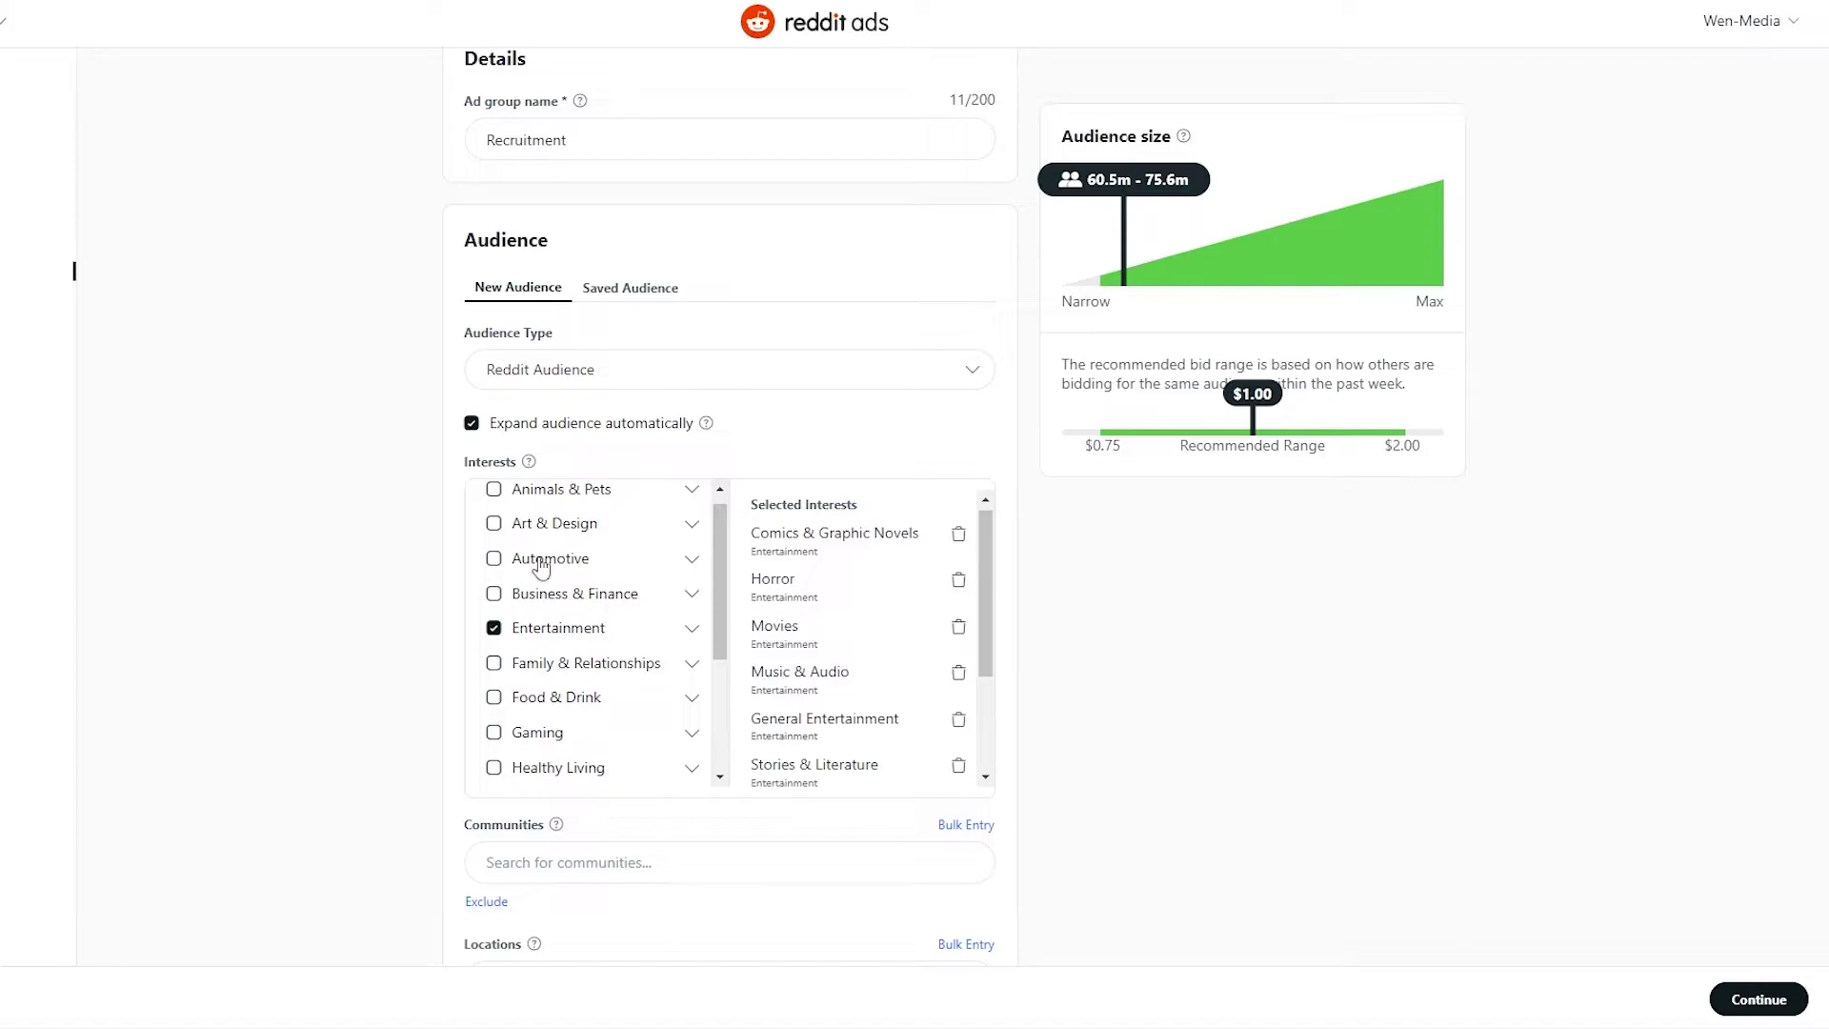
Step: Add the Technology & Computing and Gaming interest categories to the audience
scroll(542, 568, down, 3)
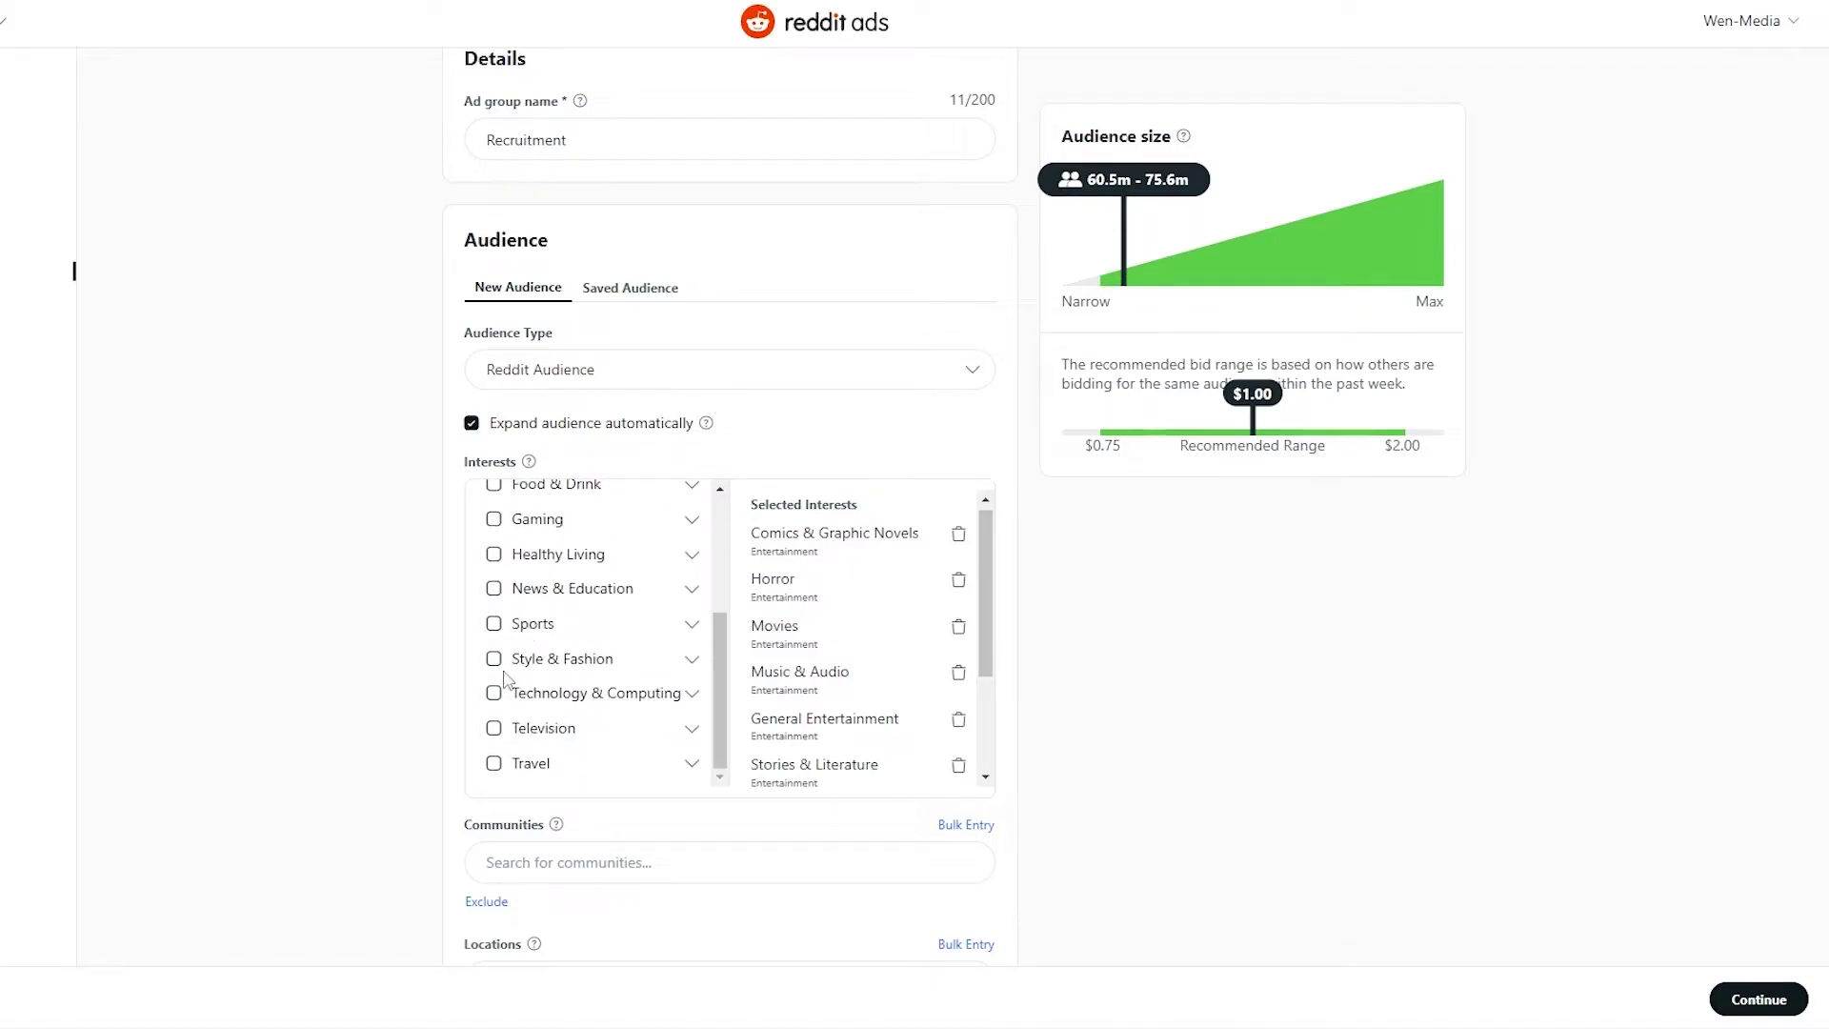
scroll(493, 670, down, 1)
click(493, 588)
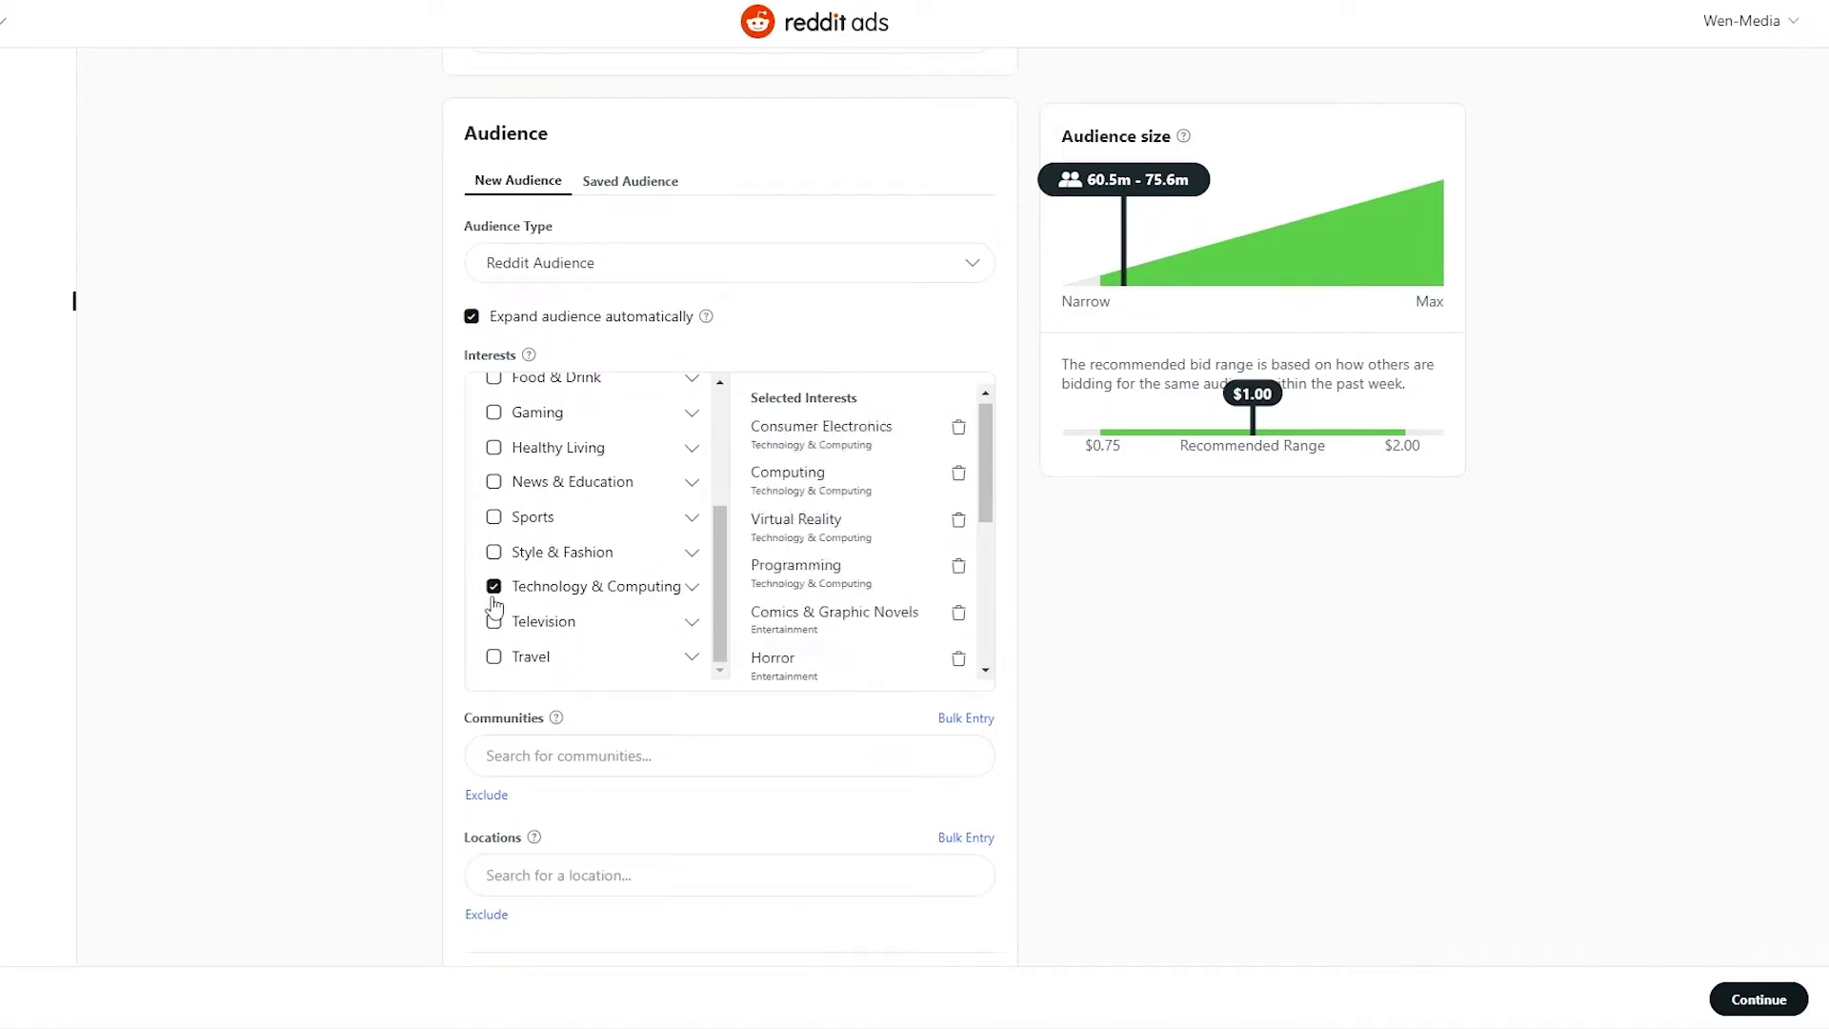
scroll(511, 656, up, 3)
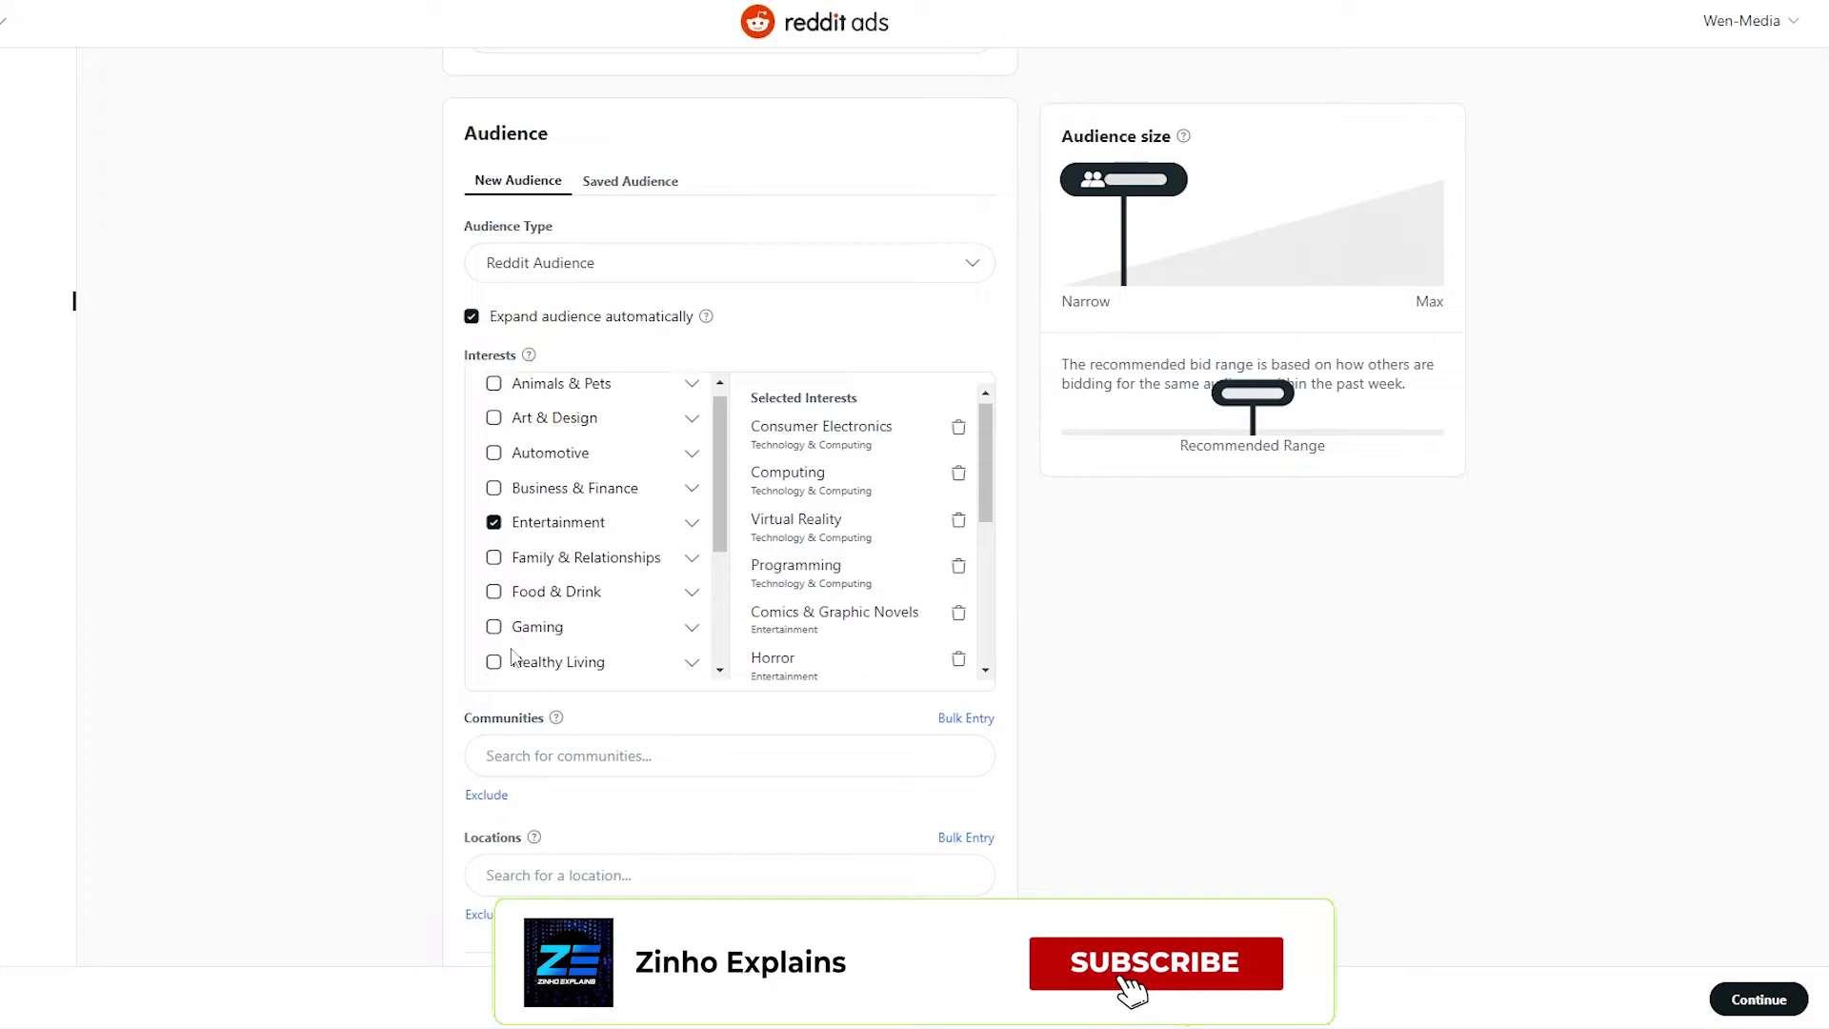
click(493, 465)
click(494, 465)
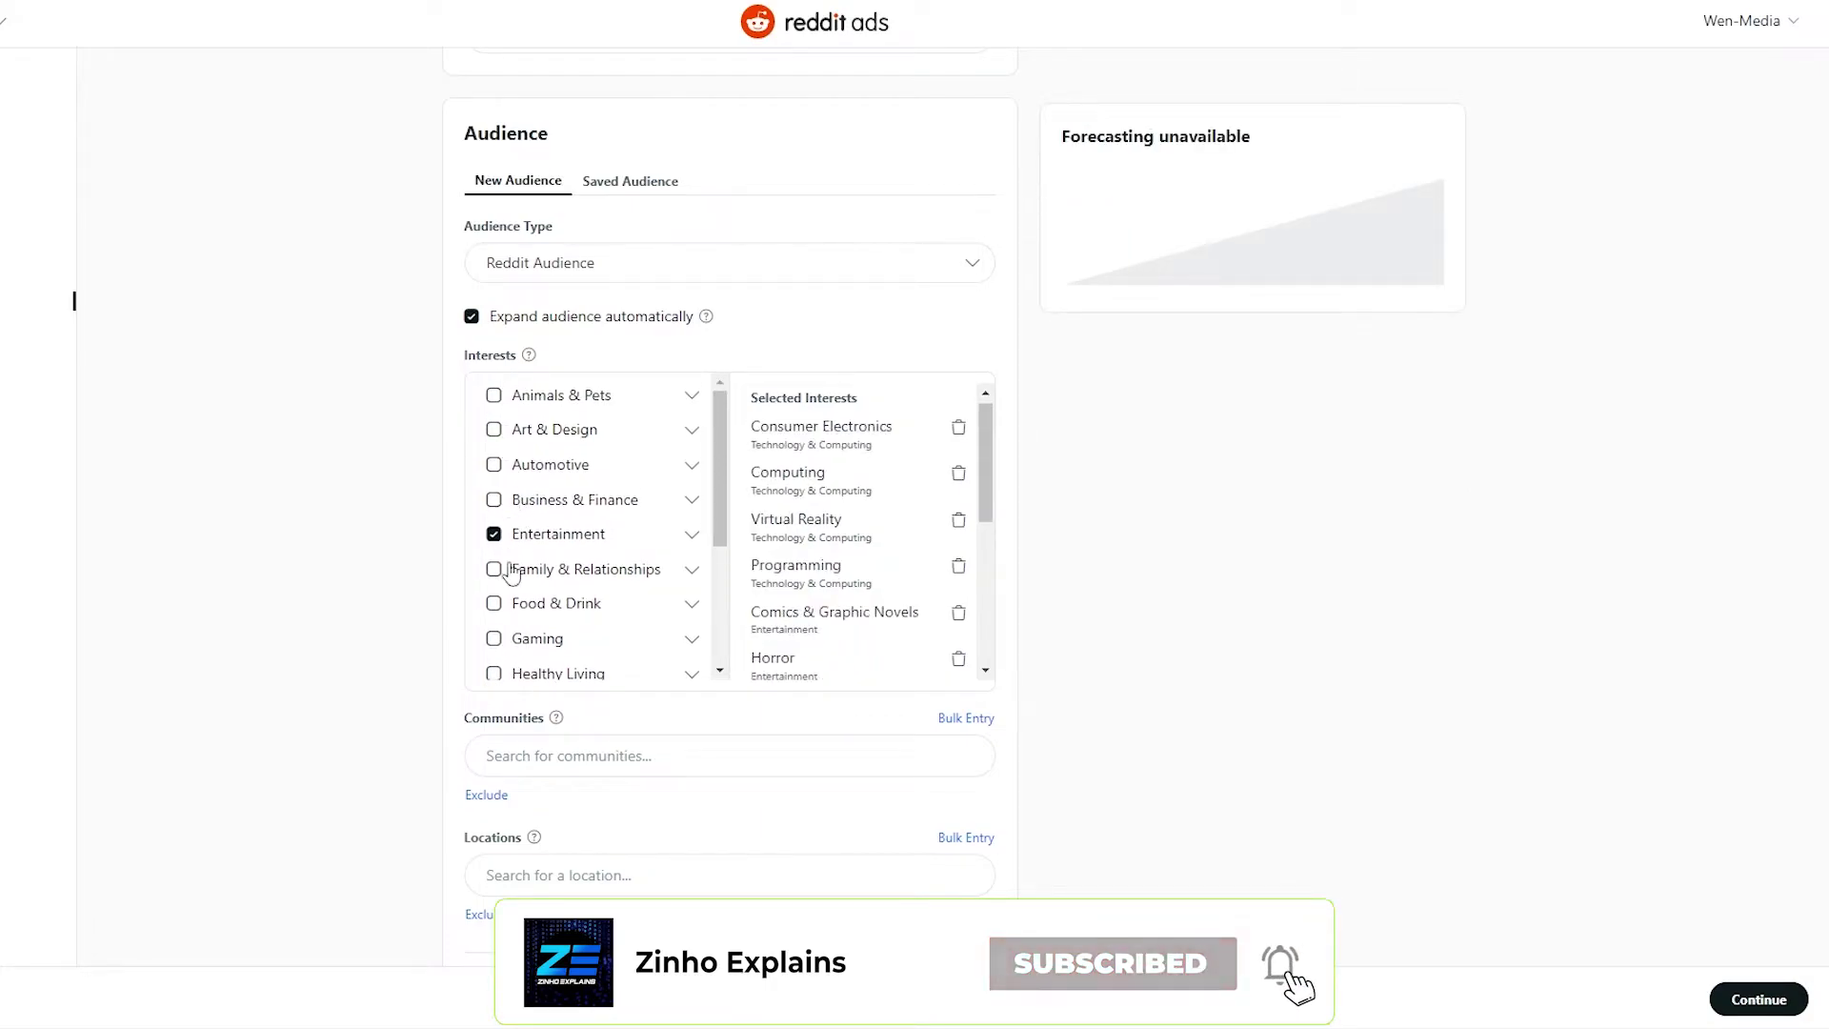
scroll(508, 567, down, 3)
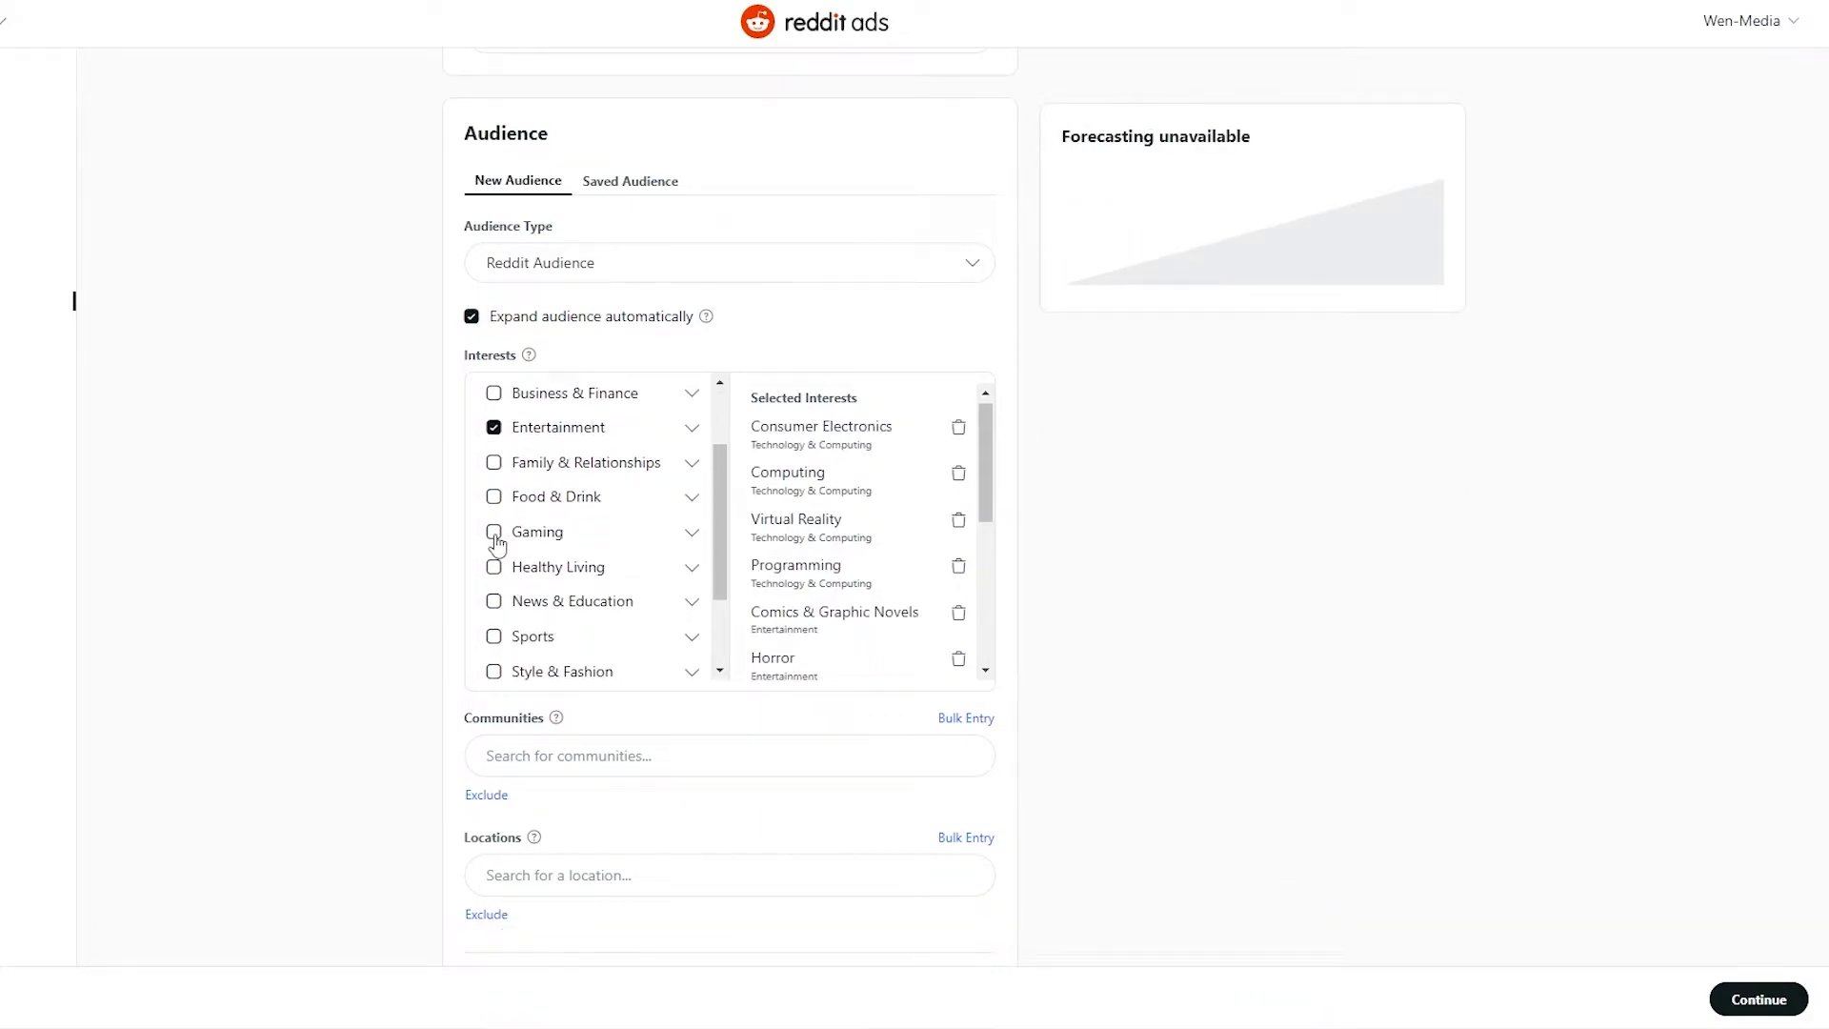
click(494, 532)
scroll(619, 658, down, 3)
Step: Target the askreddit and youtubers communities in the ad group's audience
scroll(654, 727, down, 2)
click(581, 547)
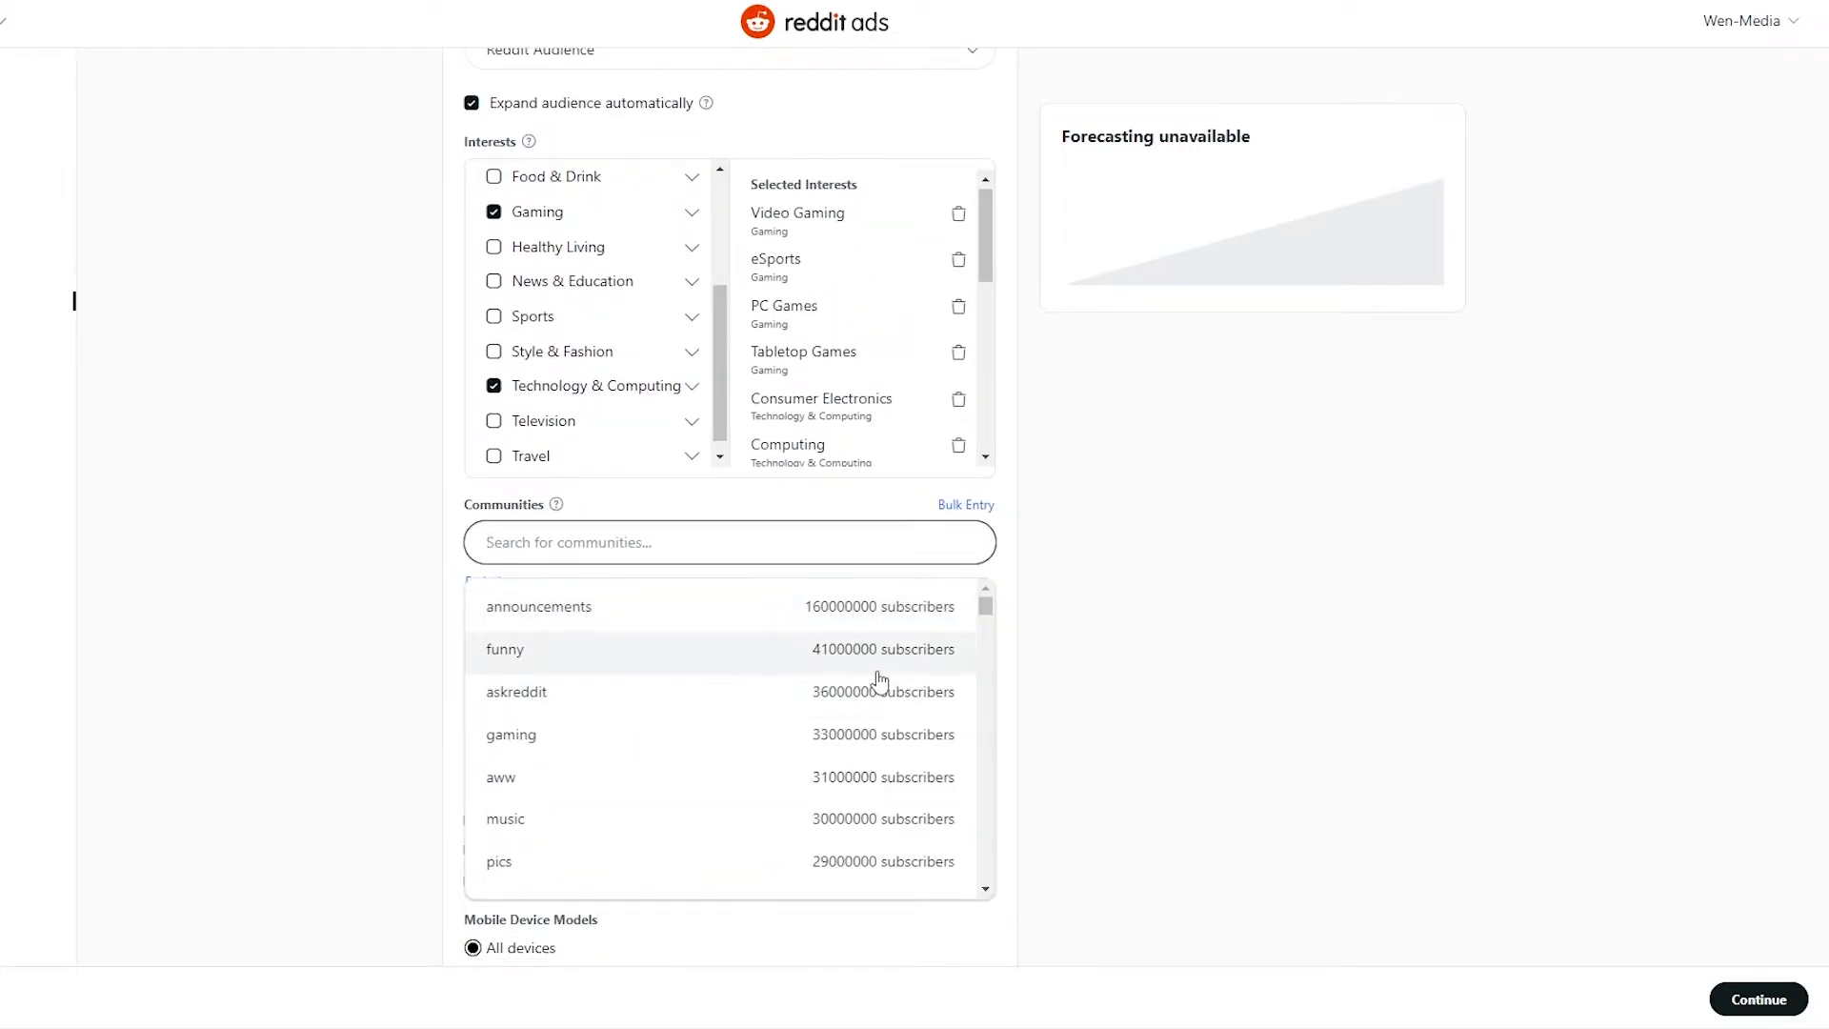
click(862, 709)
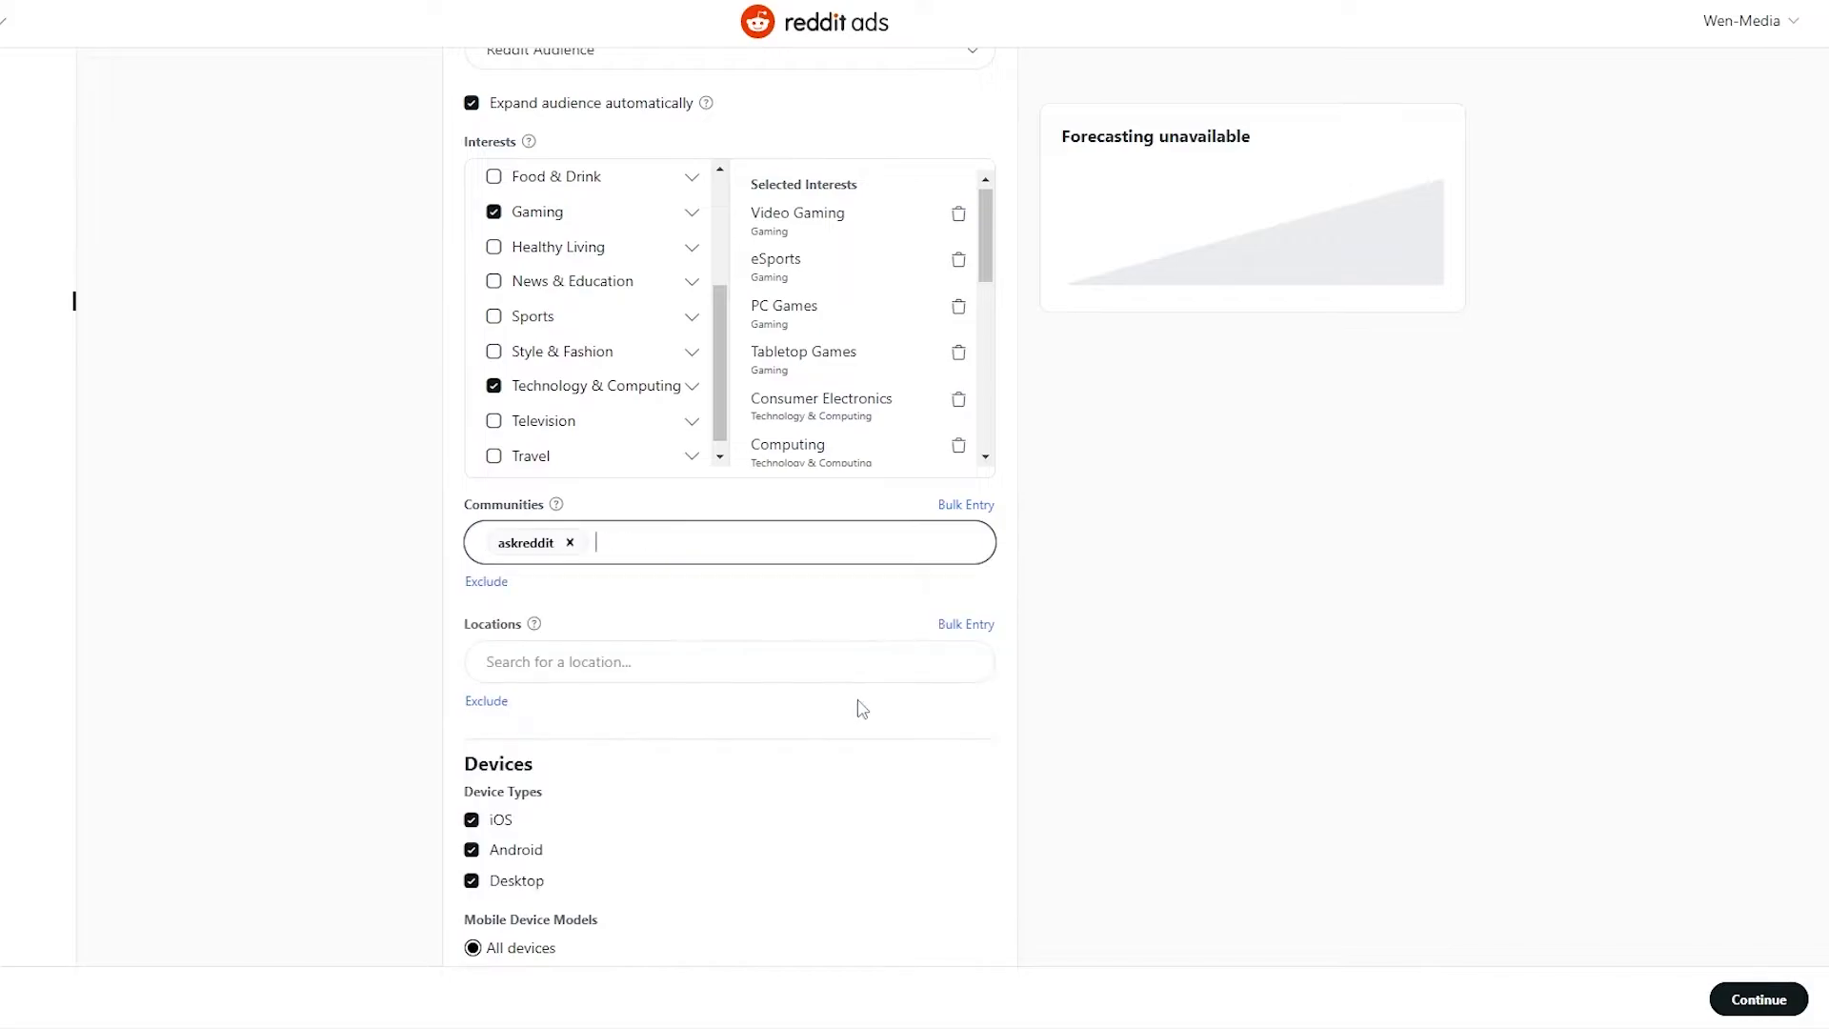
click(748, 543)
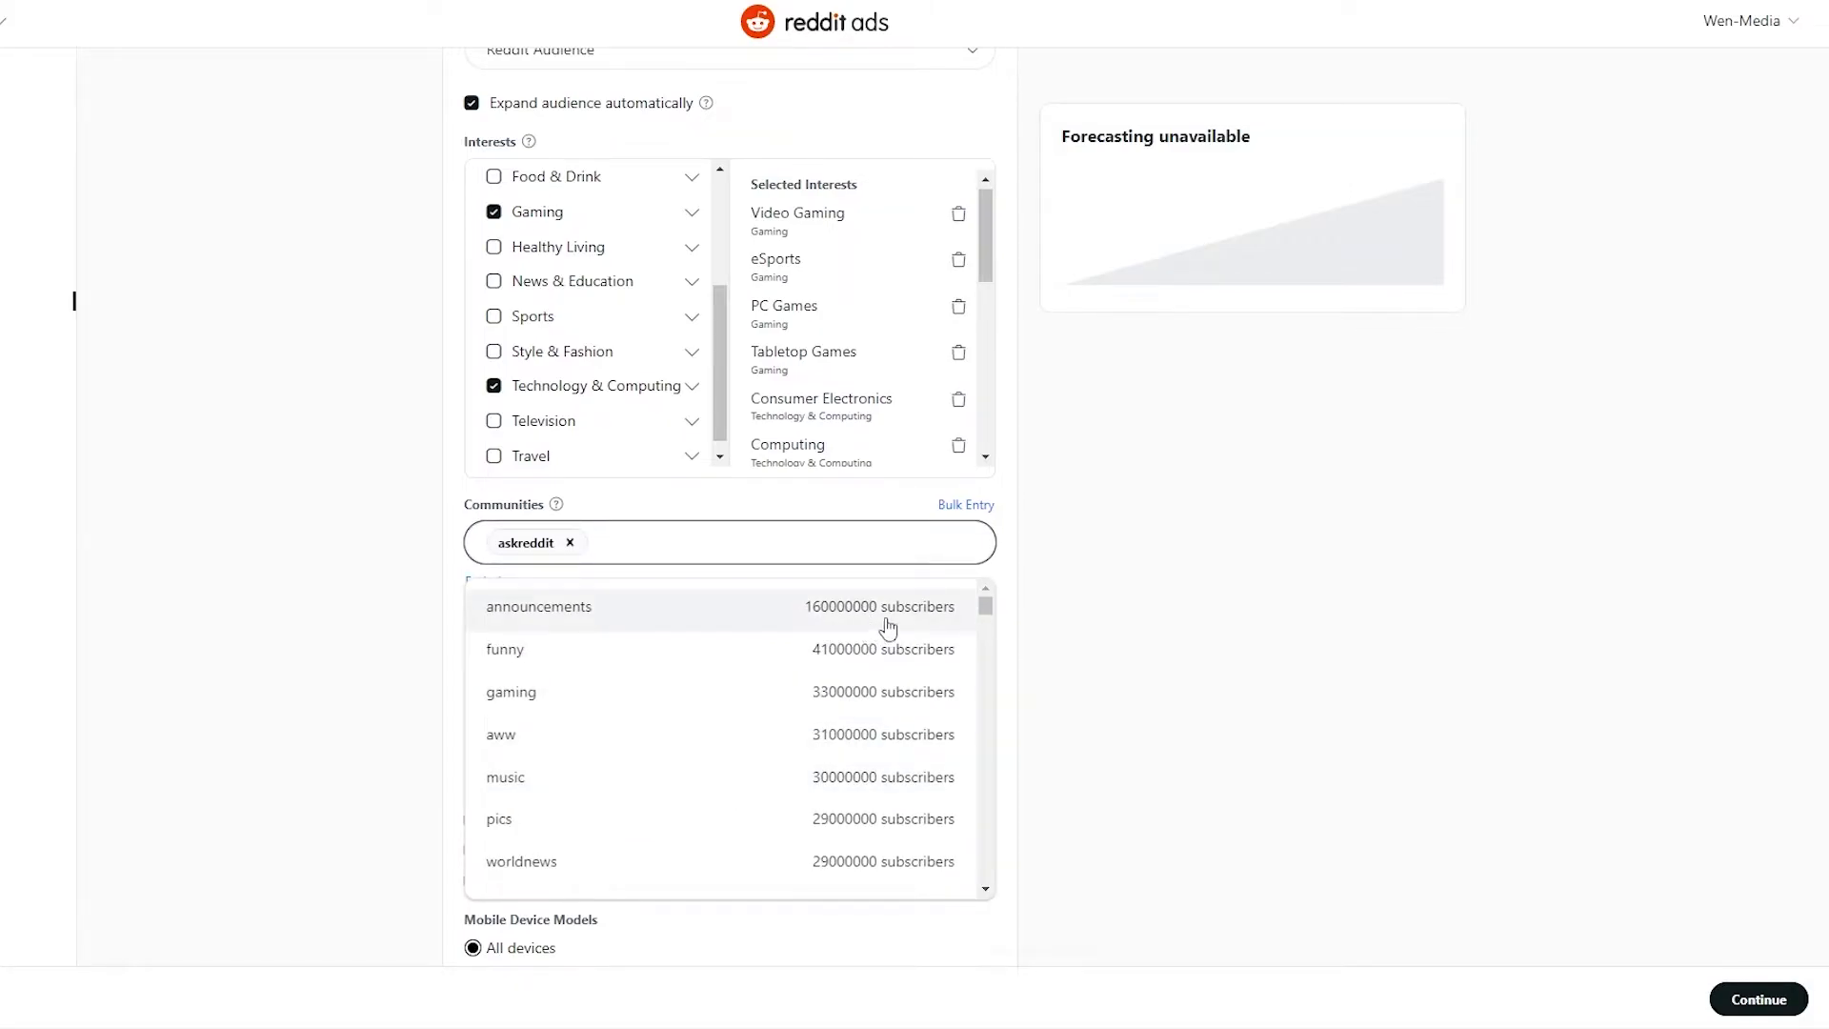
scroll(762, 779, down, 3)
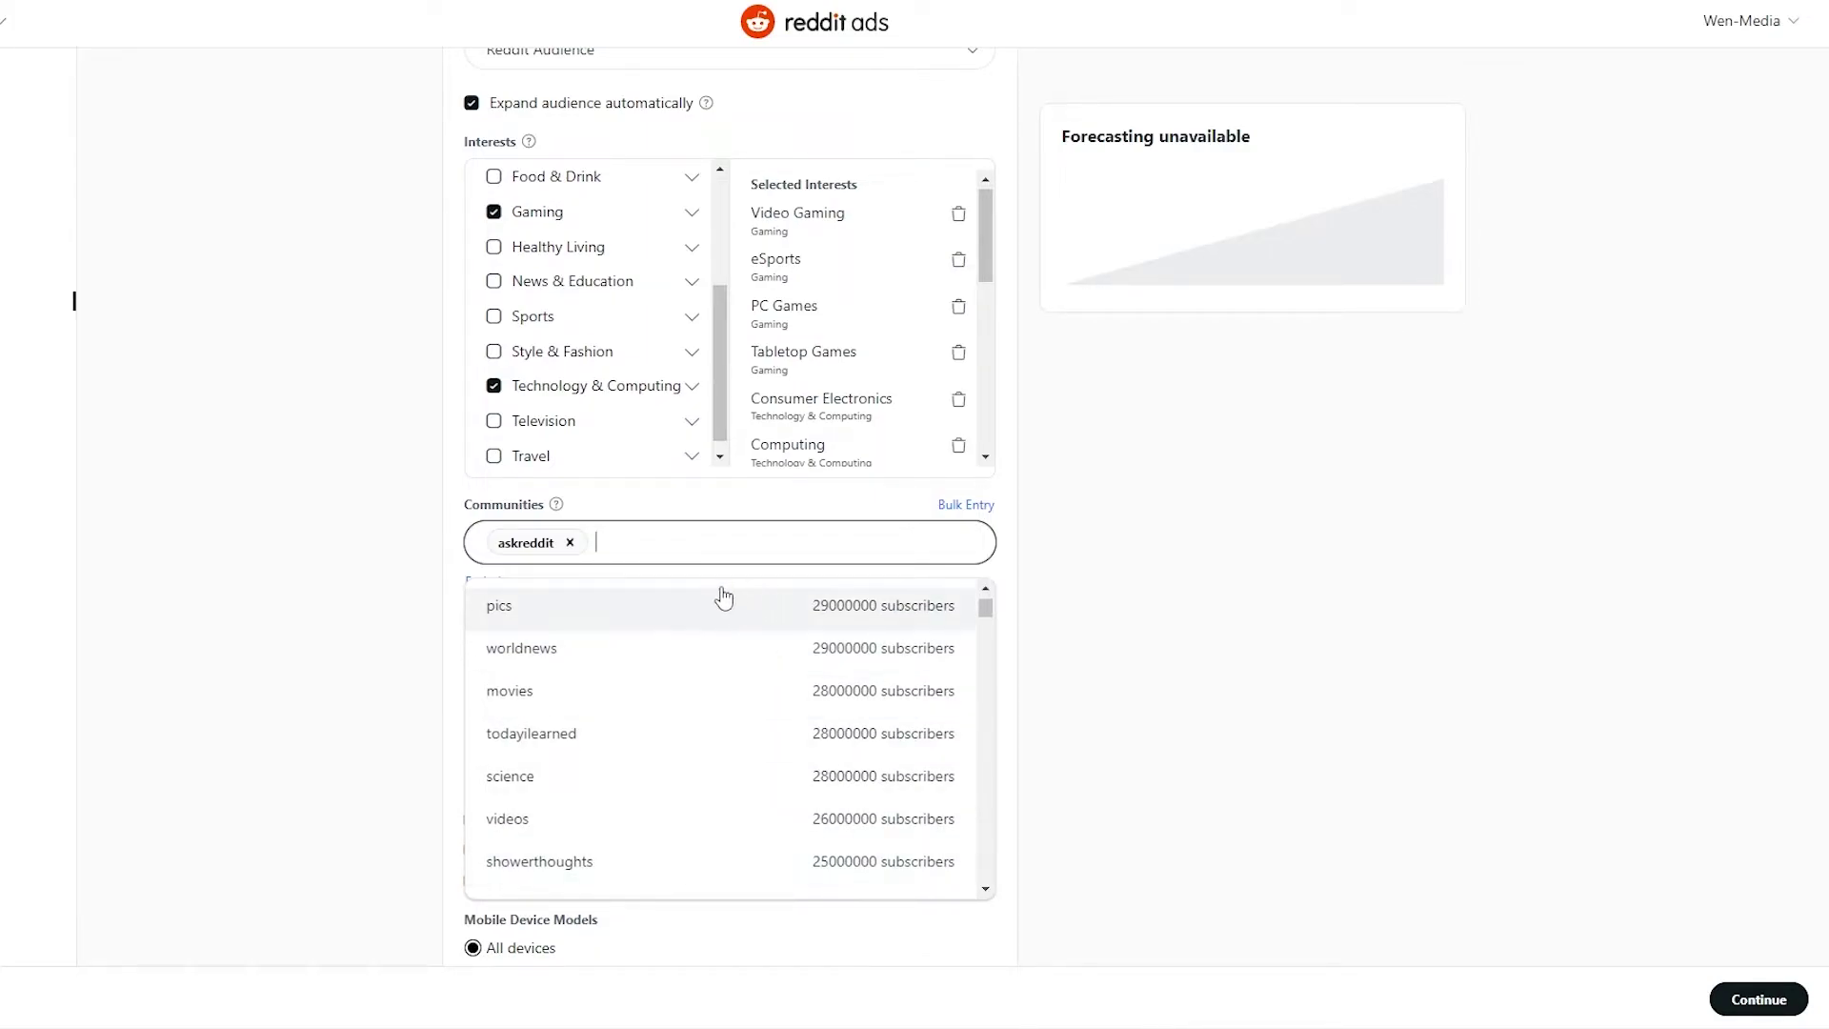
text(you)
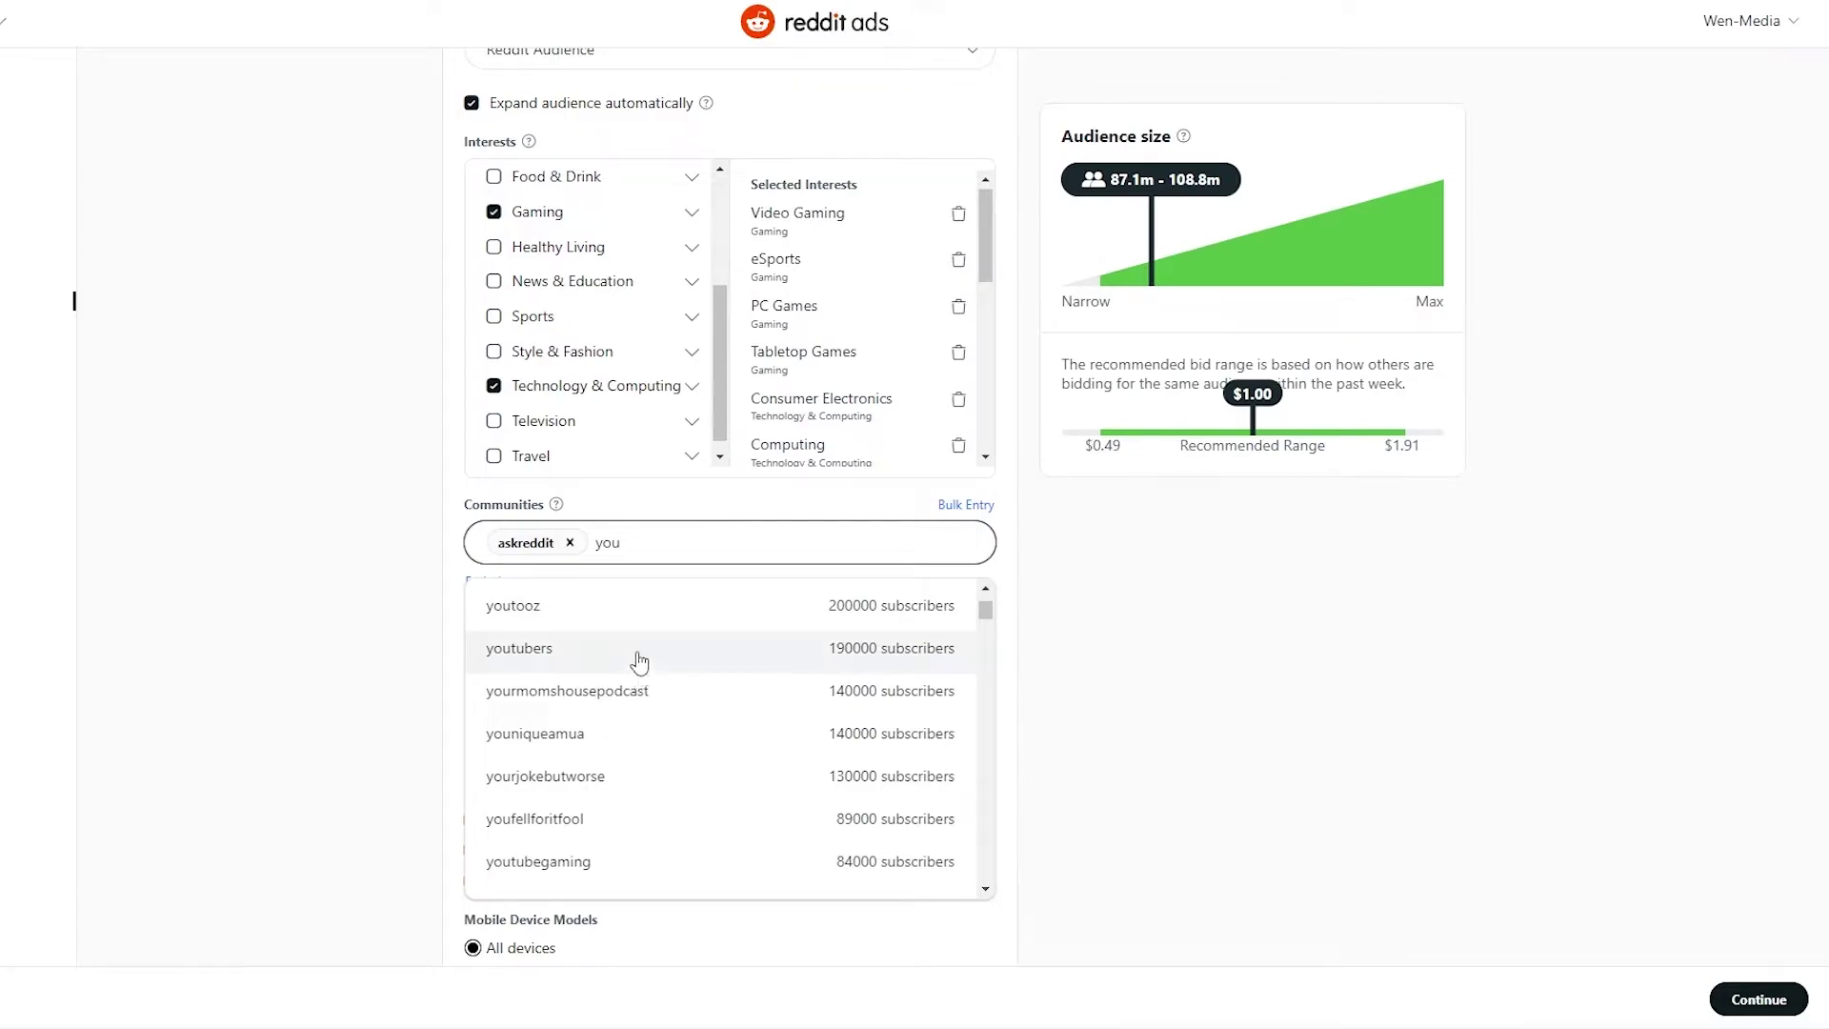
click(639, 663)
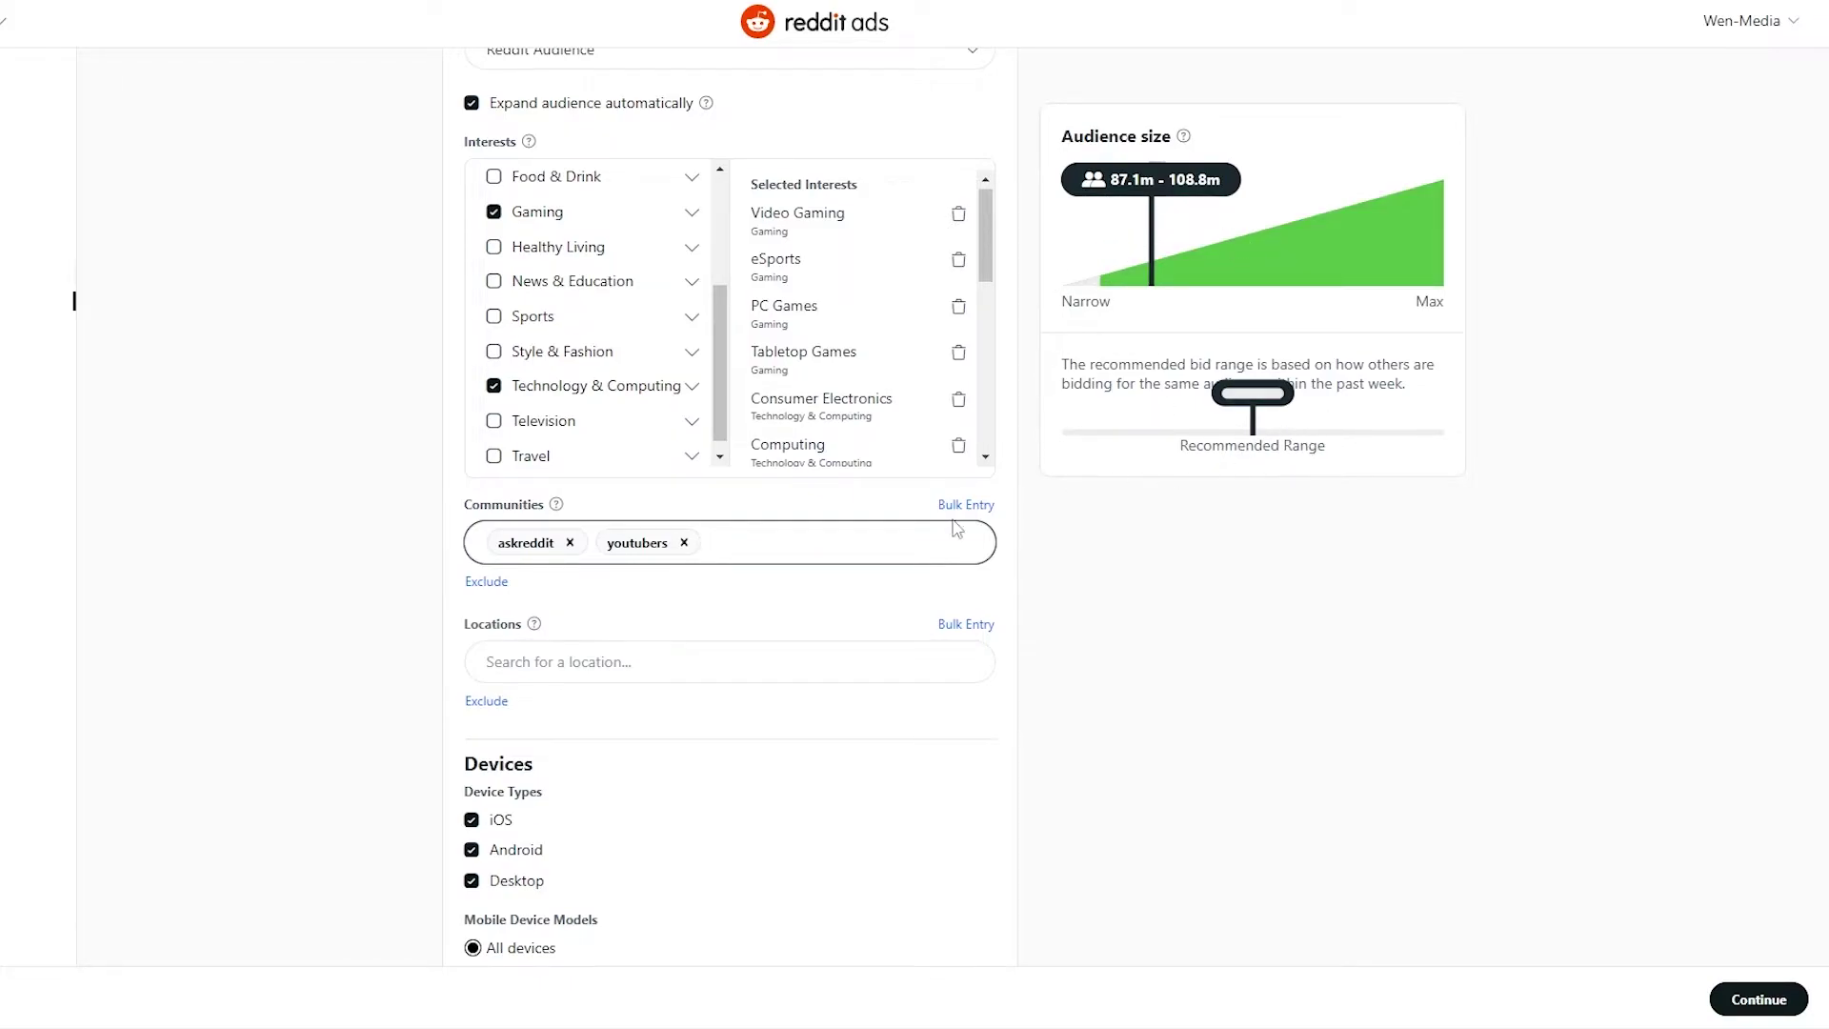
Step: Add the videos and technology communities to the audience targeting
click(851, 548)
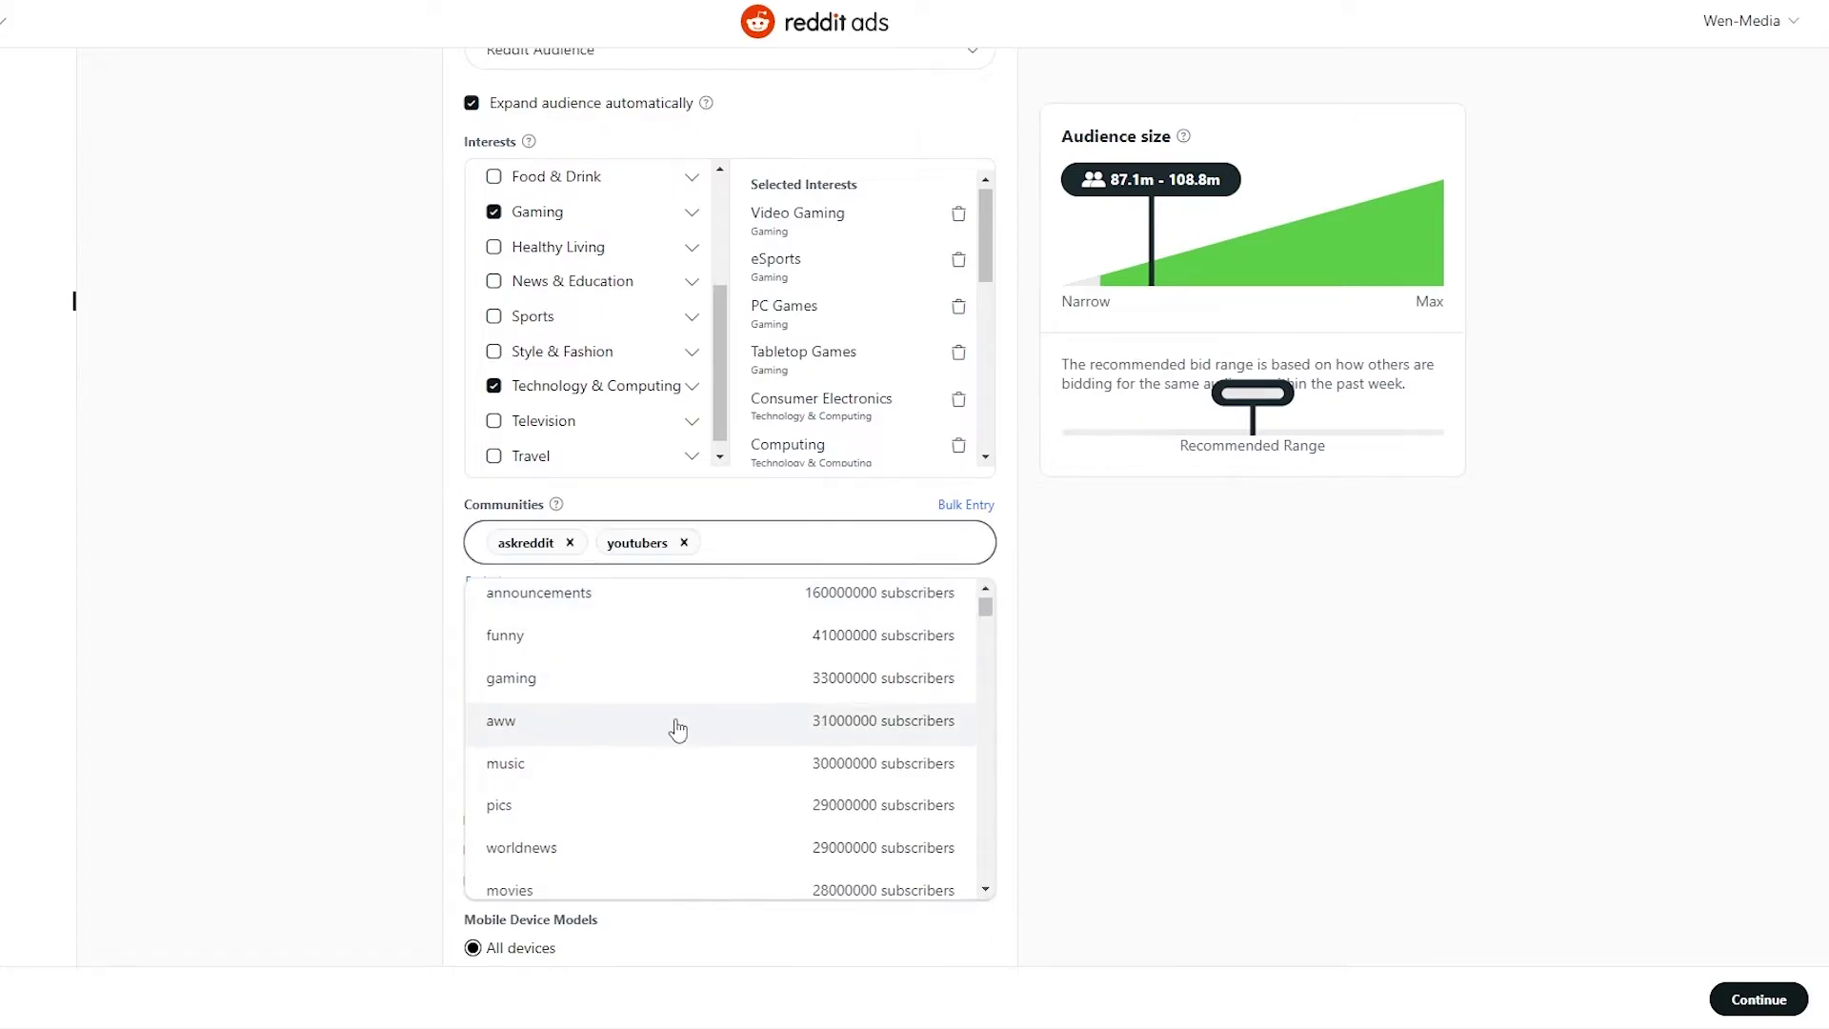
scroll(674, 727, down, 4)
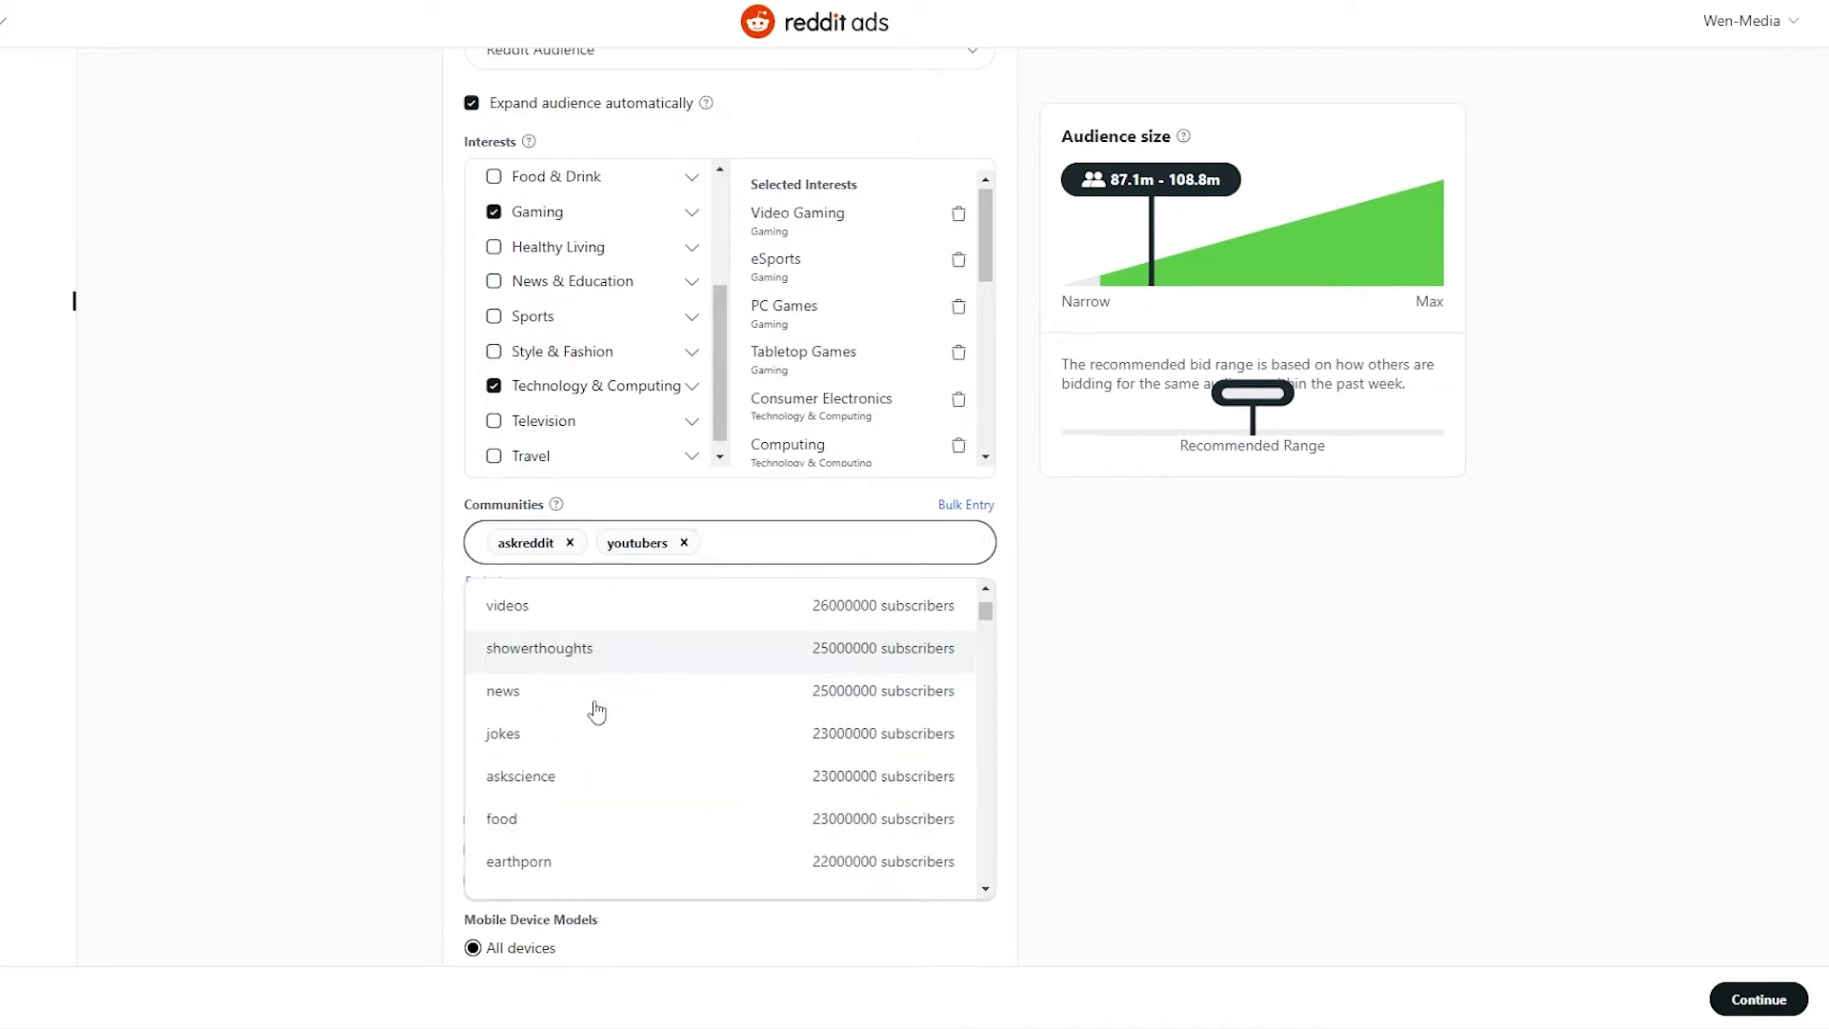
click(610, 614)
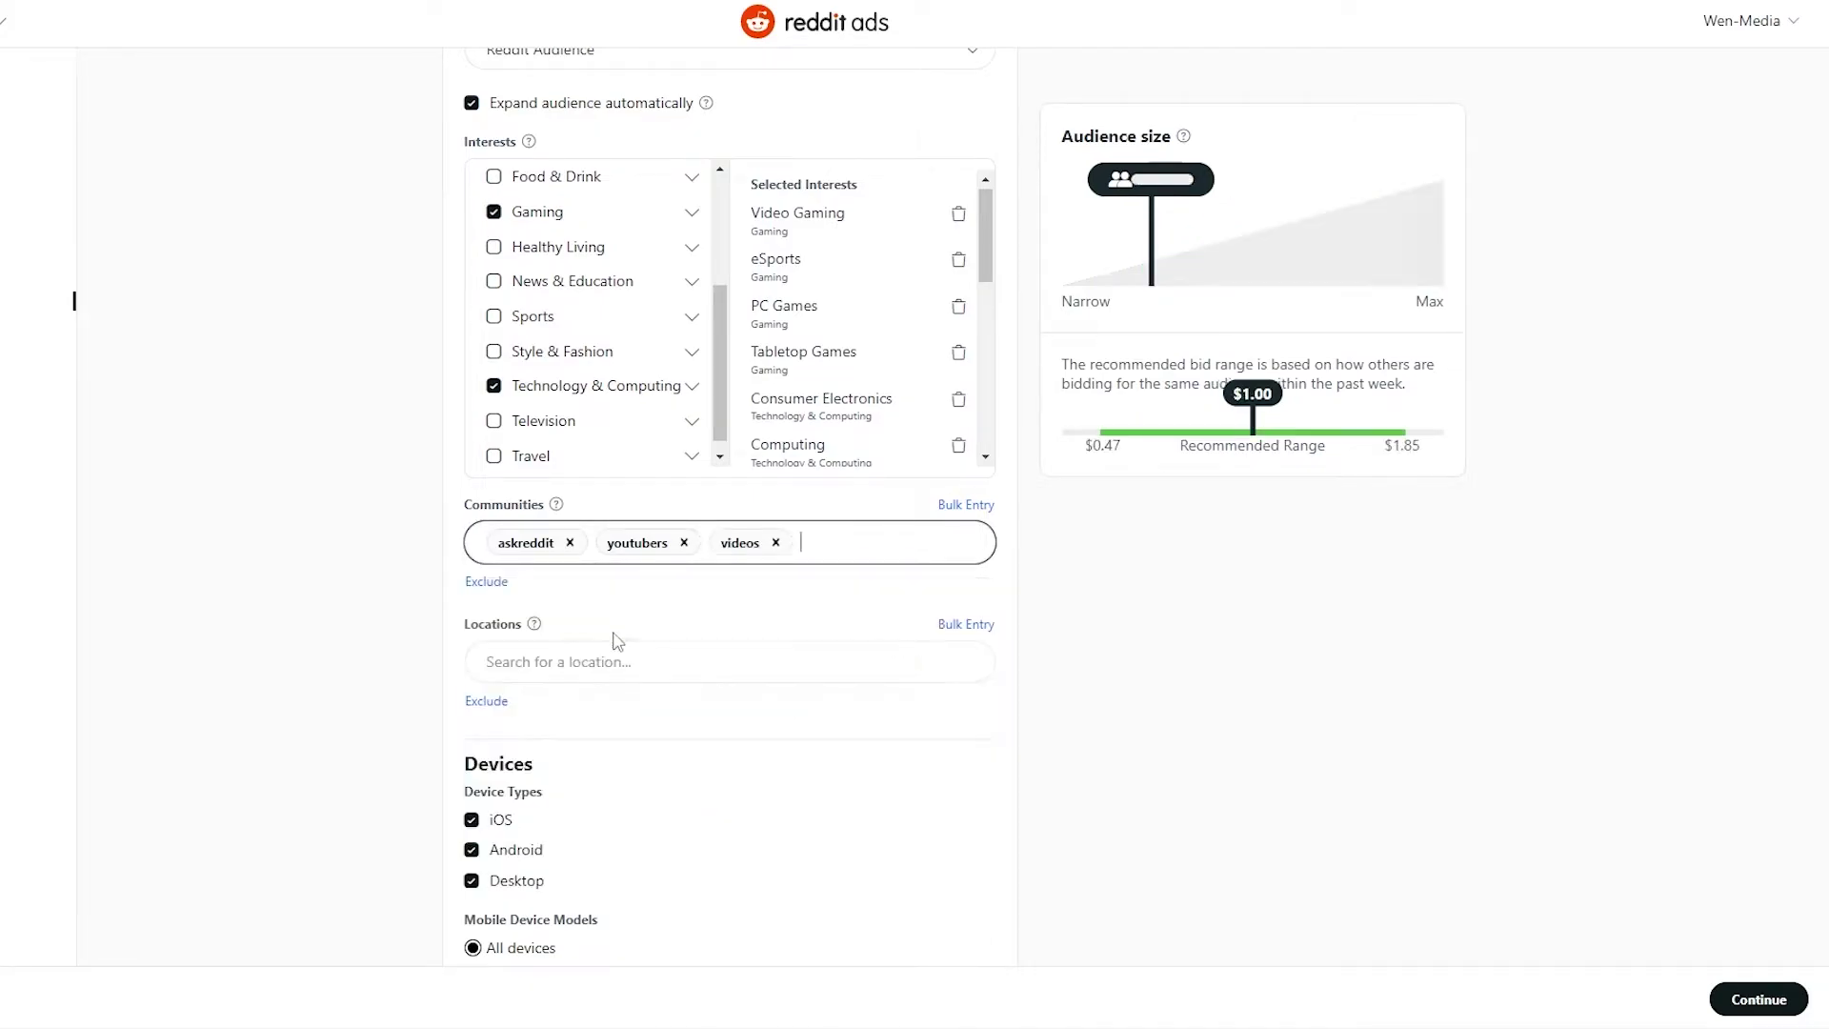
click(854, 557)
scroll(690, 808, down, 5)
scroll(689, 811, down, 8)
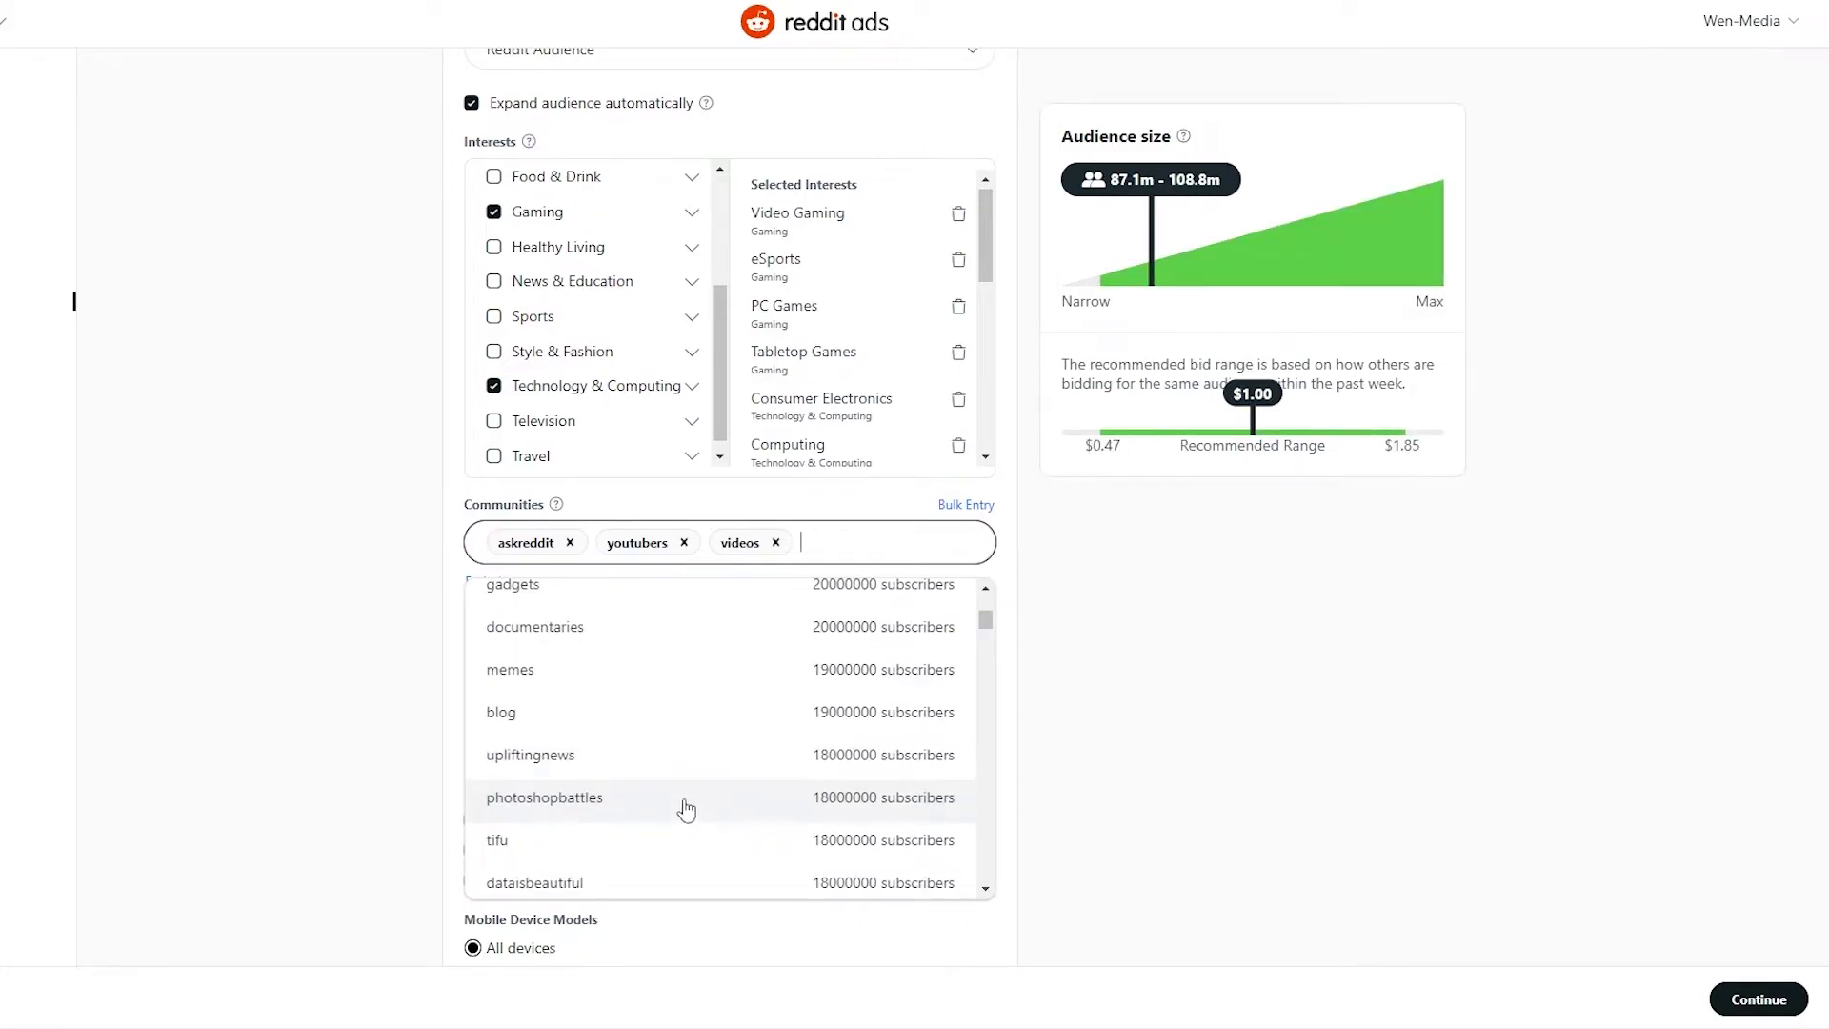
scroll(690, 808, down, 10)
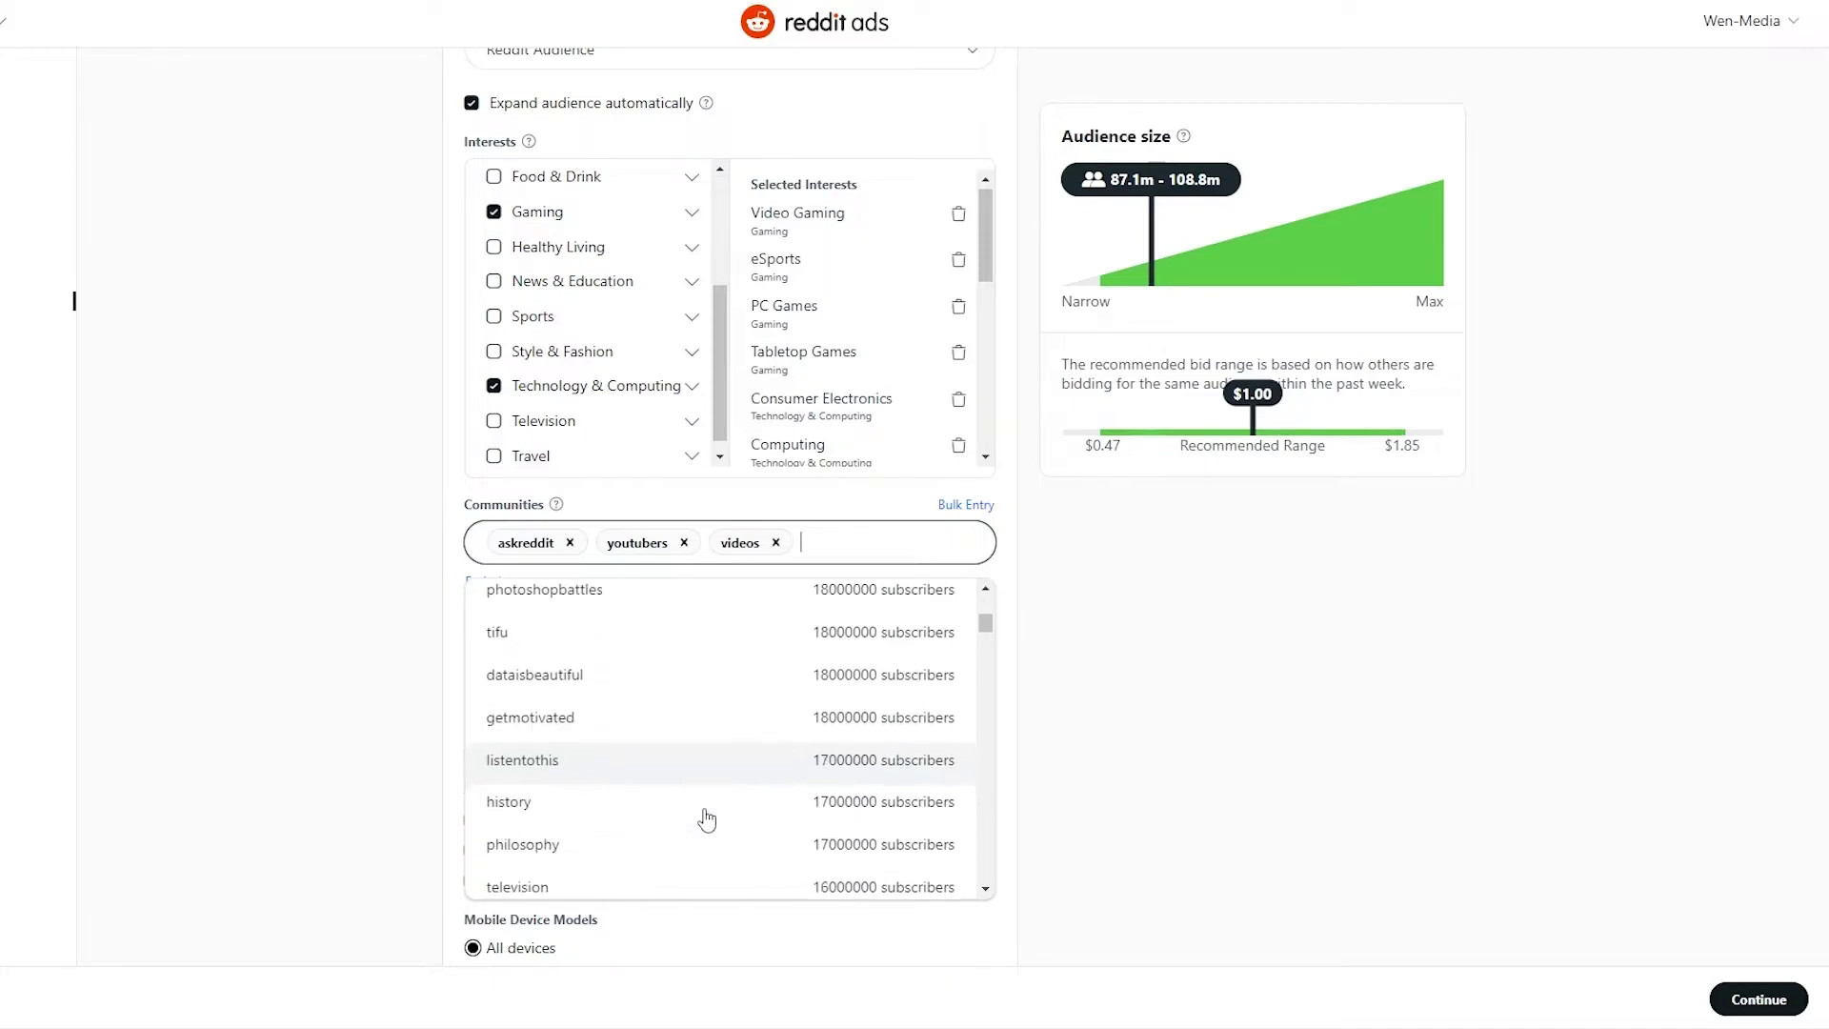
scroll(701, 827, down, 3)
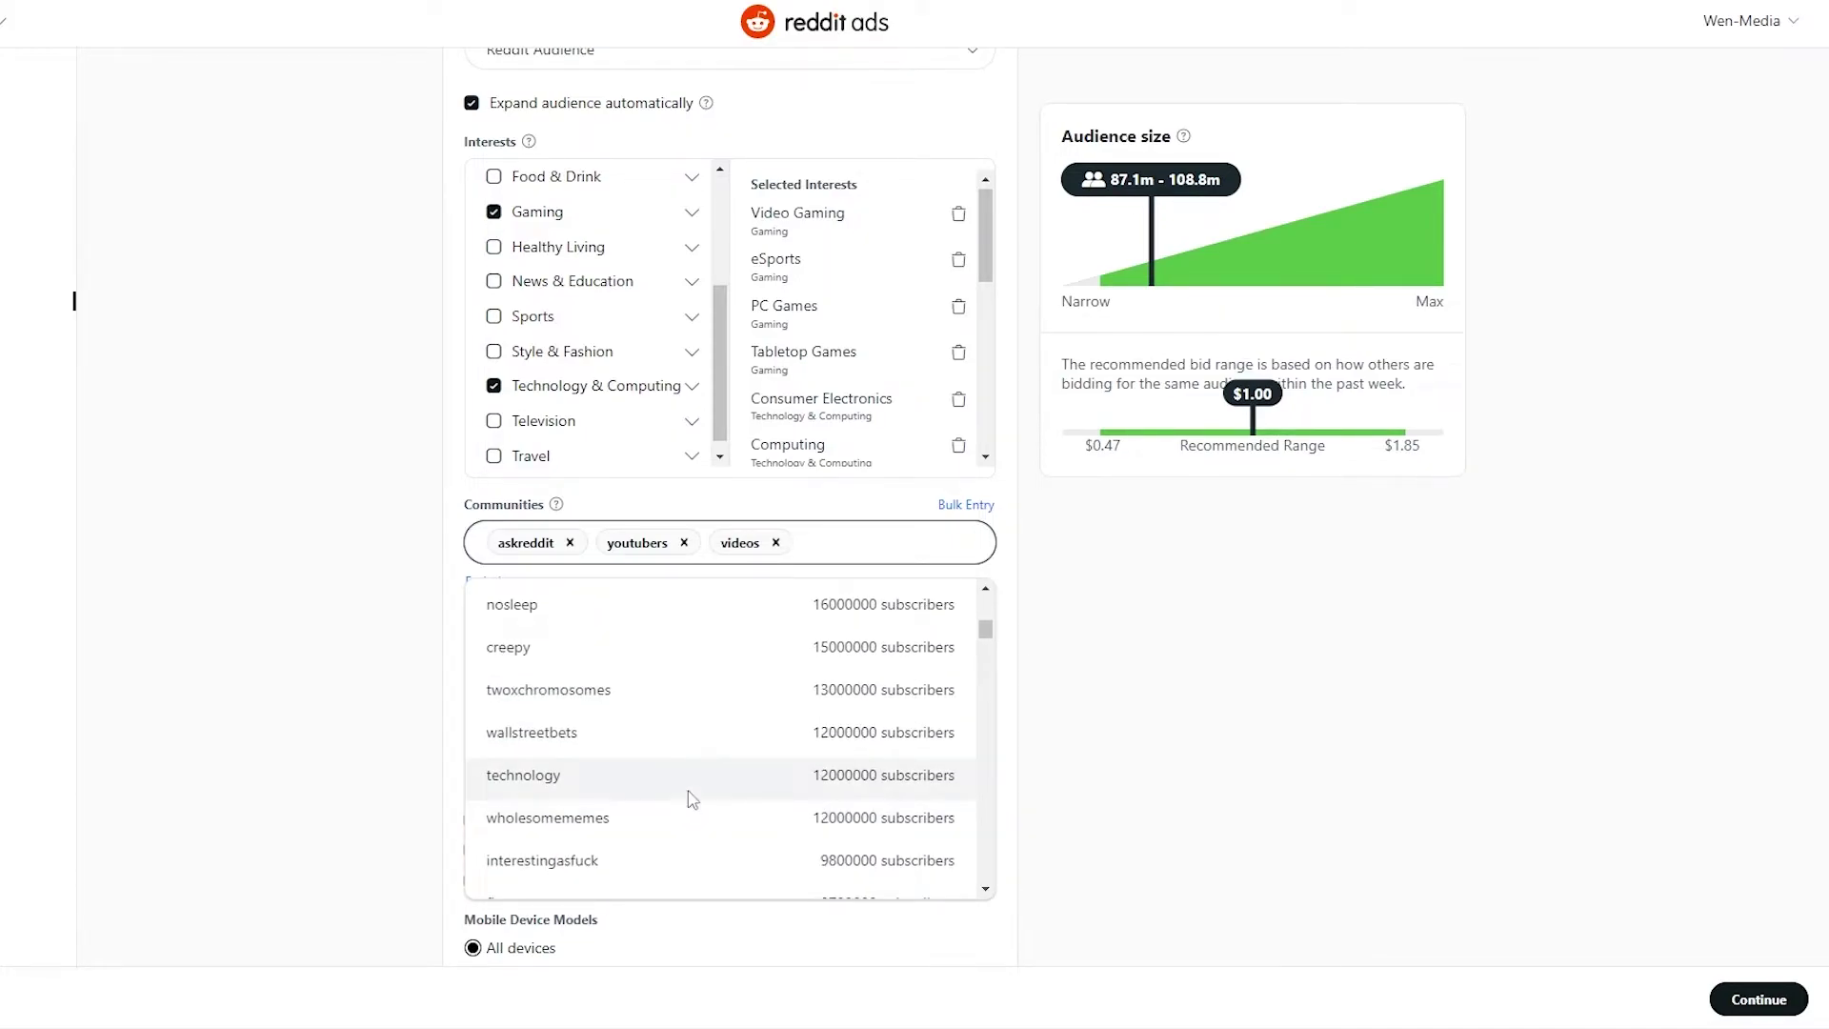
click(691, 799)
Step: Find the software community with the search term "soft" and add it to the targeted communities
click(947, 558)
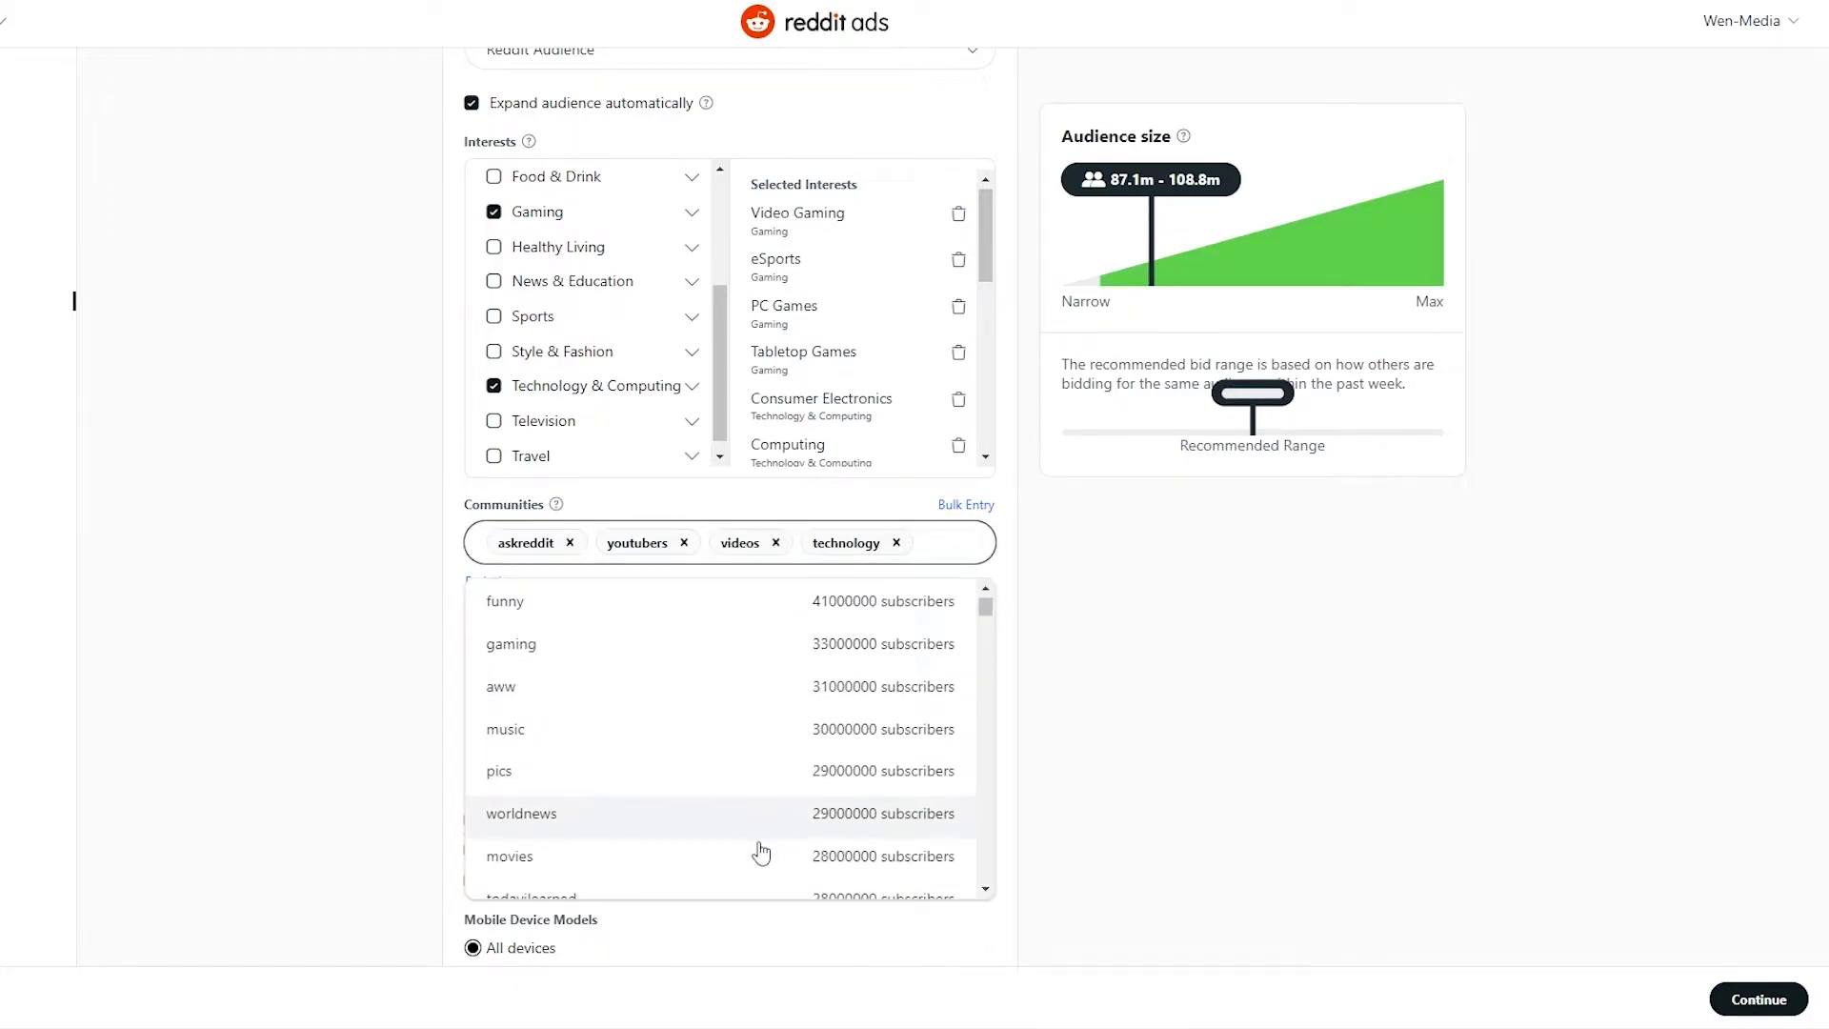
scroll(763, 848, down, 6)
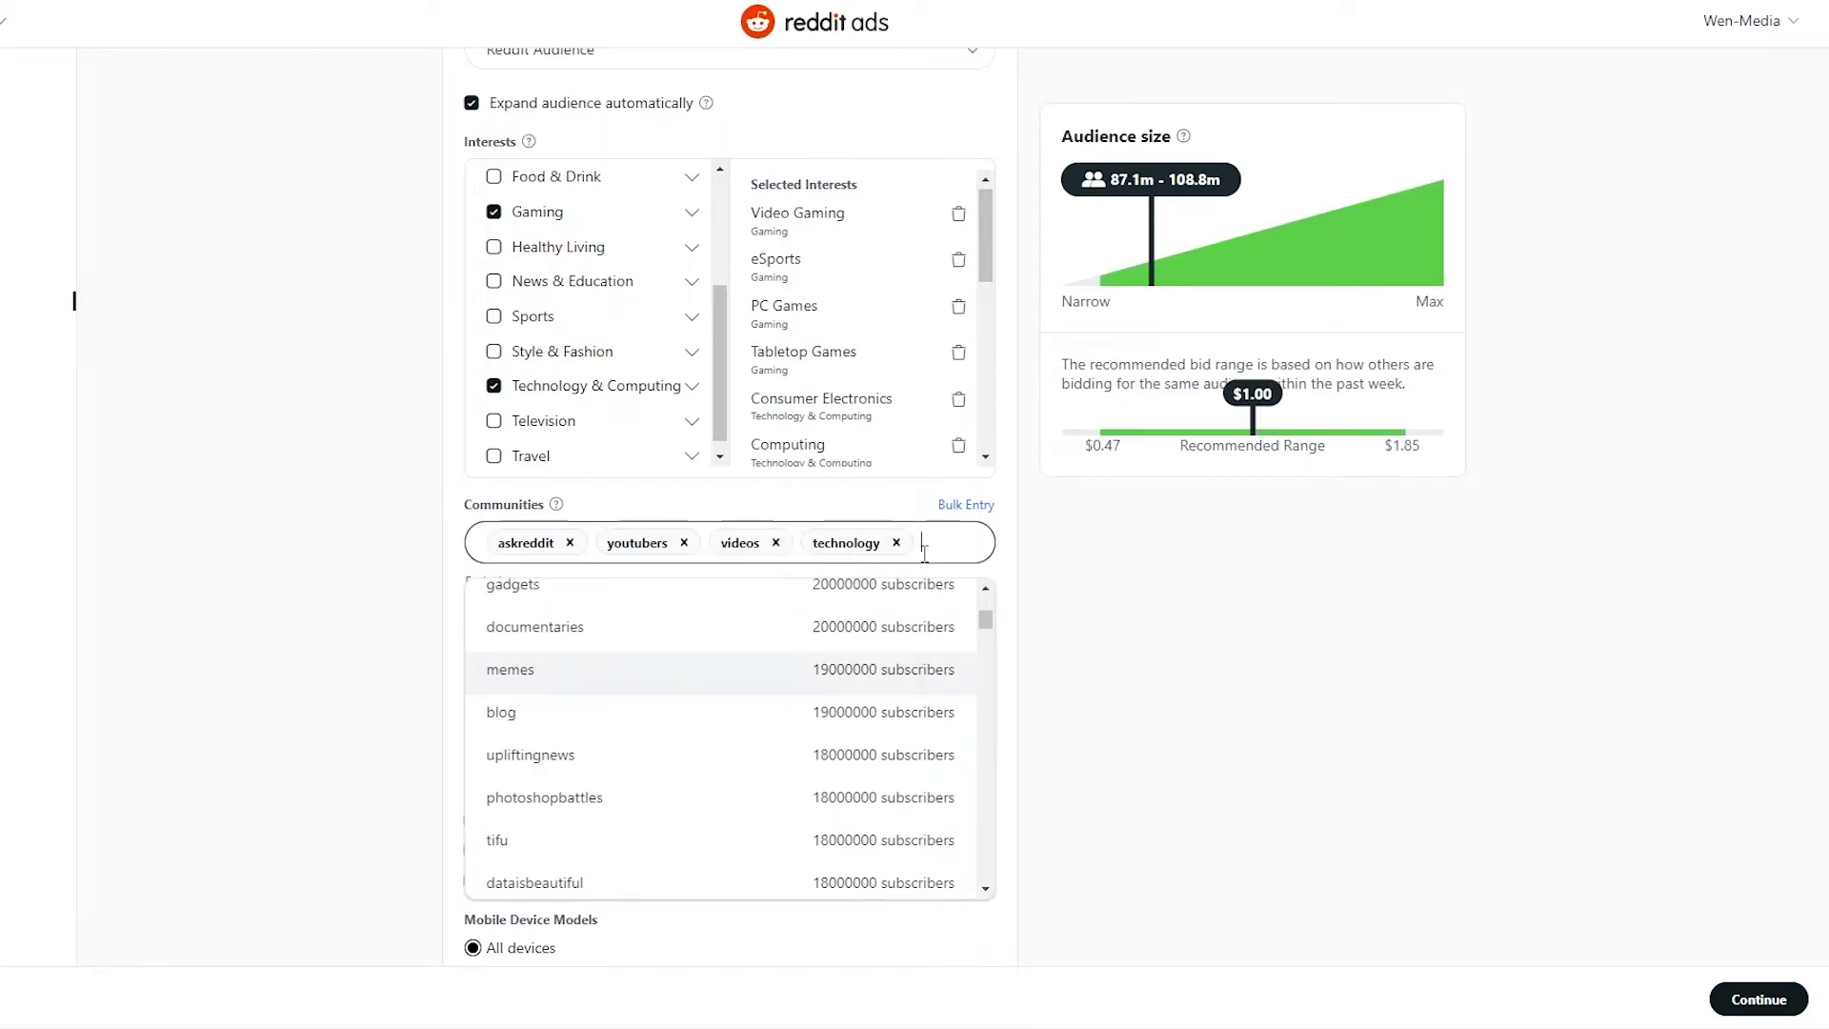
text(soft)
click(753, 664)
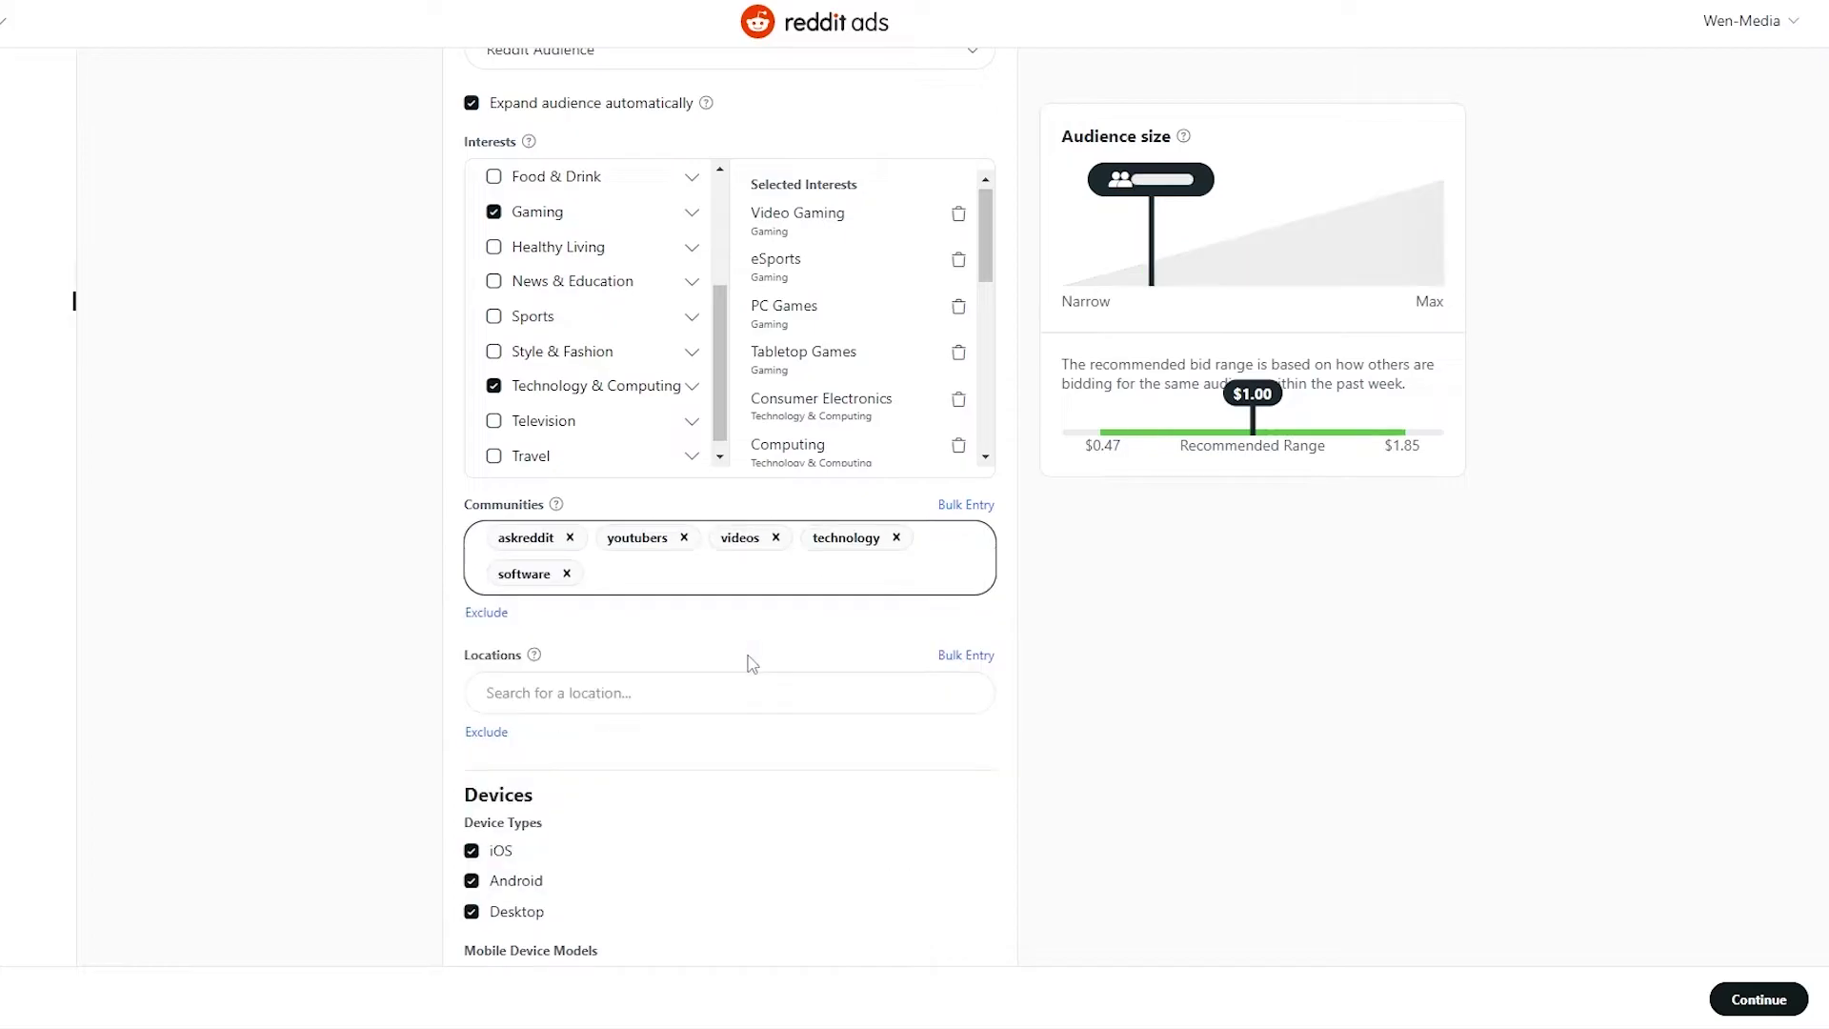
Step: Set the audience location to New York
scroll(791, 686, down, 2)
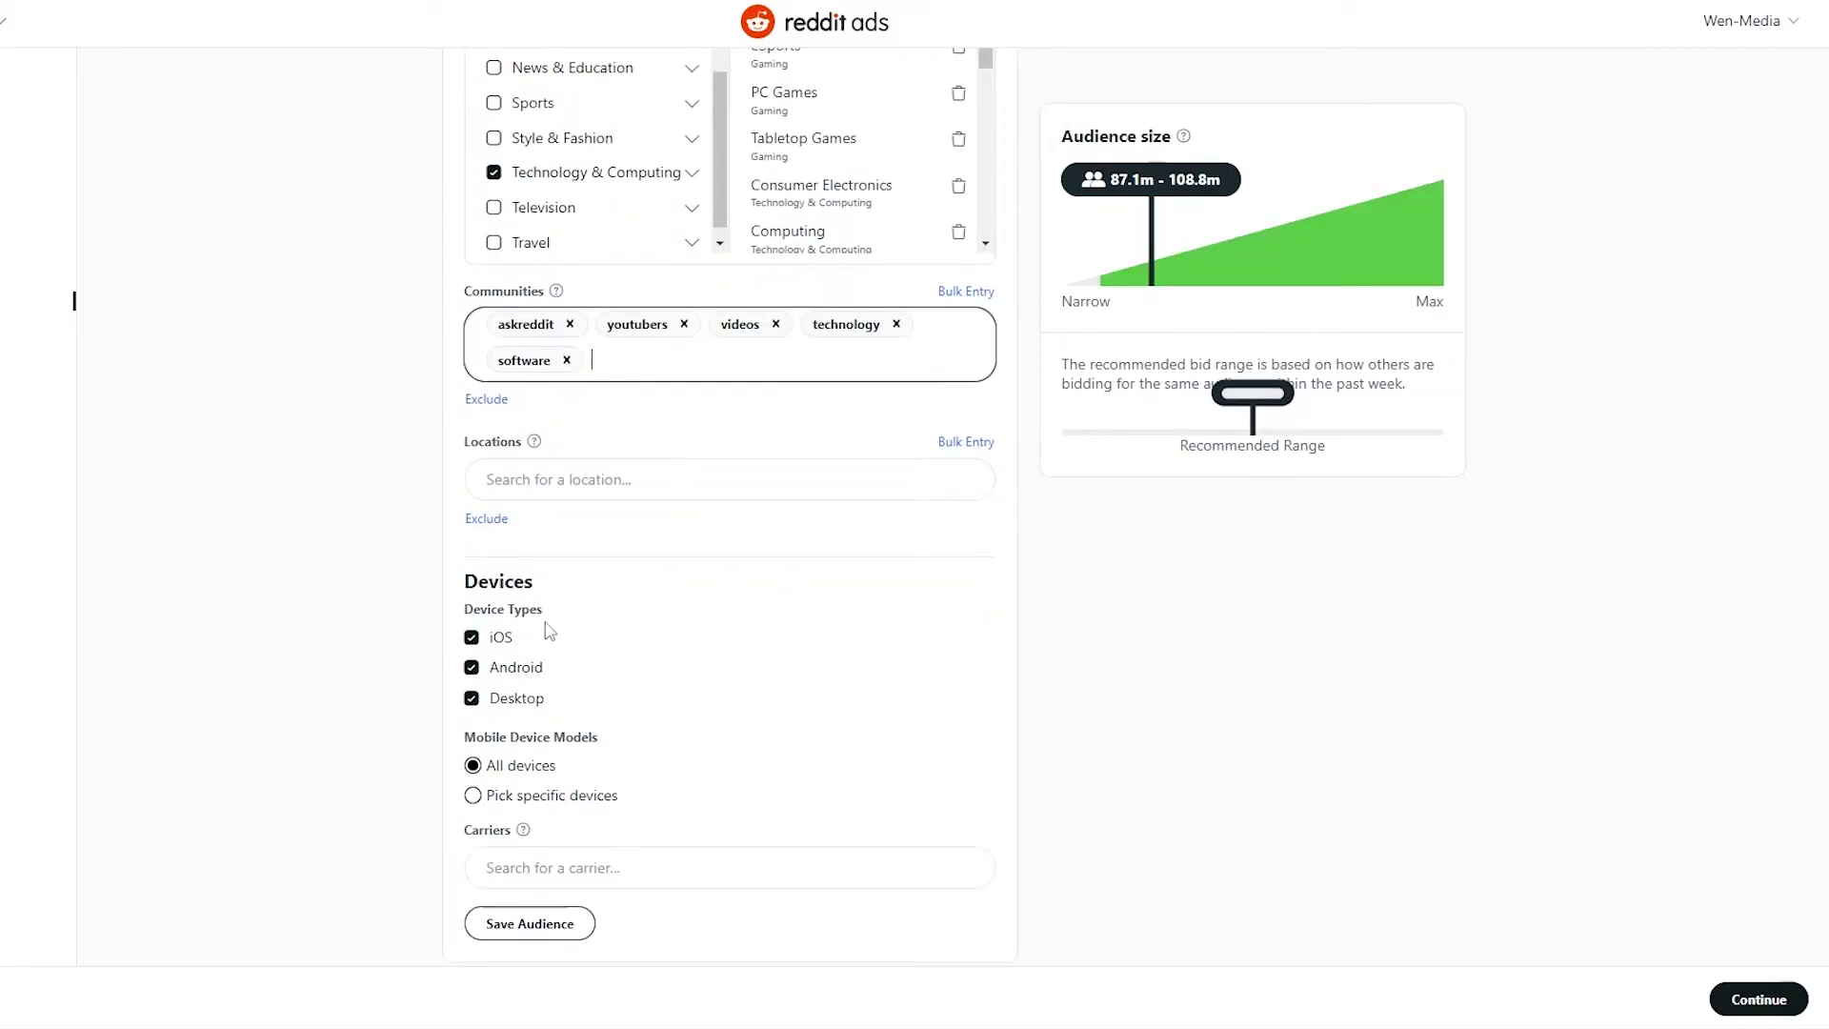
click(651, 479)
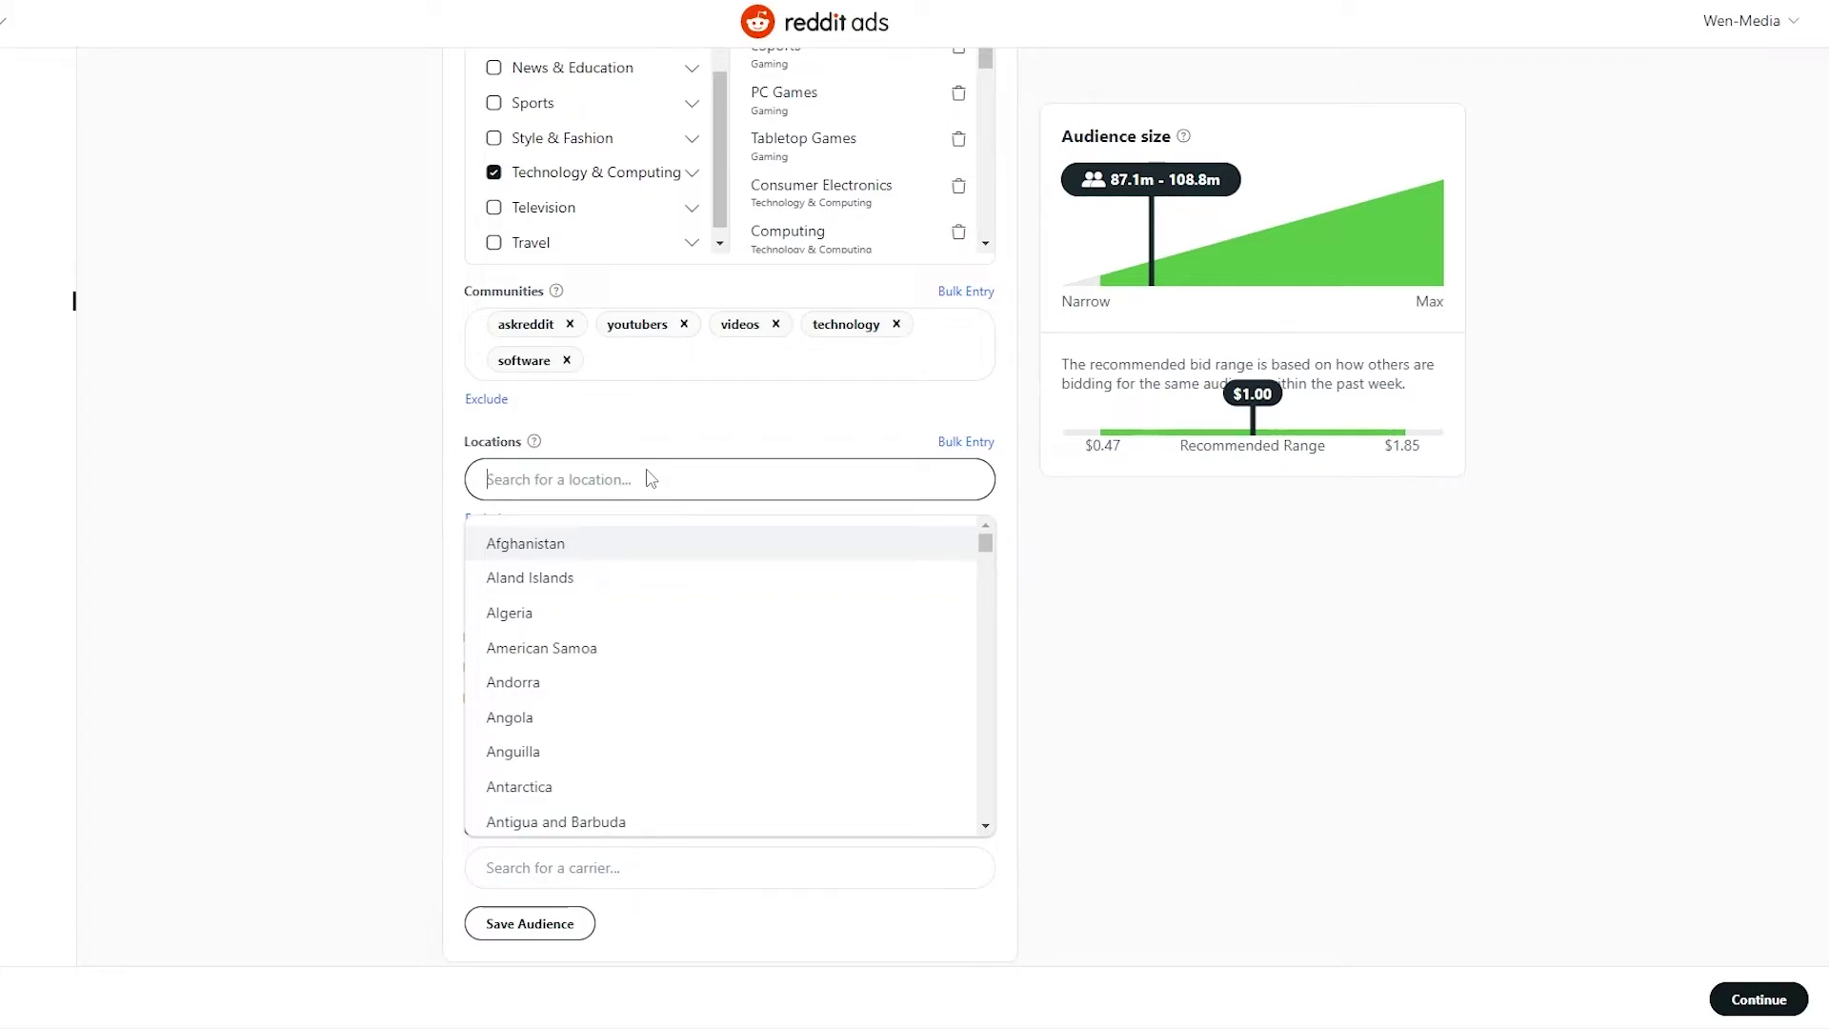
text(new york)
key(Return)
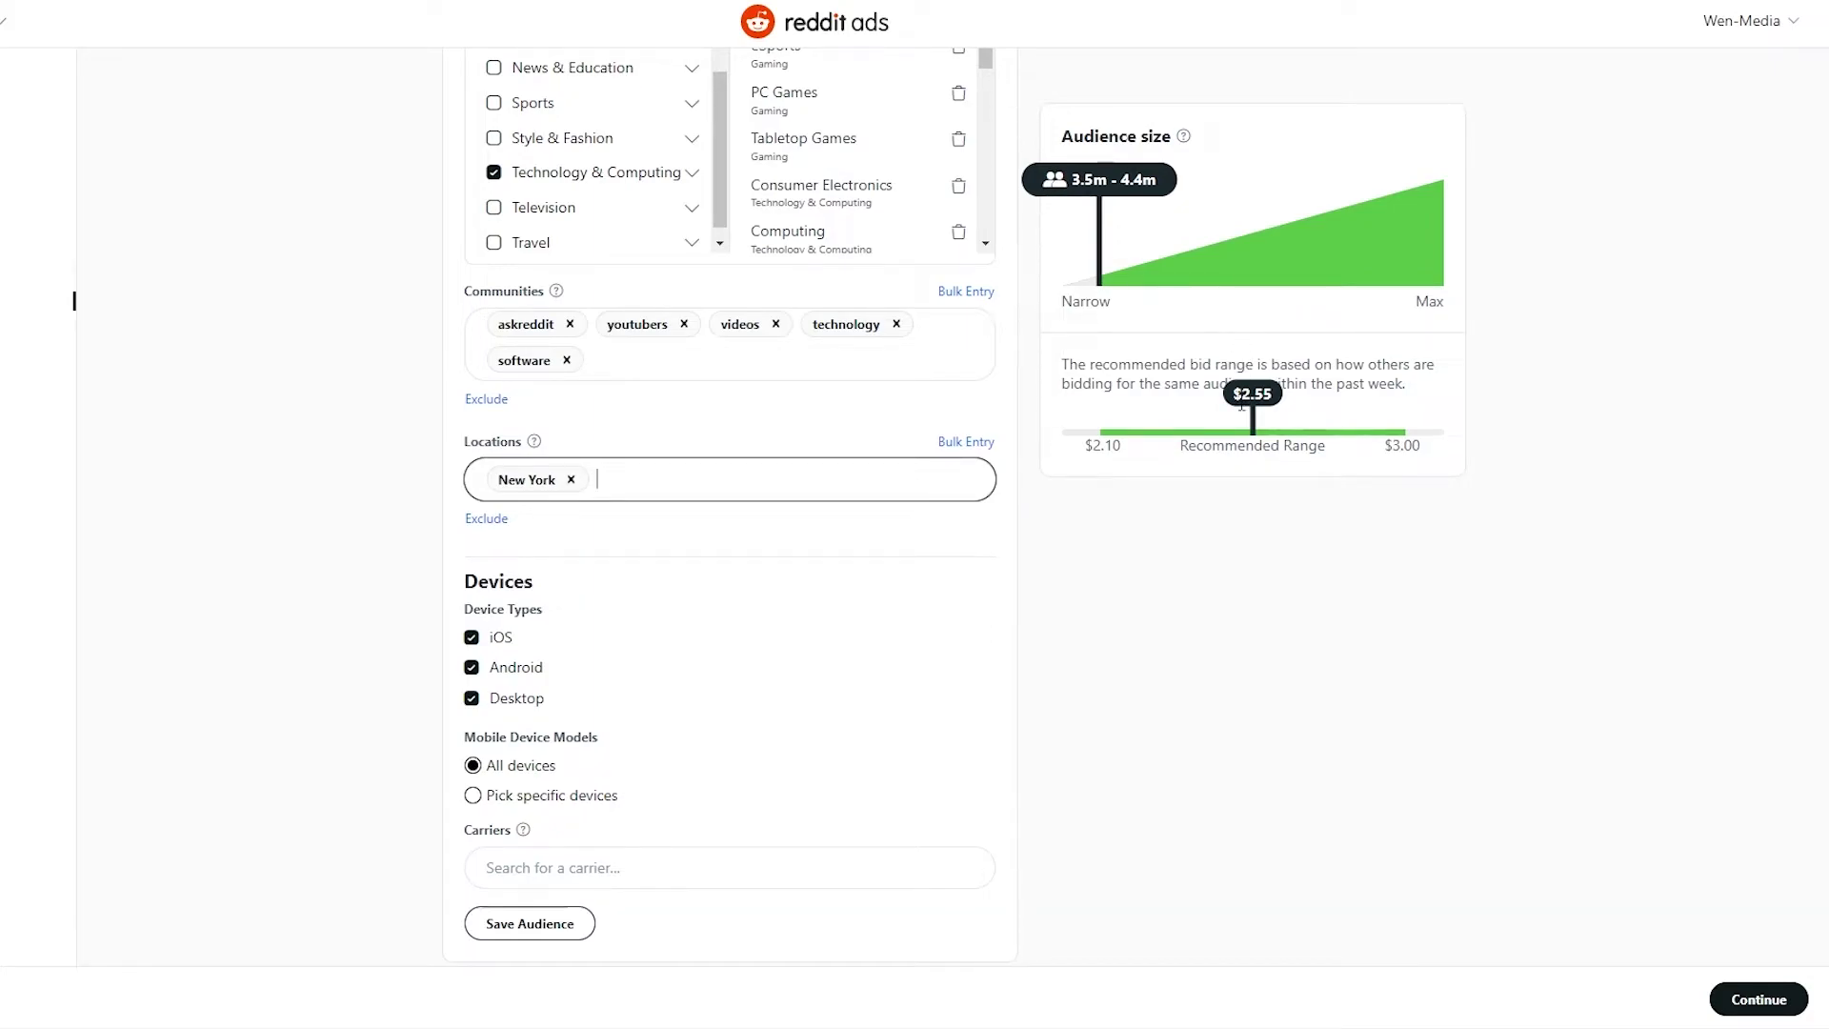
click(1242, 408)
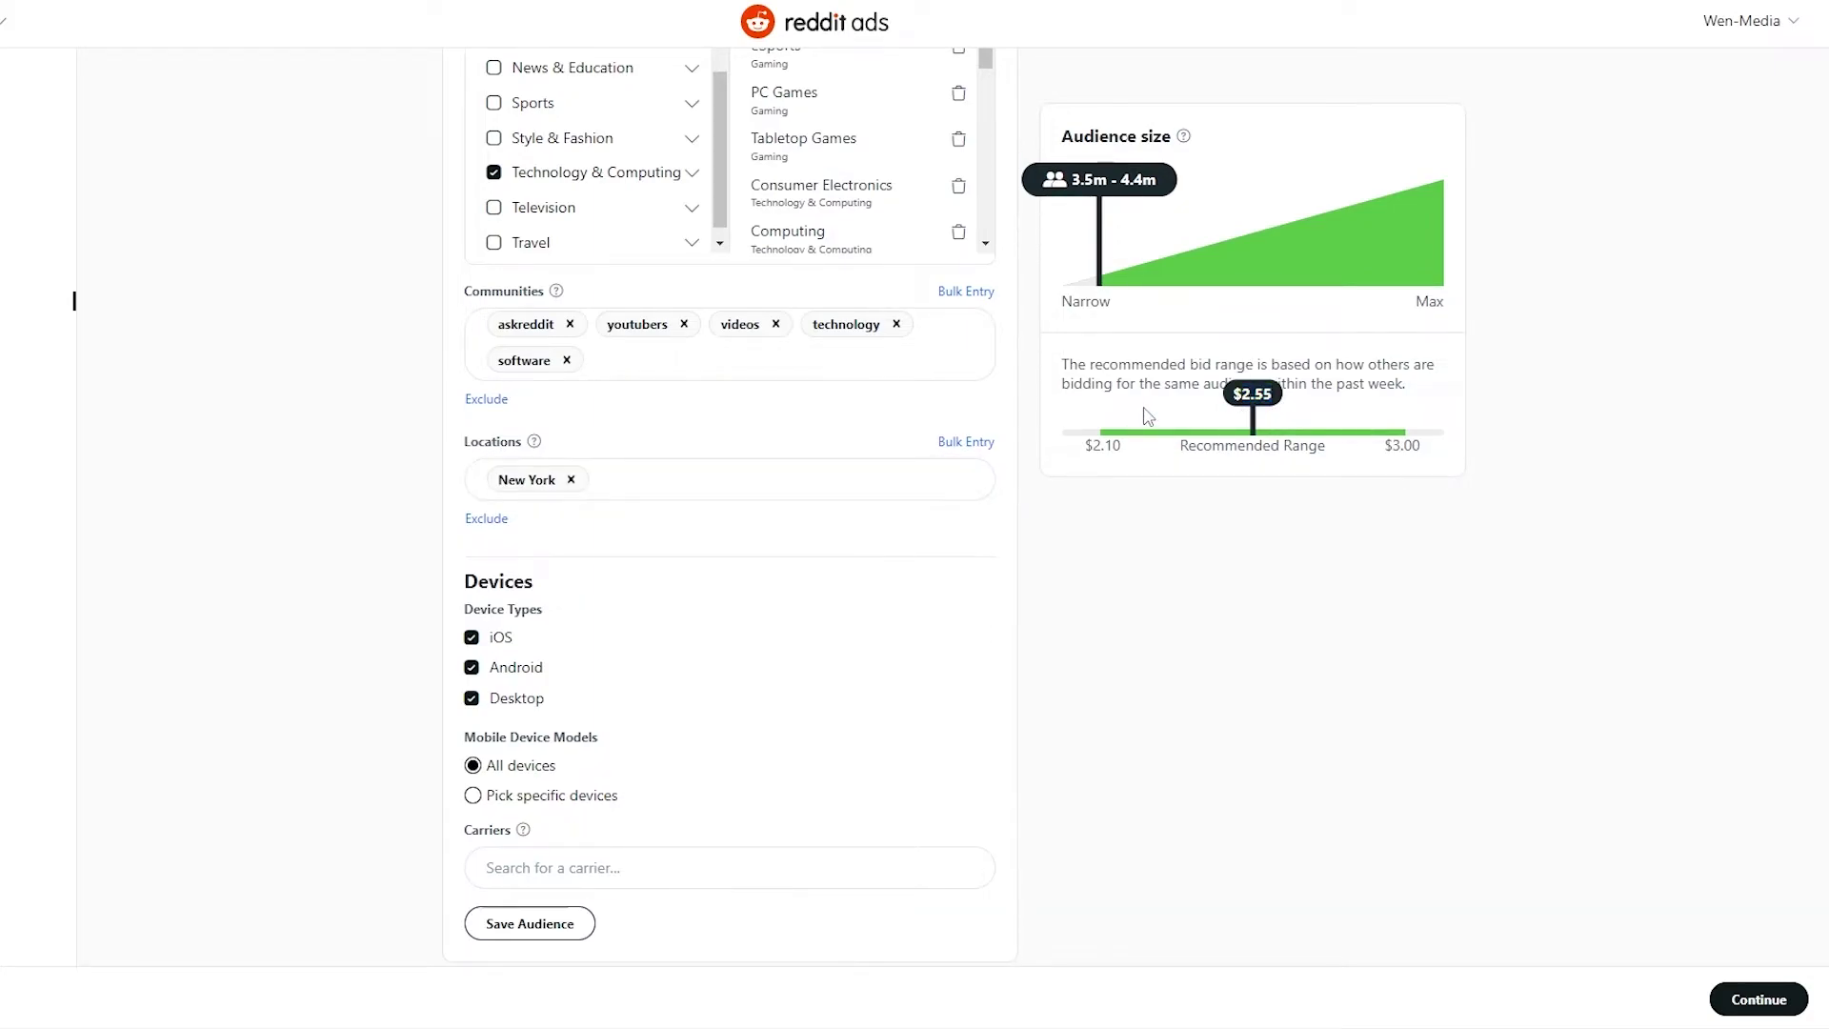
Step: Exclude iOS from the targeted device types, keeping Android and Desktop, and check the recommended bid
scroll(870, 486, down, 2)
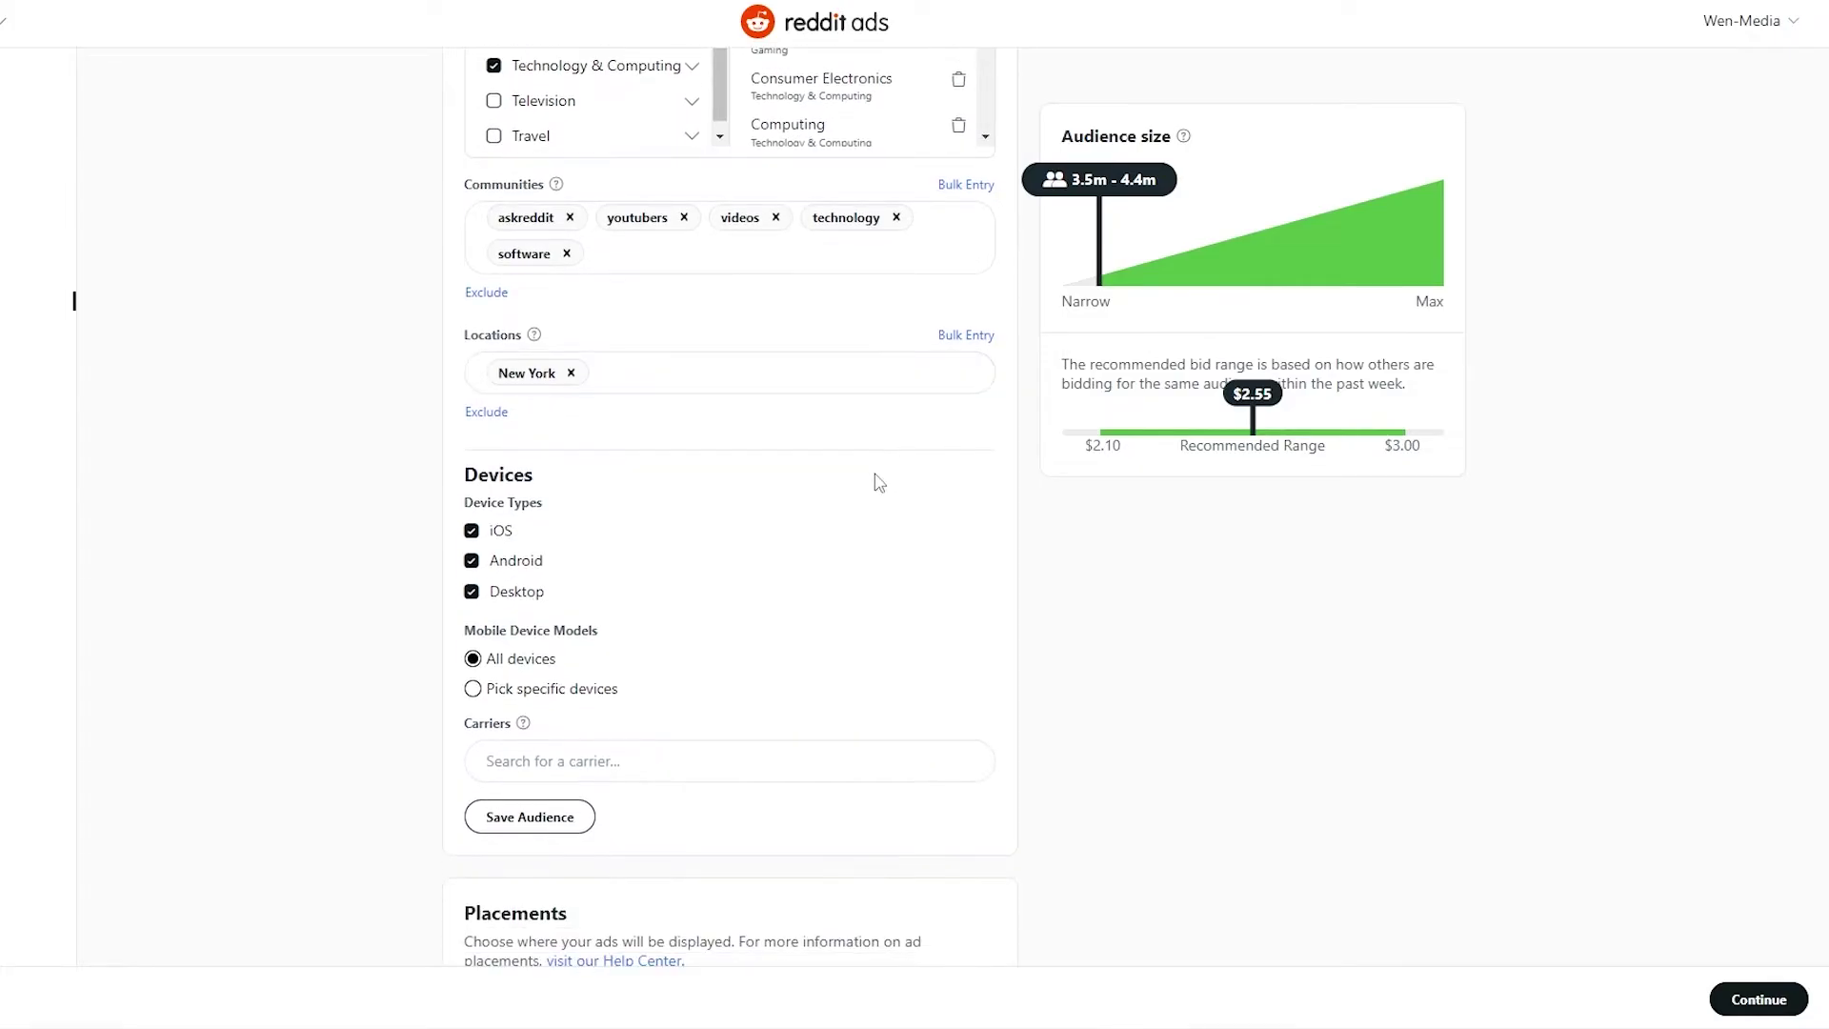
scroll(572, 672, down, 3)
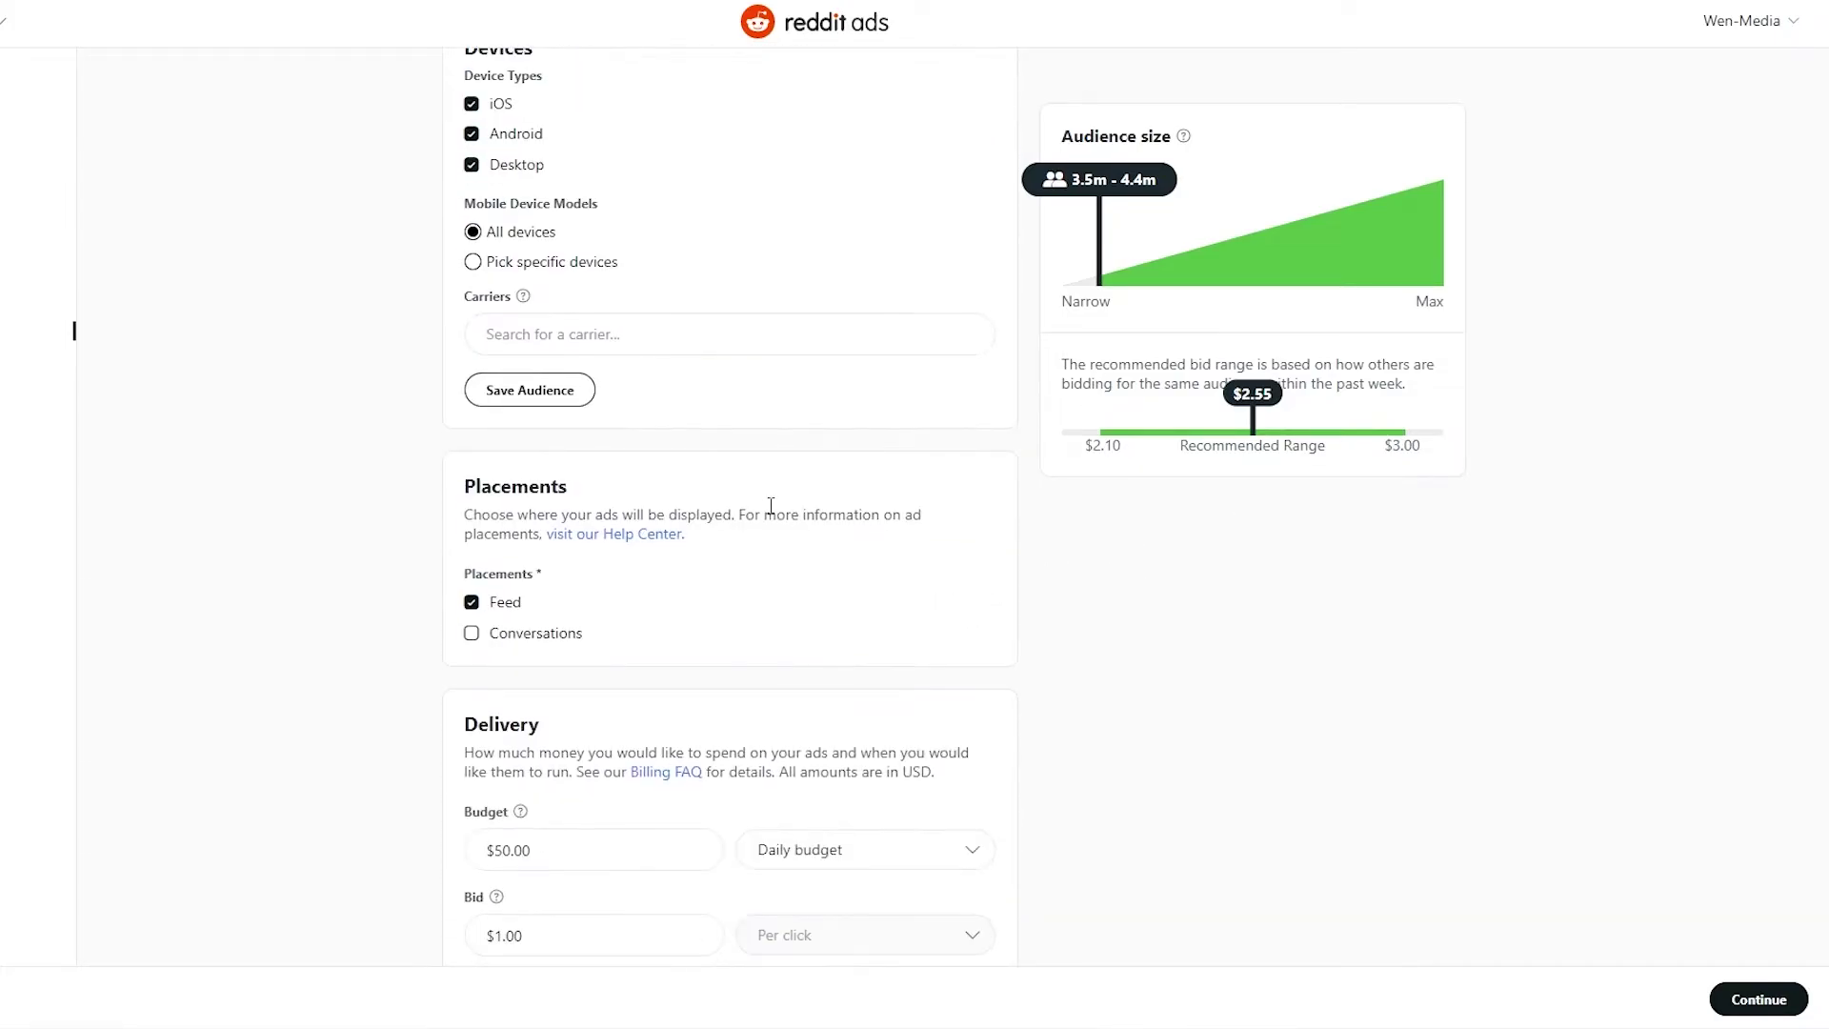
scroll(705, 505, up, 1)
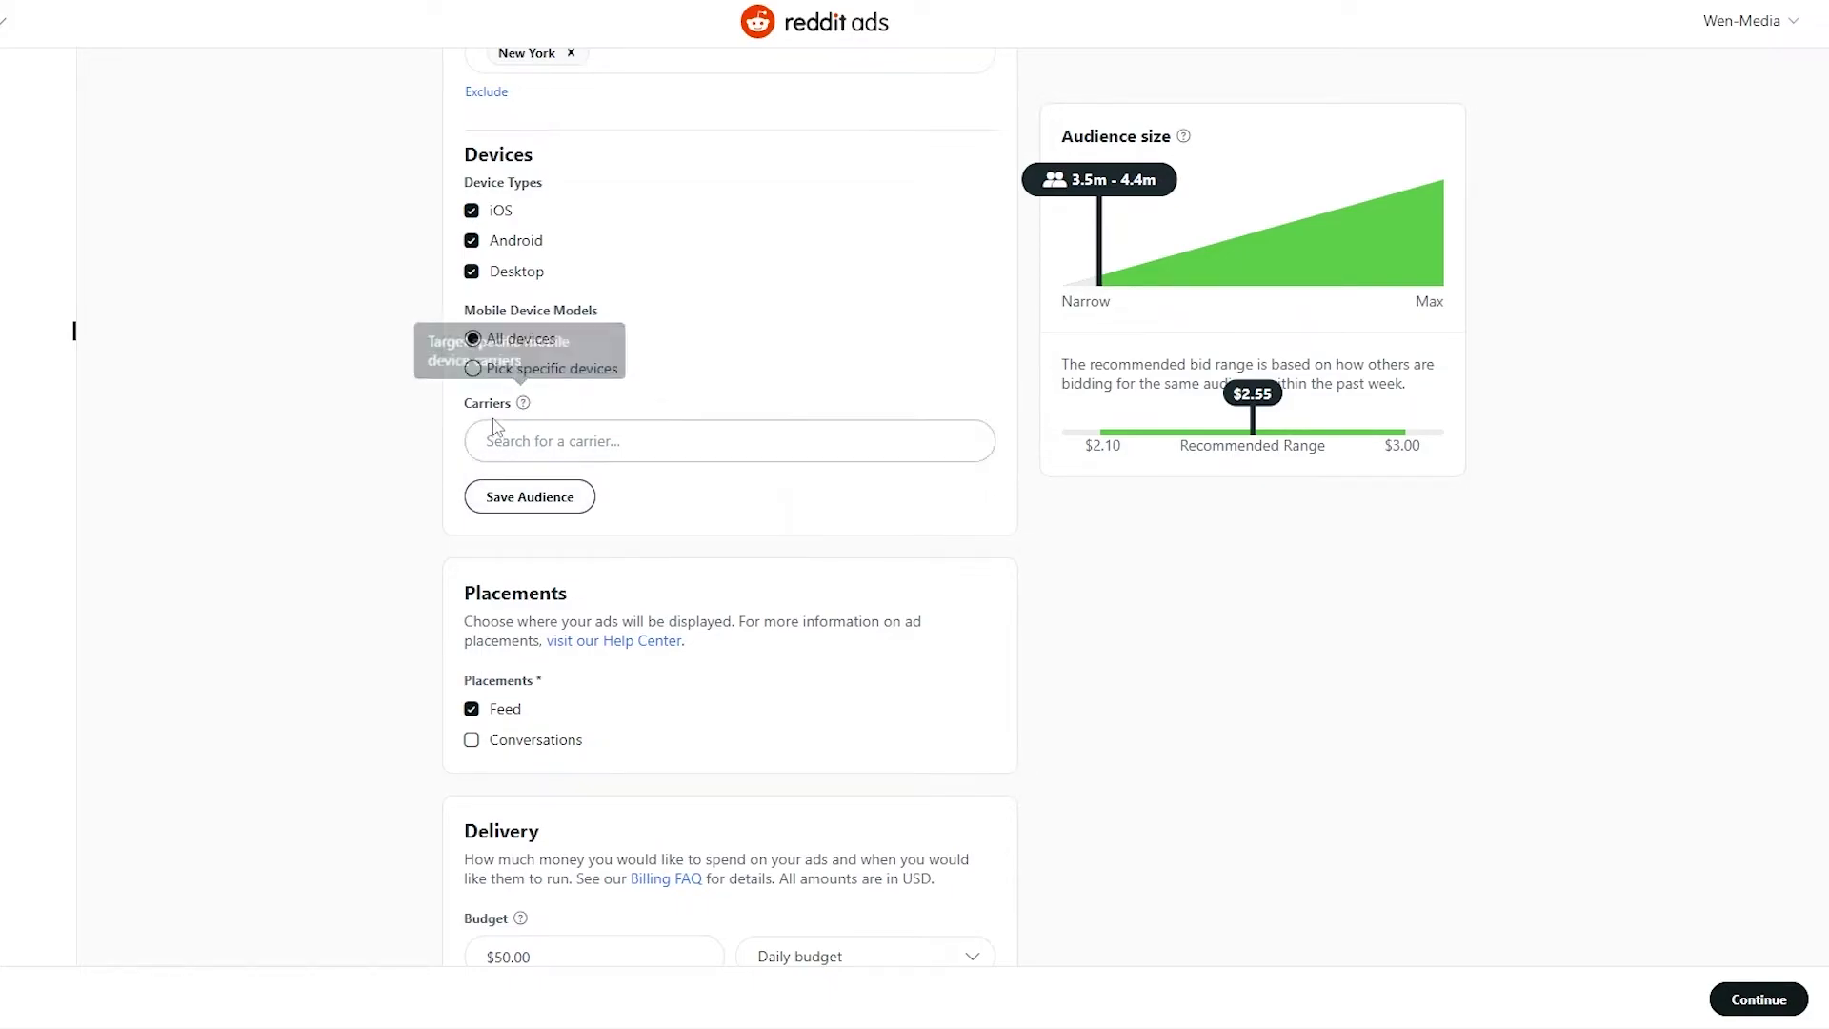
click(471, 211)
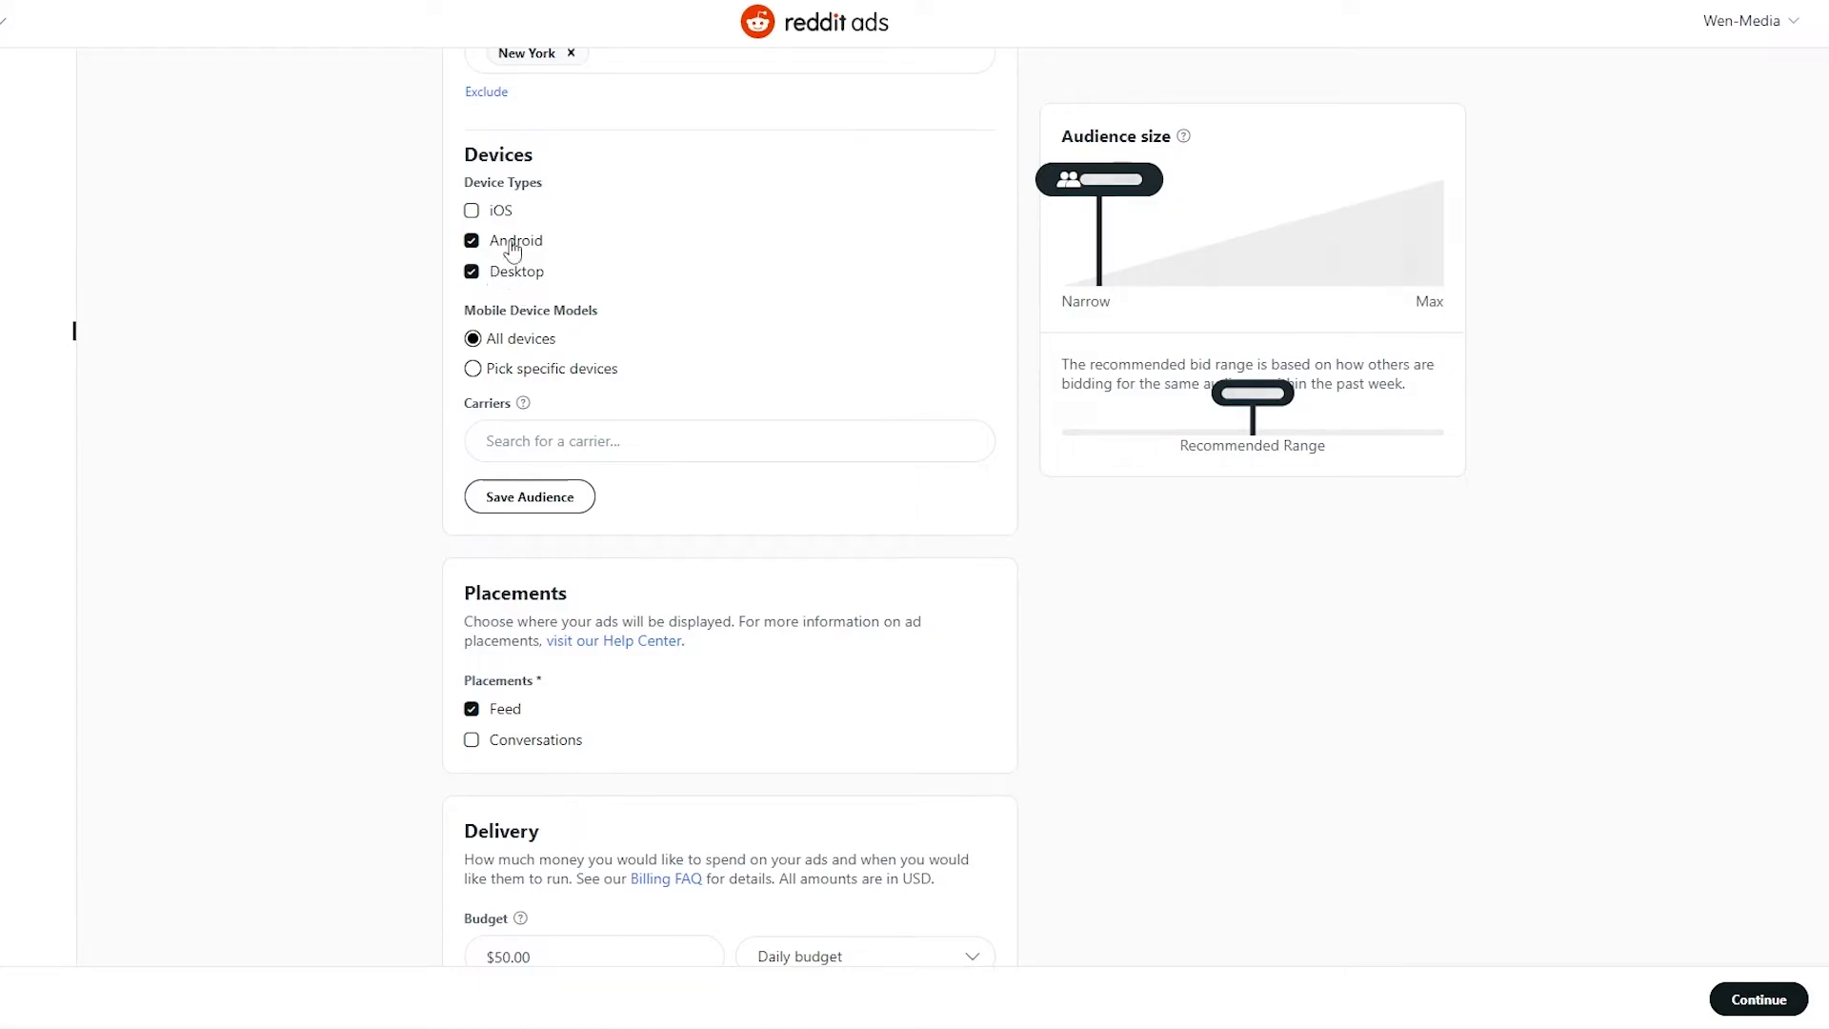
scroll(857, 391, up, 1)
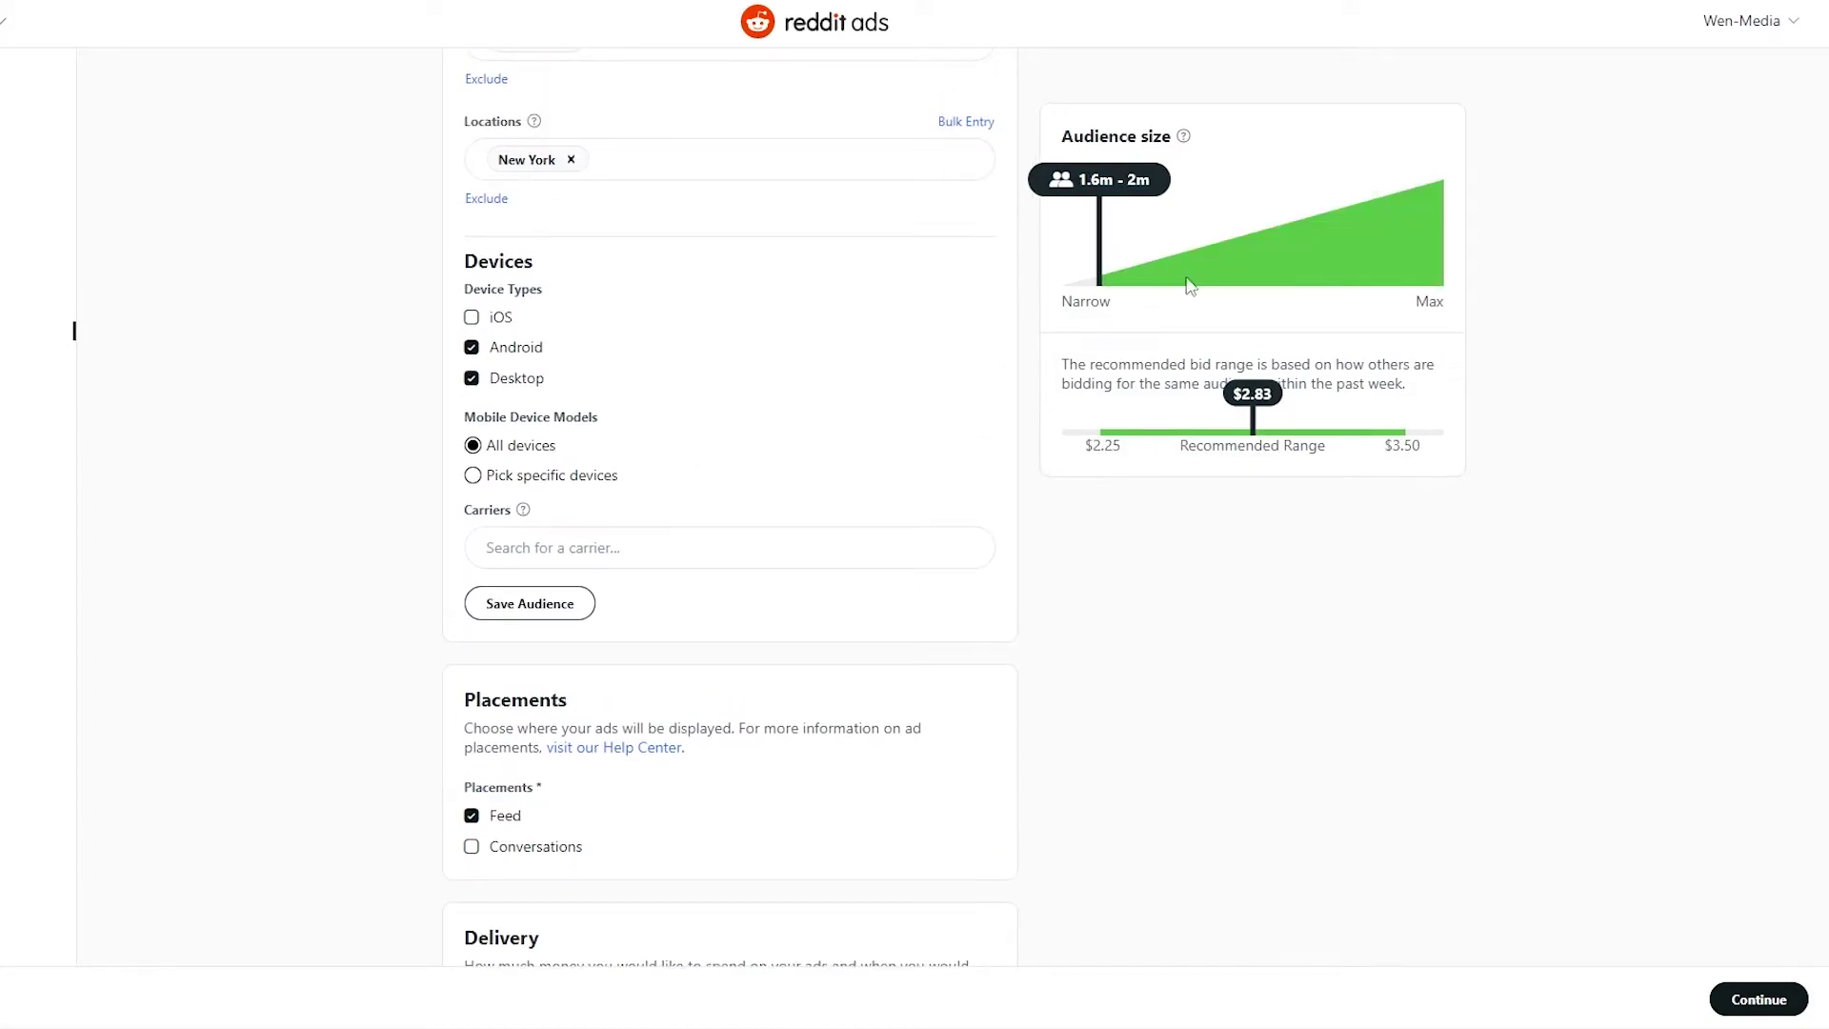
drag(1239, 404, 1279, 404)
Step: Examine the available mobile carriers, then the ad group's placement options and delivery settings
click(572, 557)
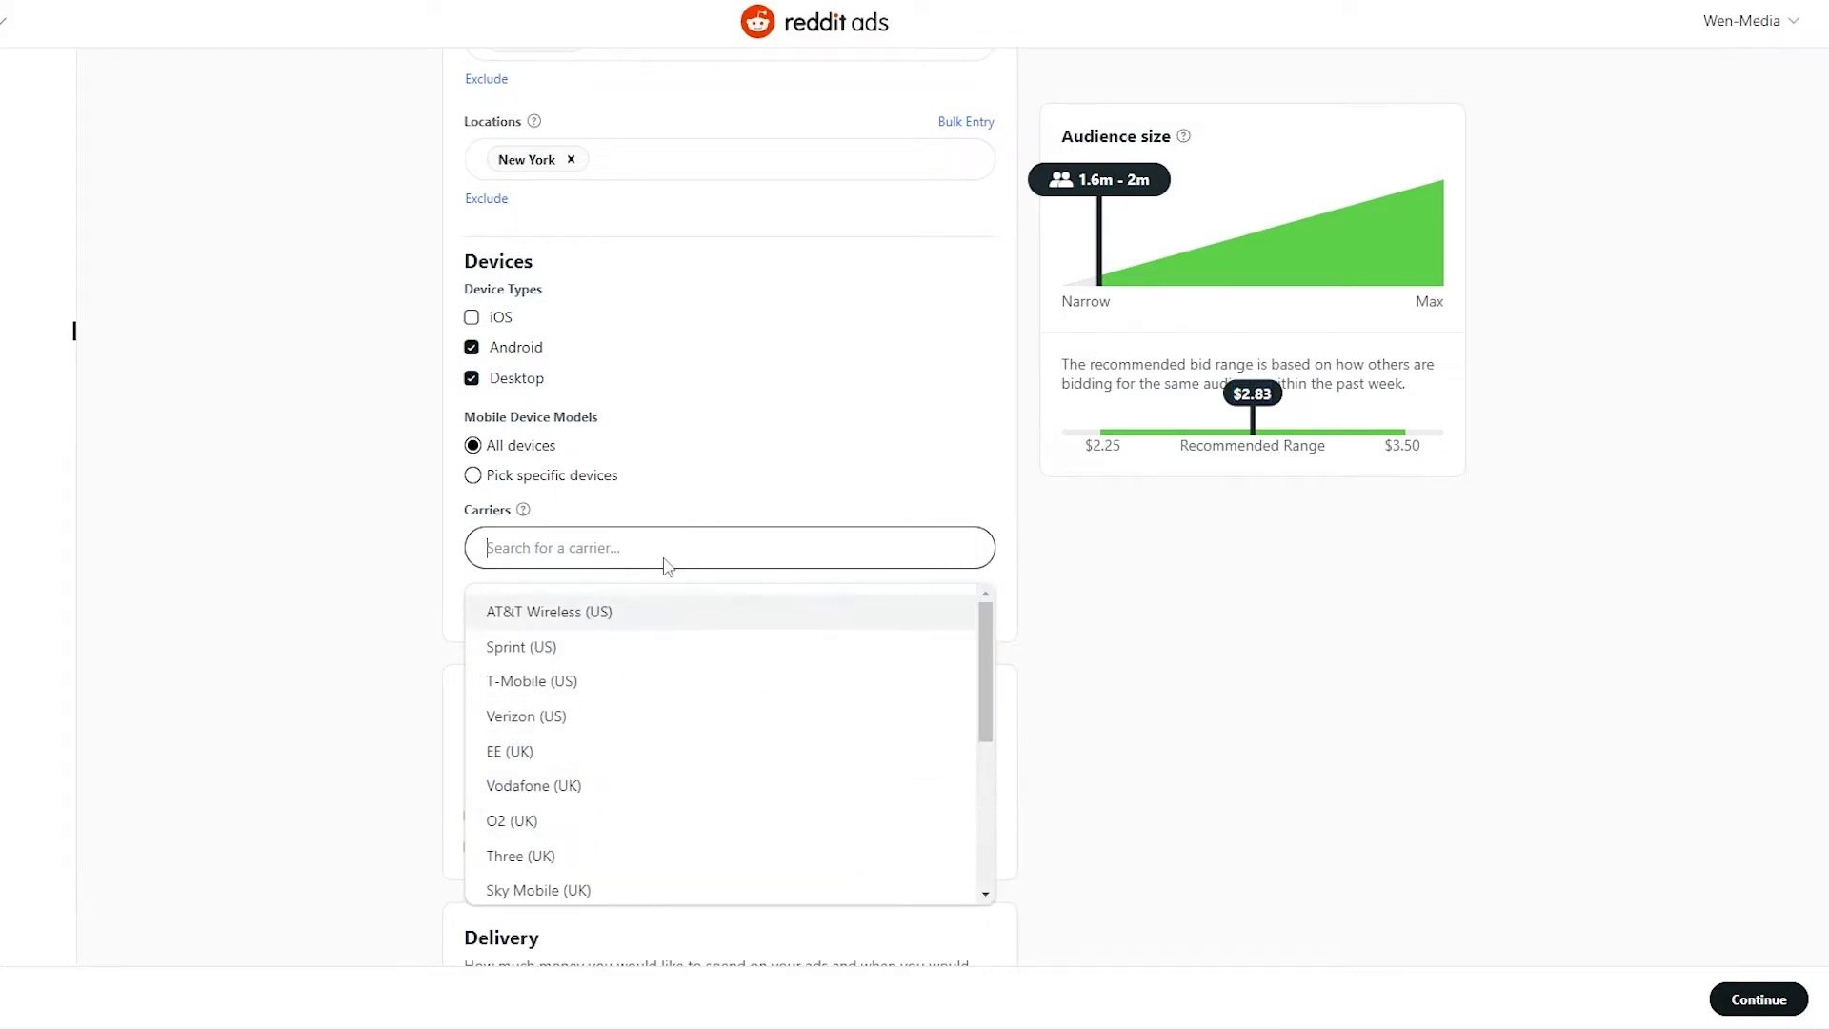
scroll(651, 763, down, 3)
click(1339, 686)
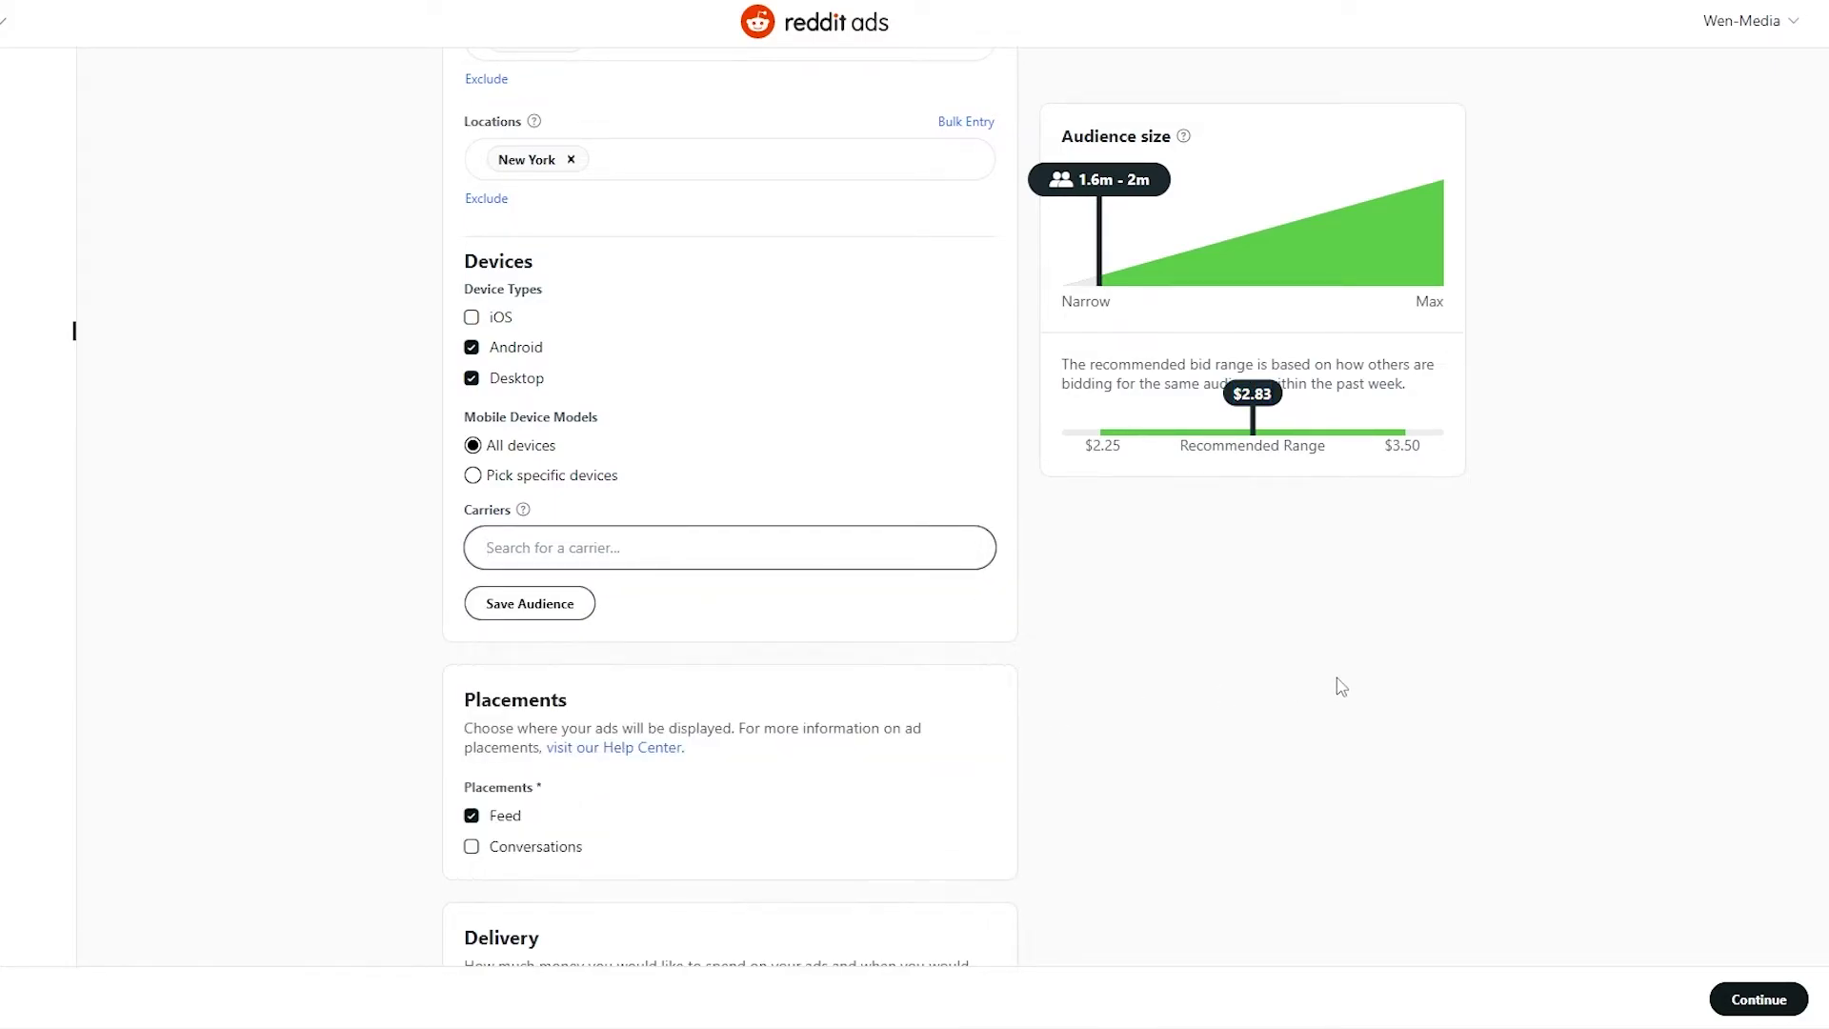
scroll(825, 594, down, 2)
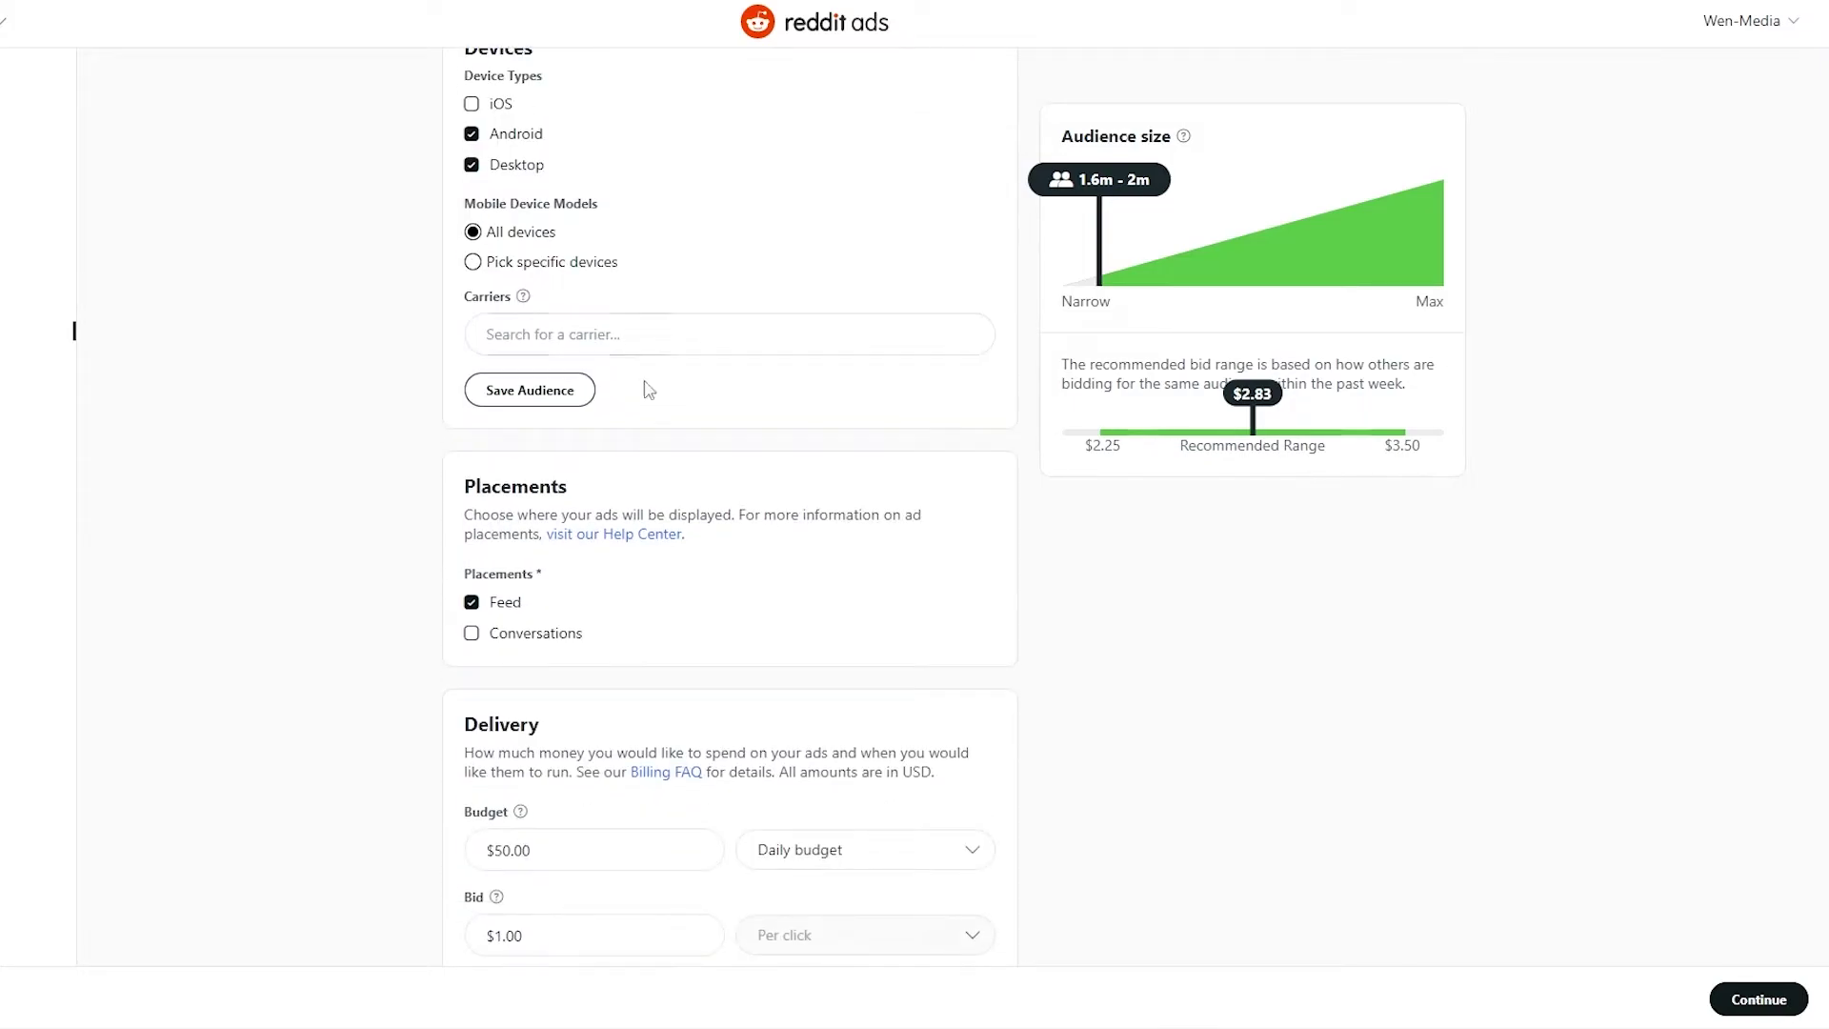
scroll(624, 569, down, 1)
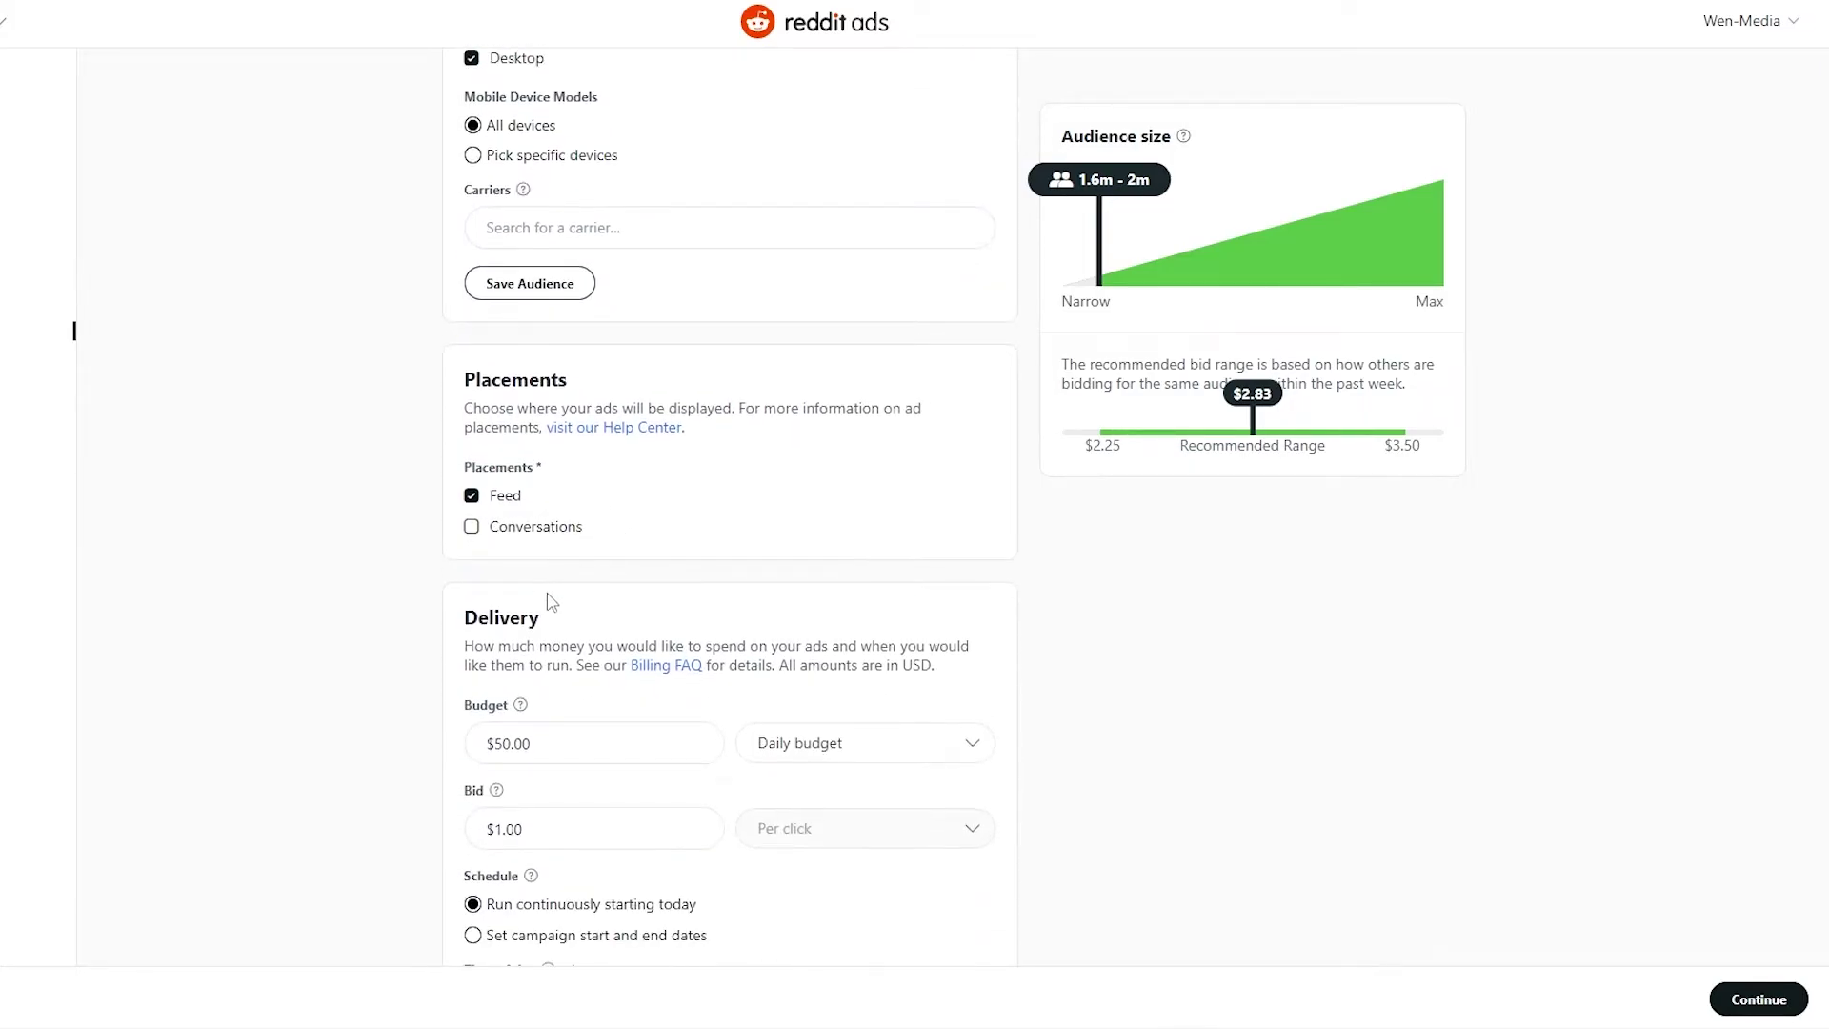
drag(478, 383, 578, 379)
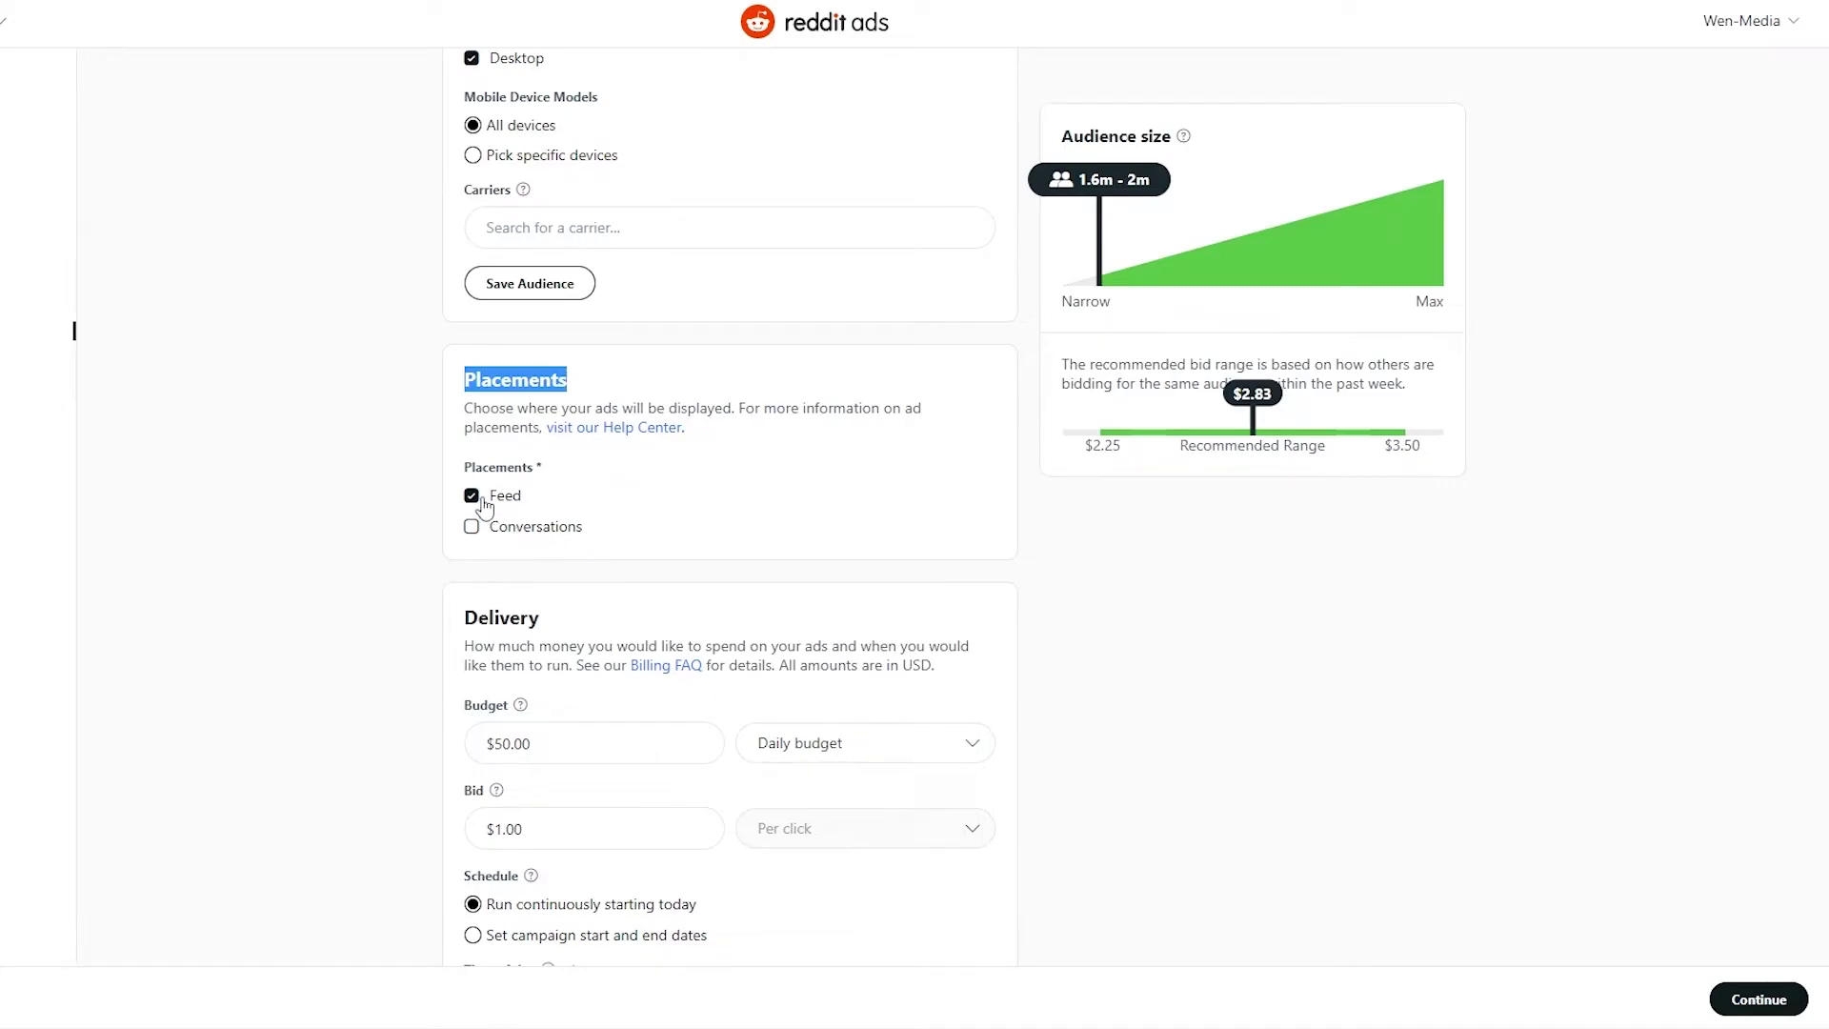
scroll(483, 505, down, 1)
drag(468, 534, 542, 514)
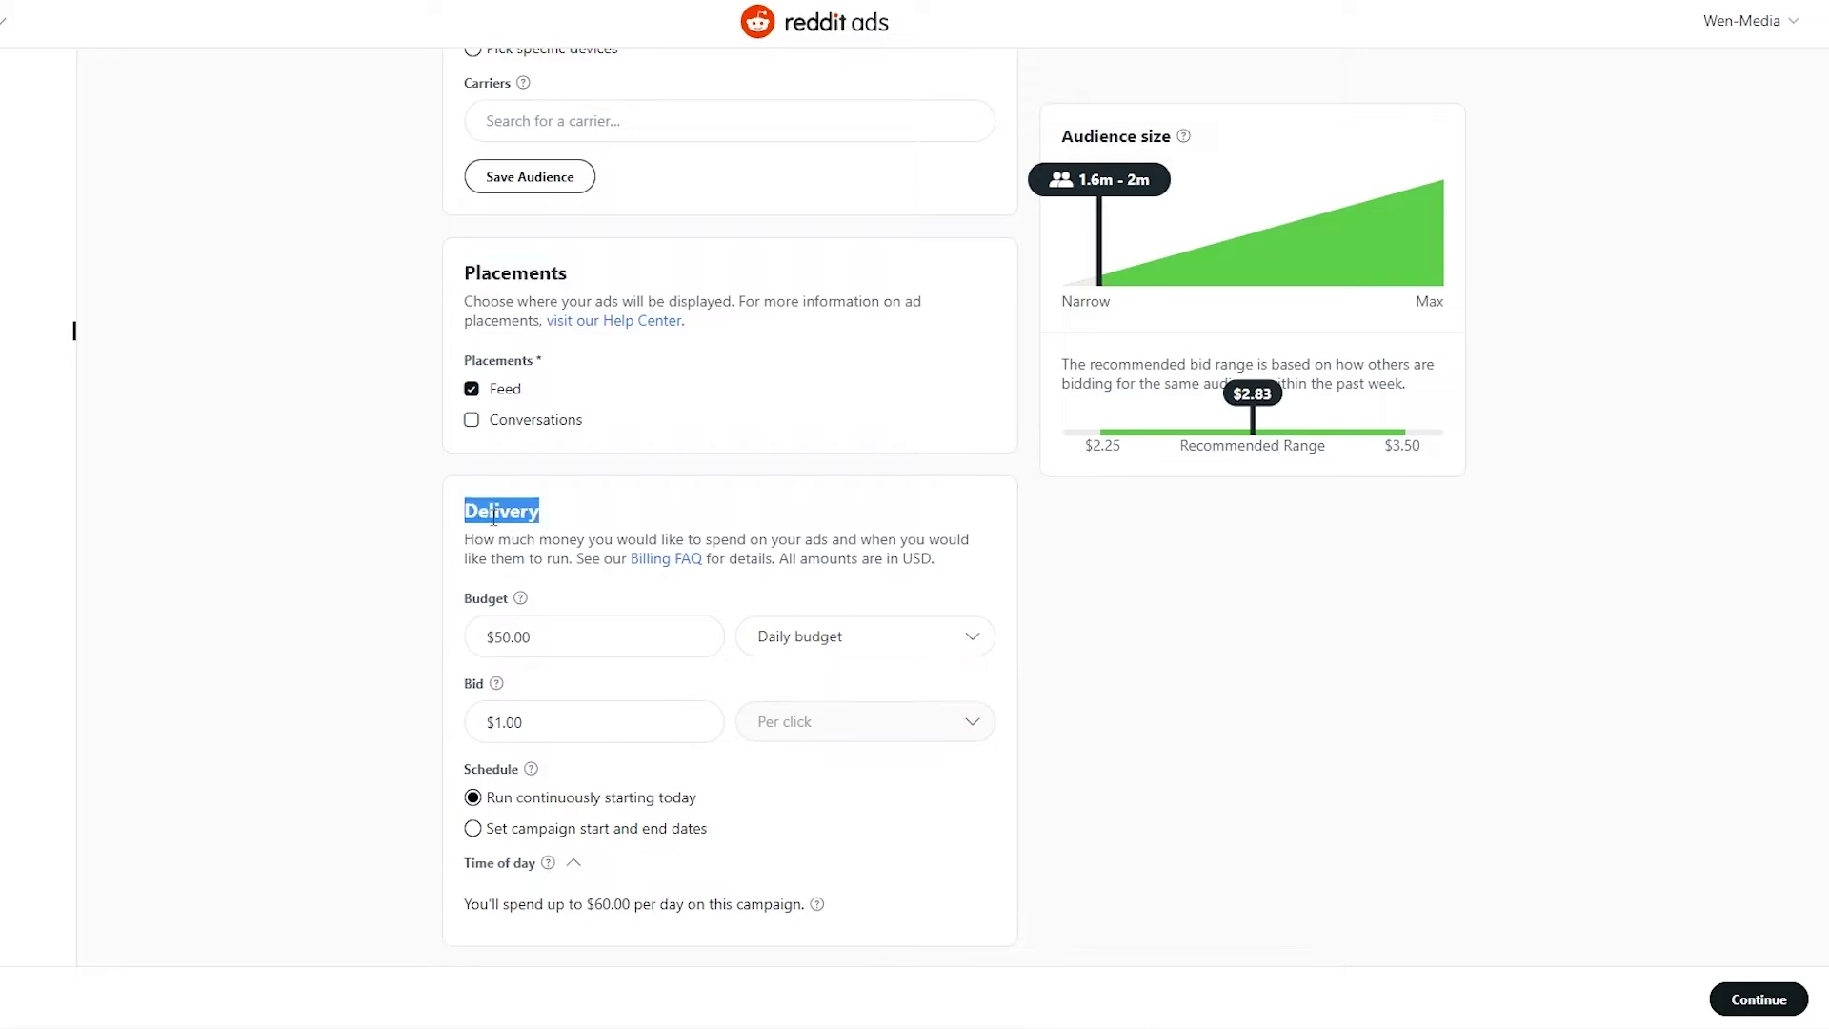
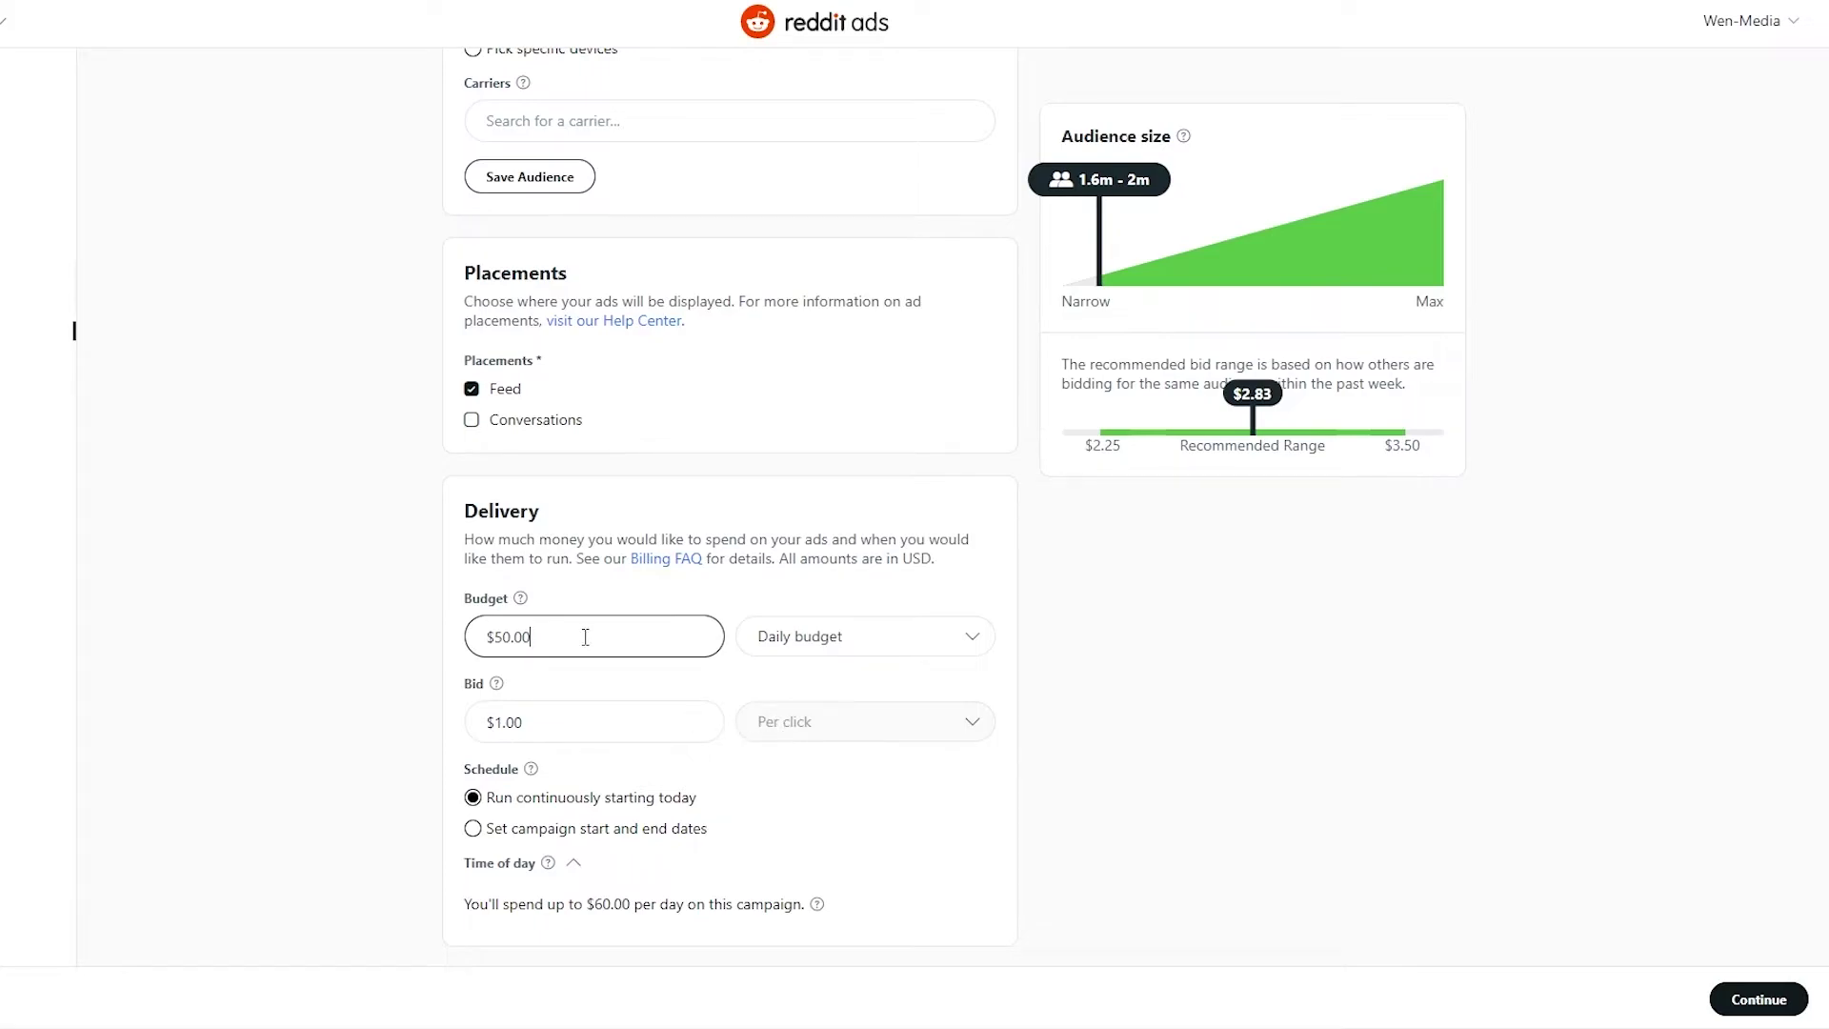
Step: Set the ad group's daily budget to $10.00
drag(631, 638, 417, 652)
text(10)
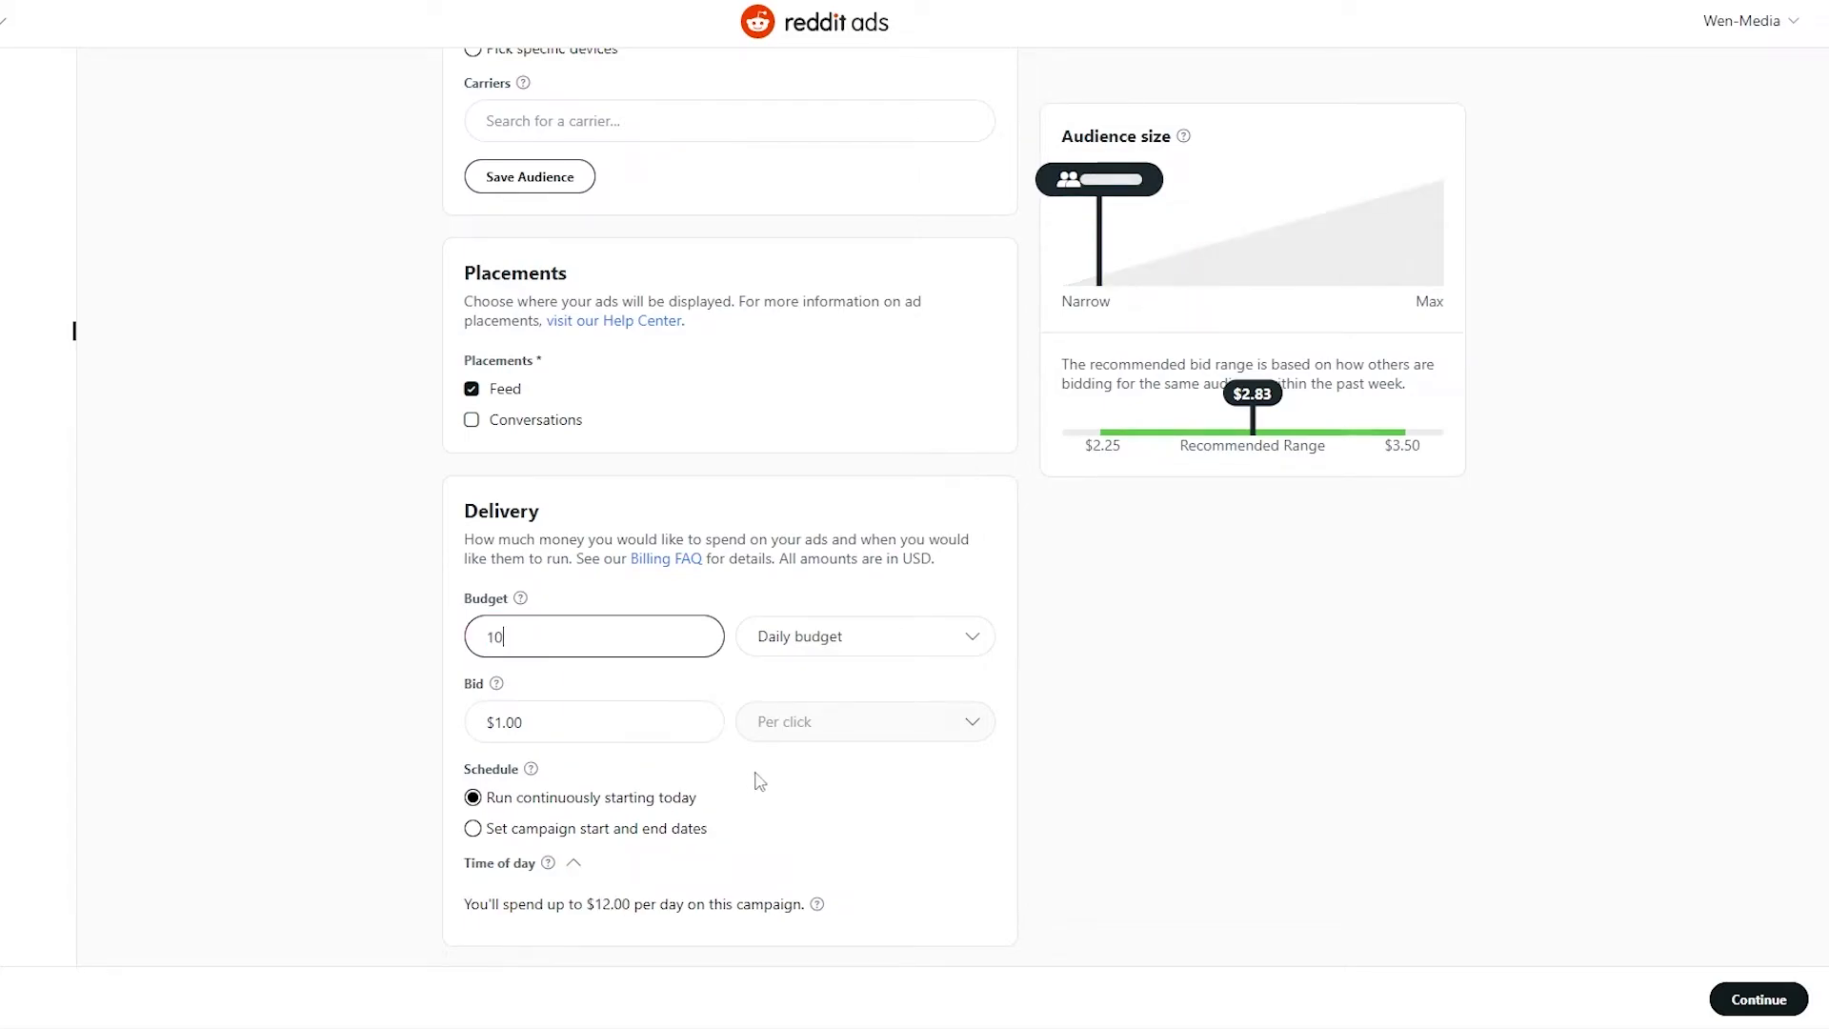
click(759, 781)
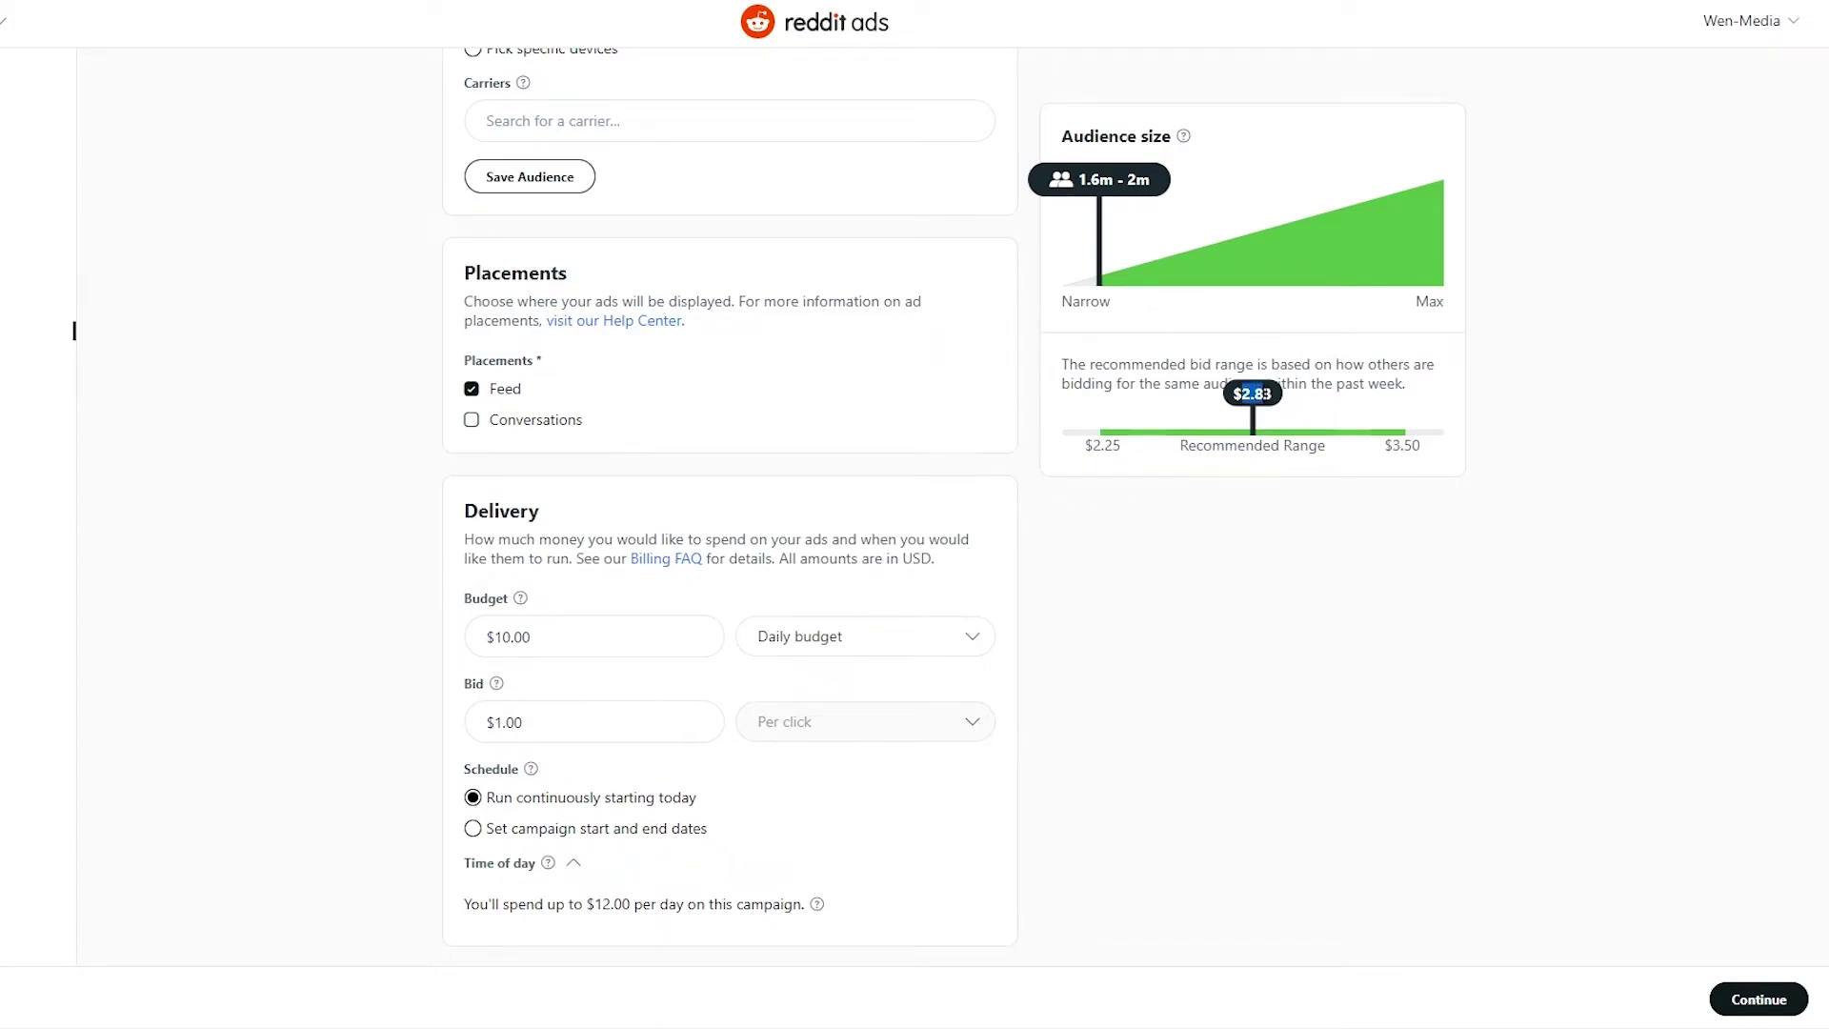
Step: Set the ad group's bid to $2.00 per click
click(607, 736)
drag(607, 735, 464, 764)
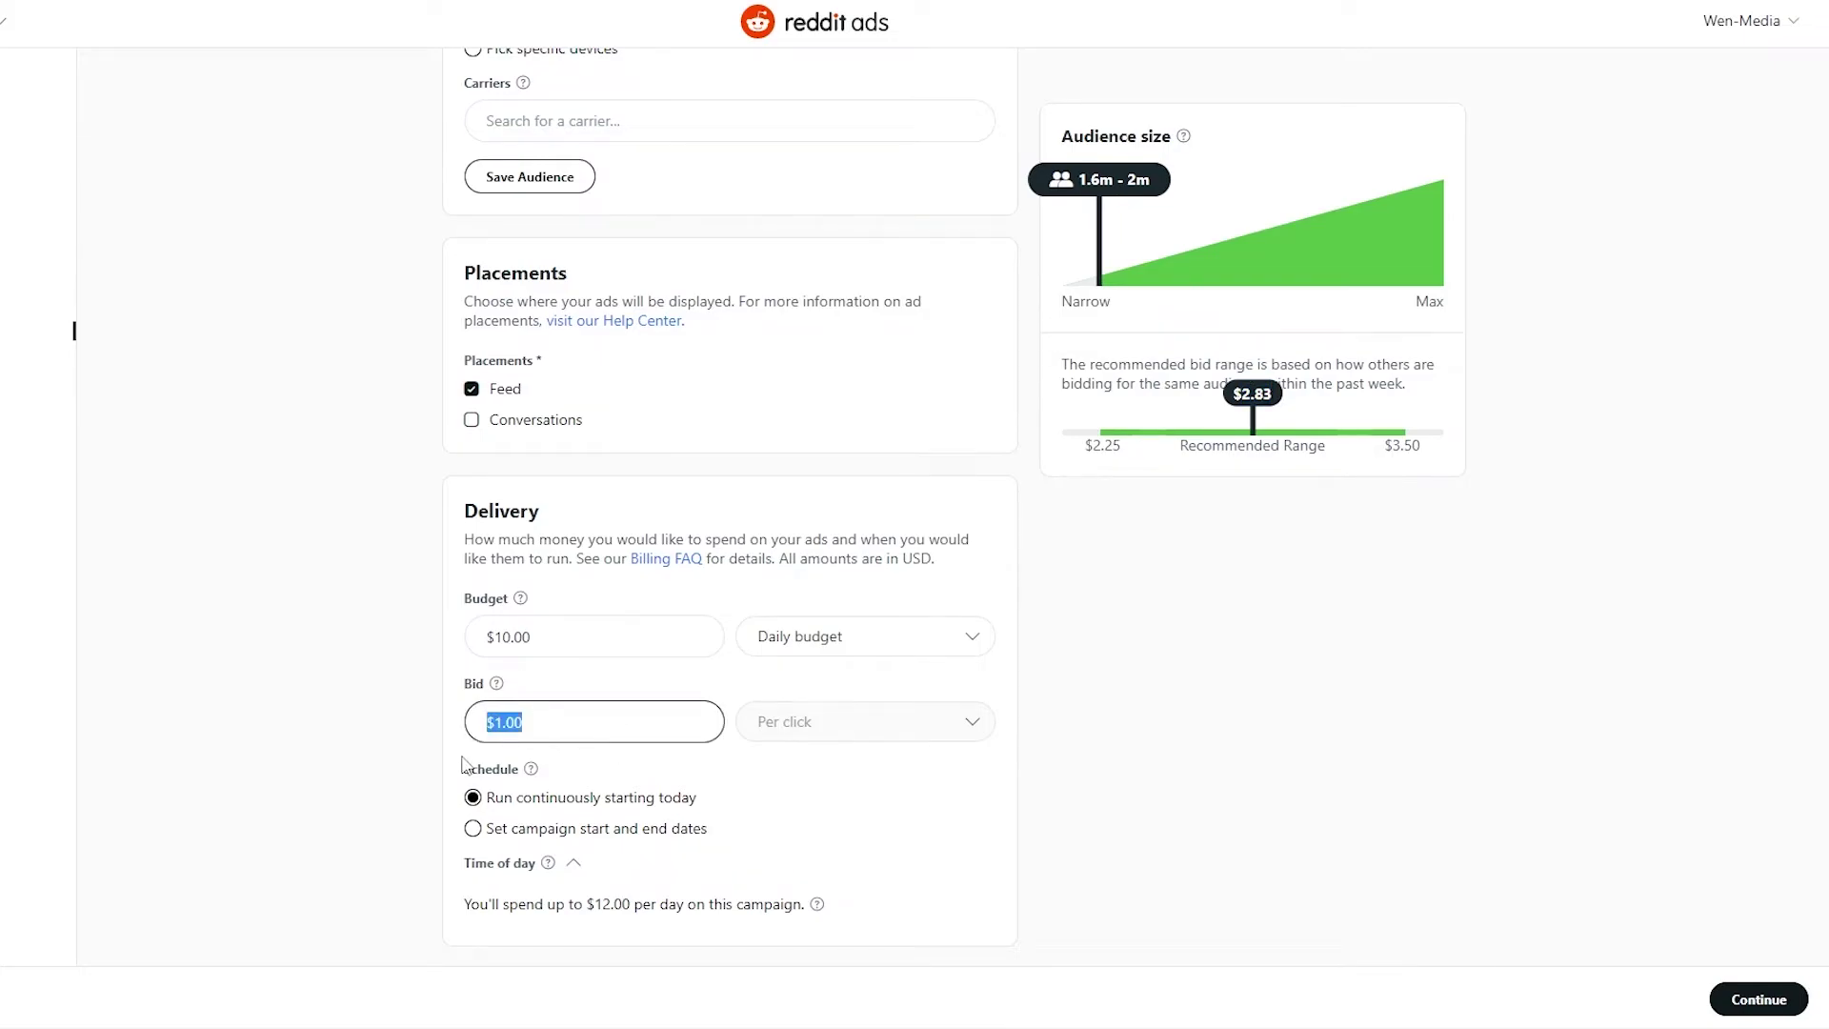
text(2)
click(752, 705)
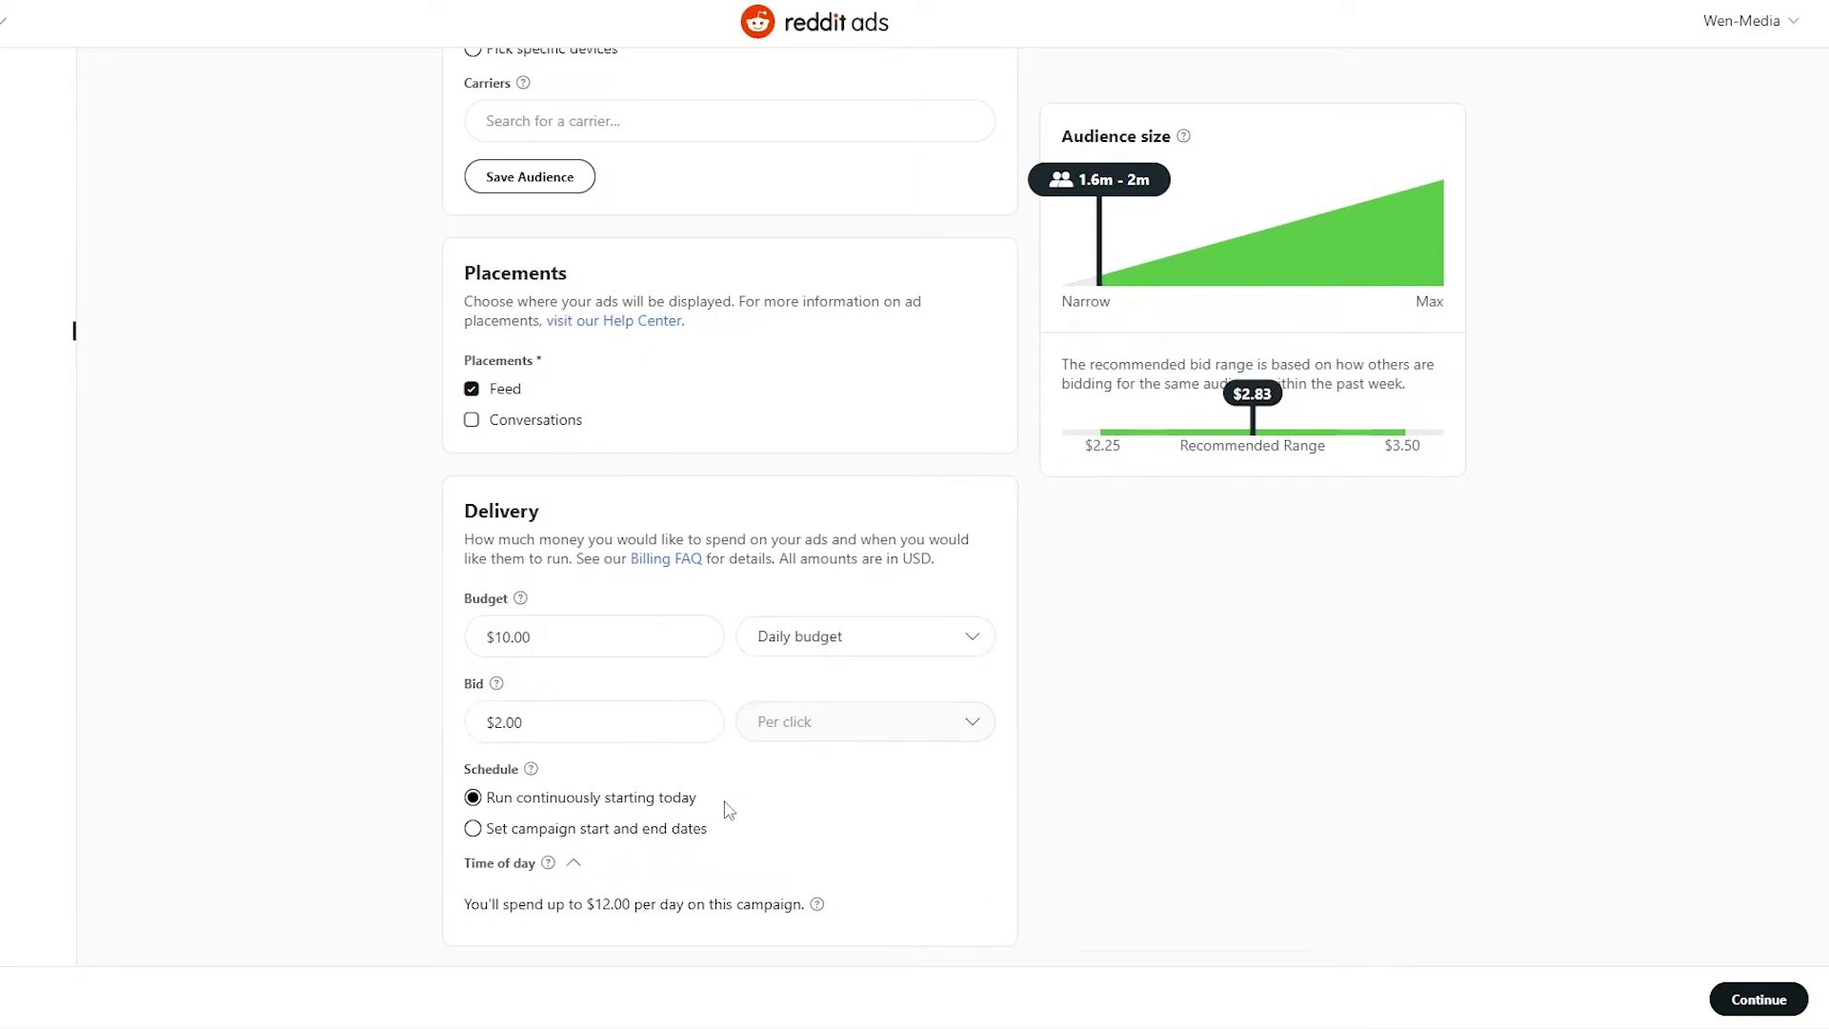
Step: Examine the estimated maximum daily spend for the campaign below the delivery settings
scroll(730, 810, down, 1)
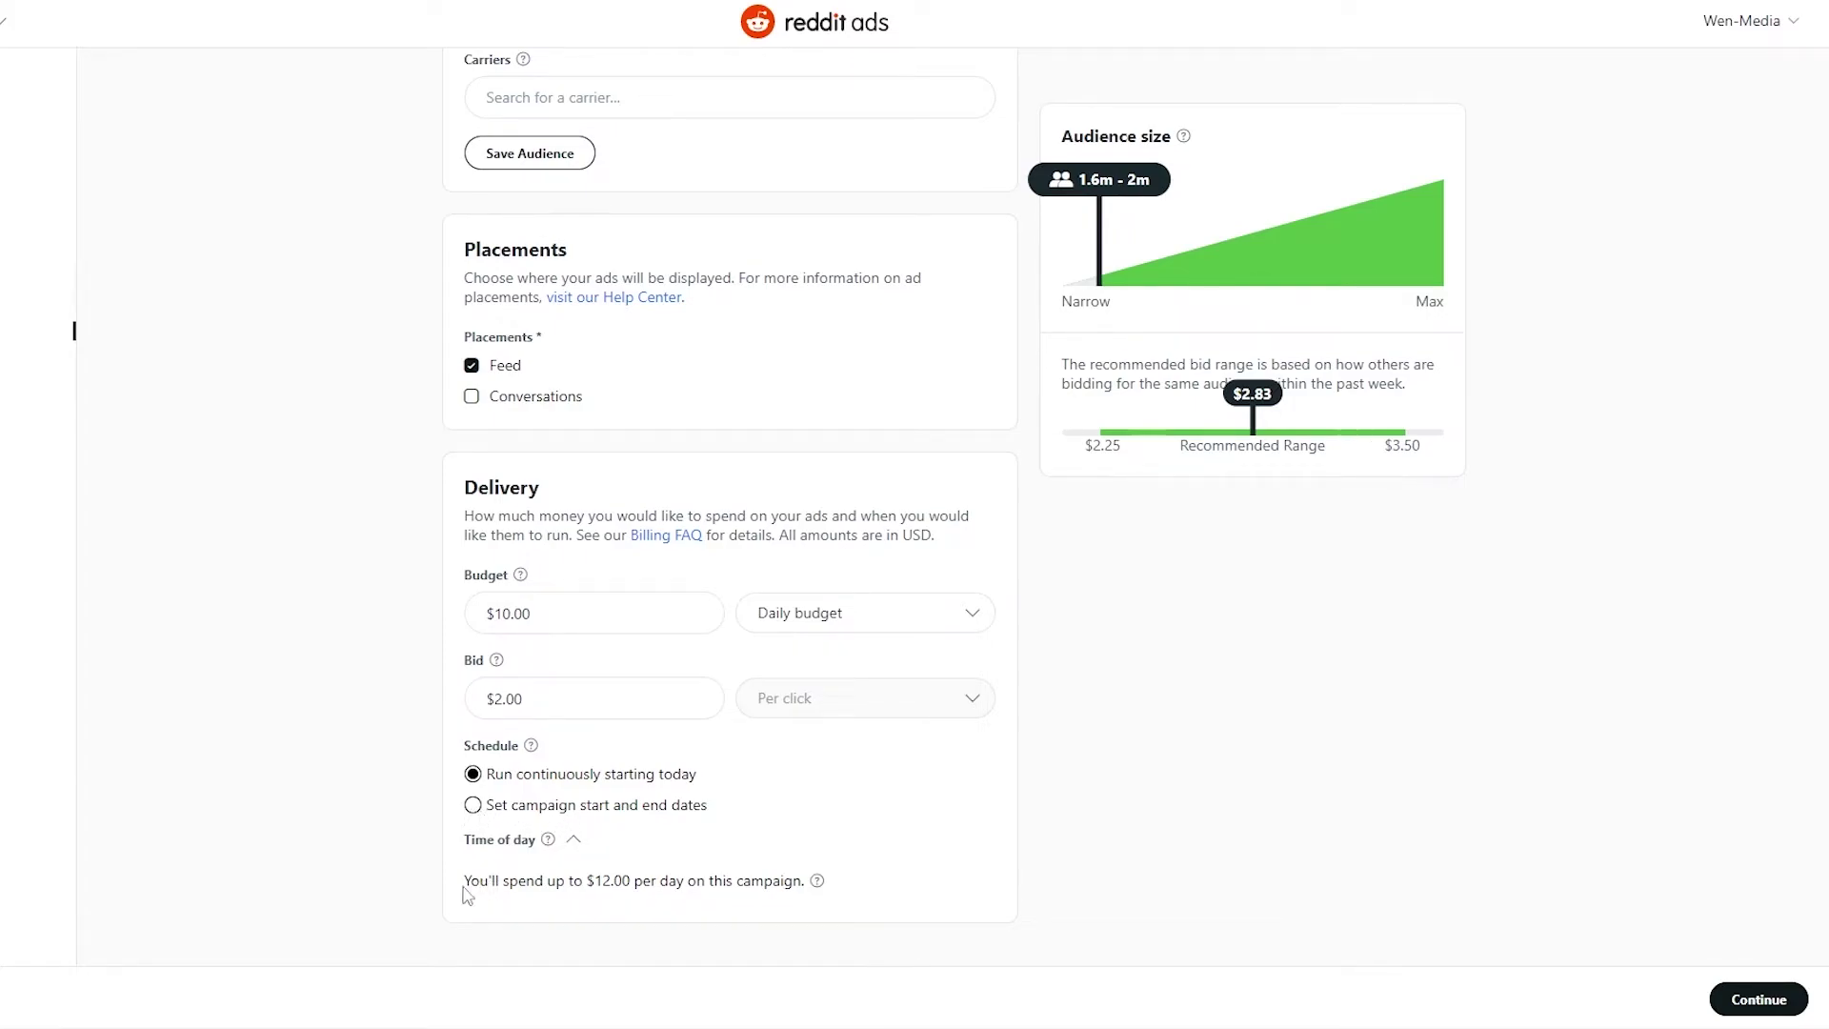
drag(468, 884, 838, 886)
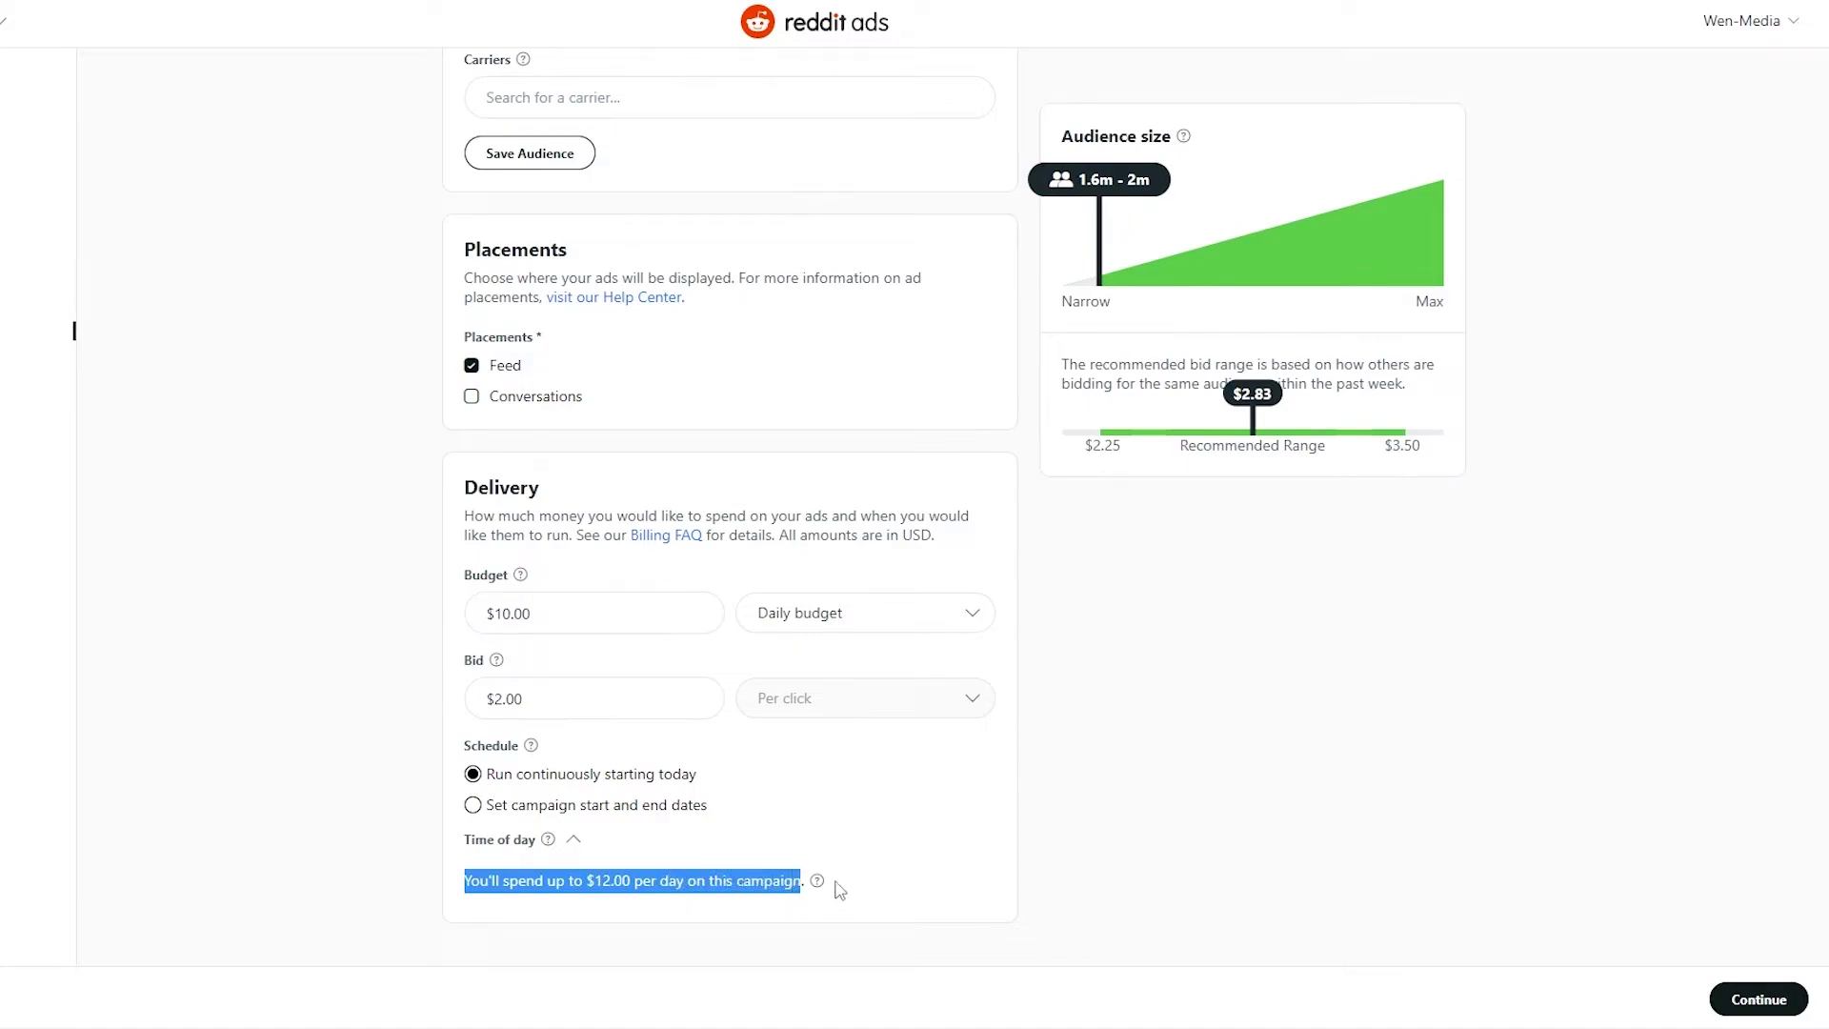
click(863, 875)
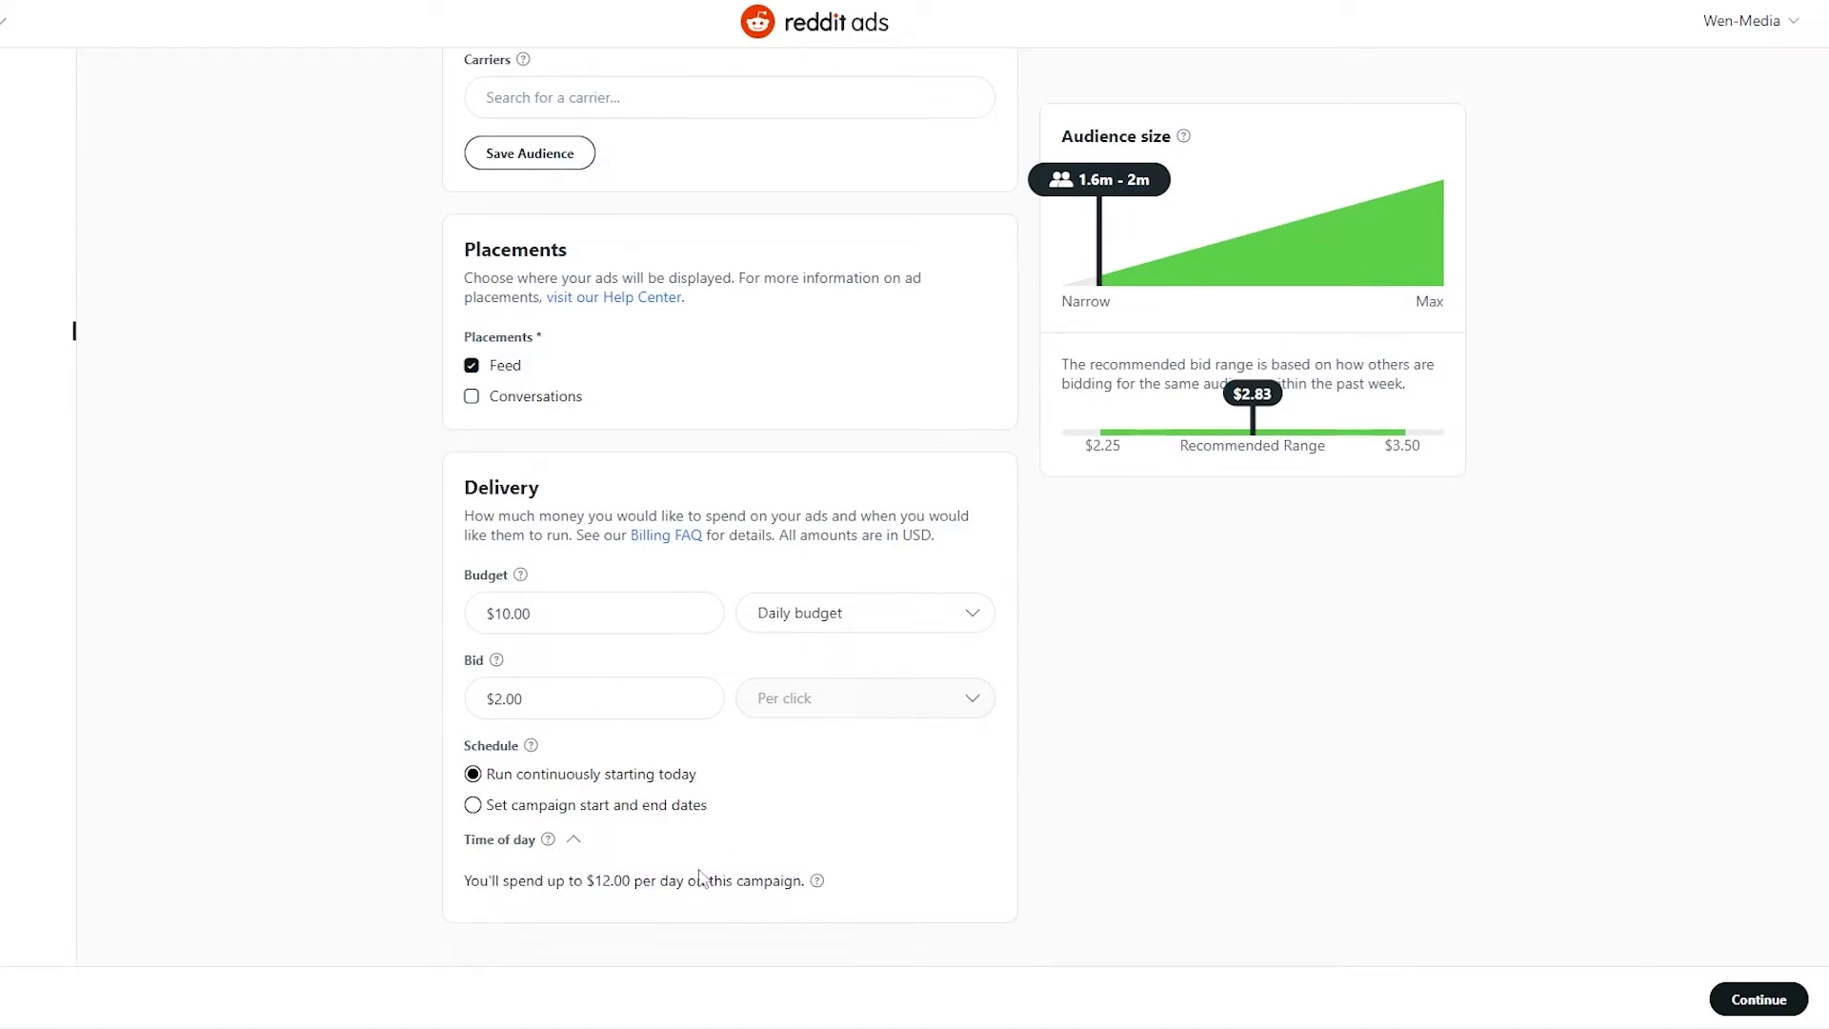
drag(595, 878, 809, 880)
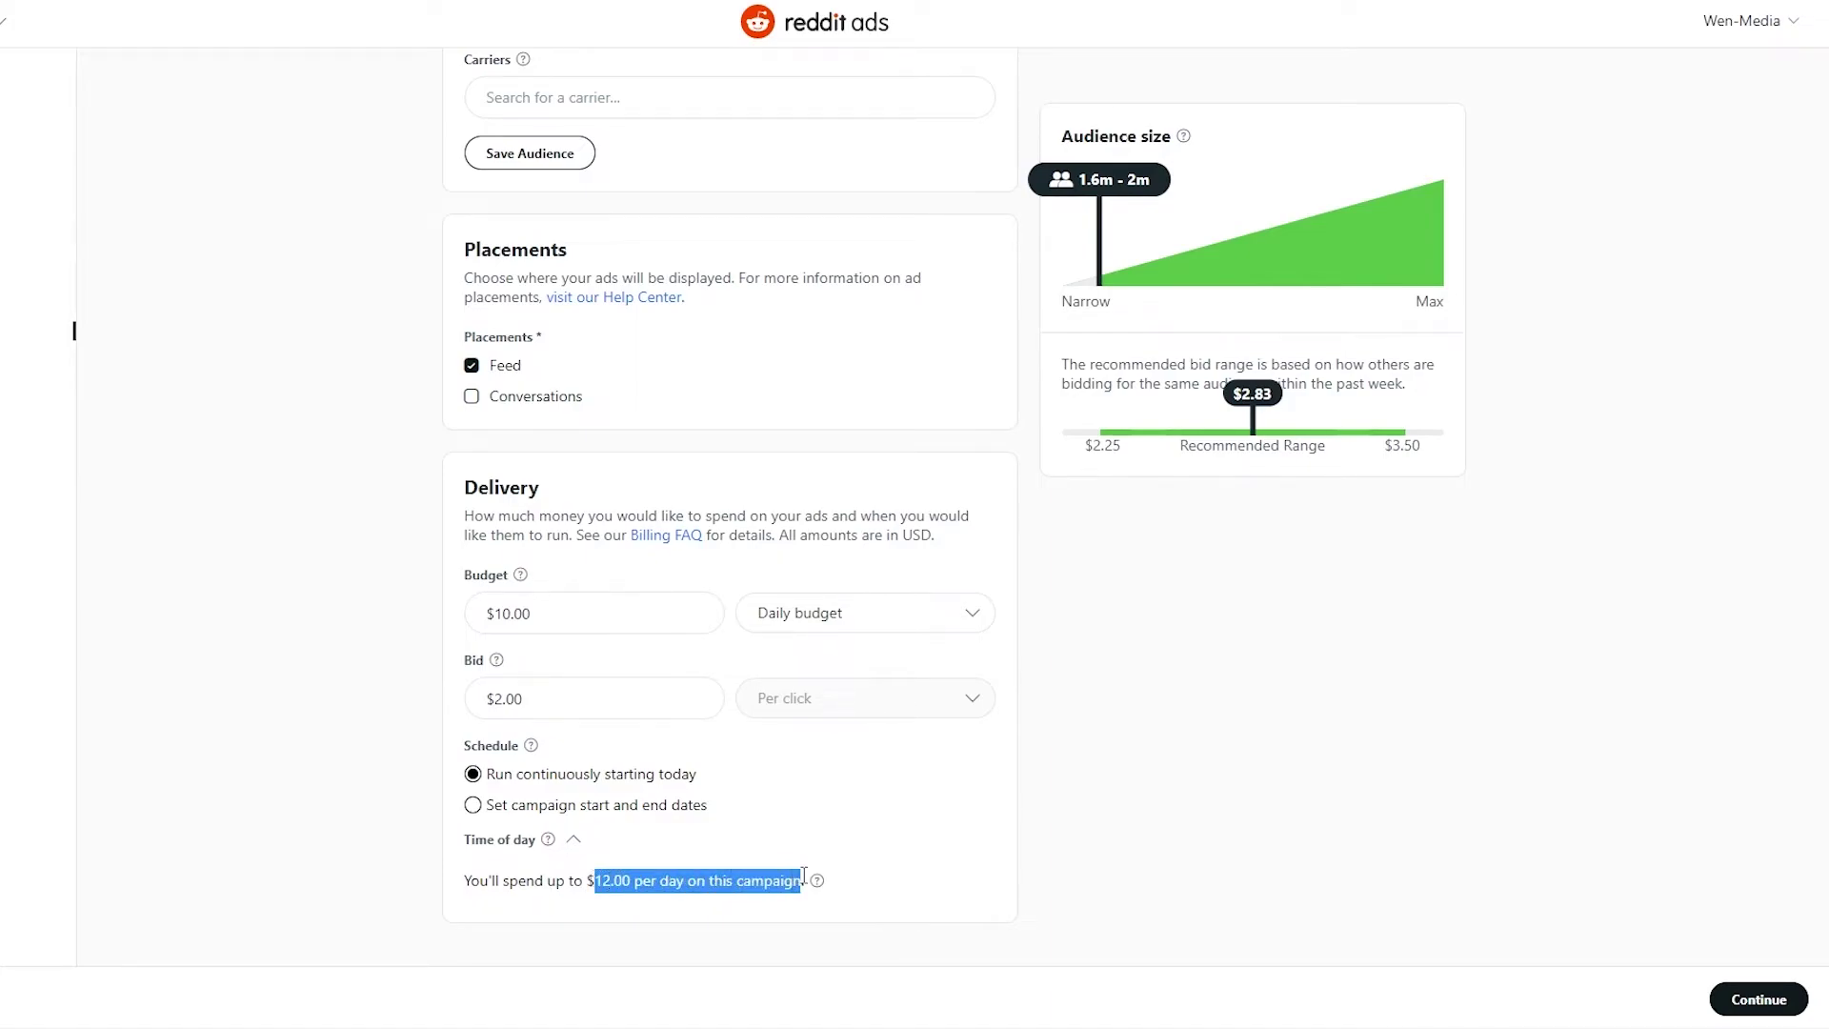
click(595, 927)
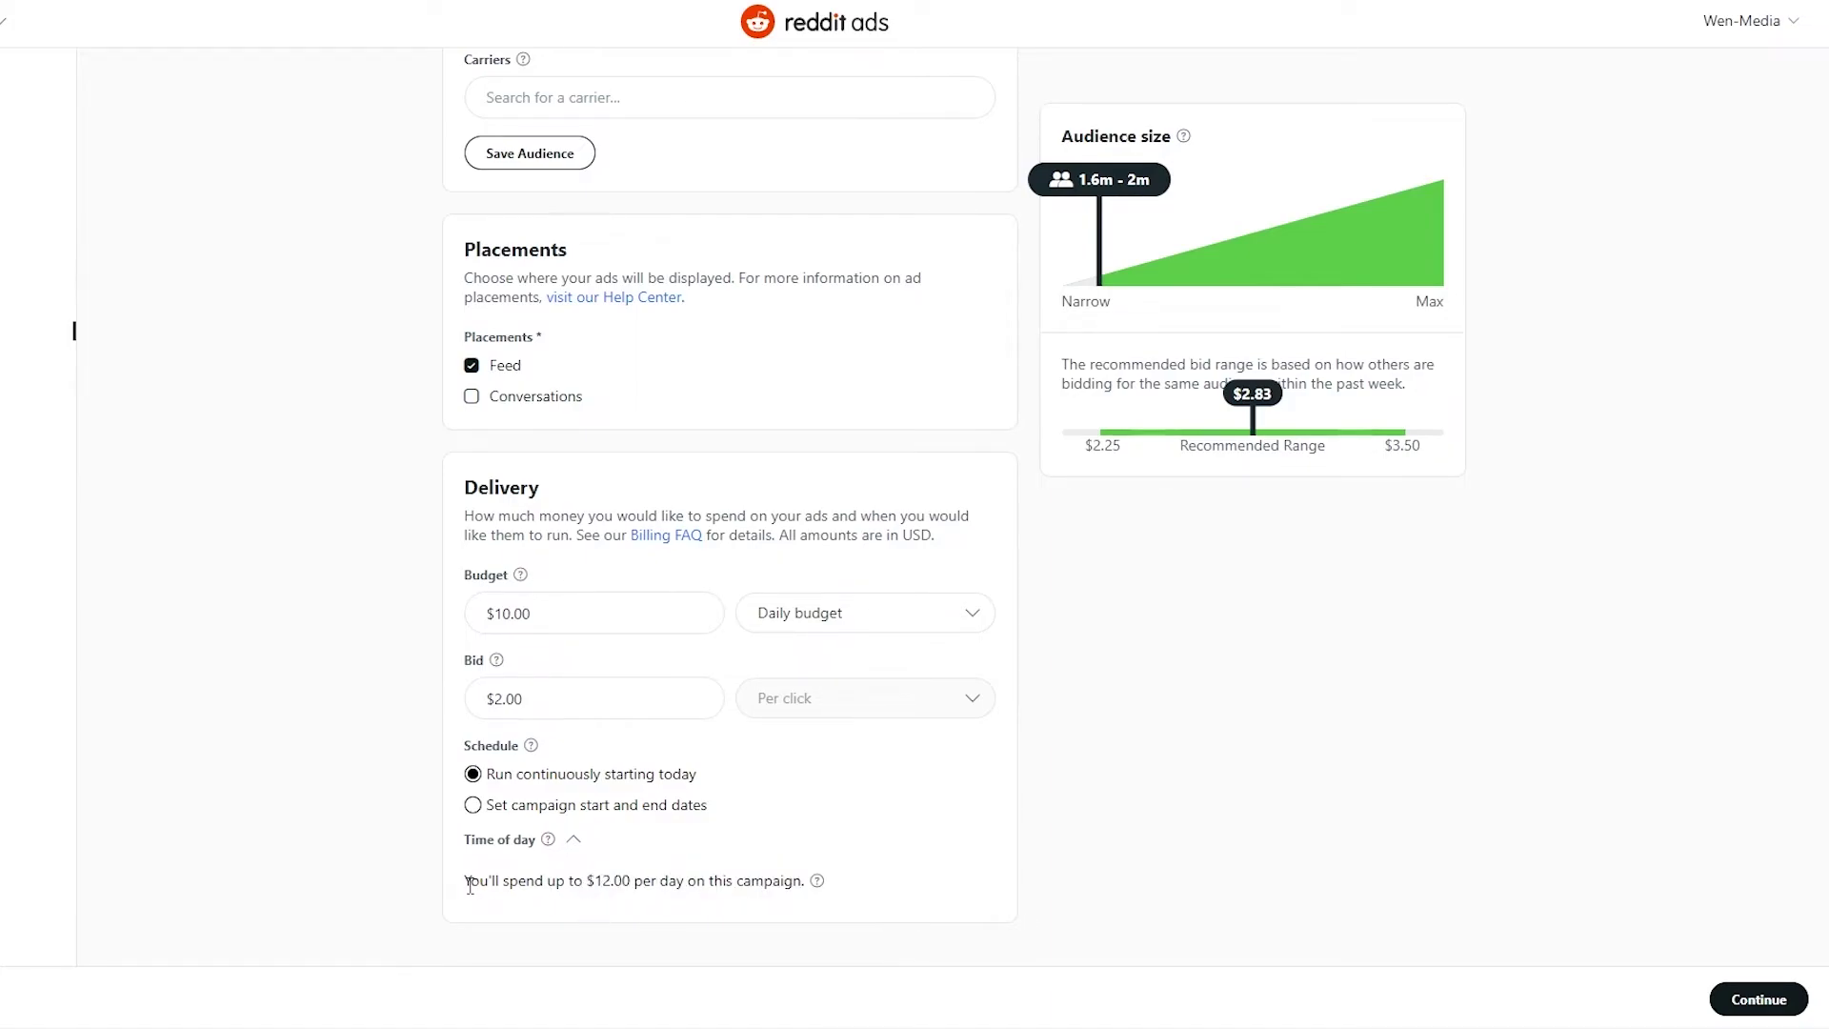
drag(469, 885, 630, 873)
click(630, 873)
scroll(621, 926, up, 1)
scroll(572, 929, down, 1)
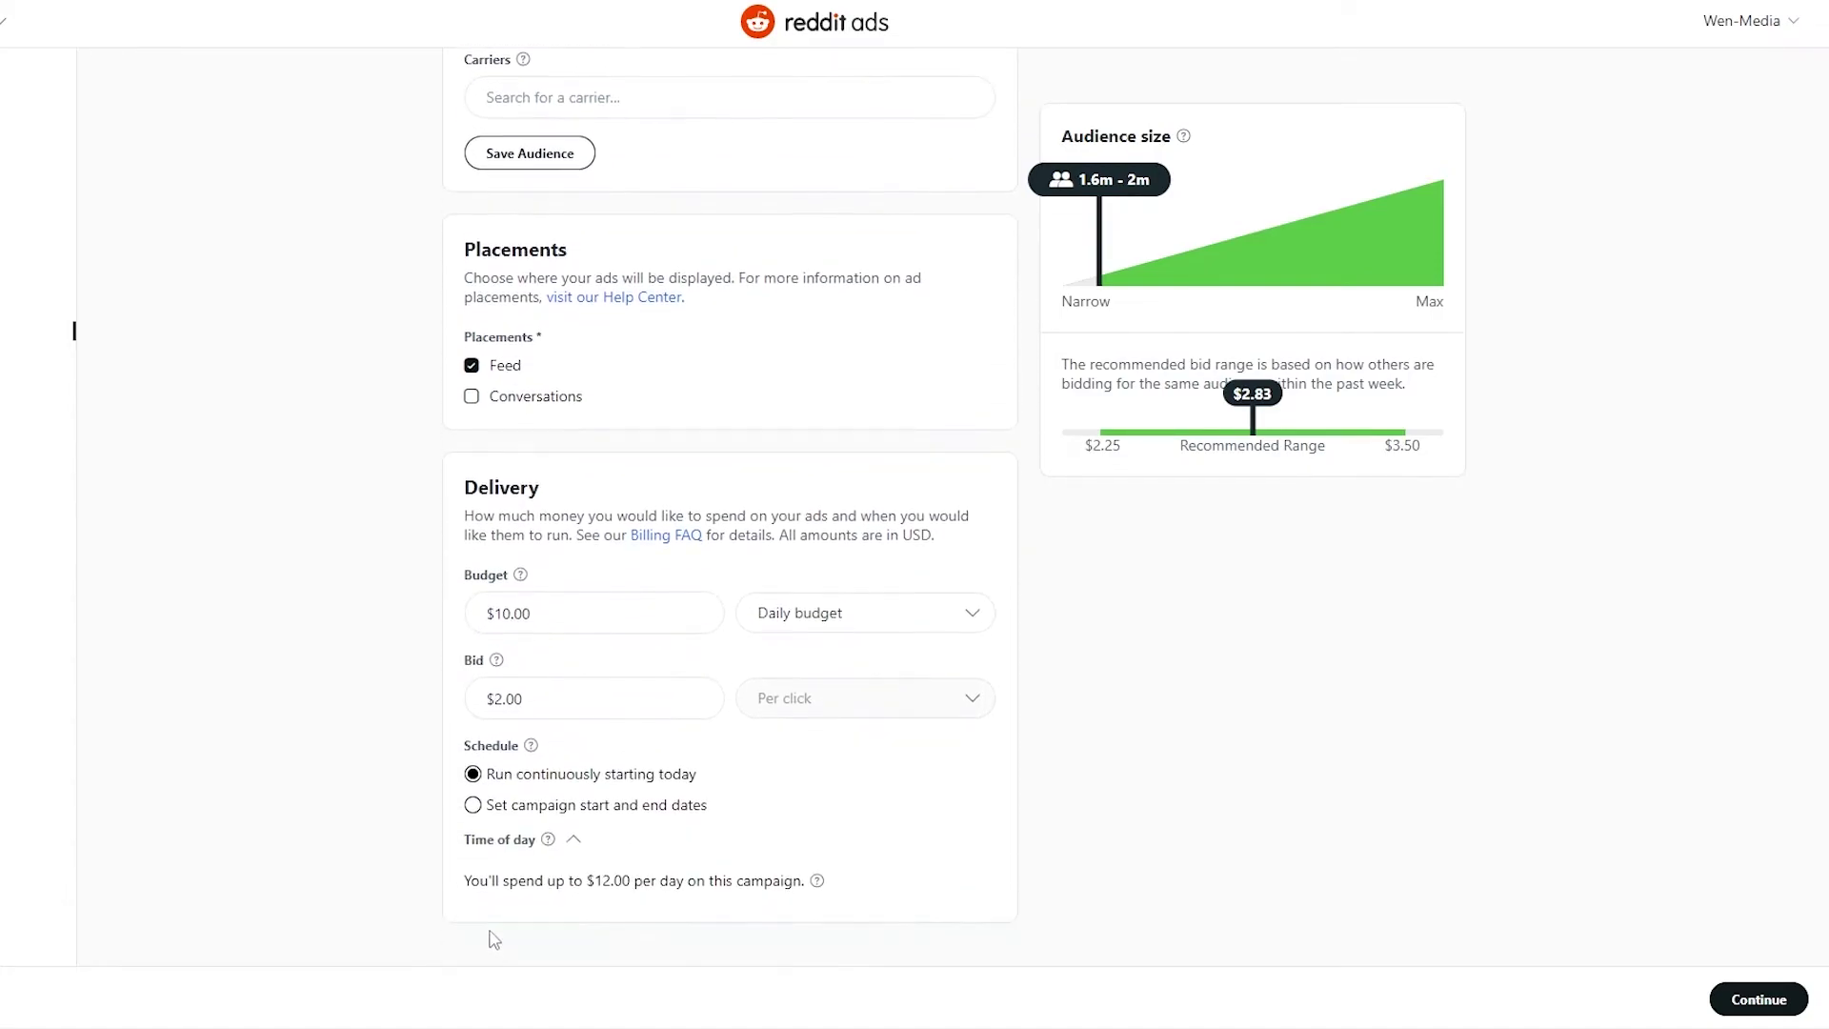
Step: Check the start and end date option, keep the schedule running continuously from today, and continue to the ad setup
click(474, 806)
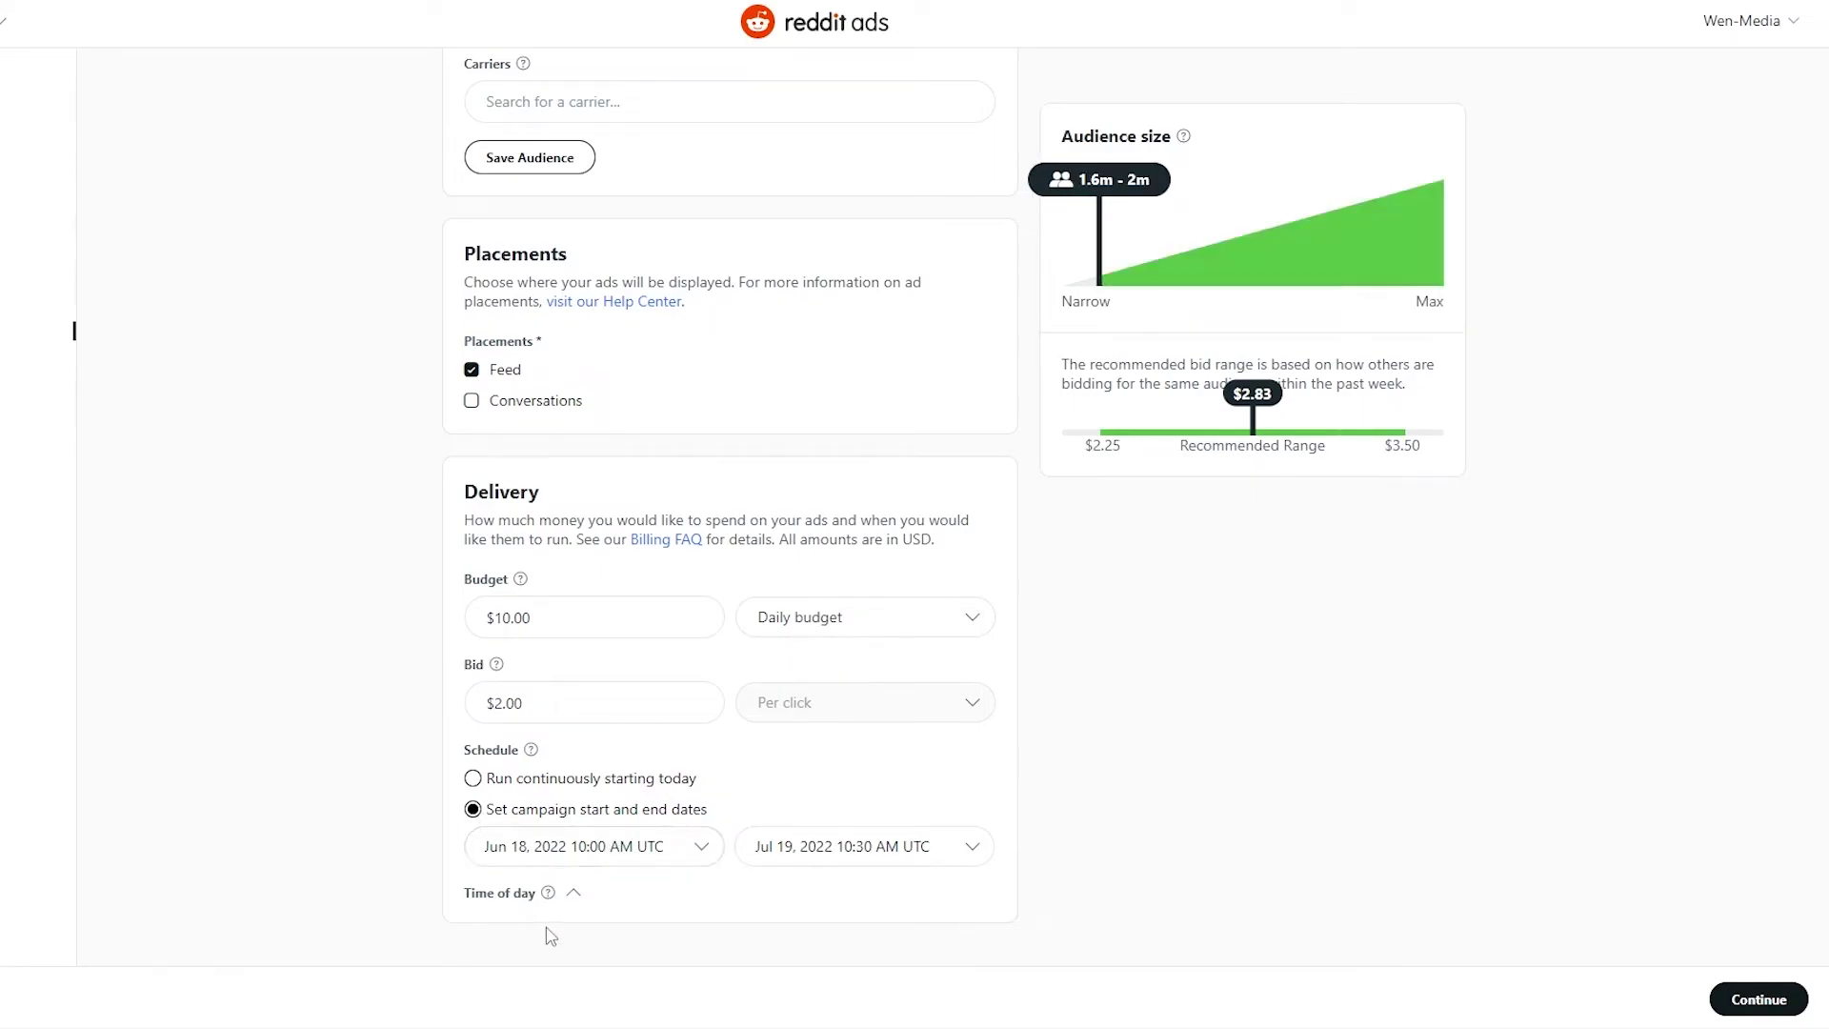
click(474, 779)
click(1738, 991)
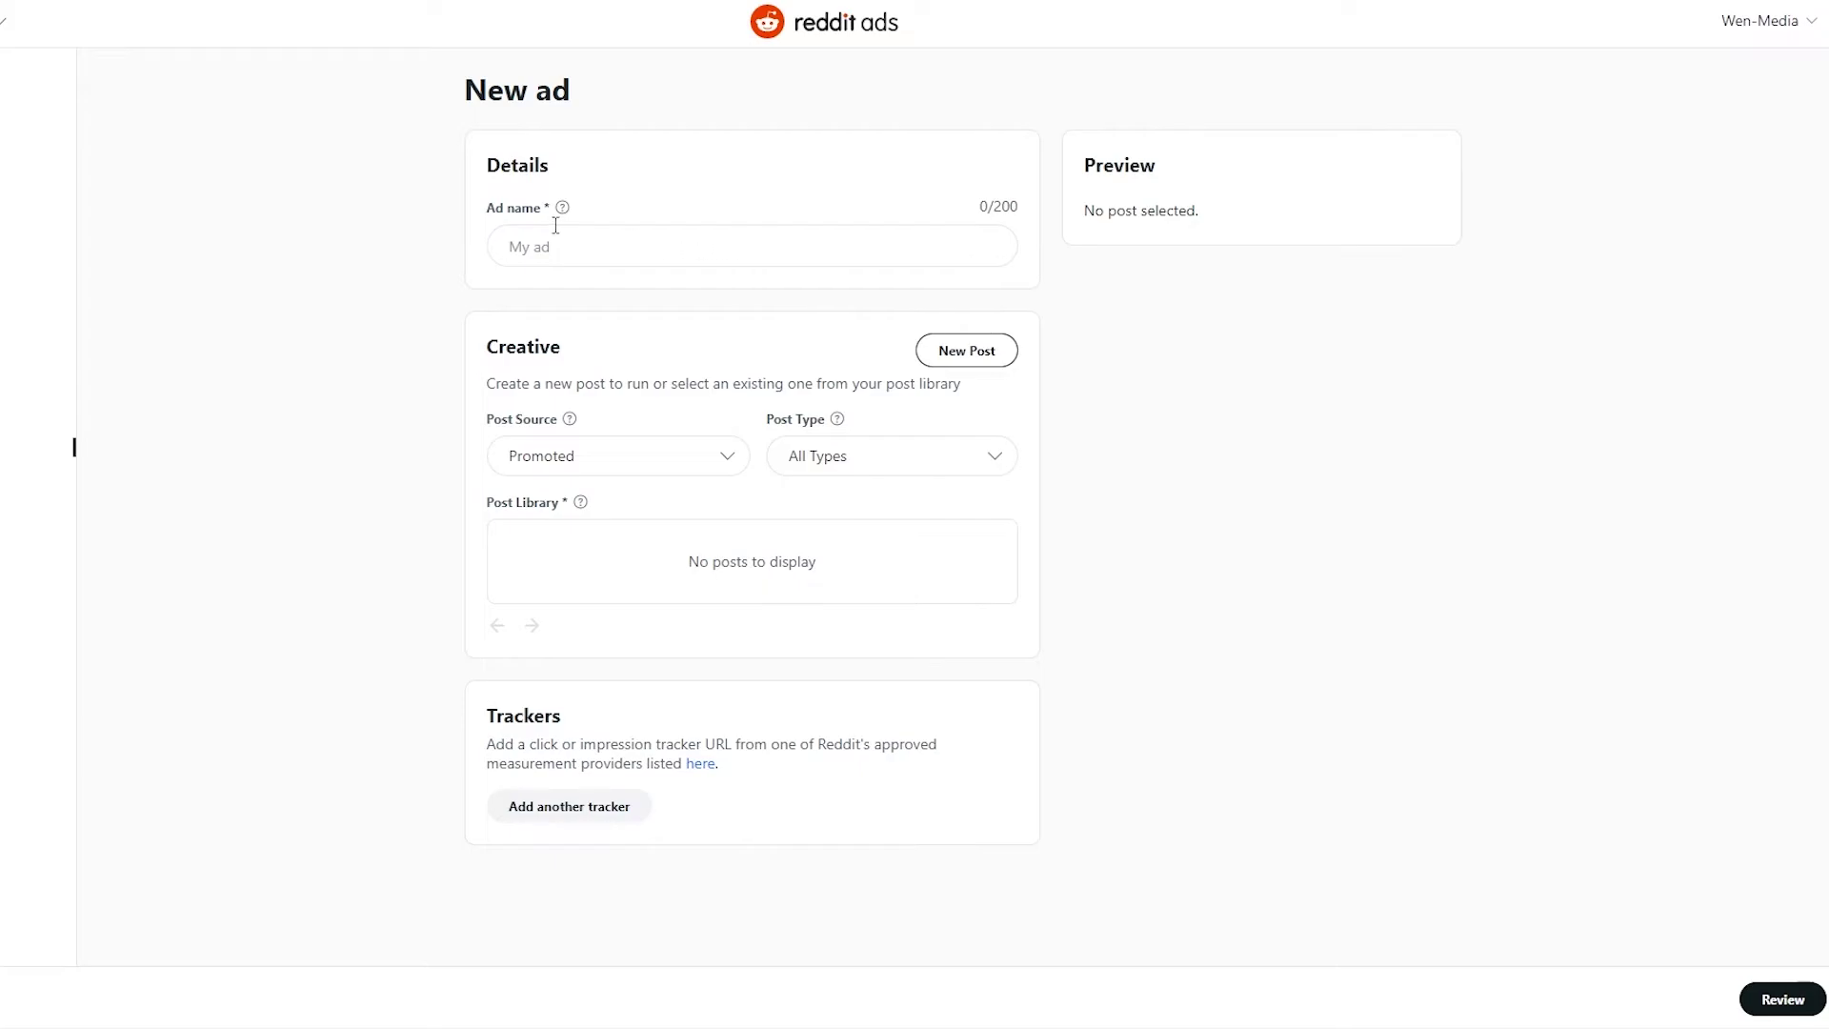
Step: Name the new ad "Join Now & Start Making a Difference"
drag(490, 204, 542, 202)
click(563, 240)
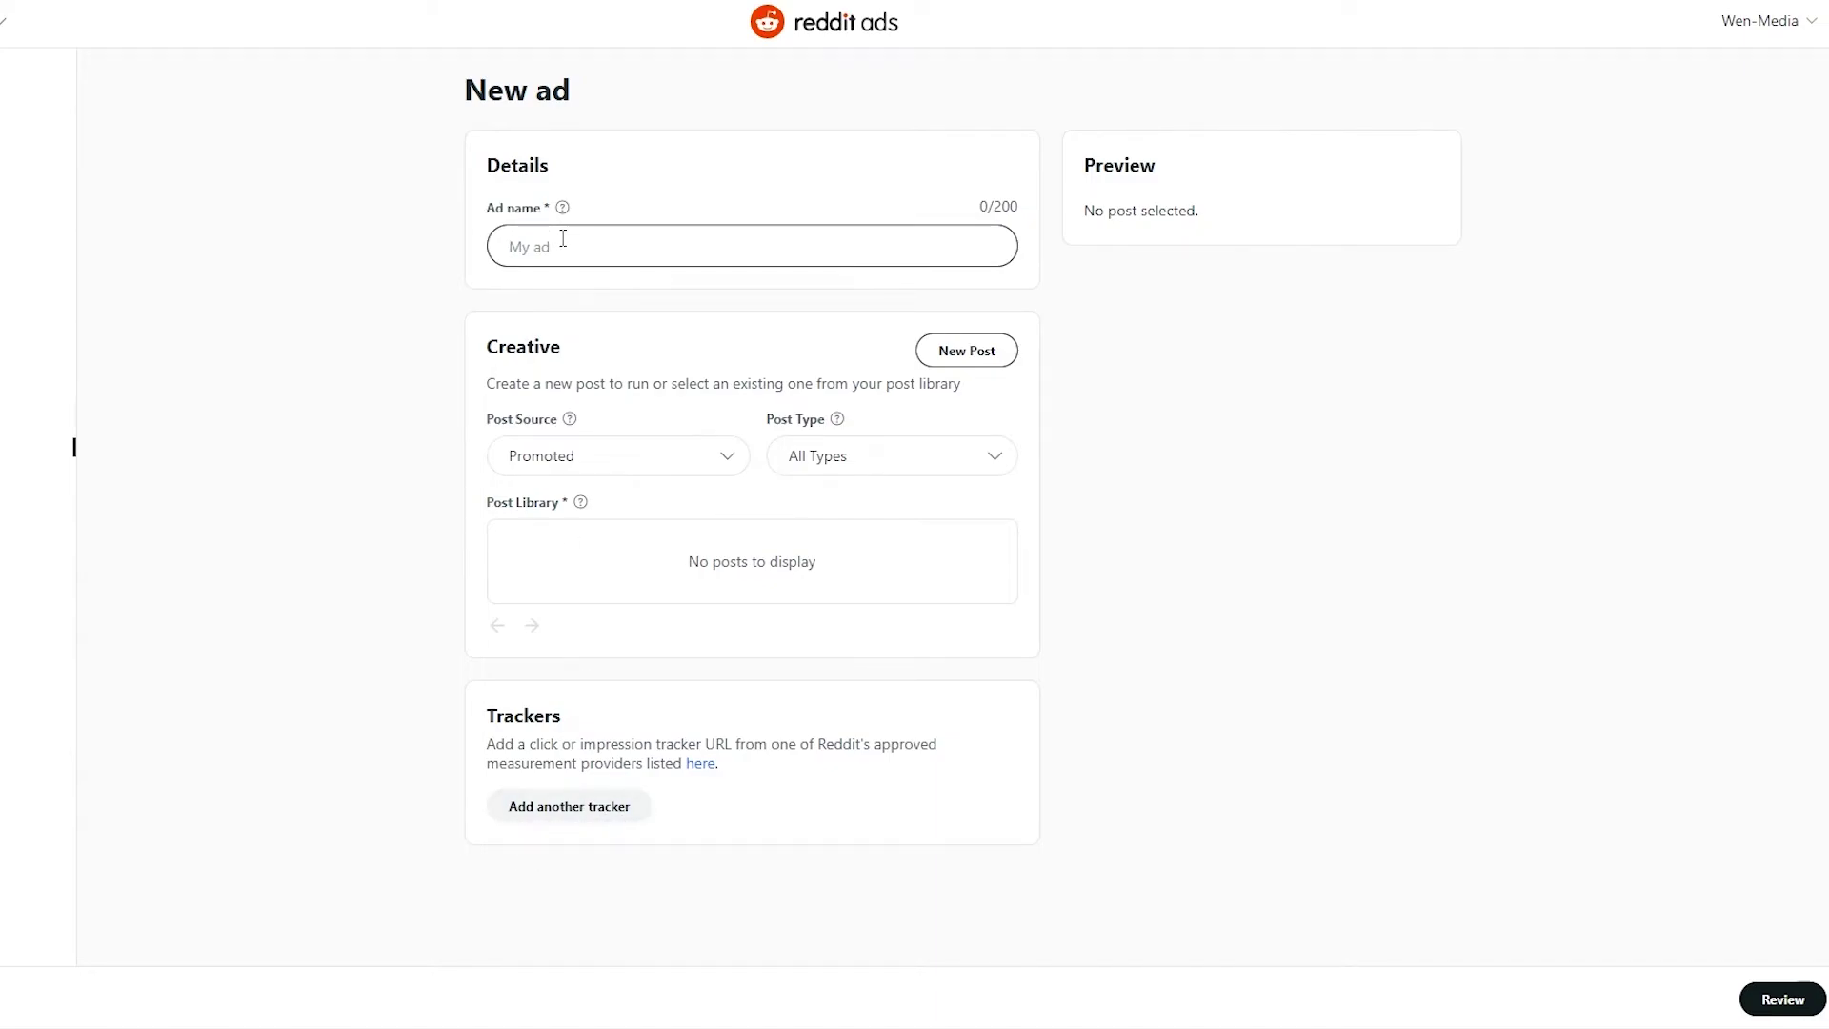
text(Join Now & Start Making a Difference)
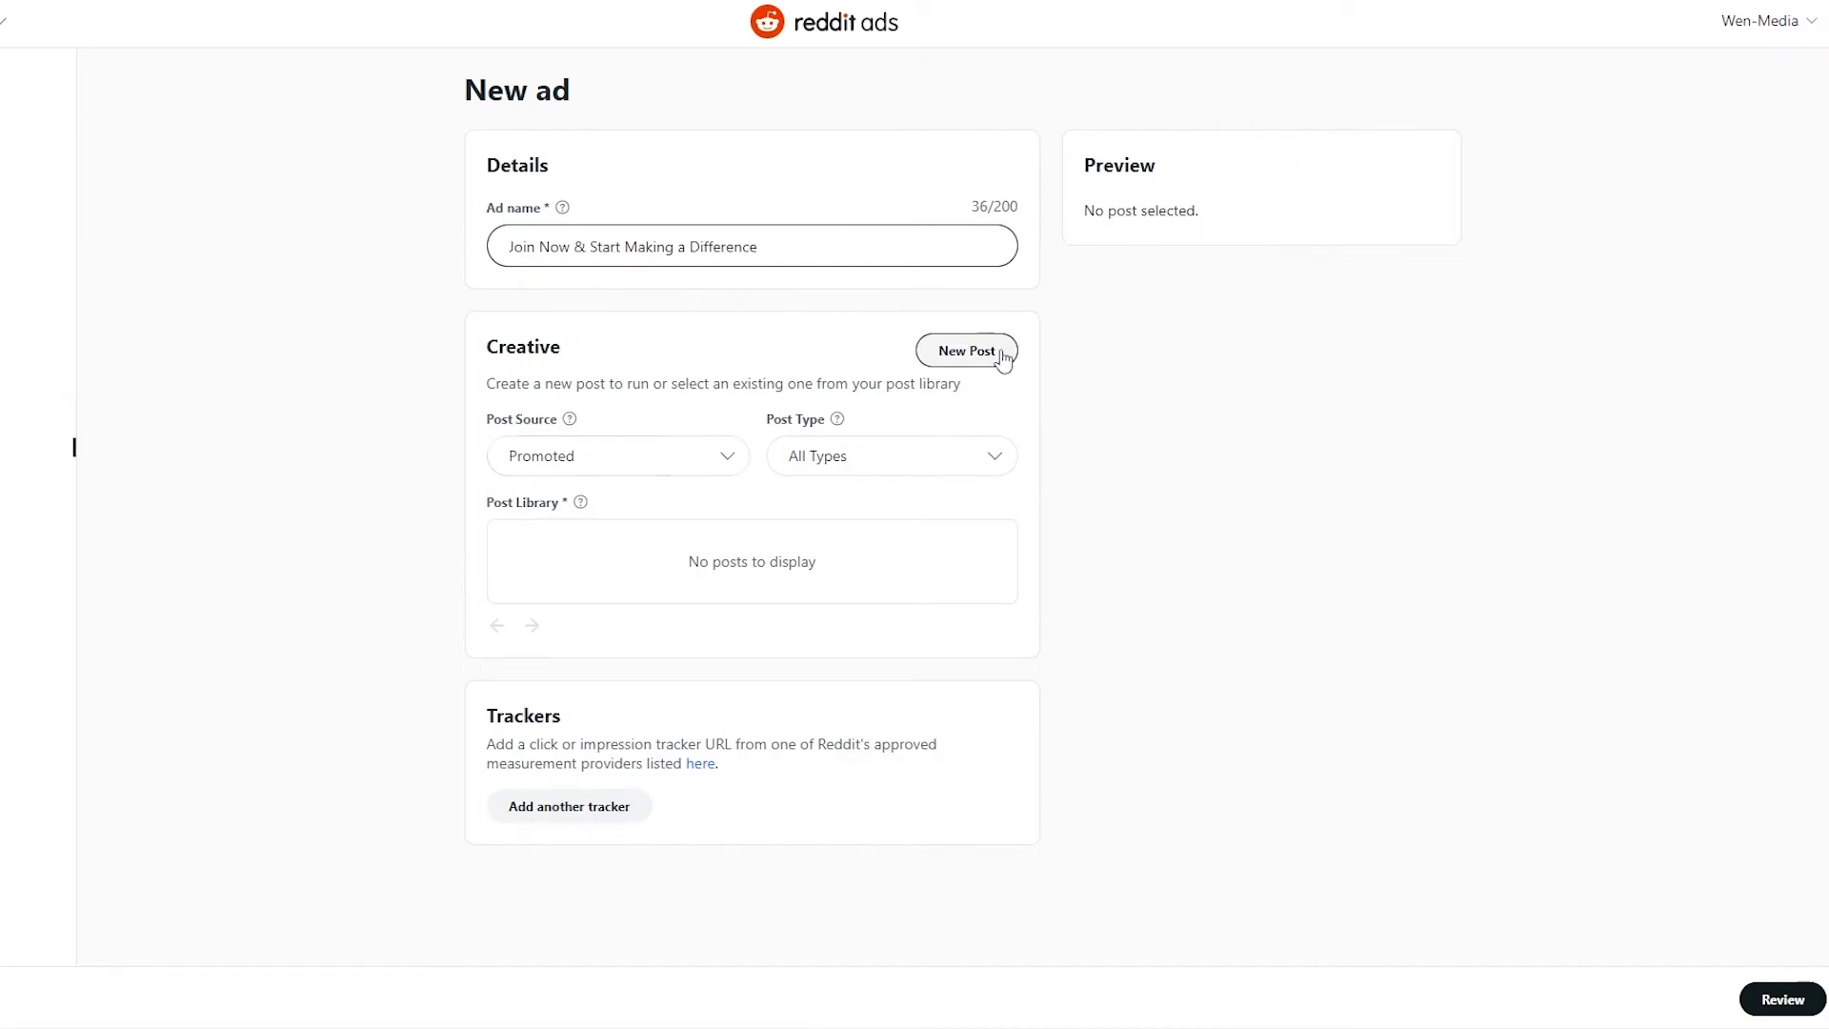
Step: Start a new post for the ad's creative and compare the Image, Video and Carousel post types
click(966, 358)
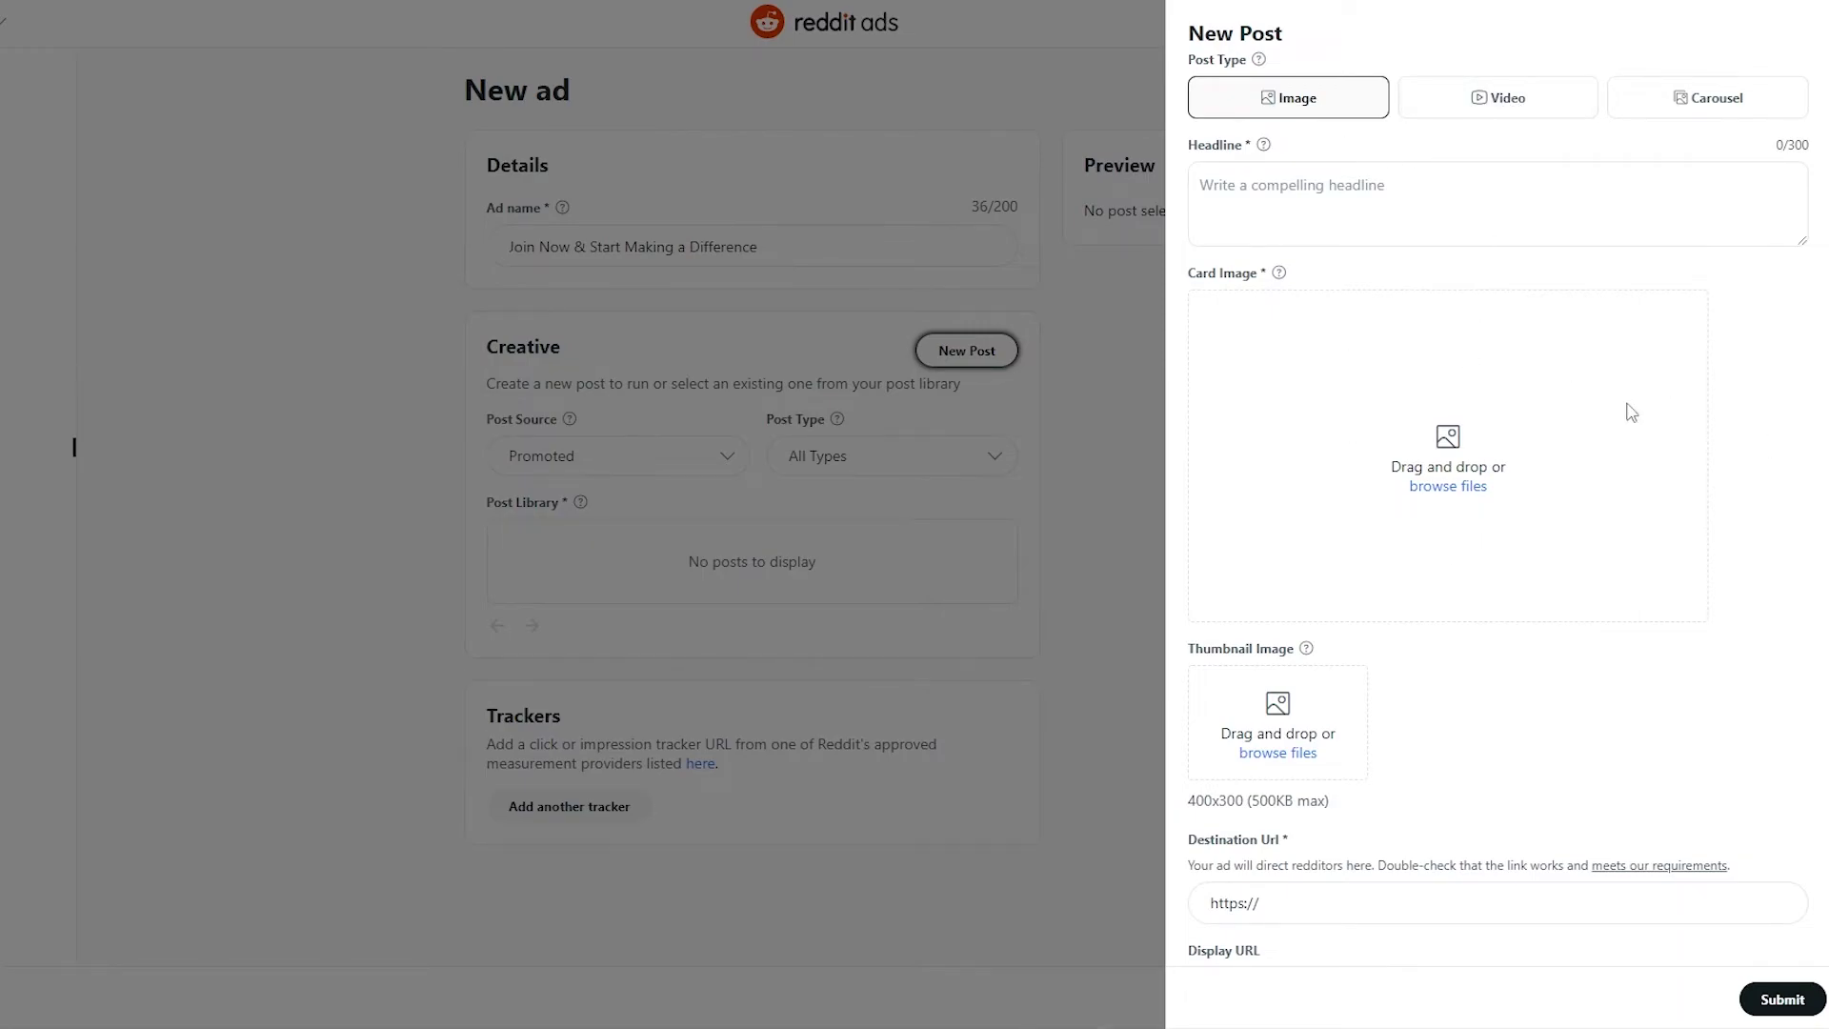
click(1445, 111)
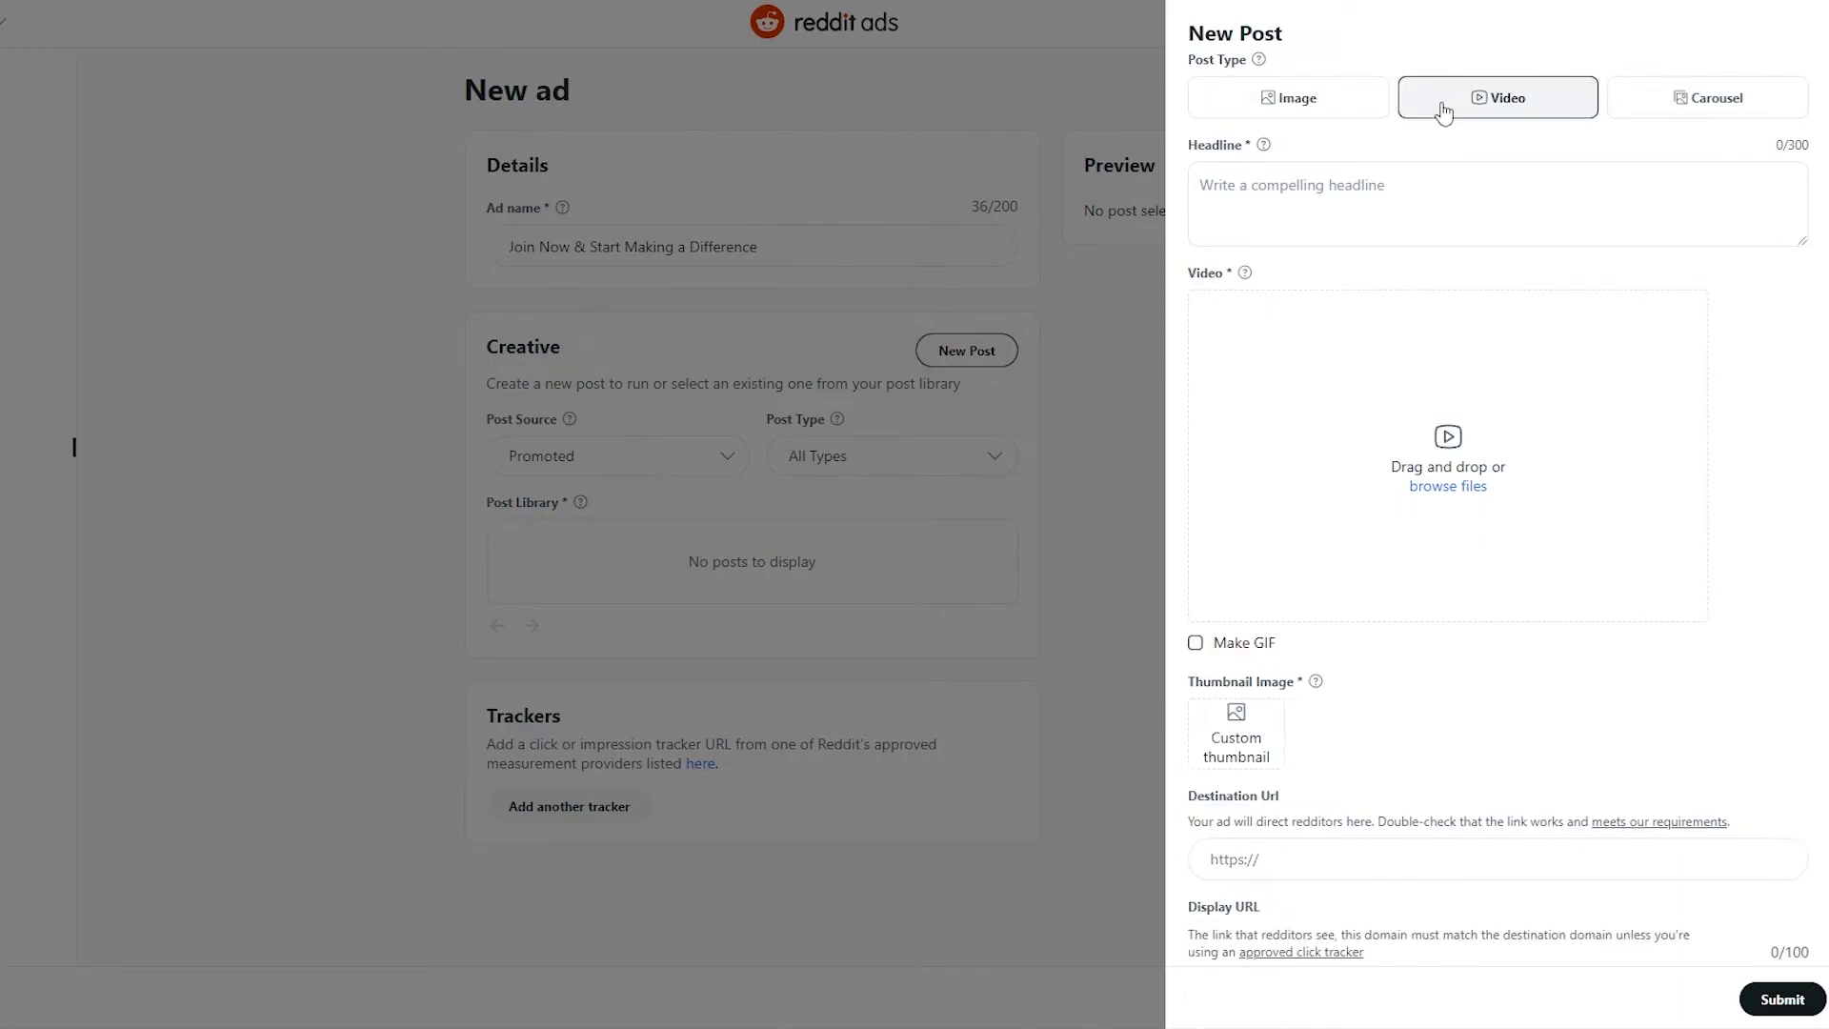
click(1743, 110)
click(1373, 111)
click(1535, 110)
Step: Set the new post's call to action to Apply Now
scroll(1258, 646, down, 2)
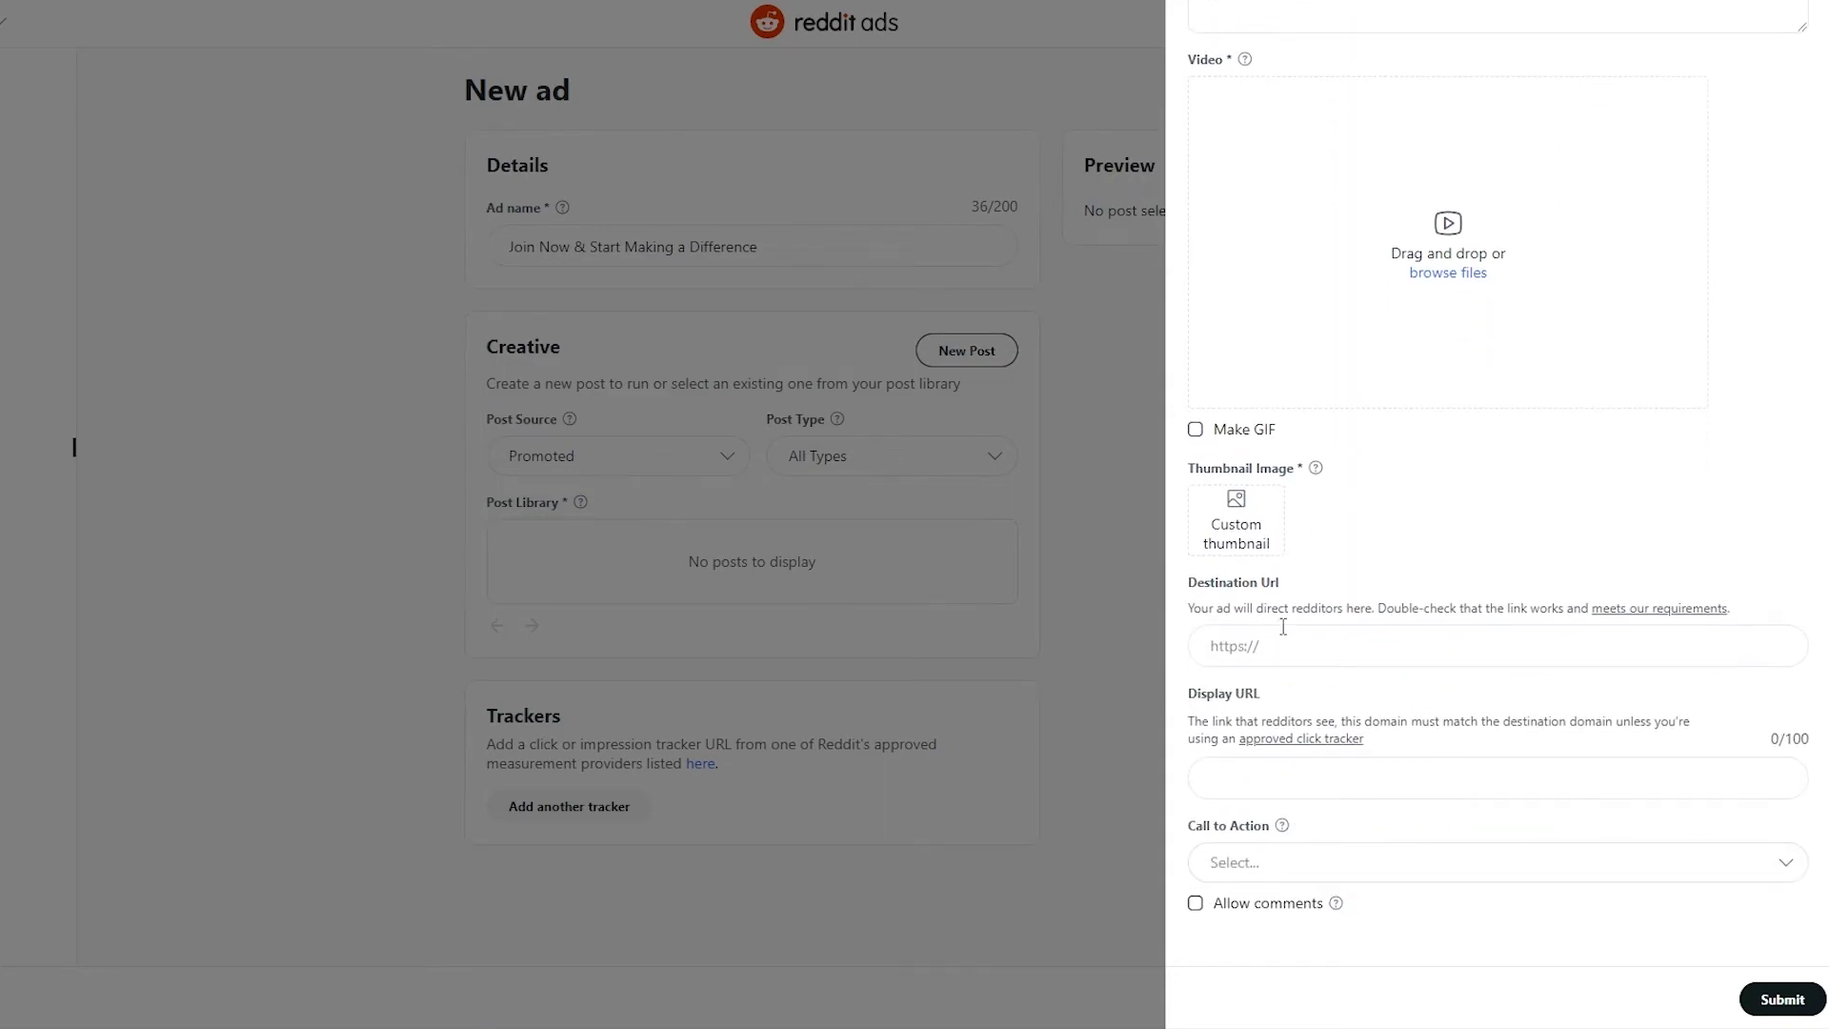
click(1314, 647)
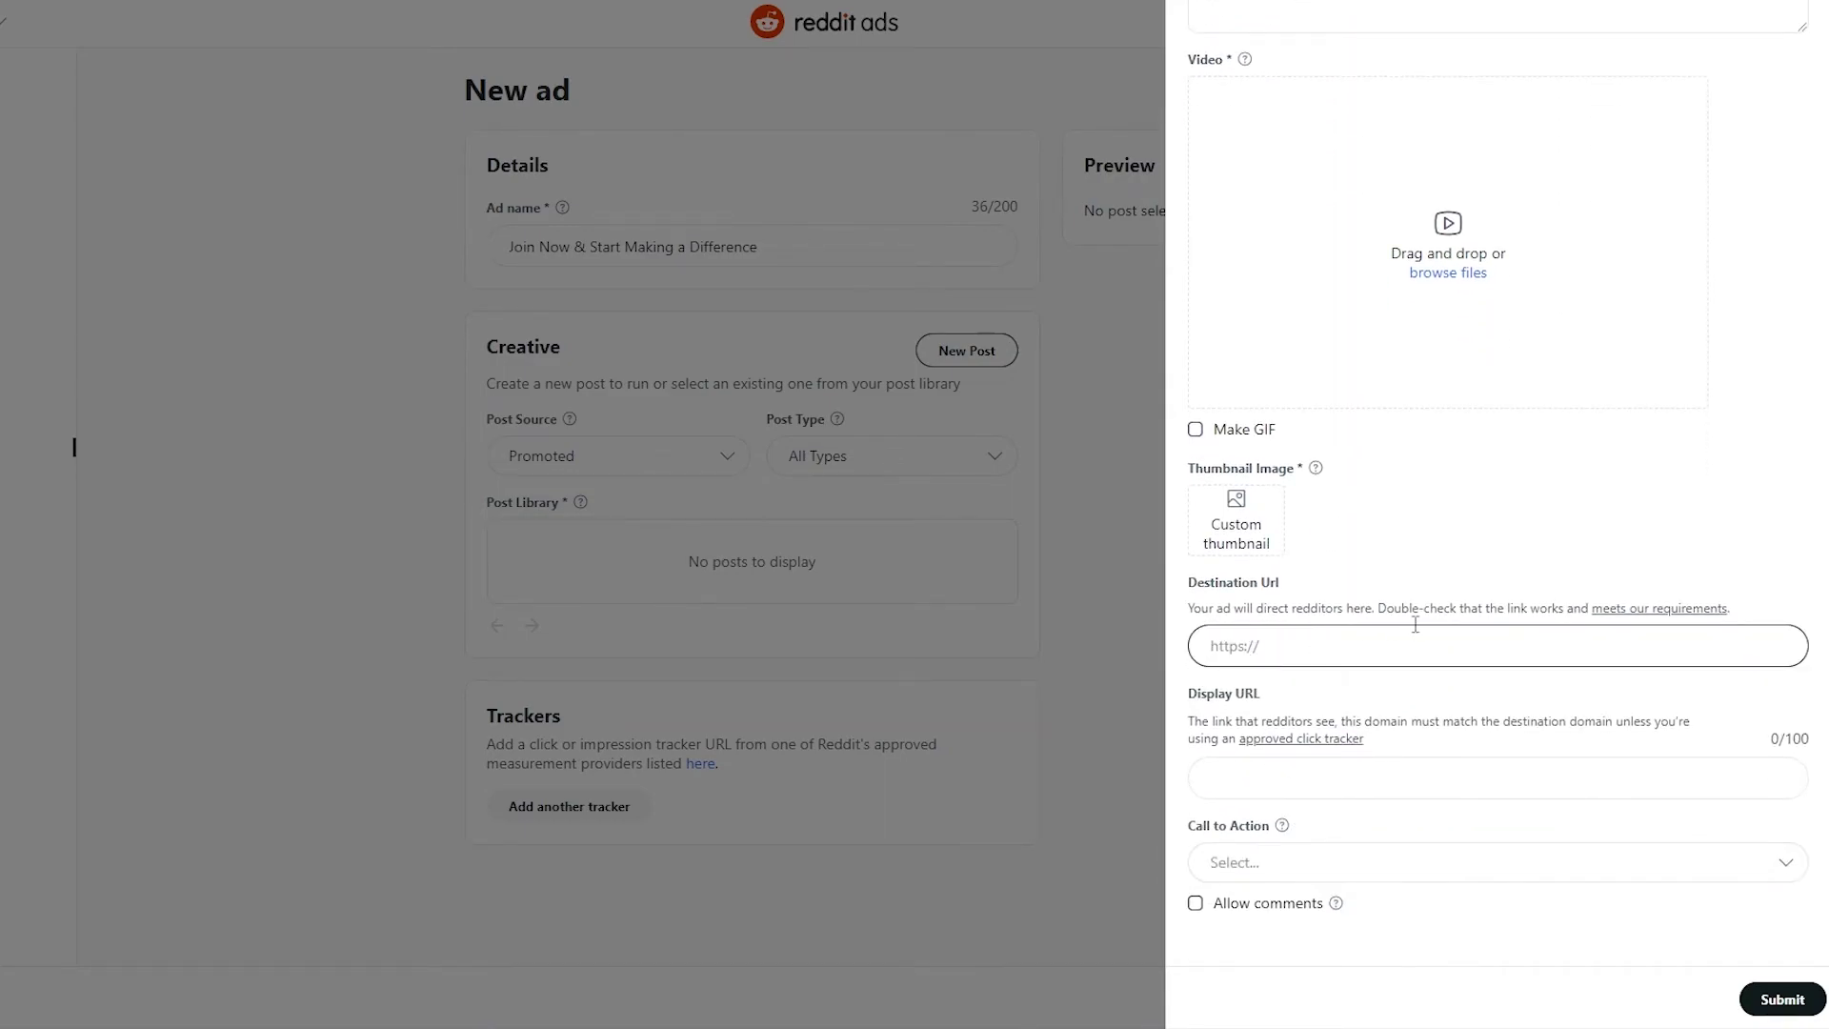
scroll(1401, 618, down, 1)
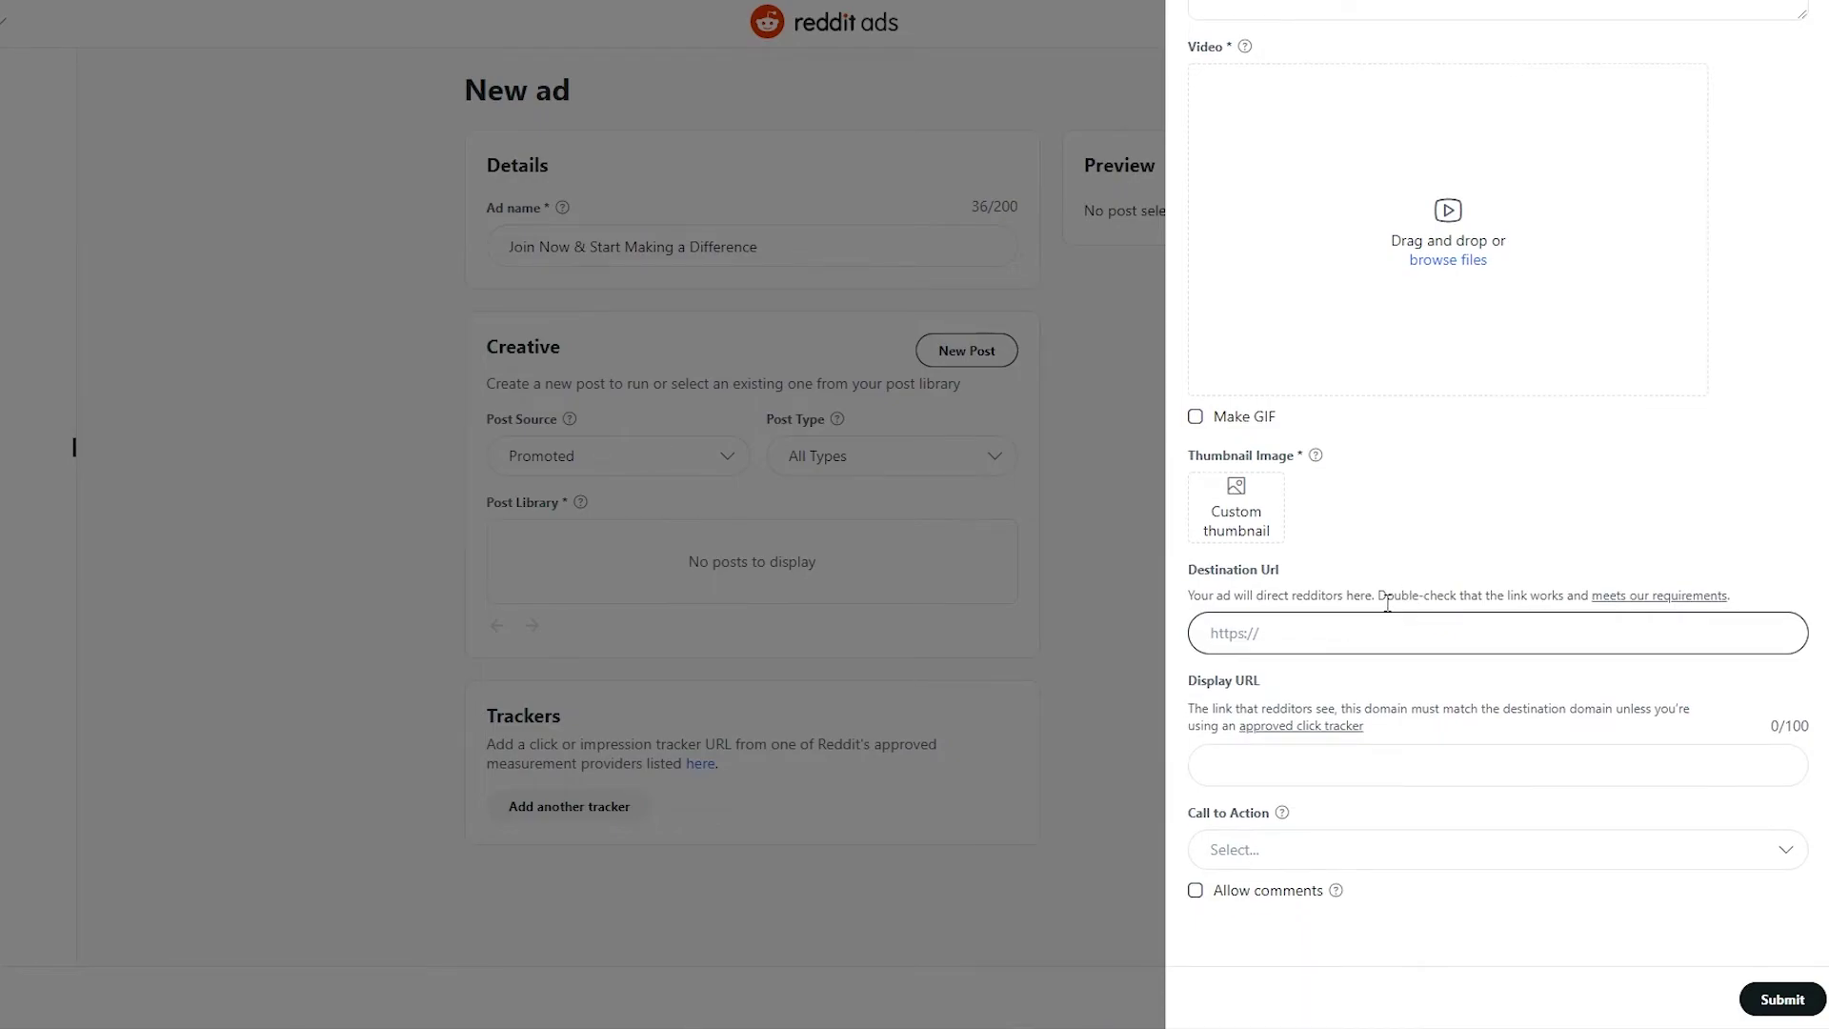
click(1303, 849)
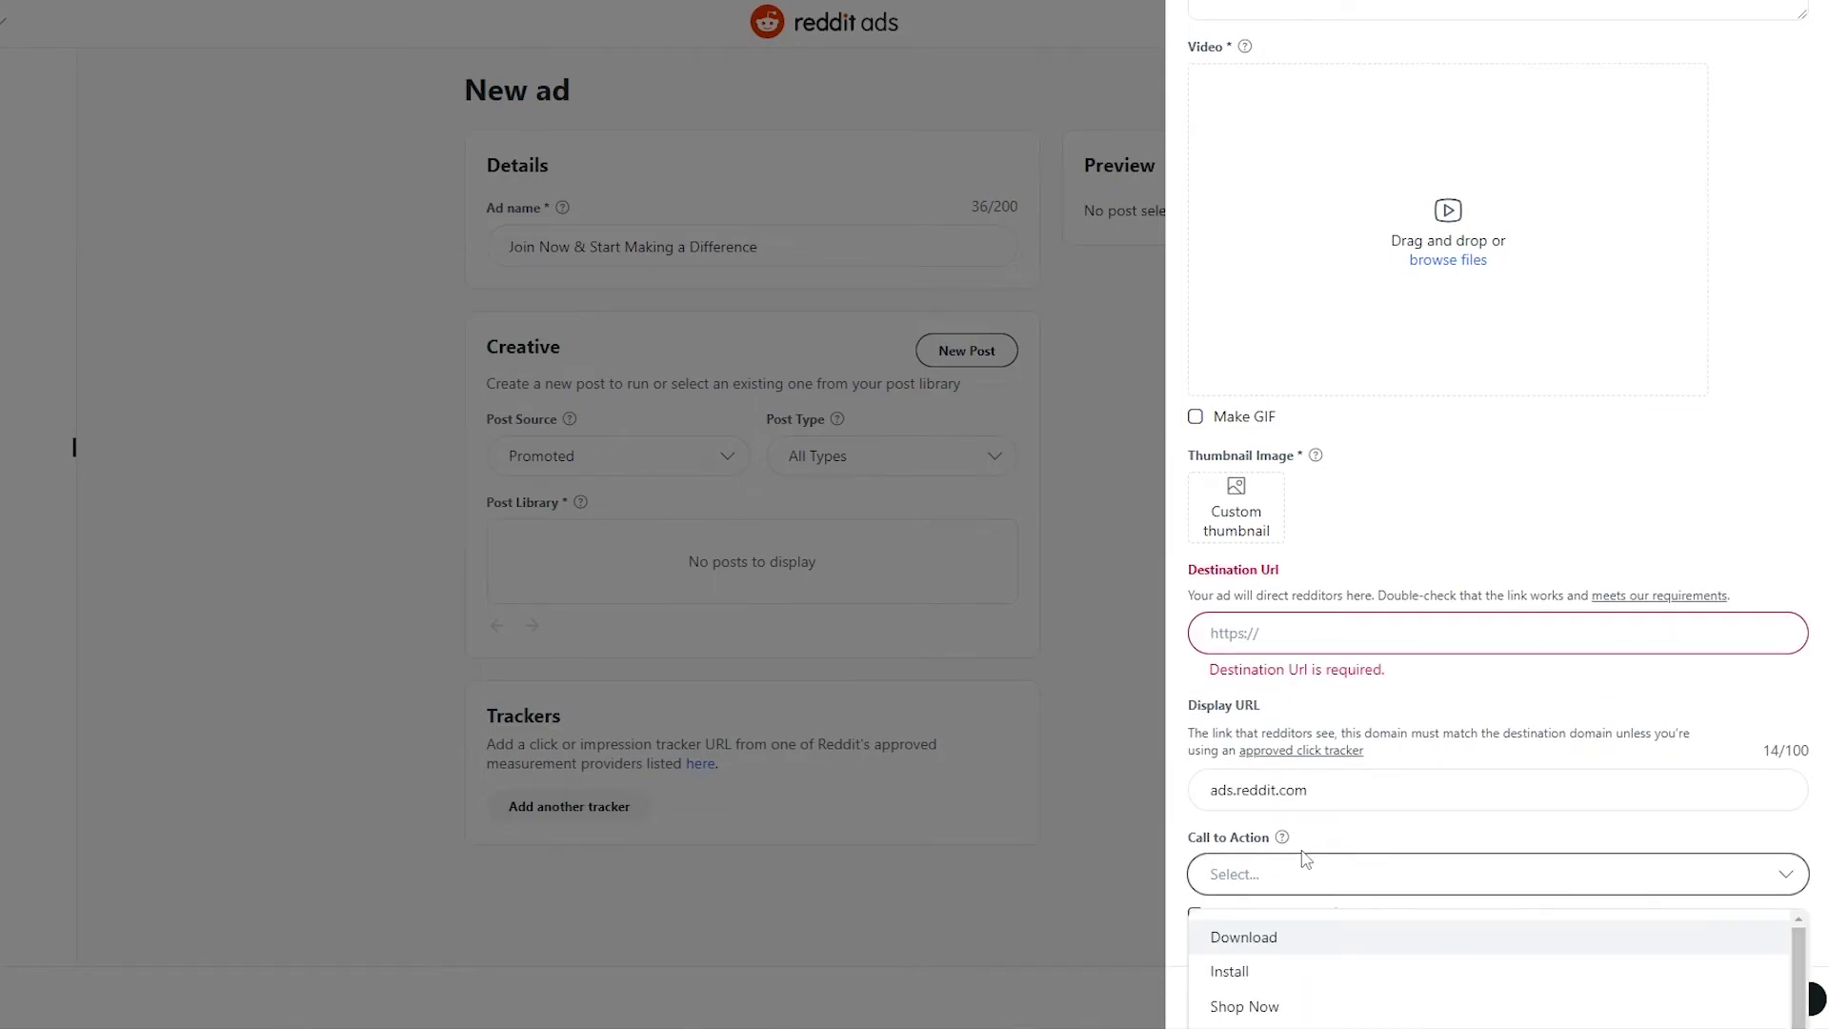
scroll(1306, 859, down, 2)
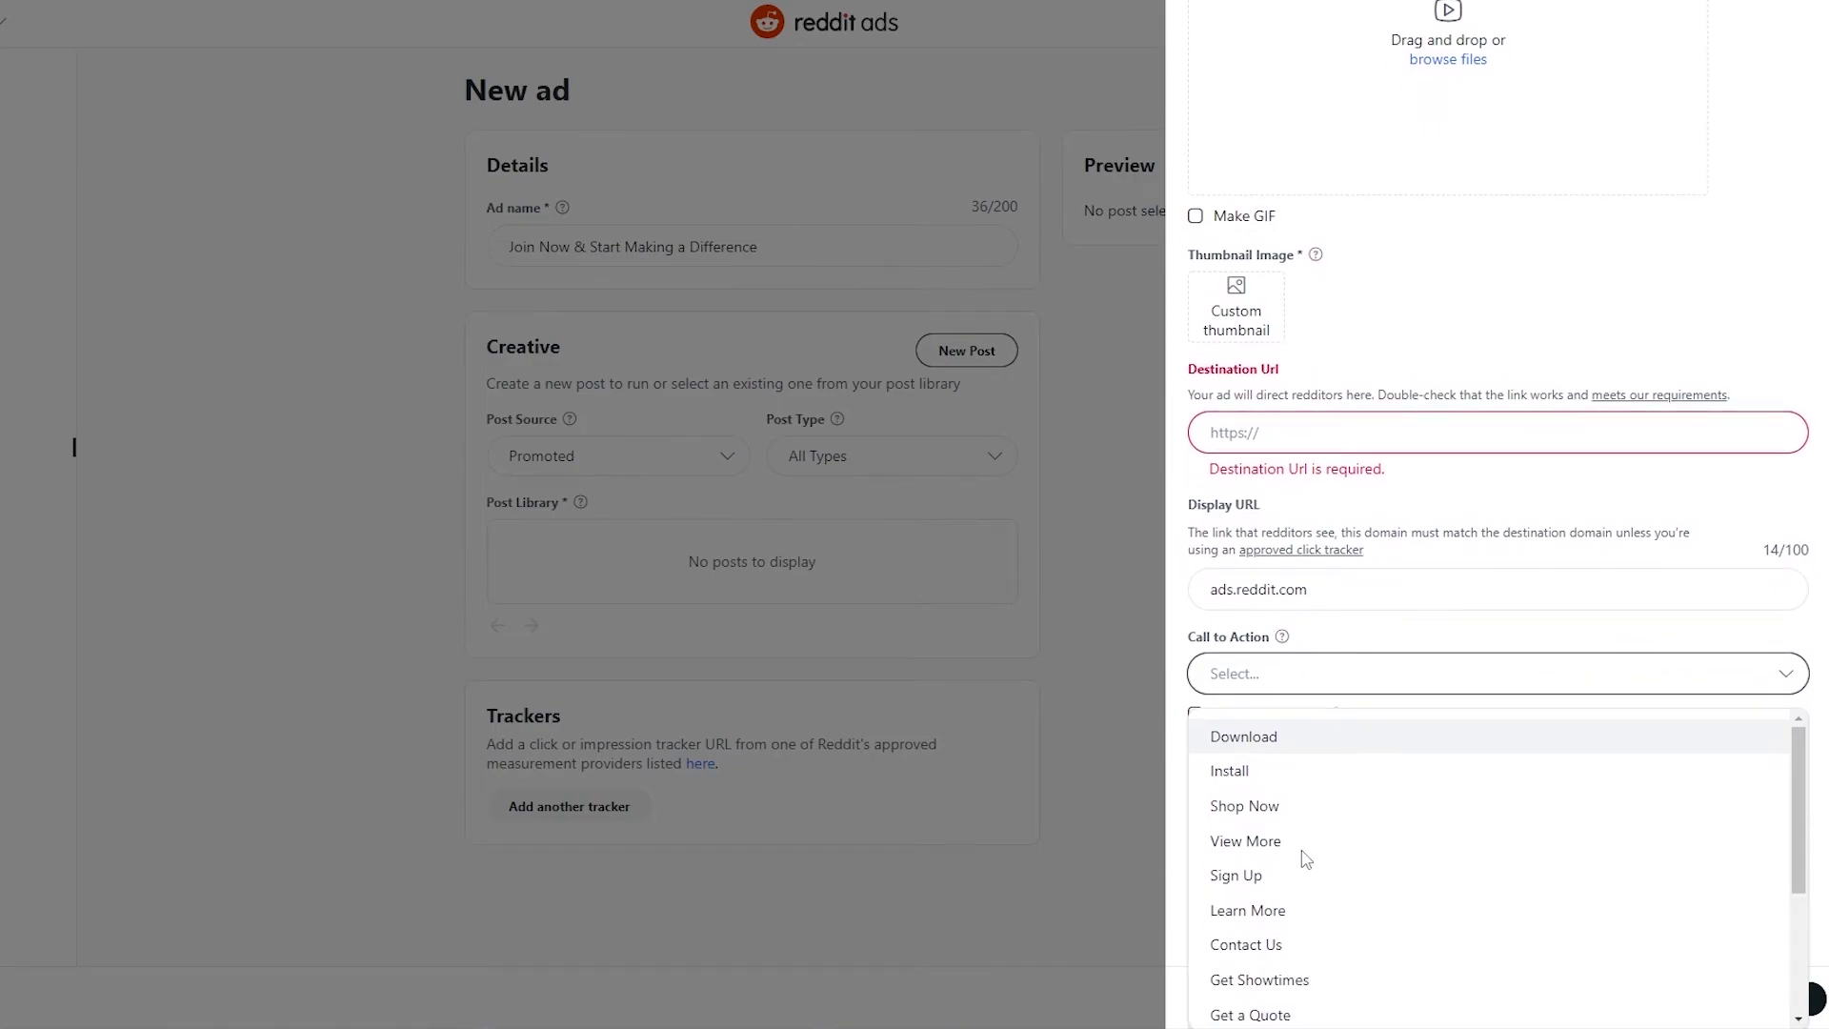
scroll(1306, 943, down, 2)
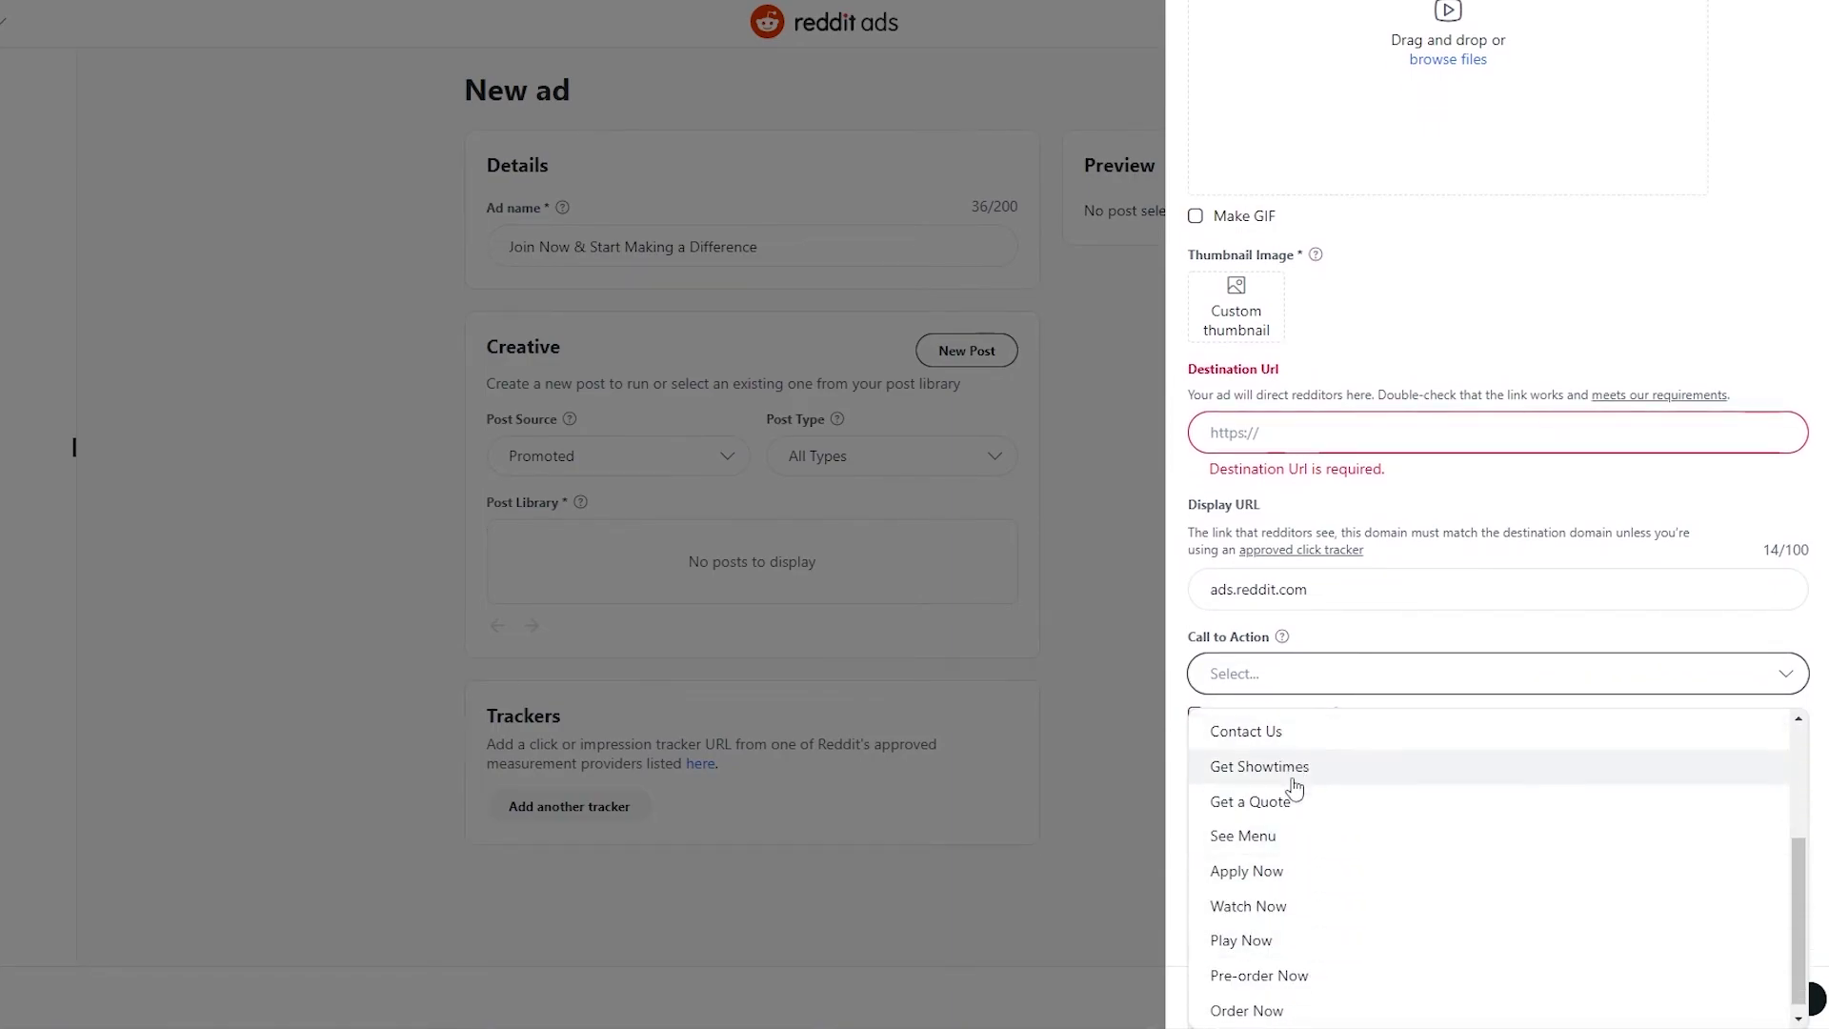
scroll(1296, 934, down, 1)
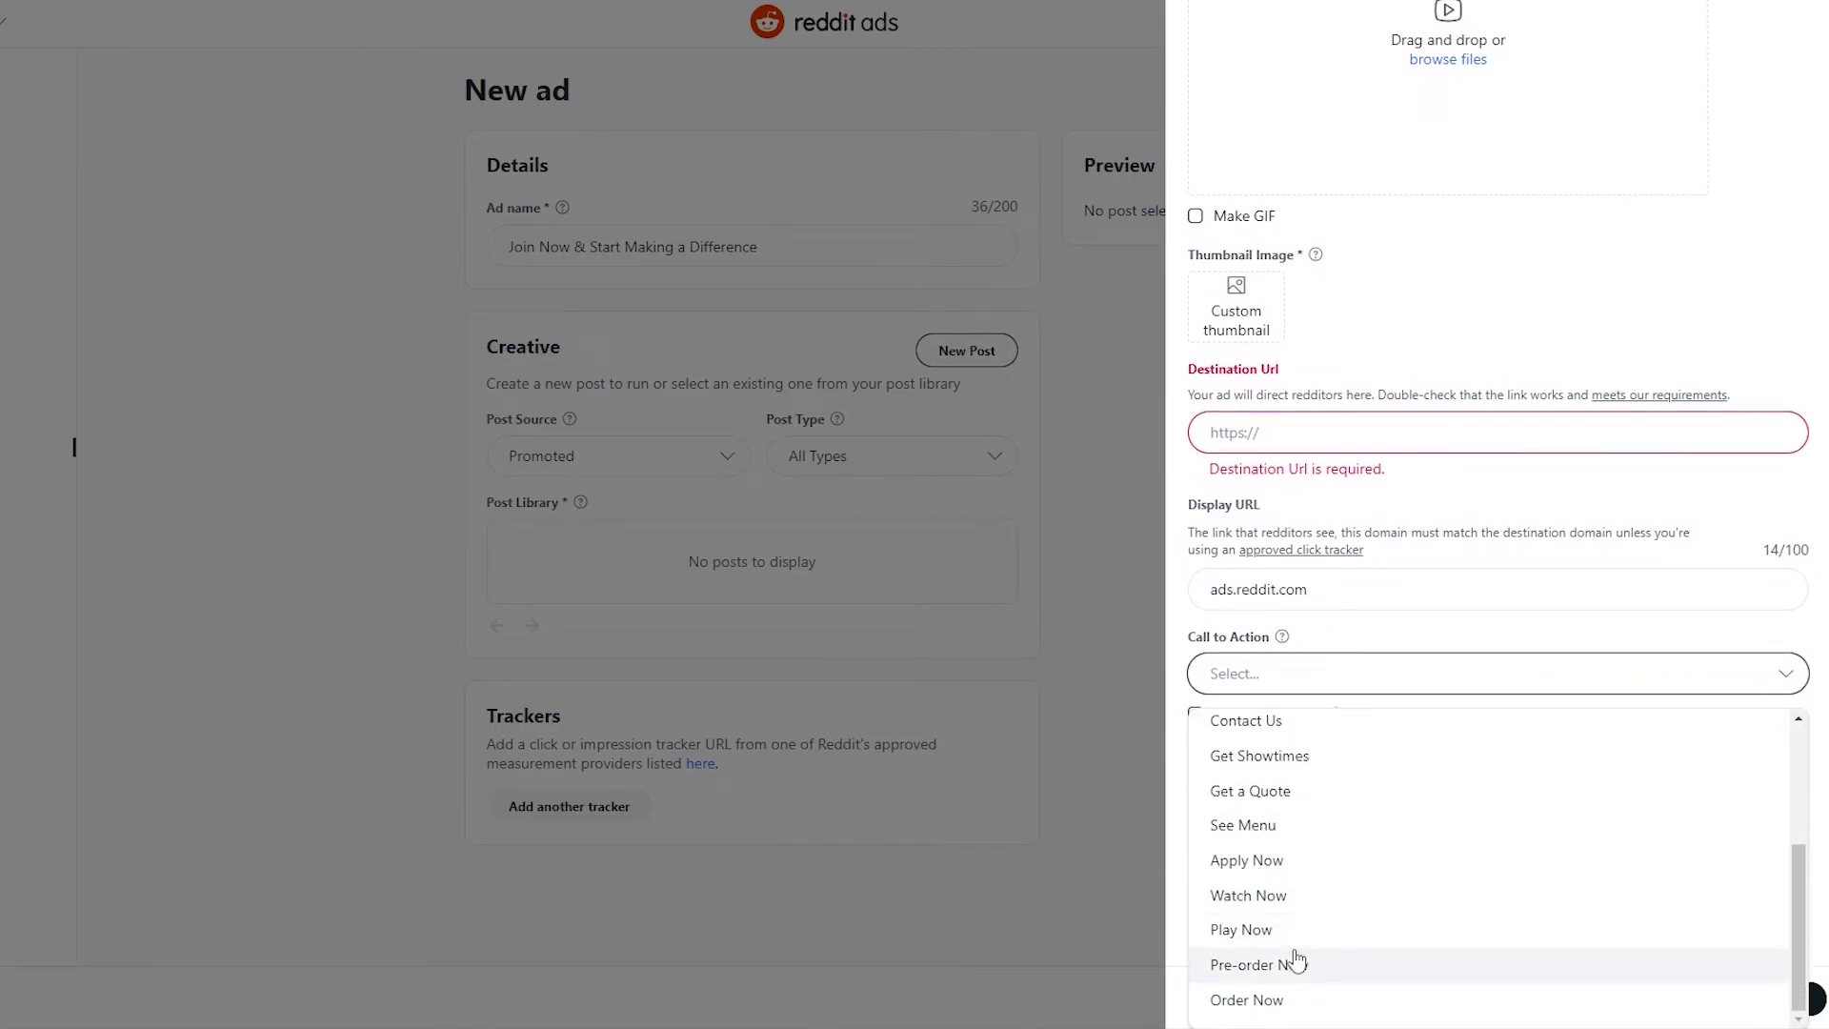
click(1280, 866)
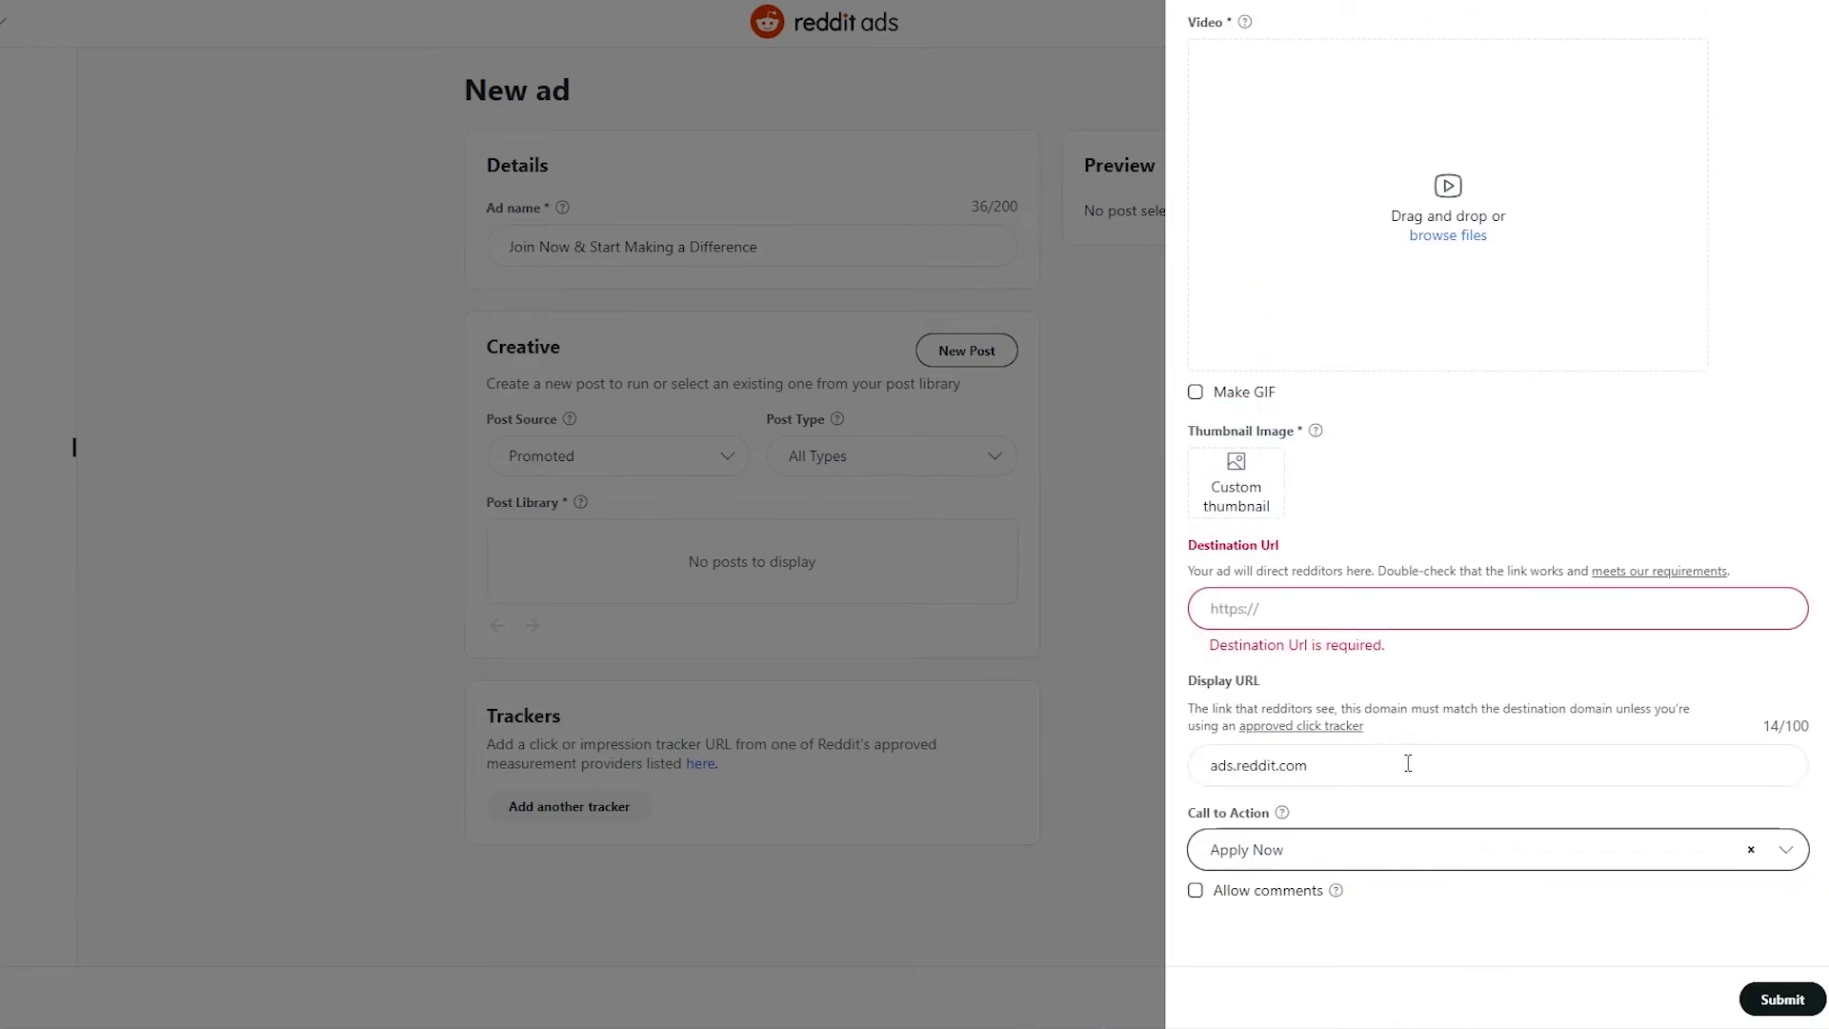
Step: Change the post type to Image and upload the Uncle Coffee logo as the card image
click(1309, 602)
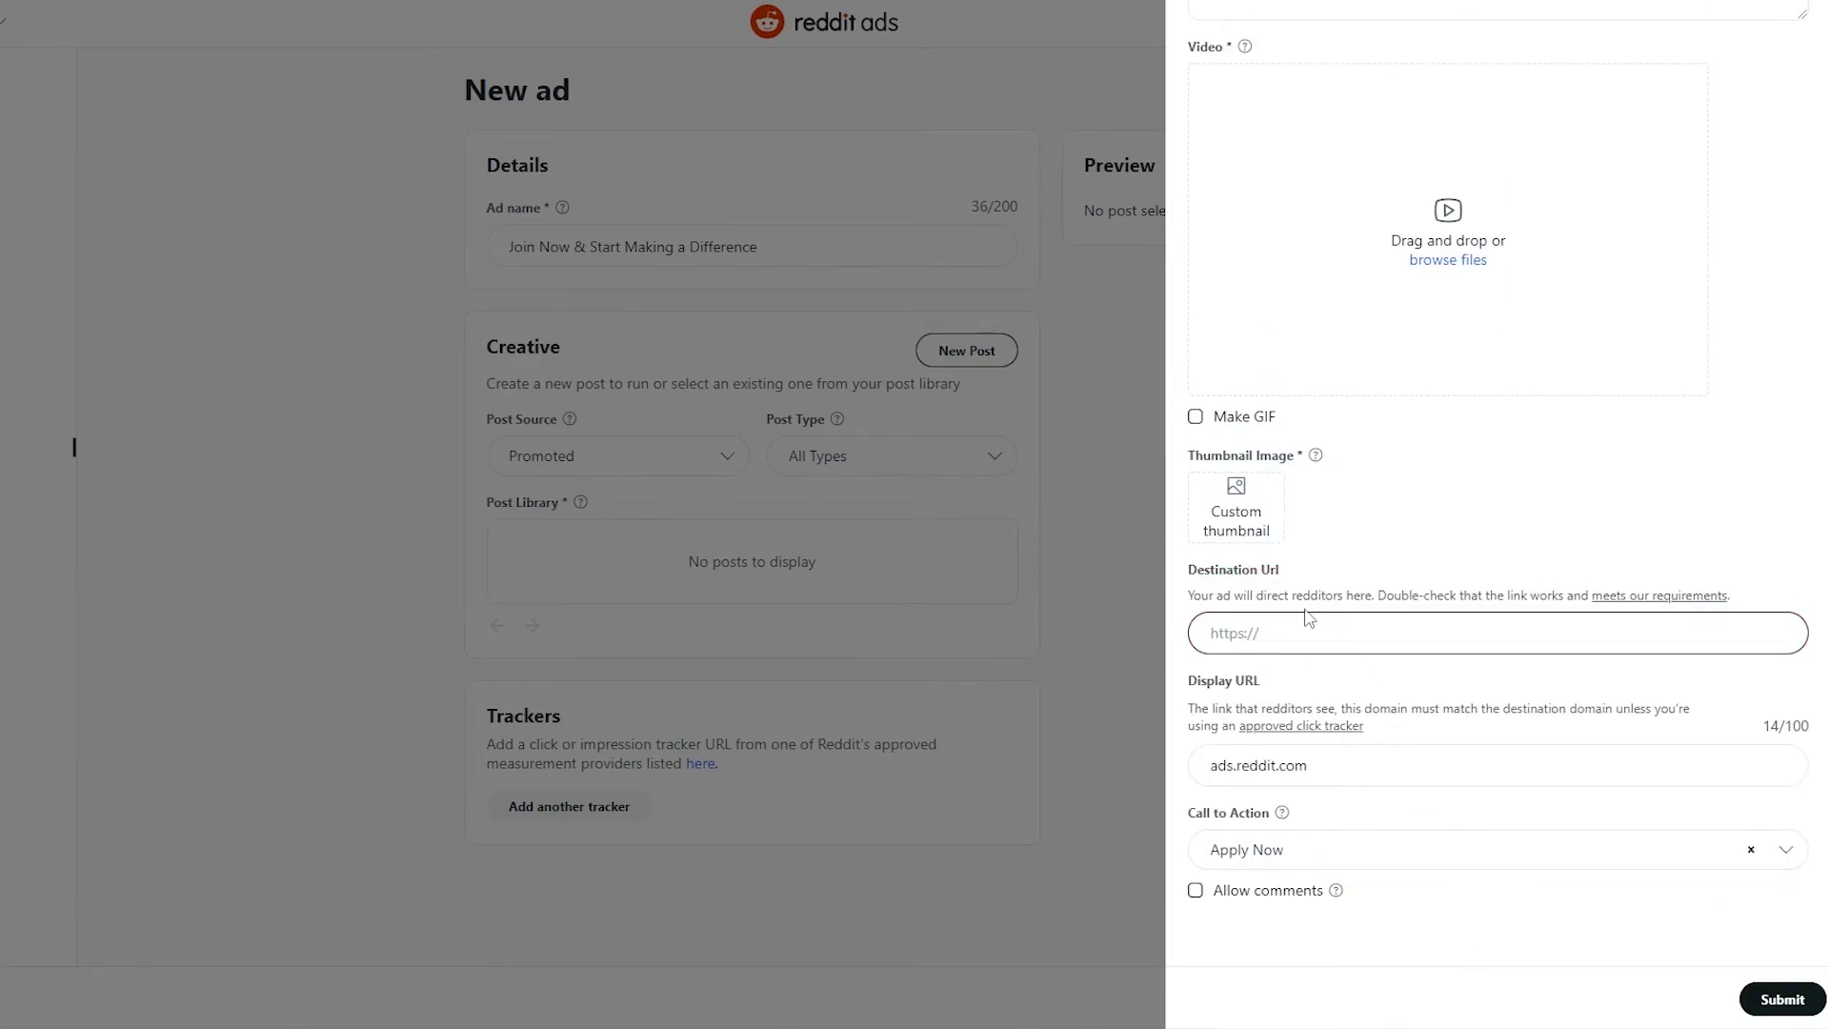
scroll(1334, 648, up, 1)
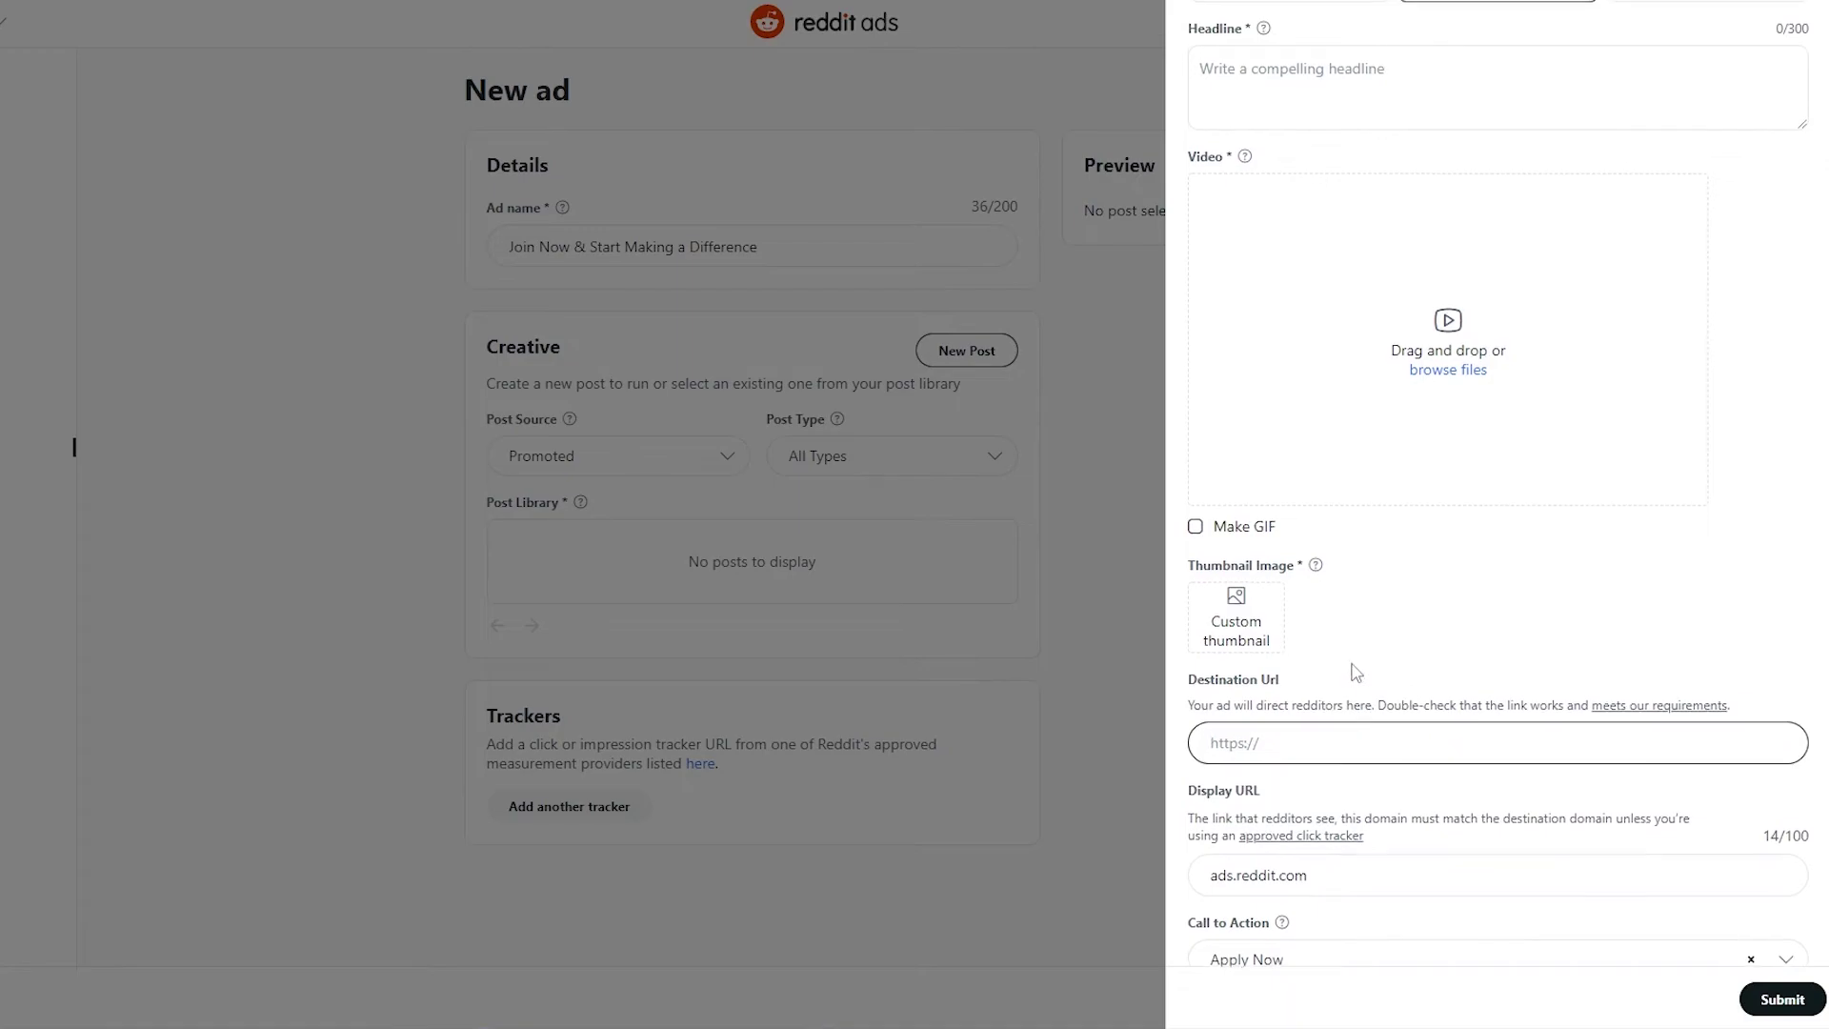
scroll(1357, 673, up, 1)
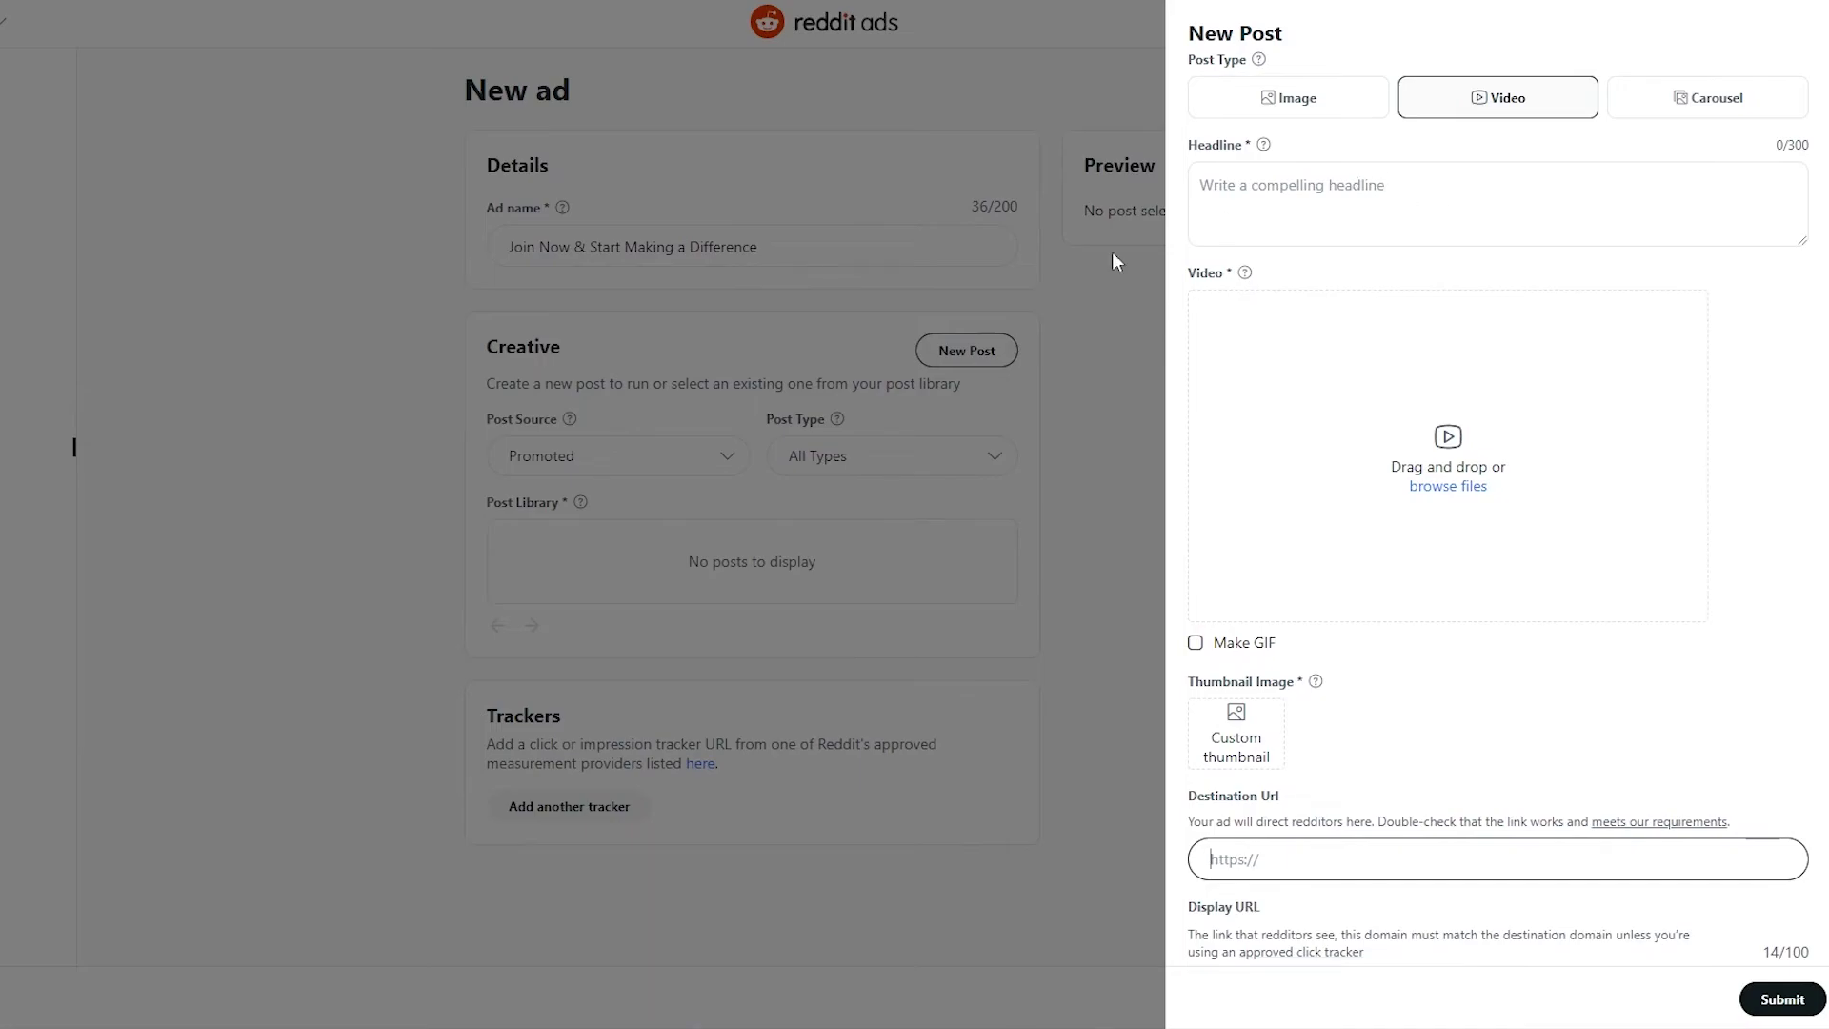
click(1339, 109)
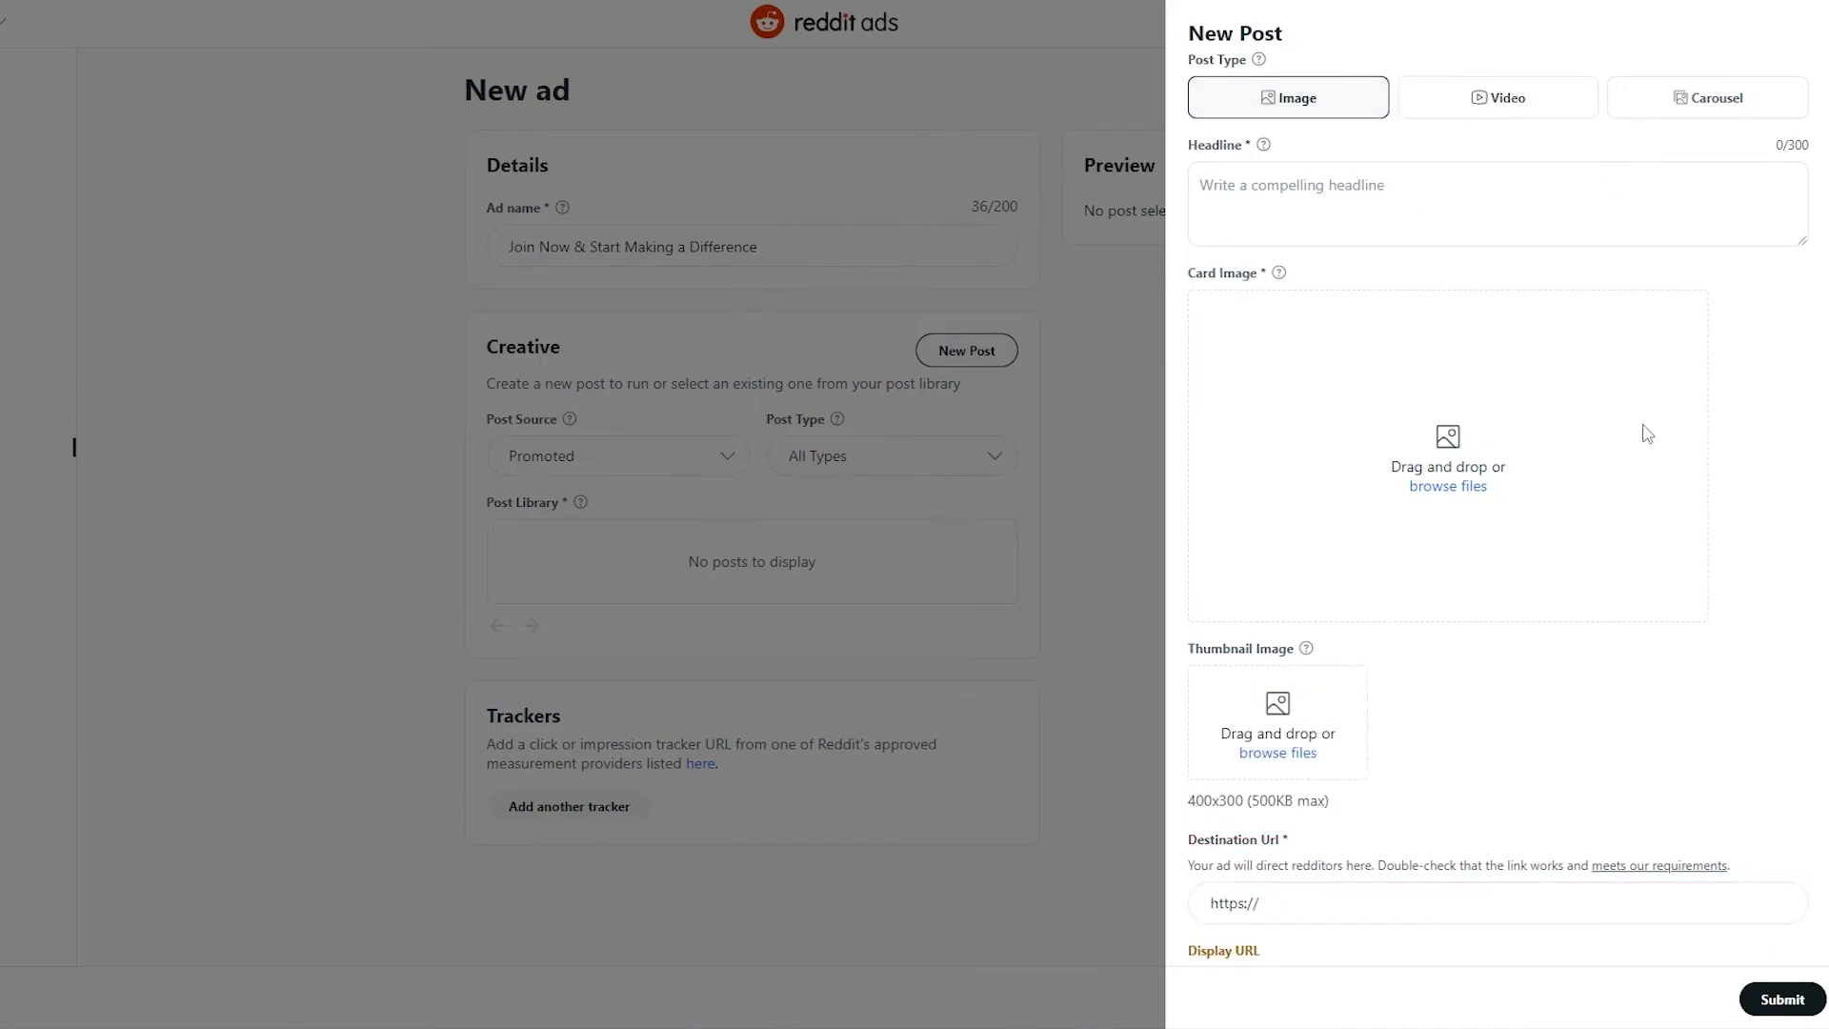
click(1468, 488)
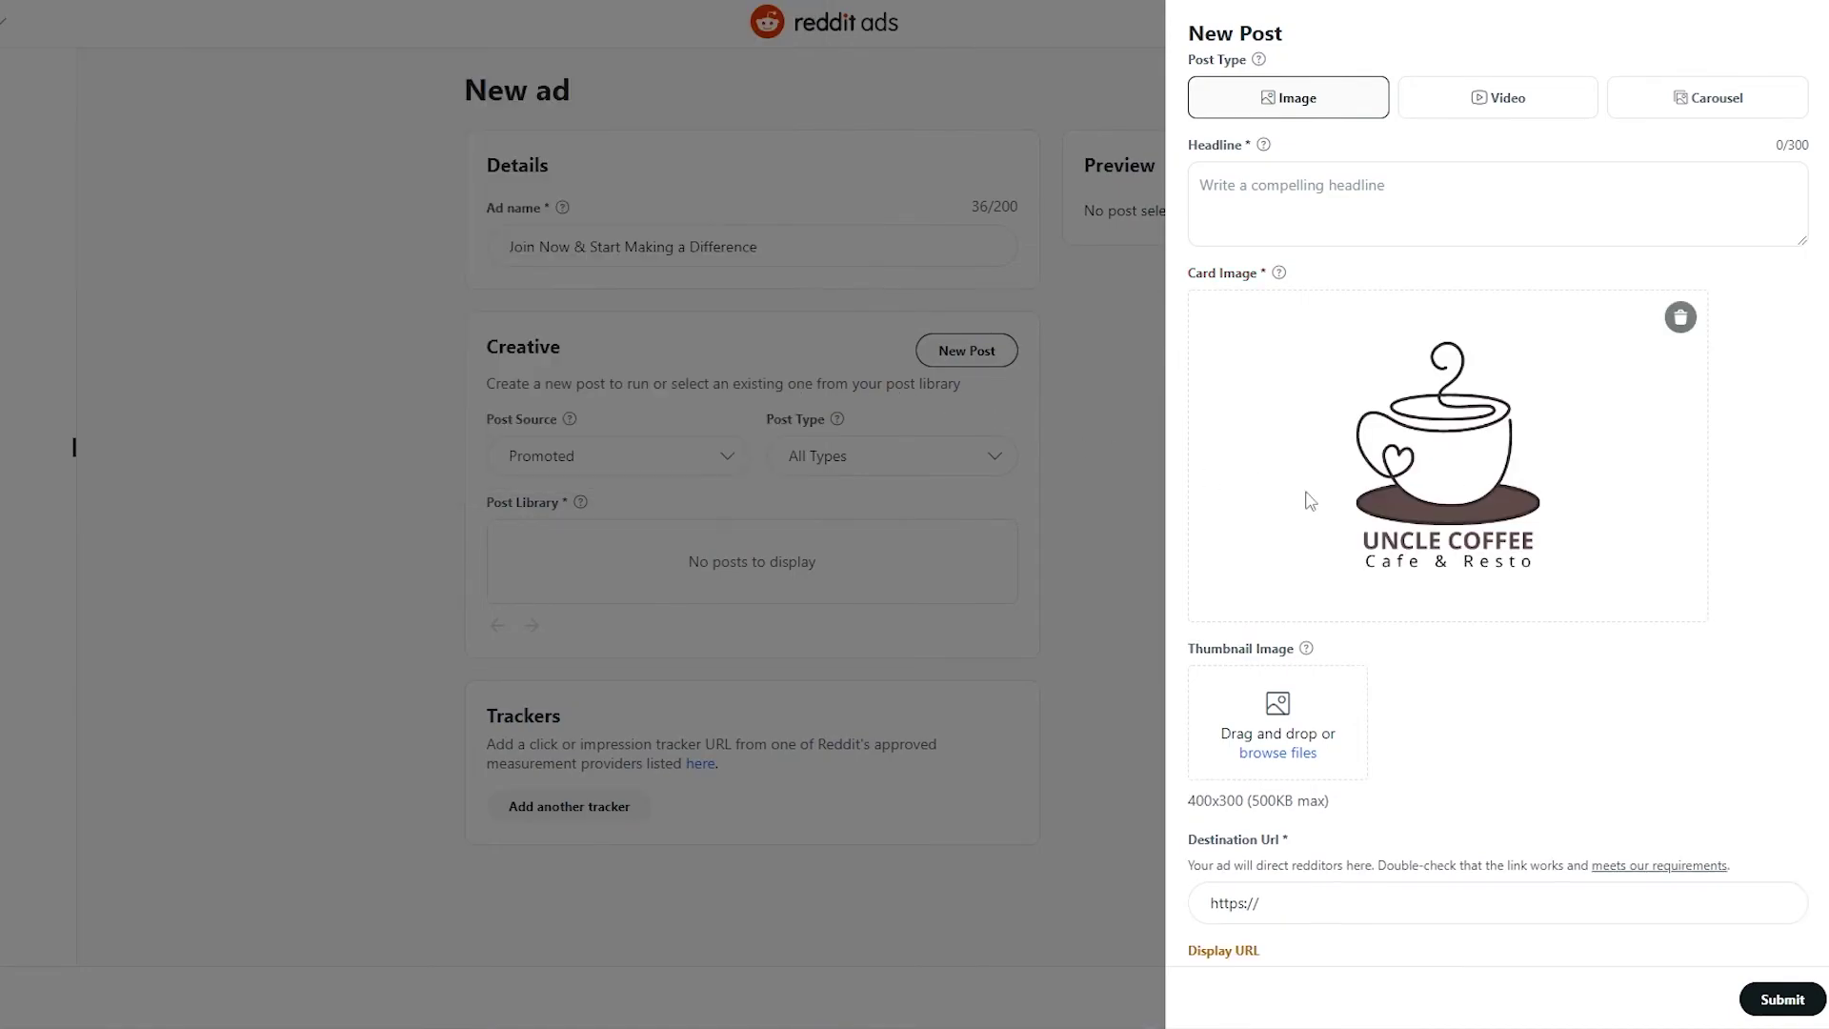
scroll(1522, 550, down, 3)
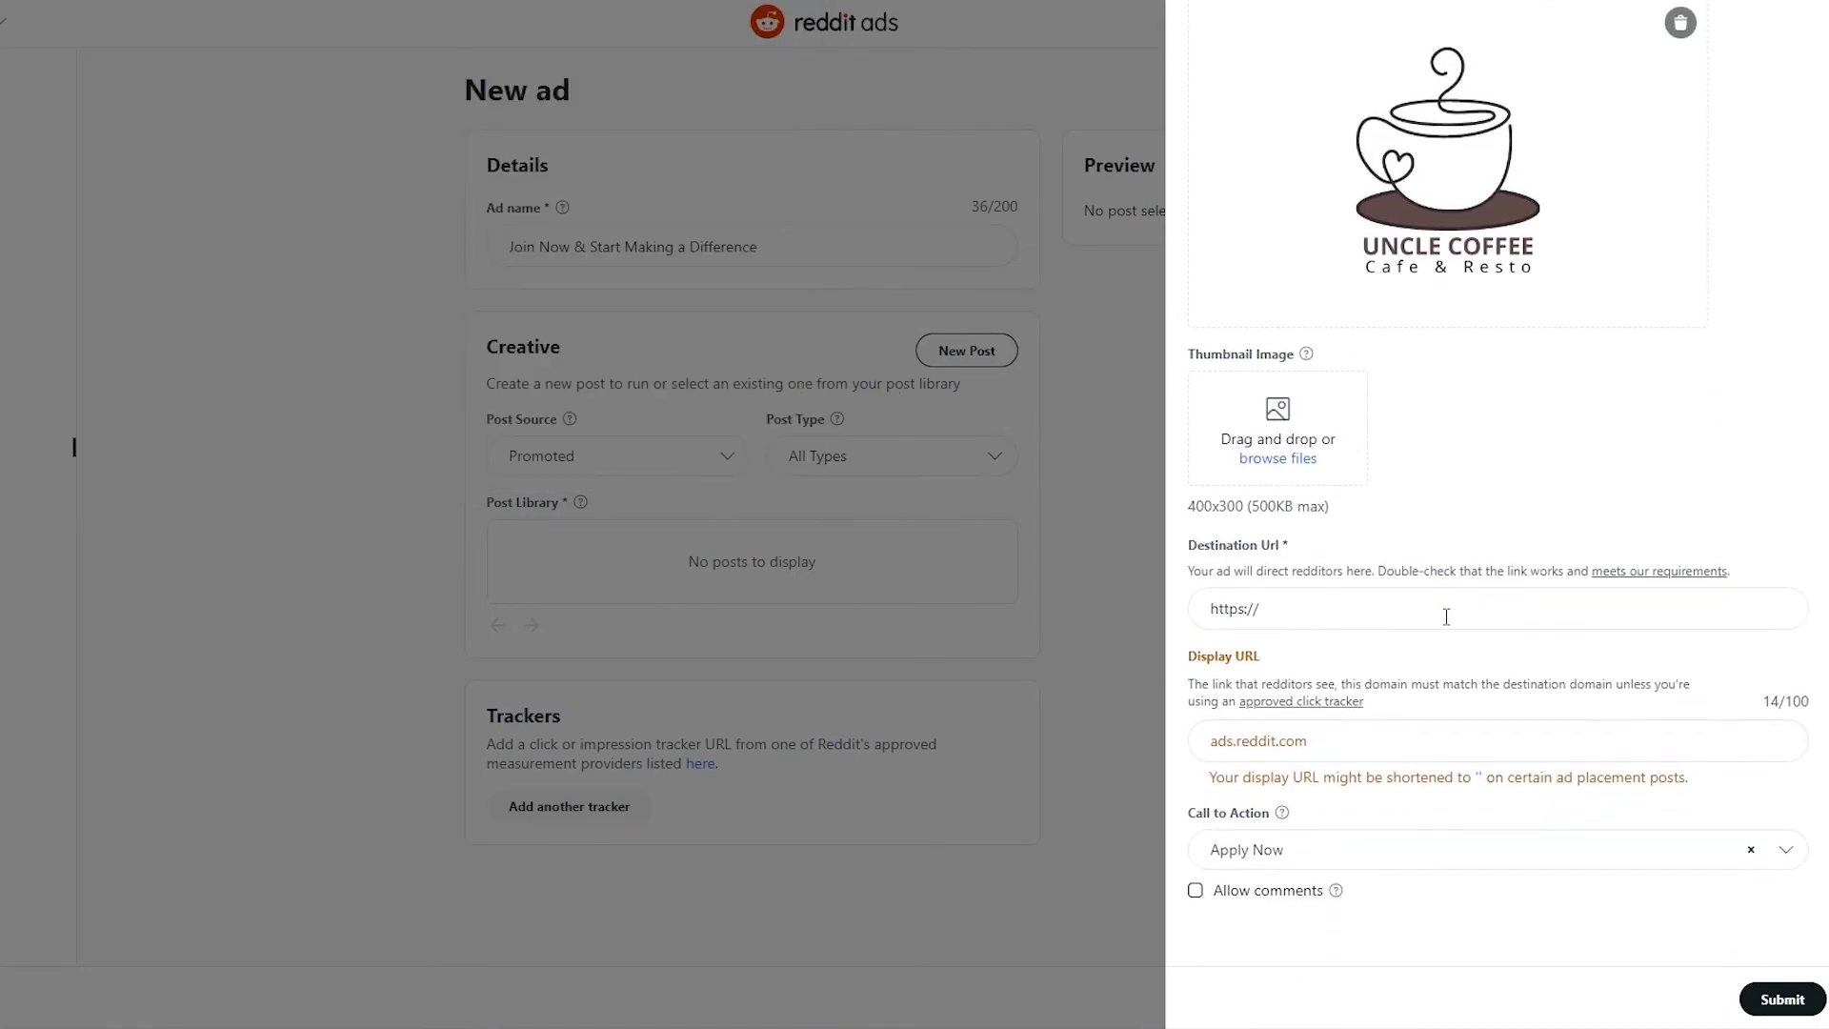
click(1363, 606)
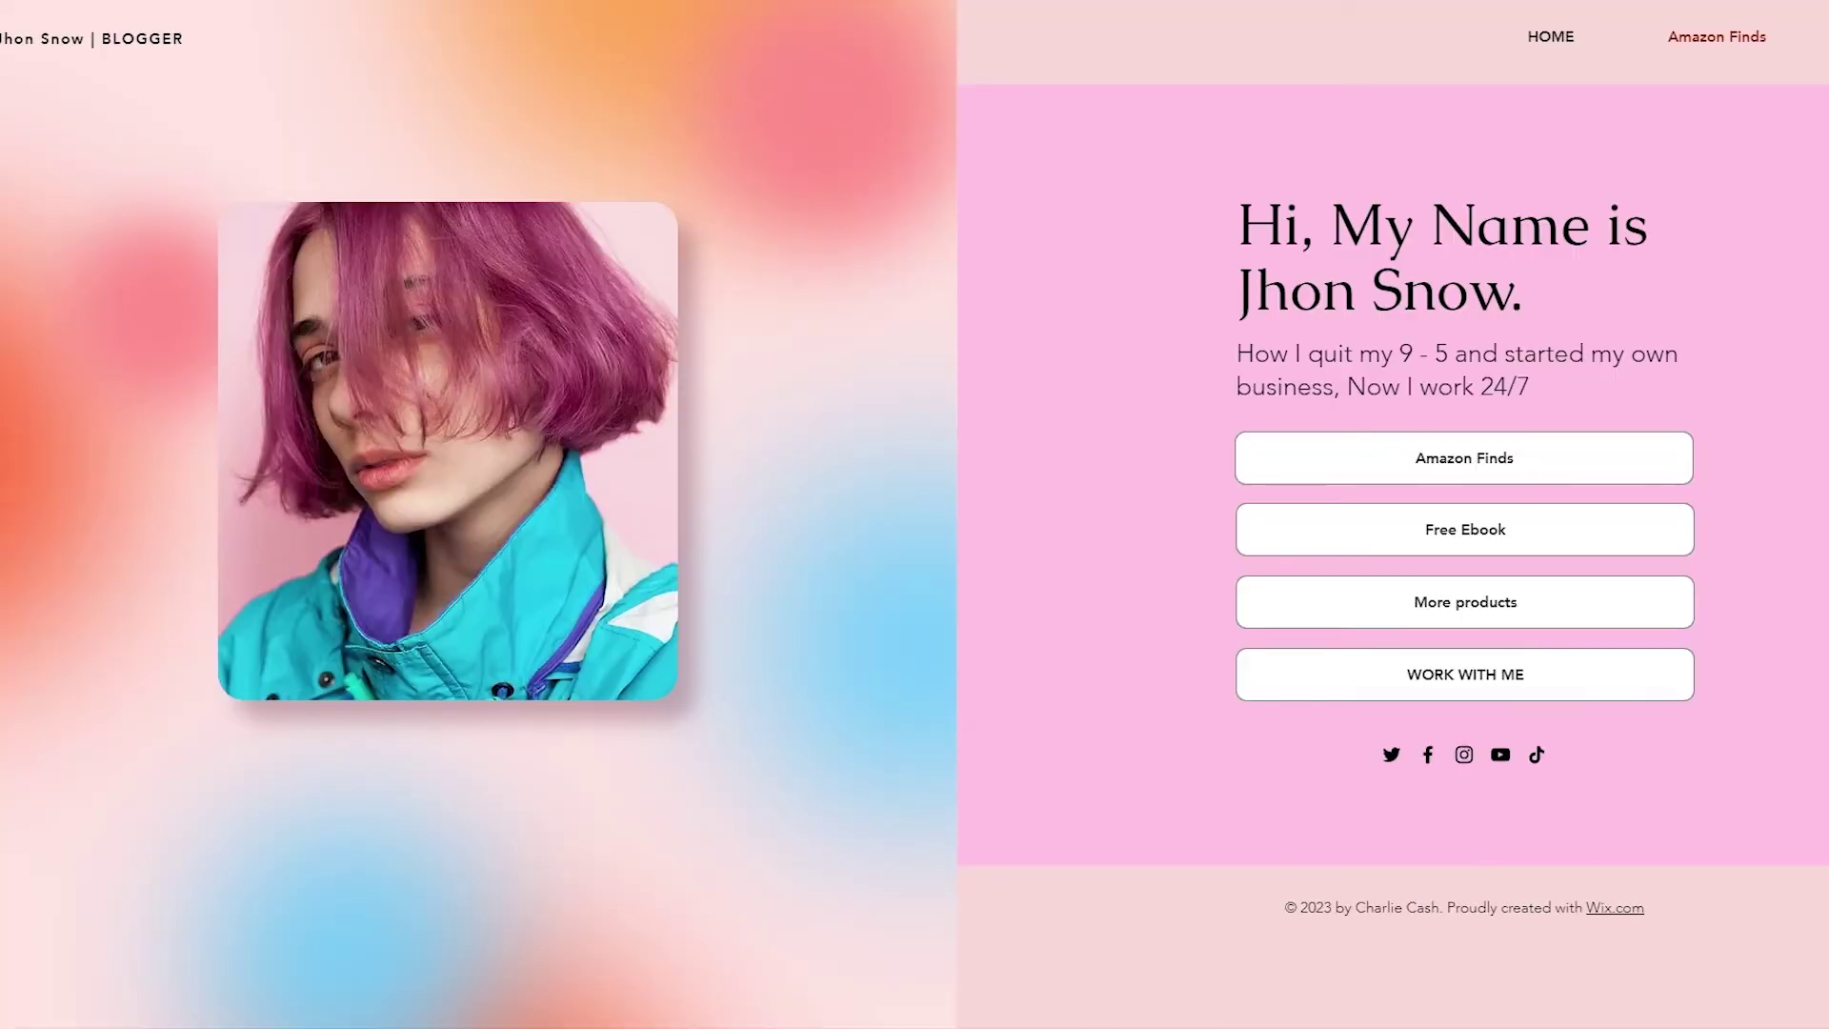
right_click(577, 3)
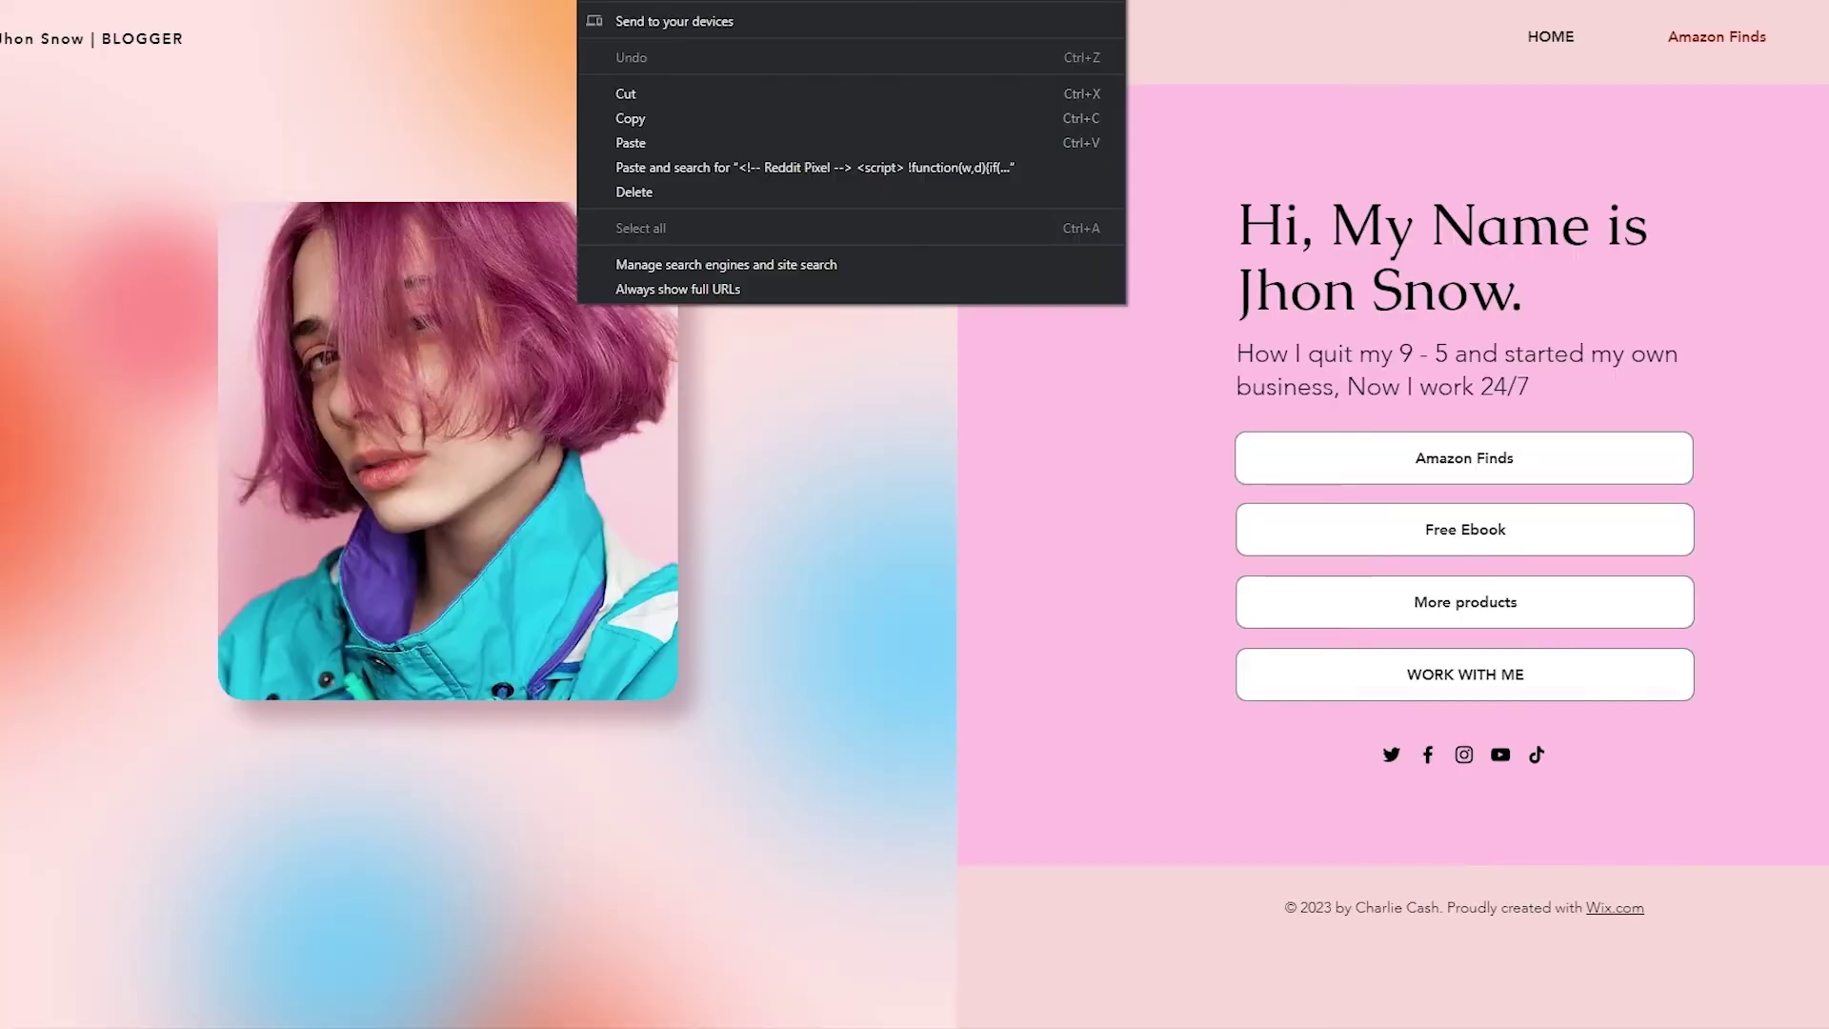
click(628, 122)
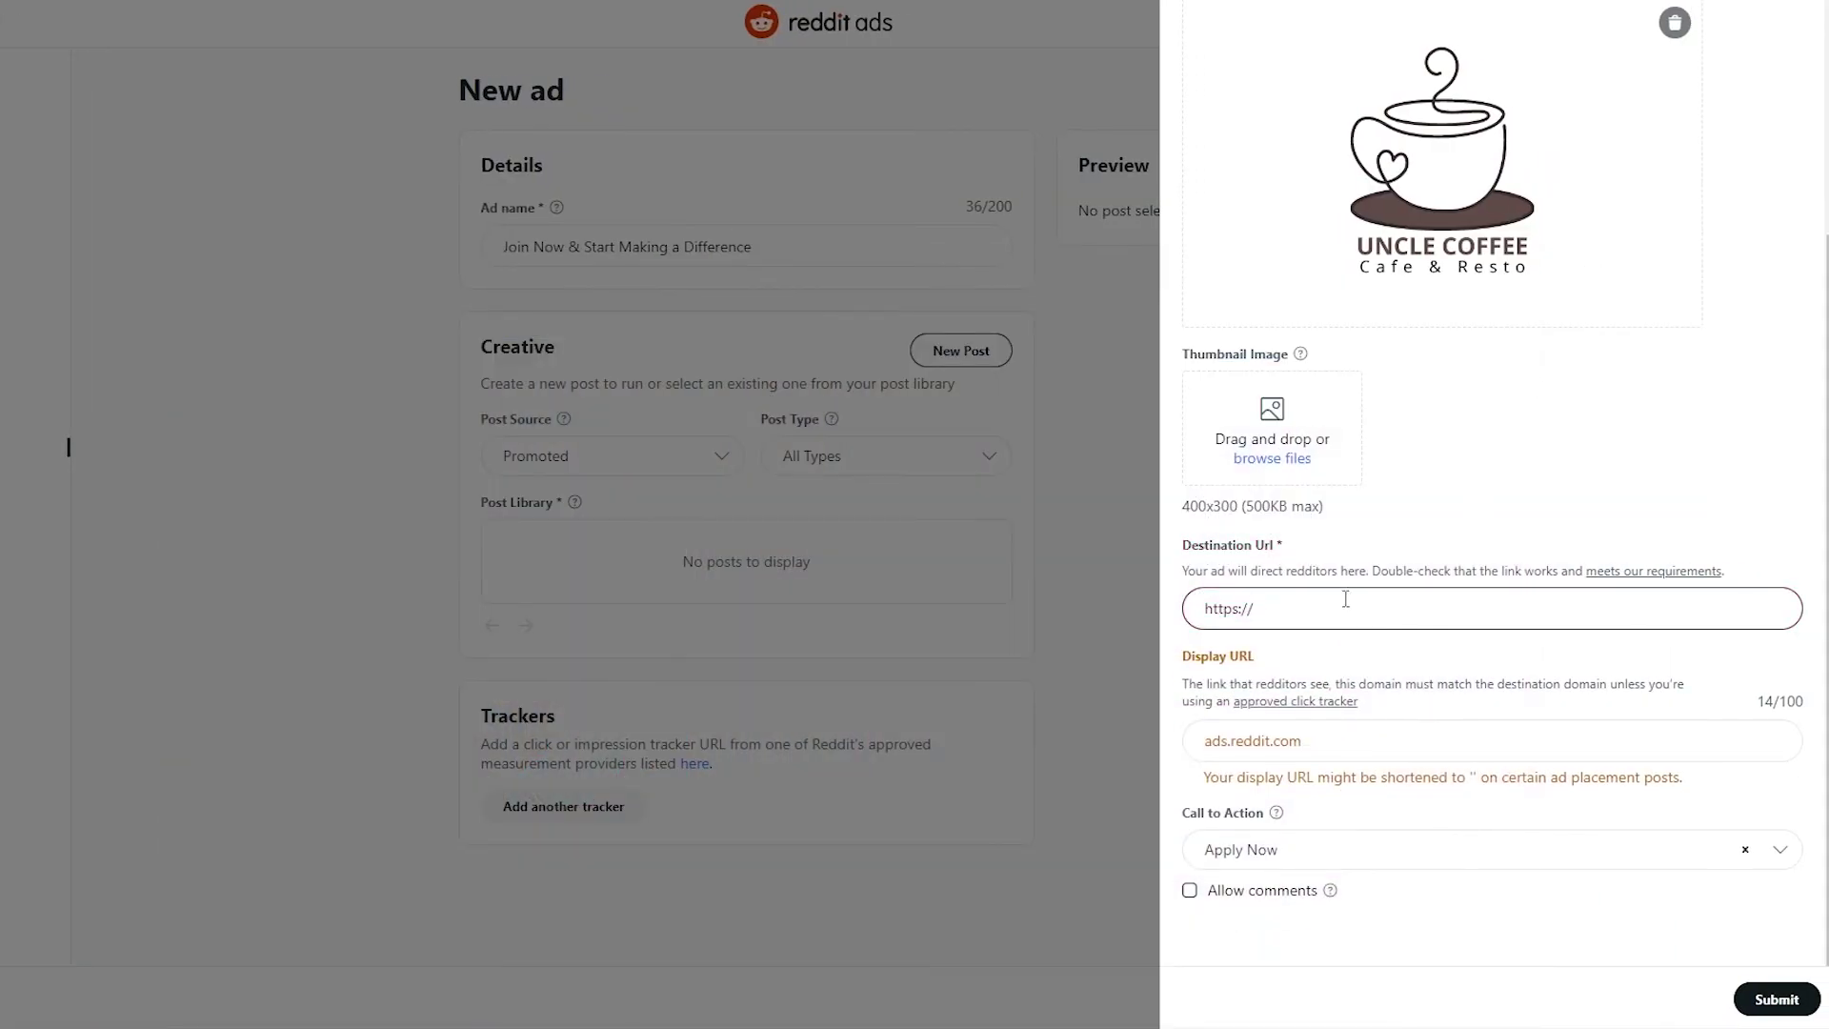
right_click(1346, 598)
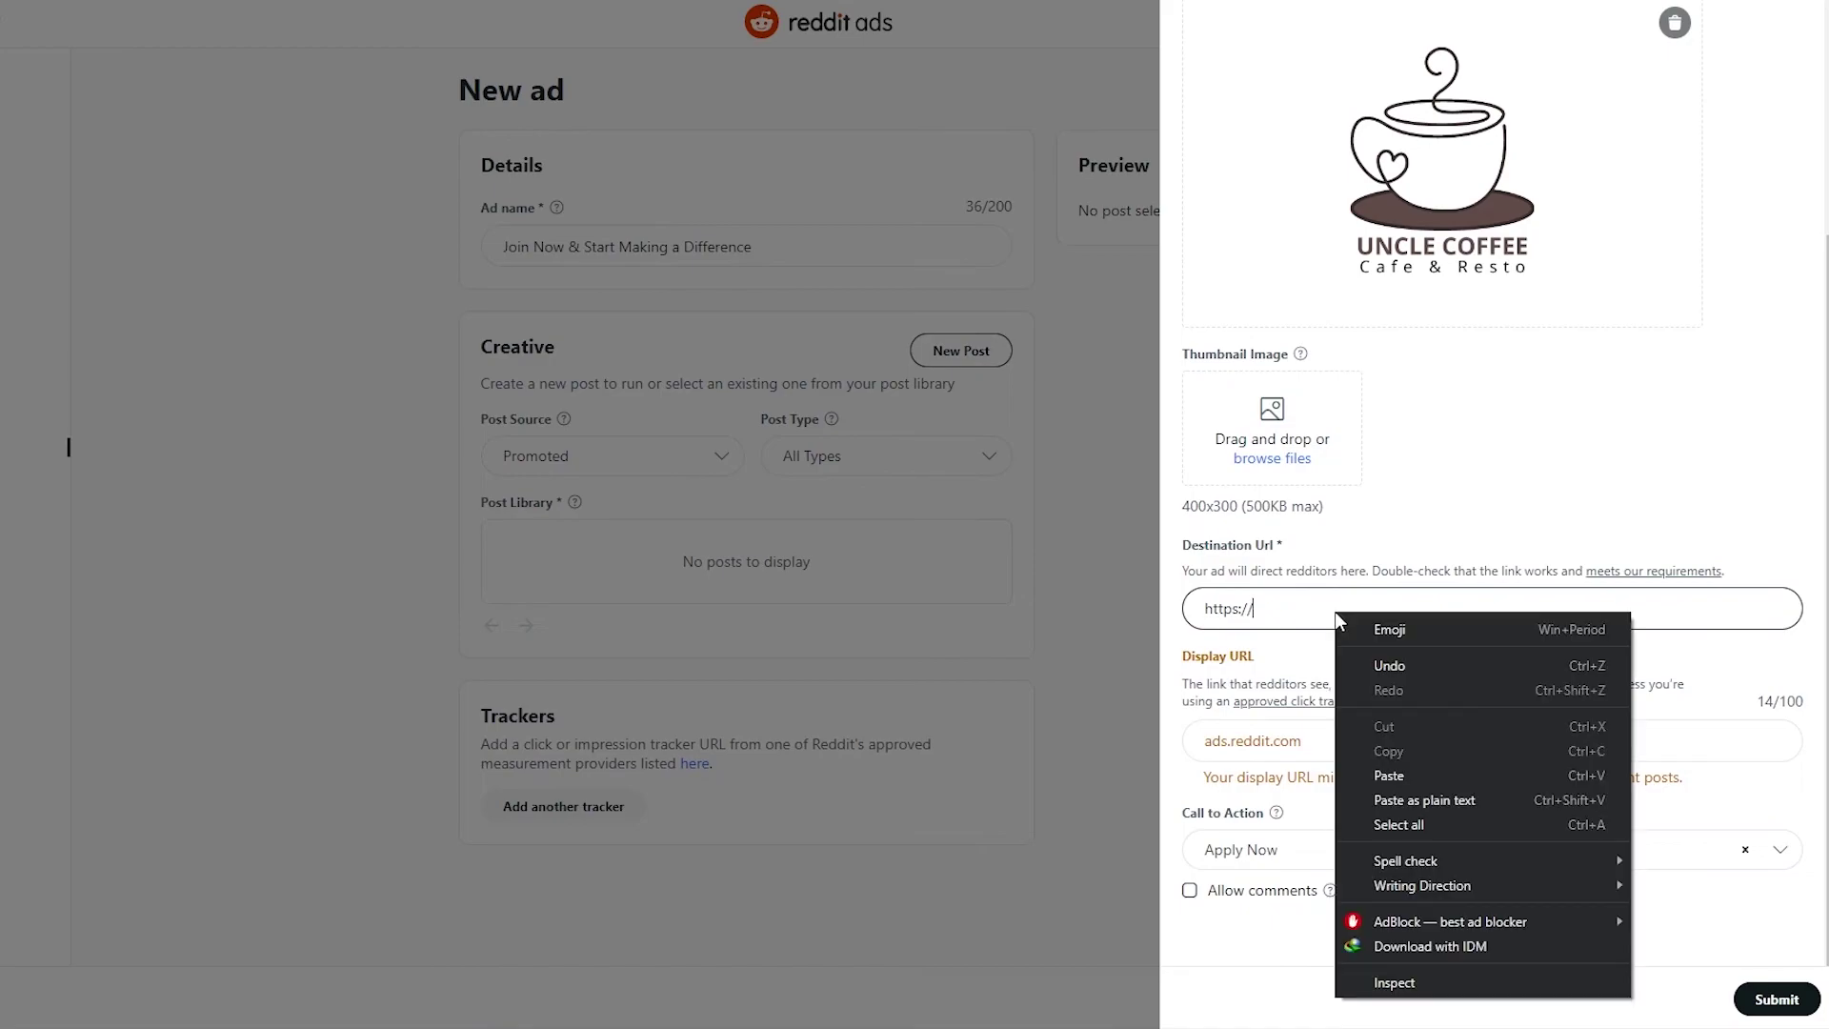
click(1401, 775)
drag(1300, 615, 1258, 637)
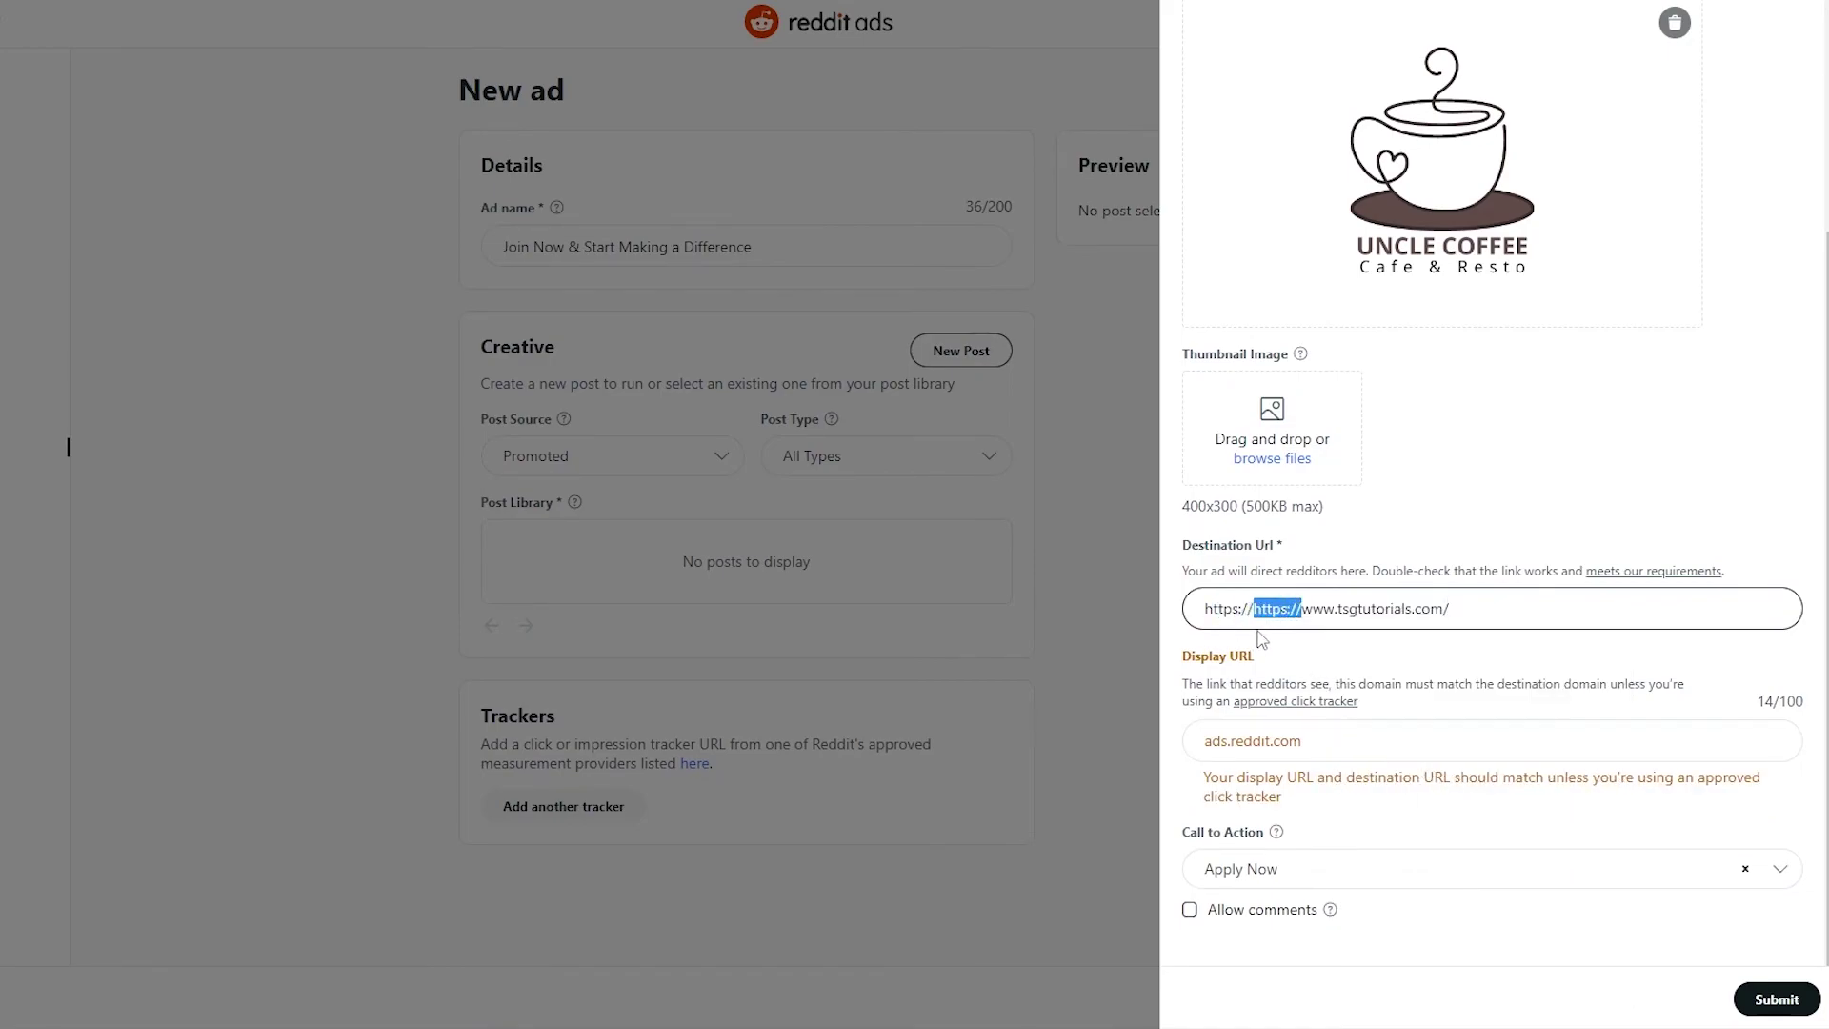
key(BackSpace)
key(Tab)
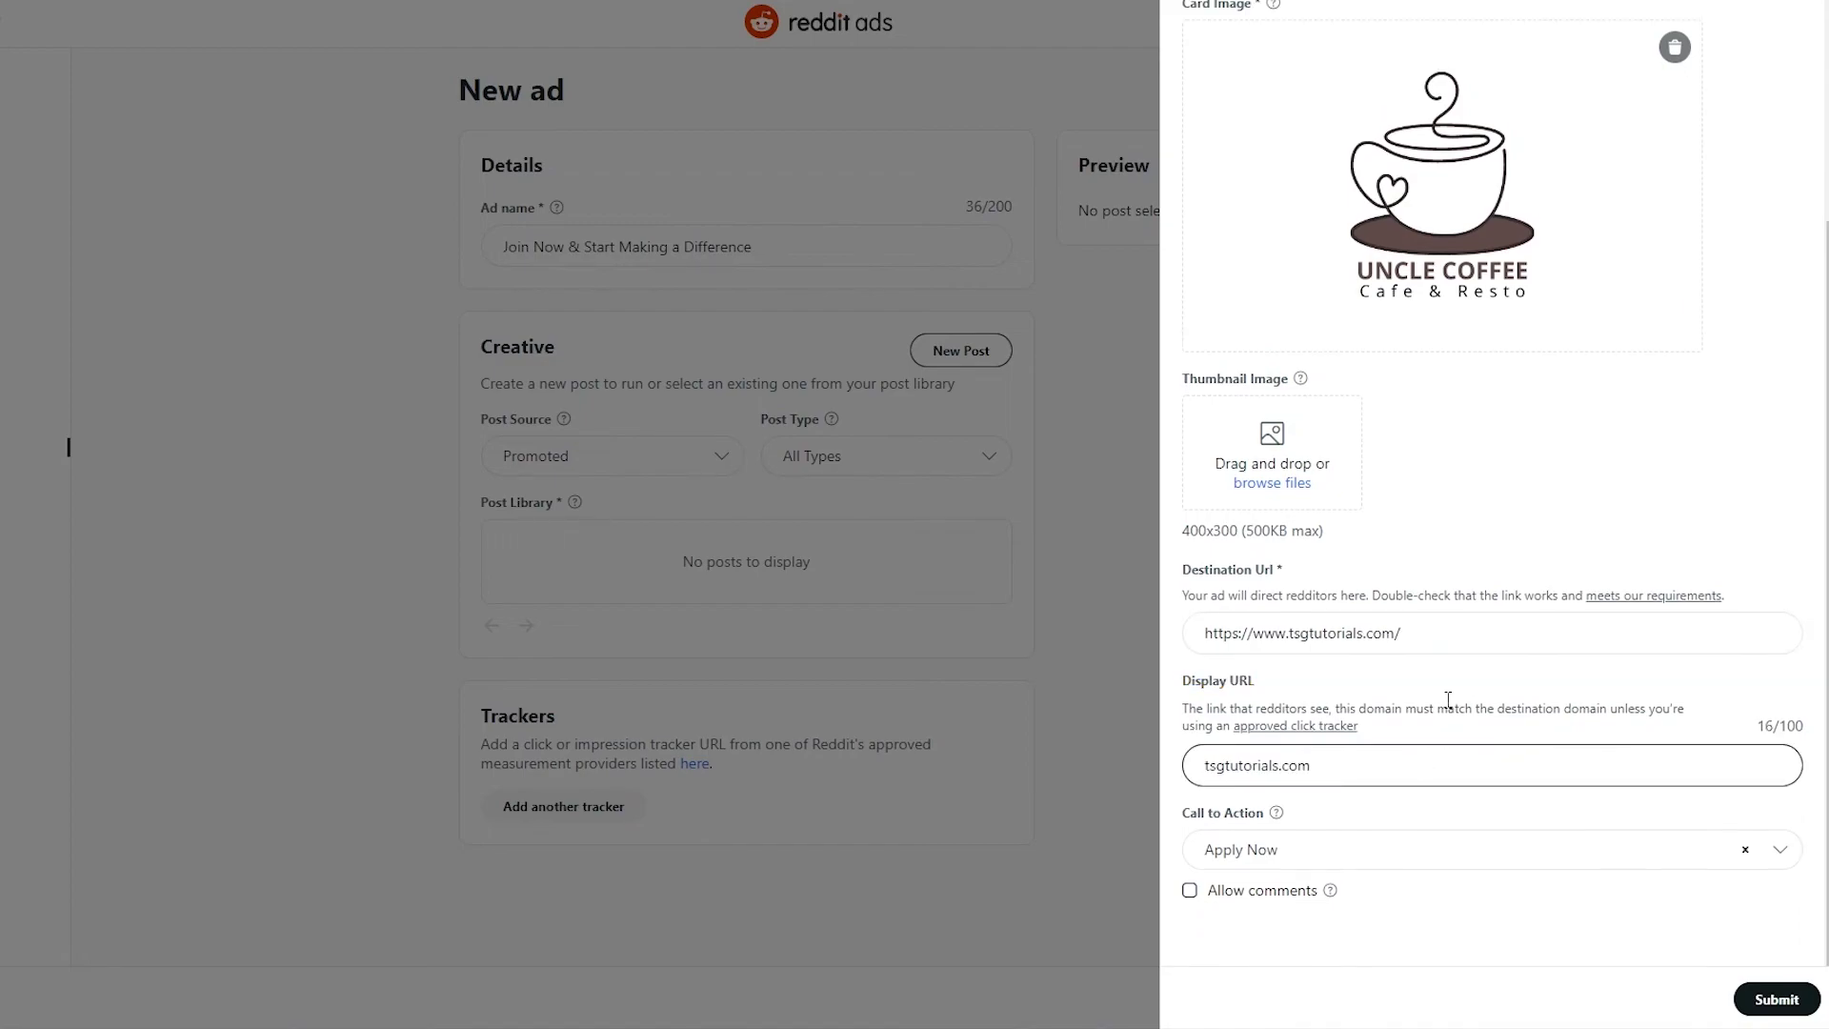
Step: Try to submit the image post with its headline left empty
click(1518, 537)
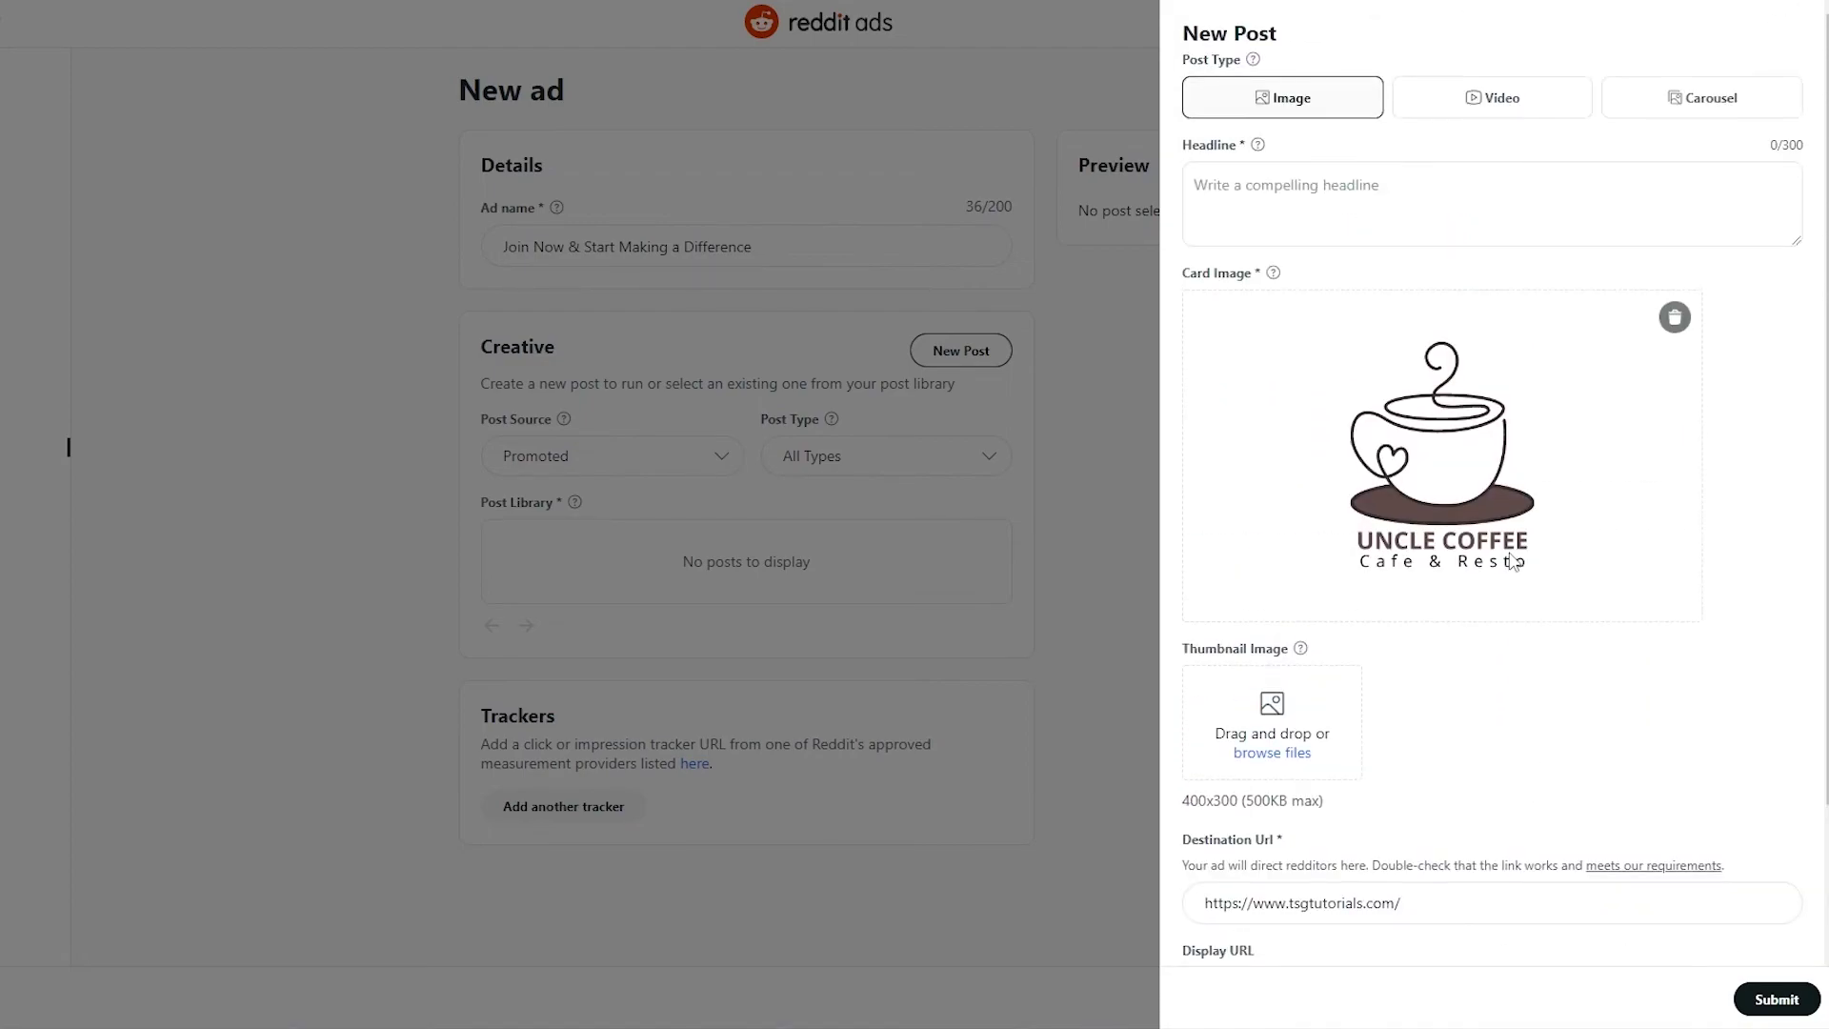
click(1771, 999)
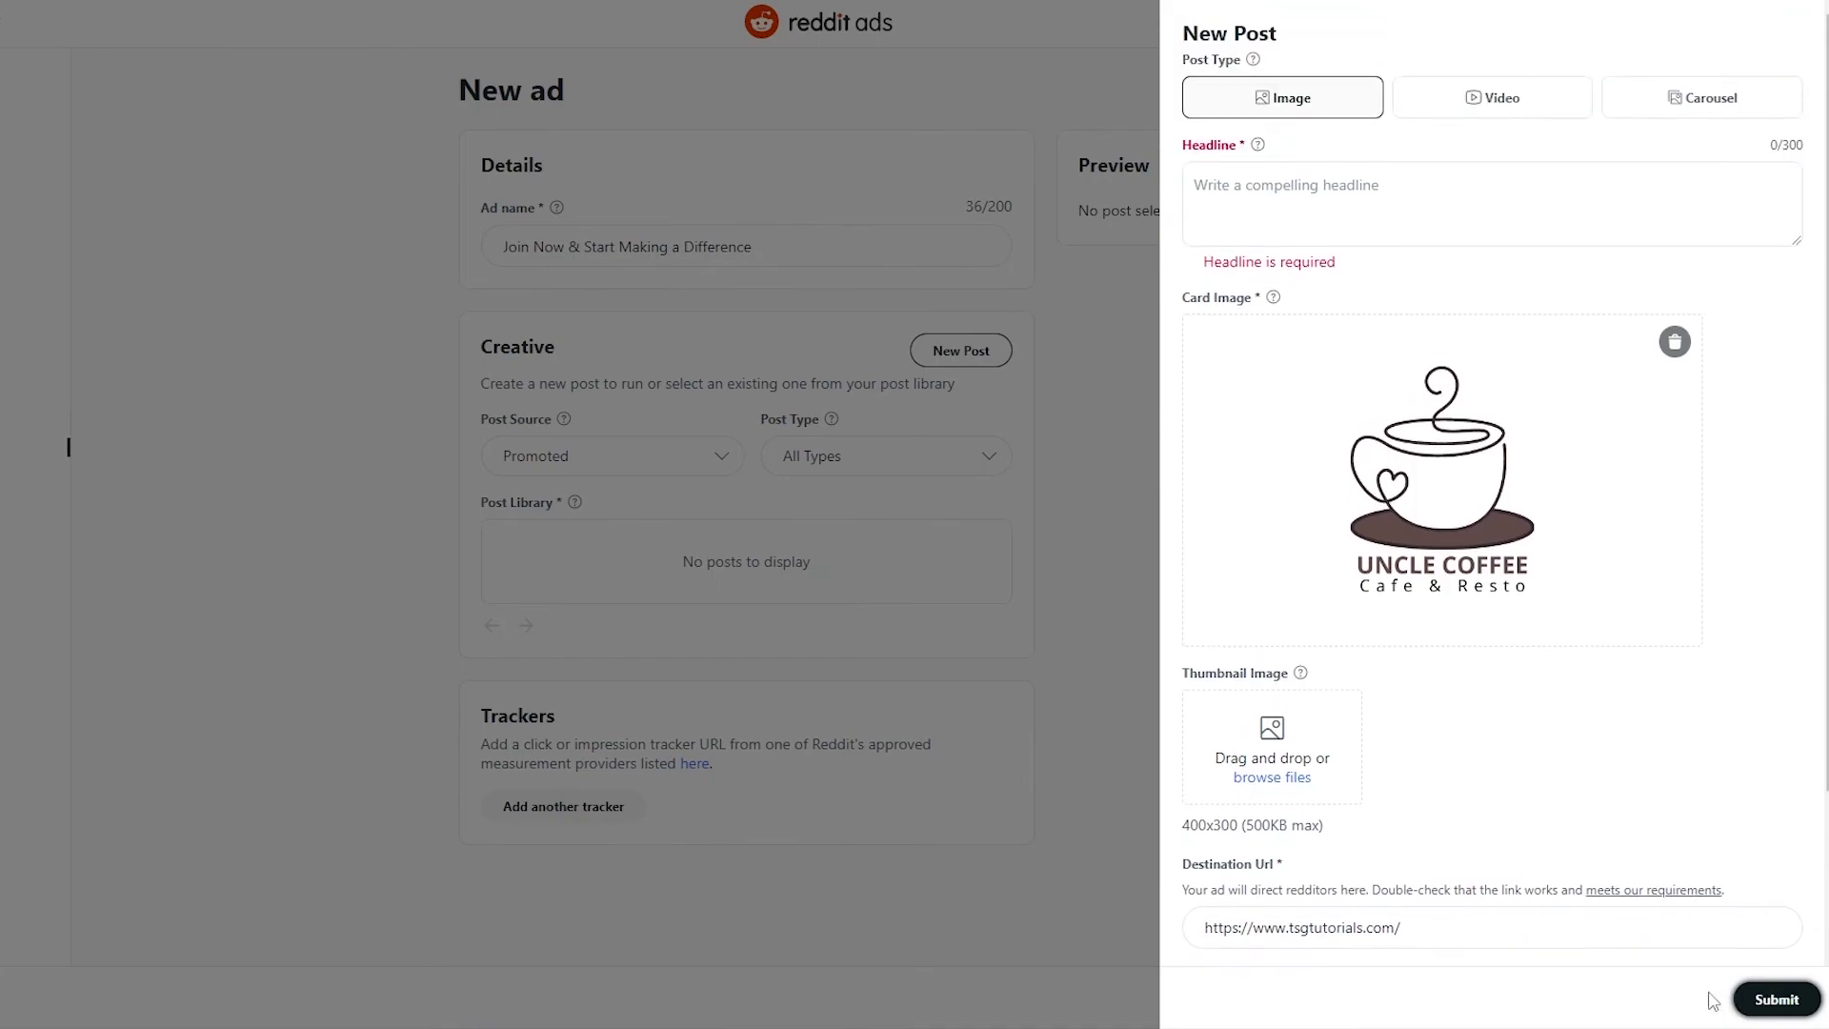
click(1266, 176)
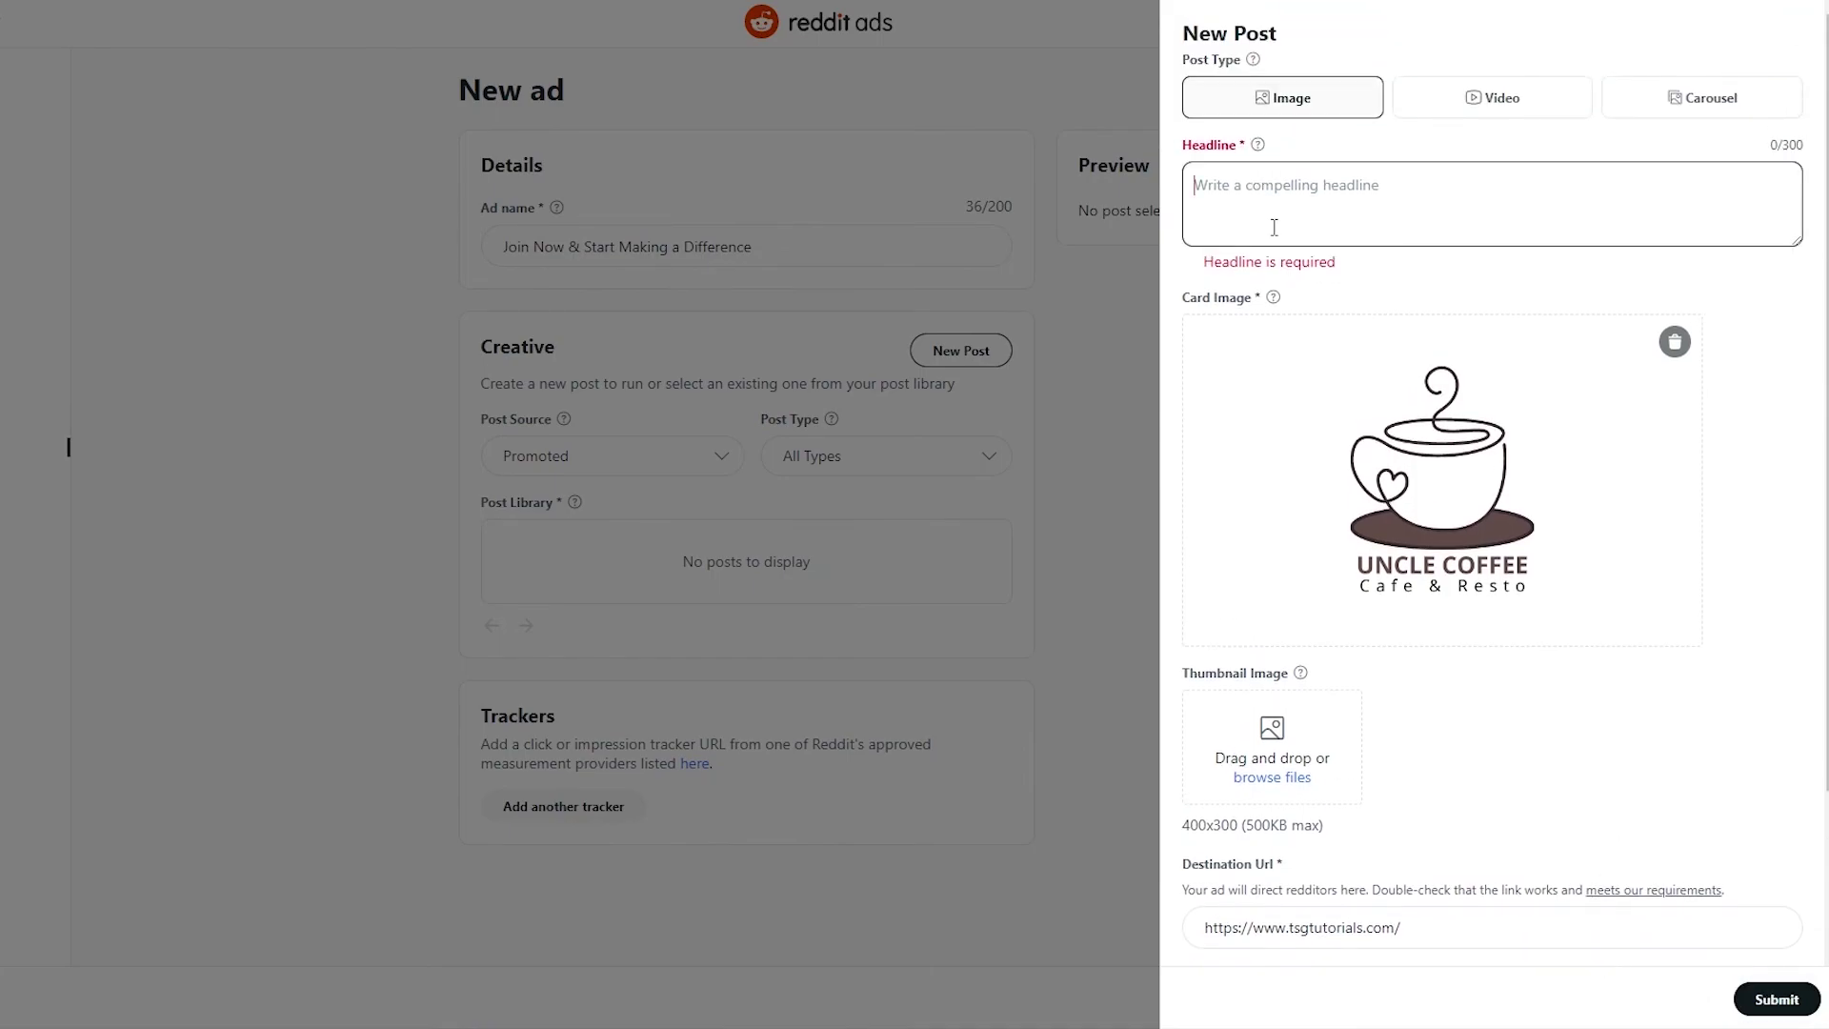
Step: Leave the post form and copy the ad name "Join Now & Start Making a Difference" from the ad details
click(671, 259)
triple_click(684, 257)
right_click(682, 251)
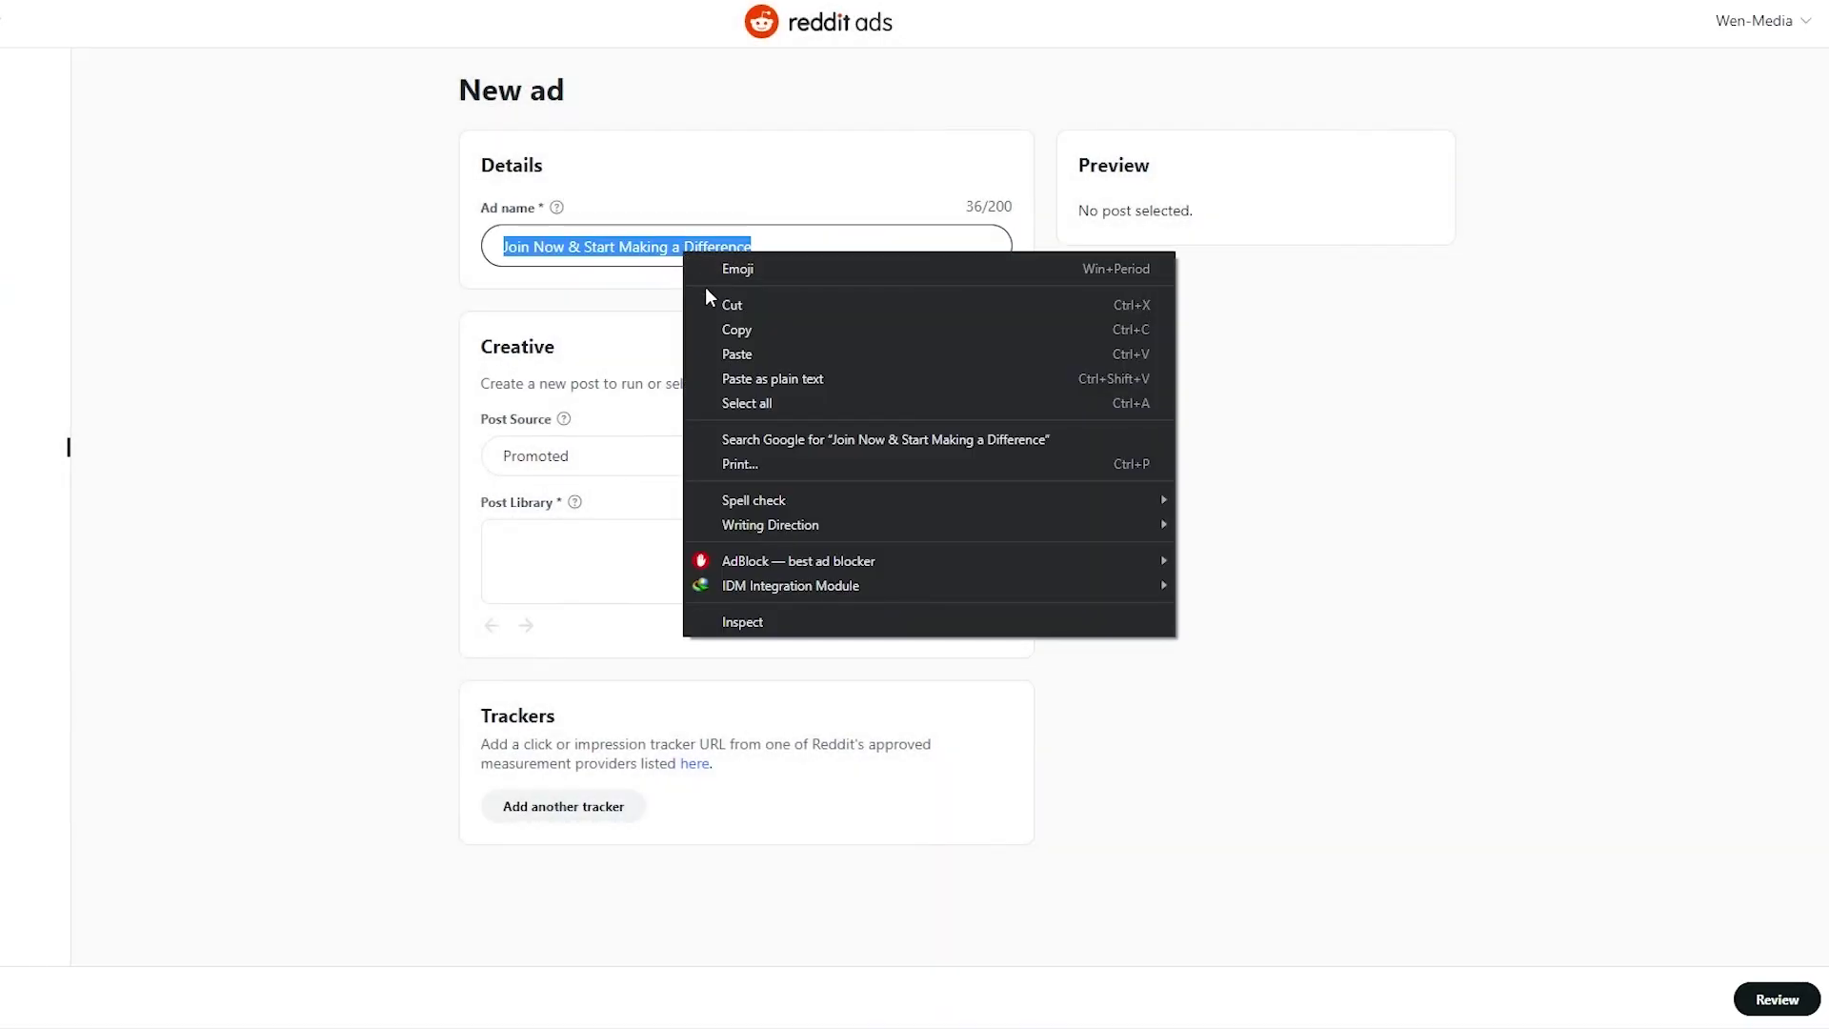
click(741, 340)
Step: Start the new post again and set its call to action to Apply Now
click(960, 350)
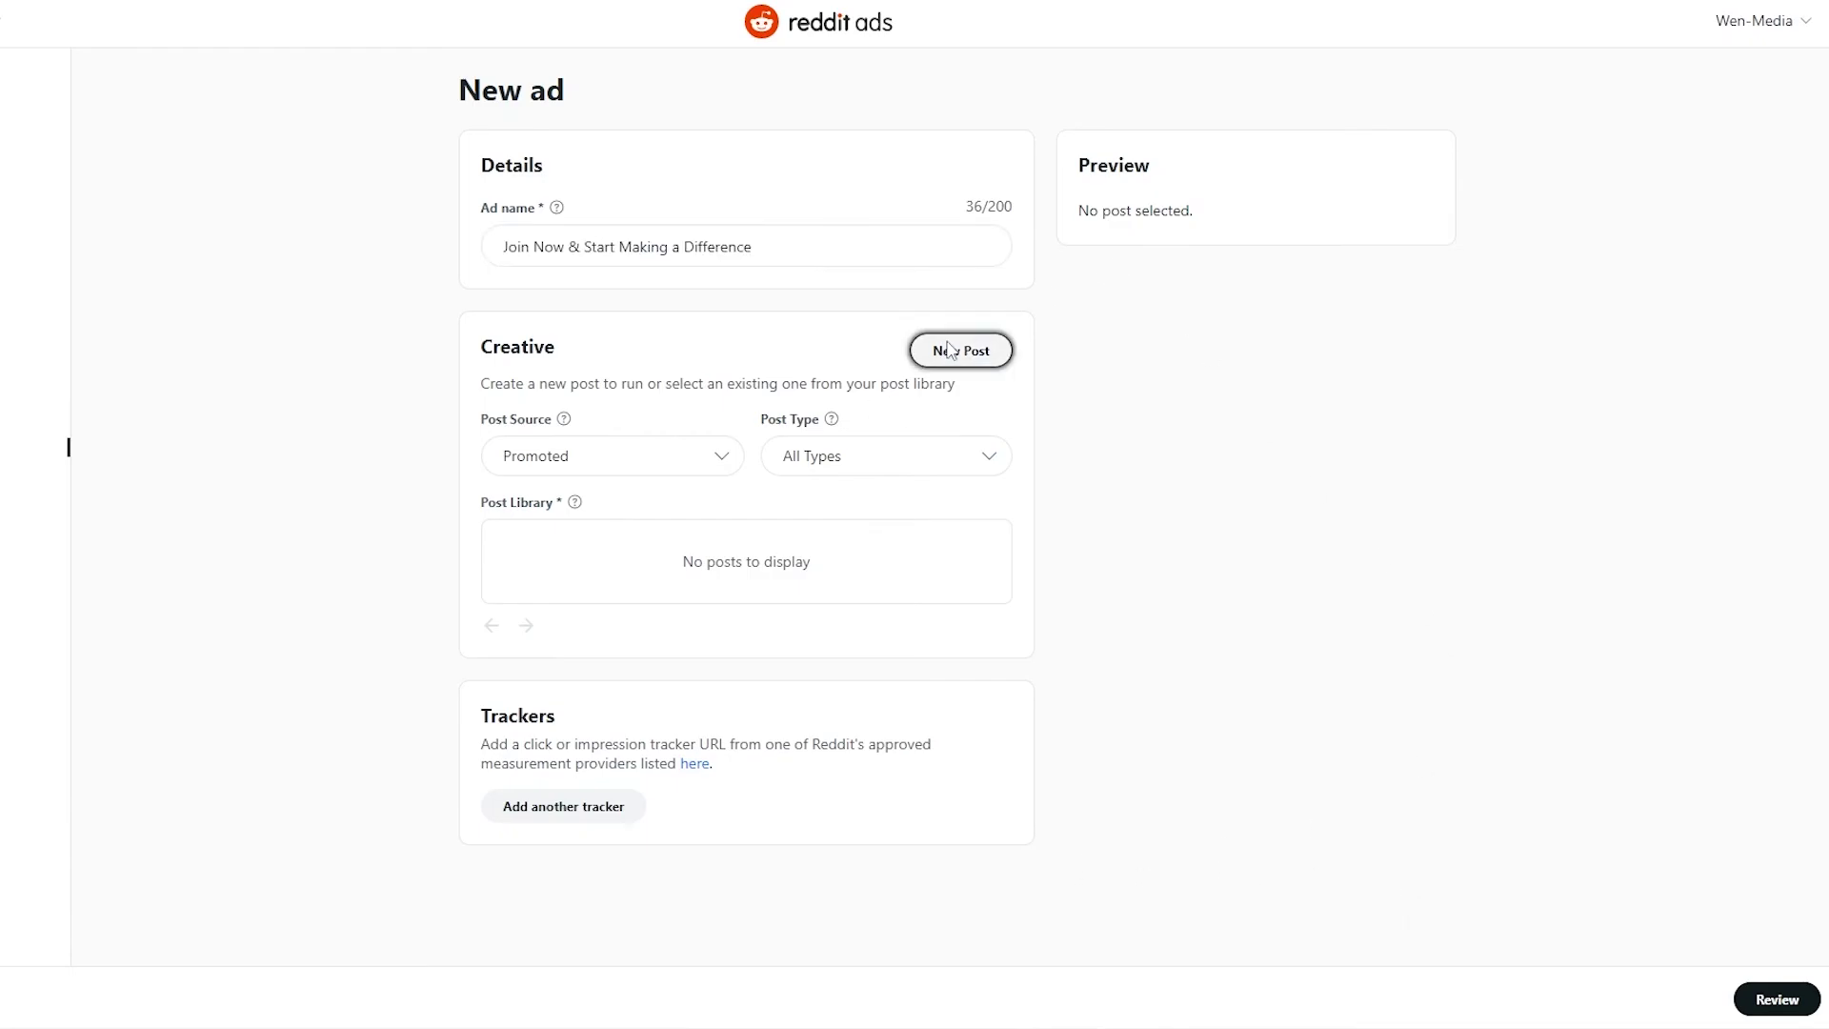
click(1264, 189)
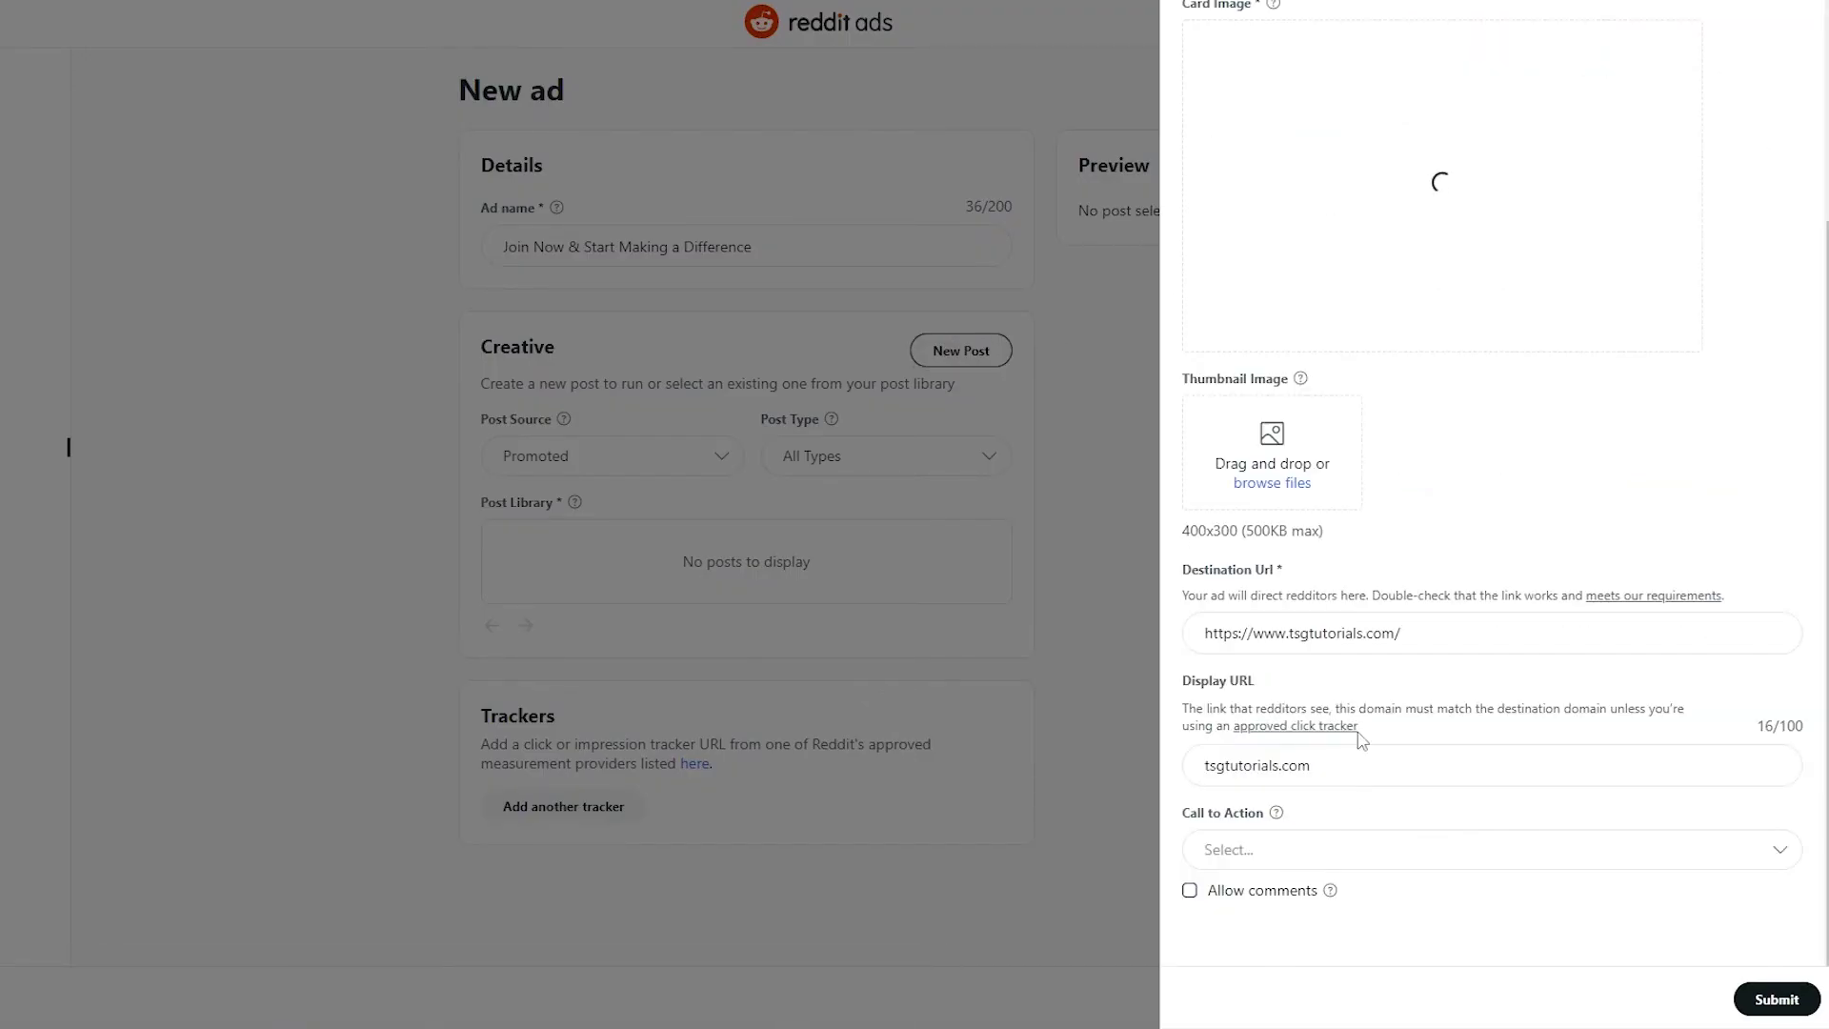
click(1326, 770)
click(1372, 857)
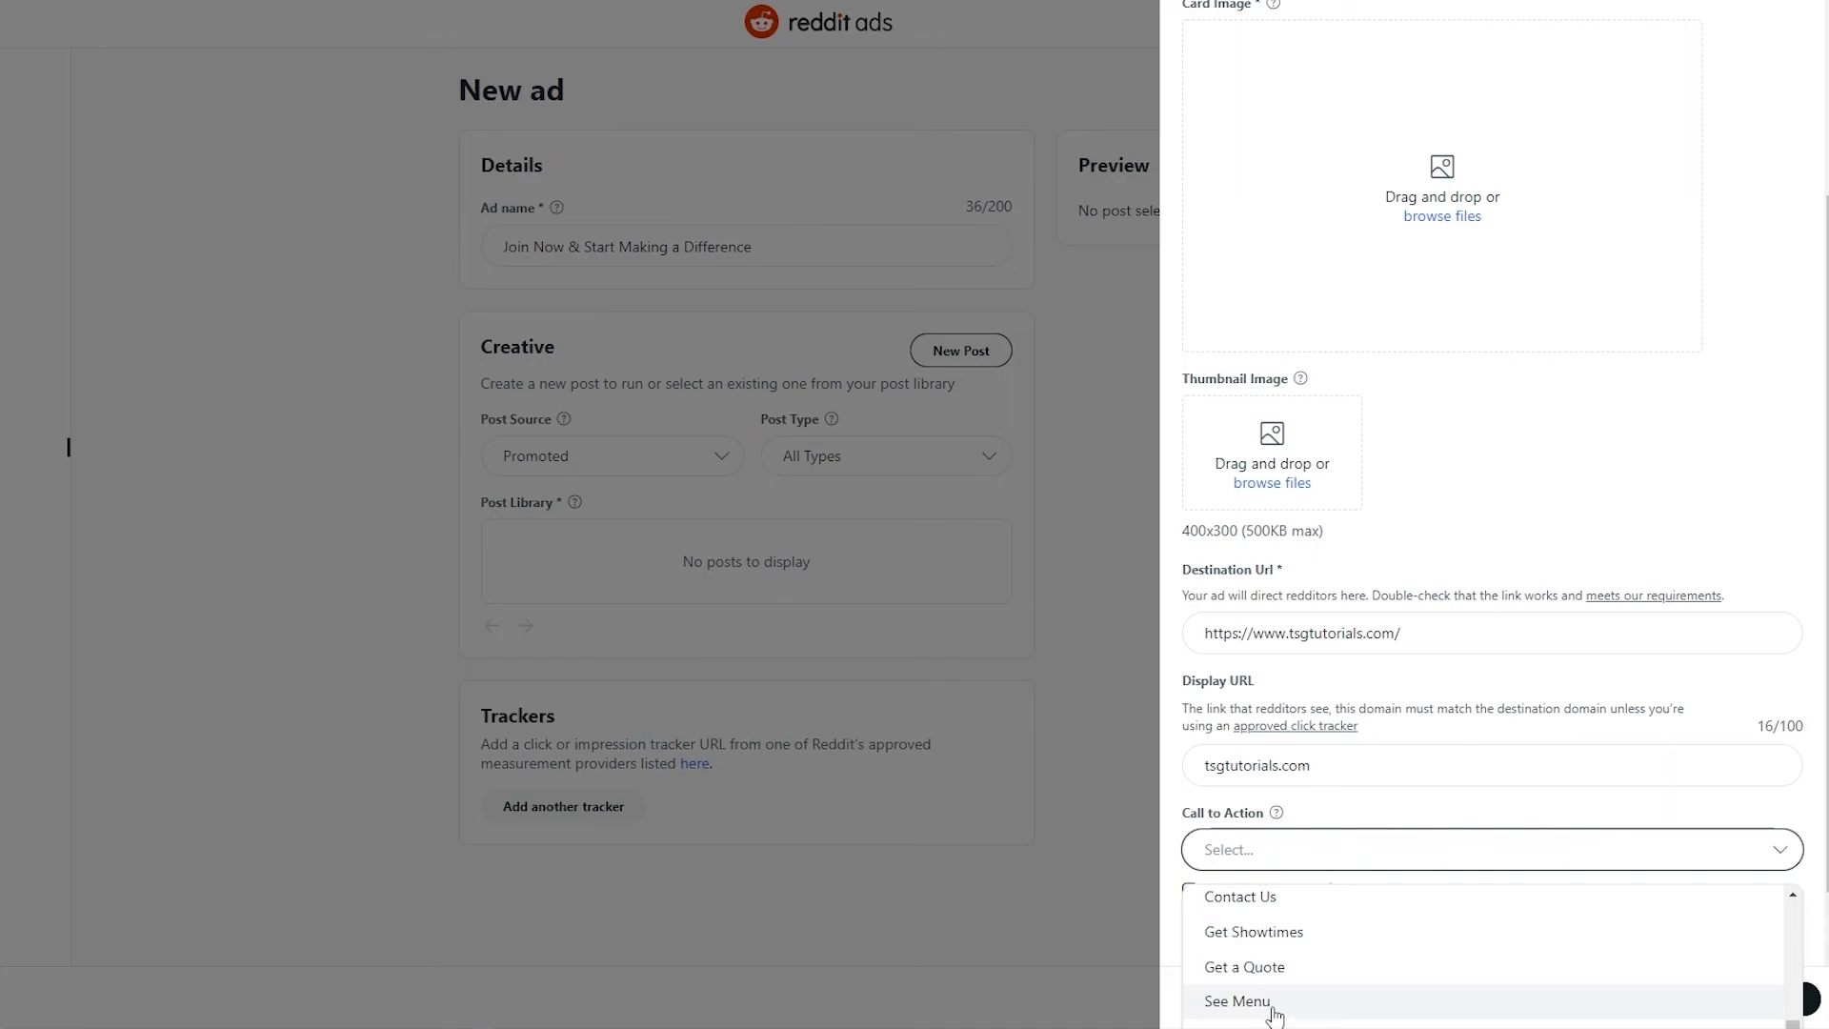
scroll(1217, 931, up, 3)
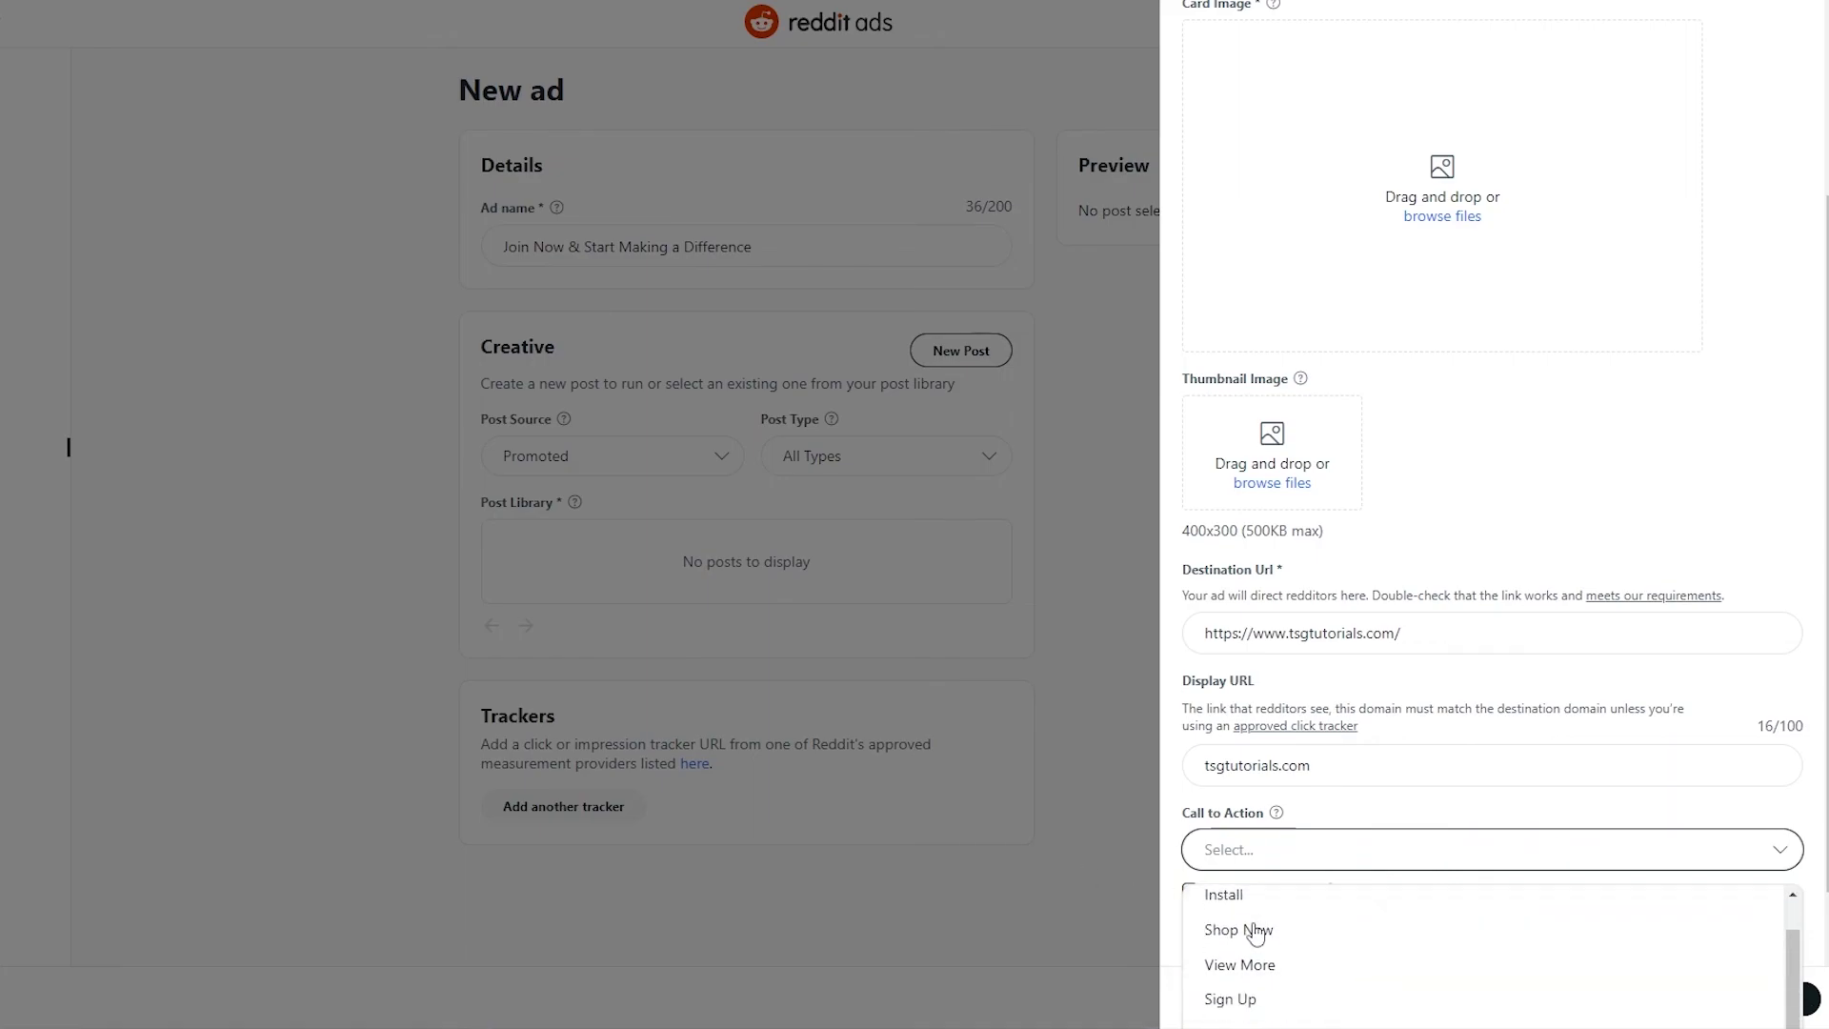
scroll(1258, 931, down, 1)
scroll(1258, 977, down, 5)
click(1260, 860)
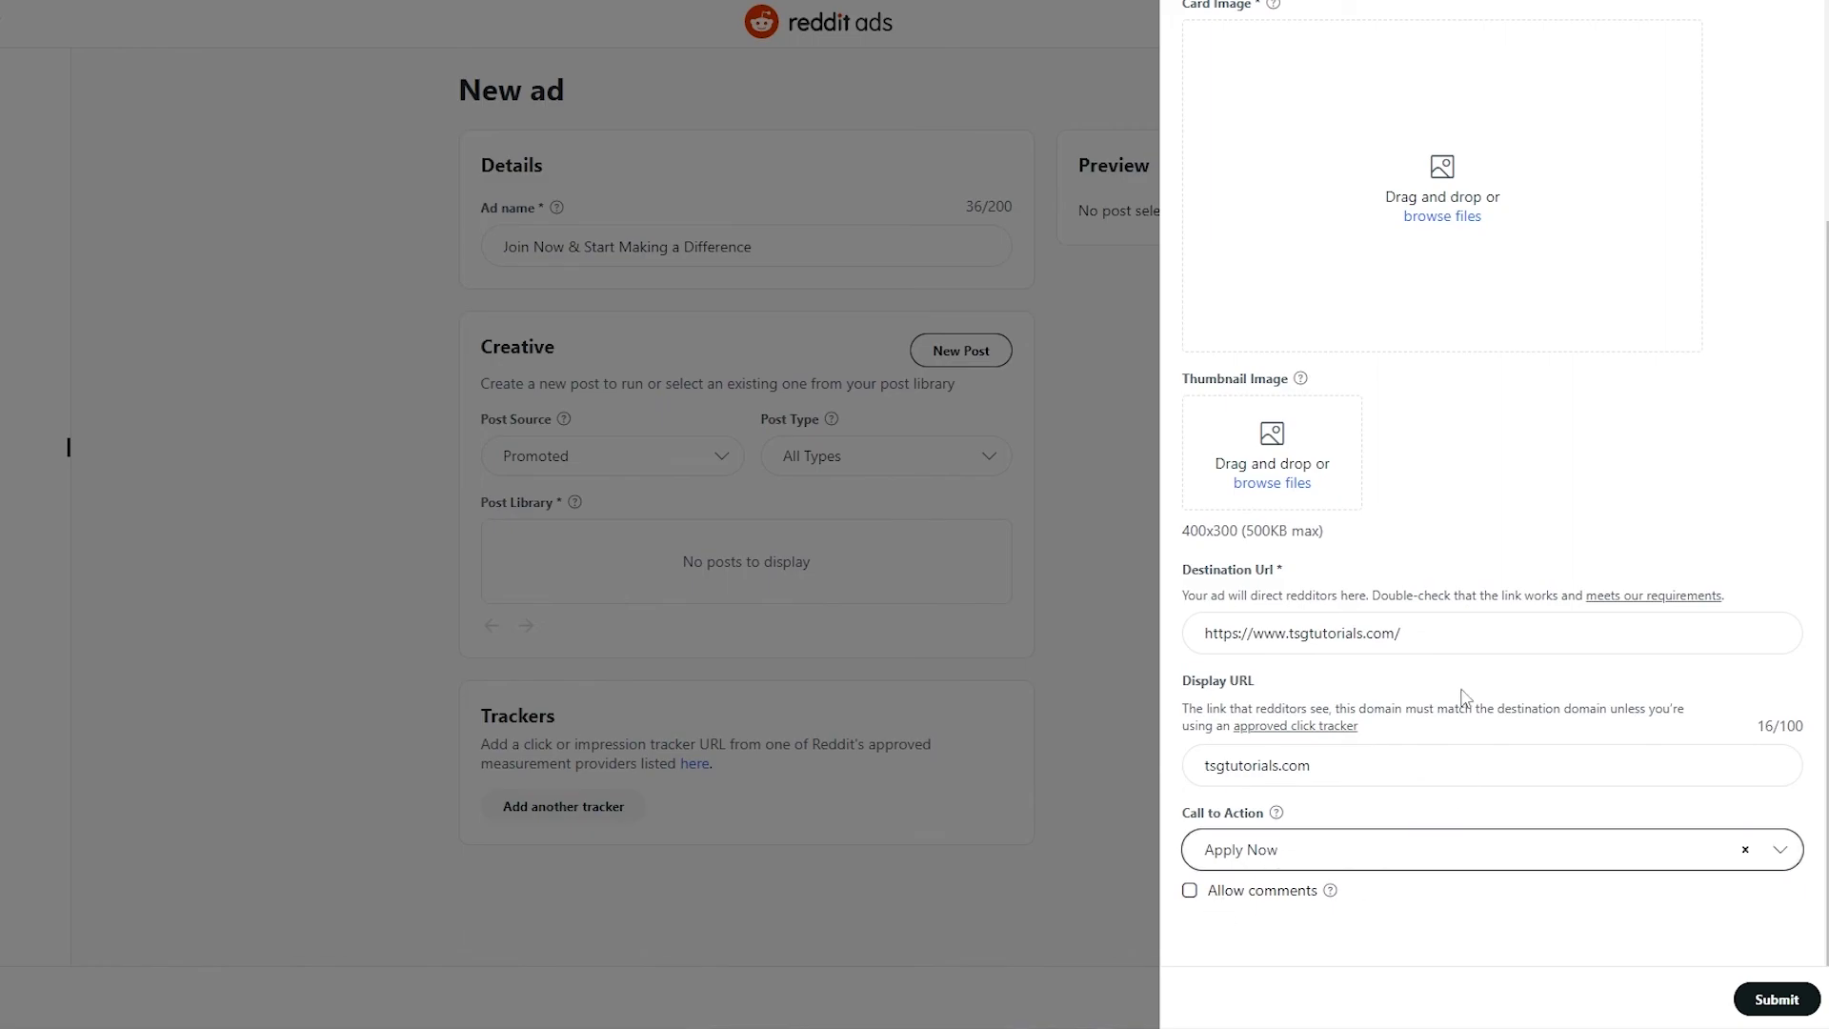
Step: Upload Brown White Cafe & Resto Logo.png as the new post's card image
scroll(1448, 696, up, 2)
click(1440, 424)
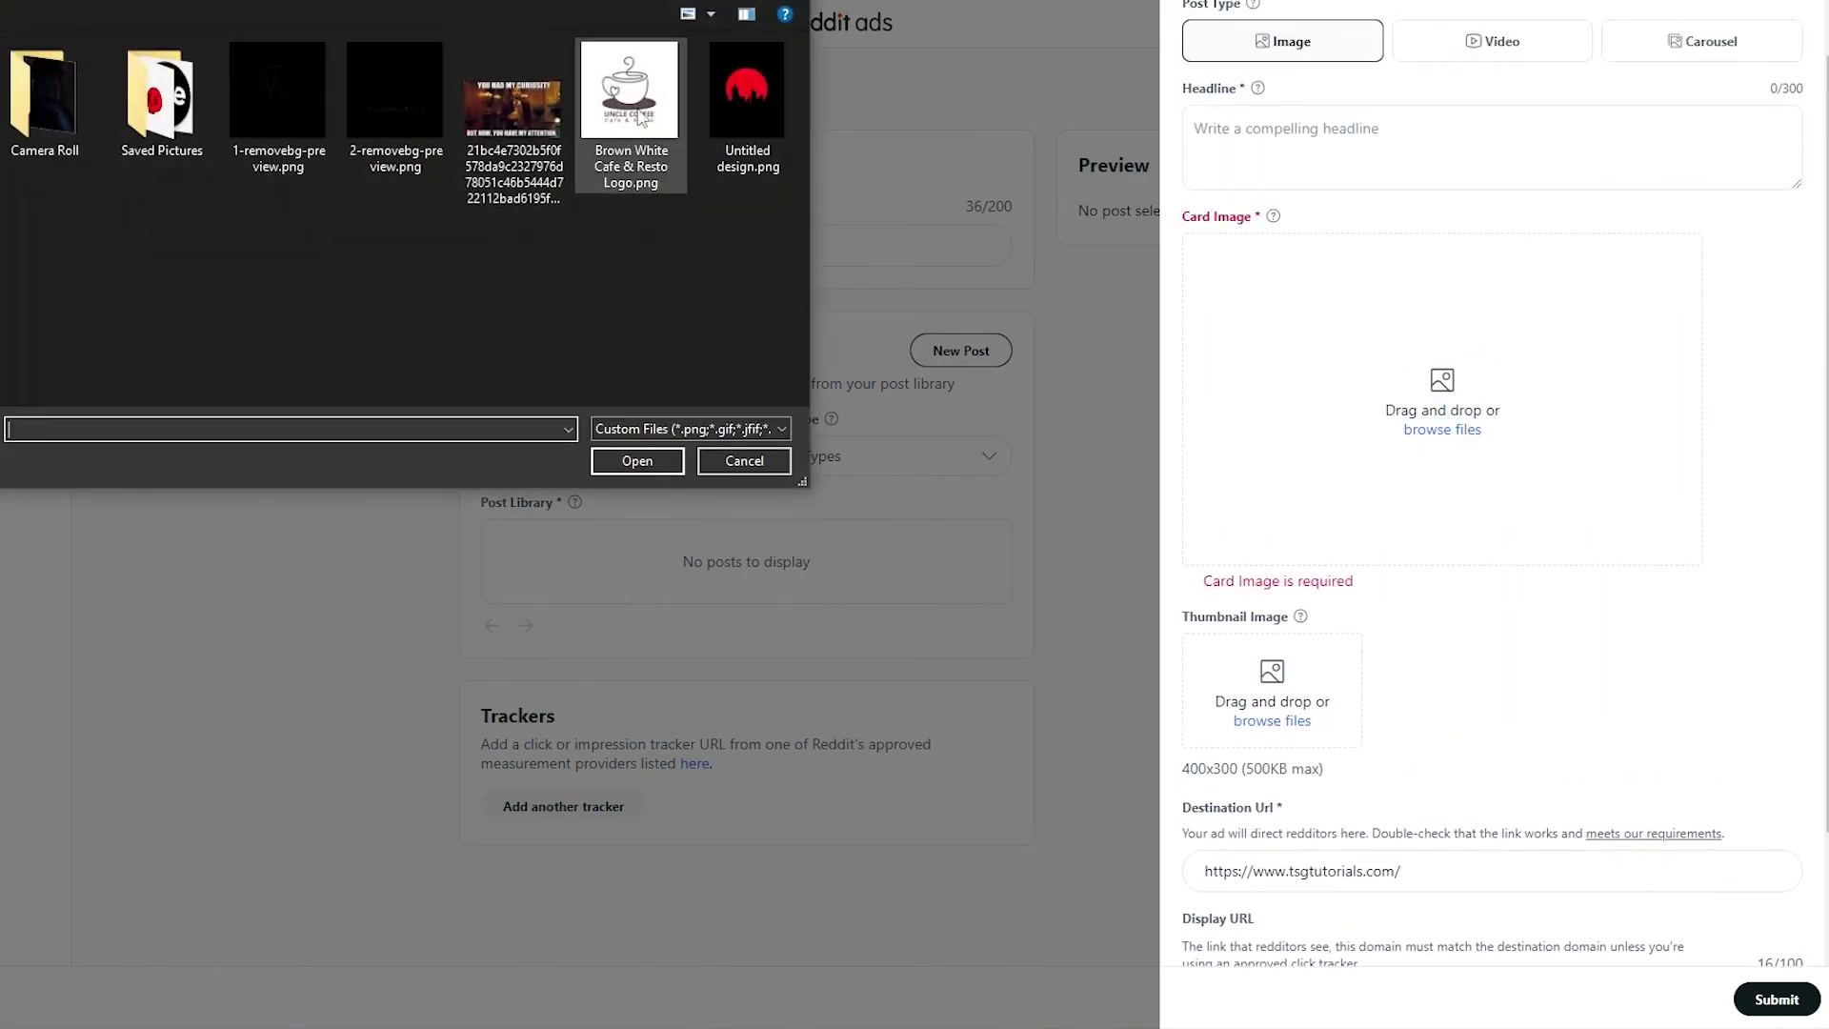
double_click(633, 116)
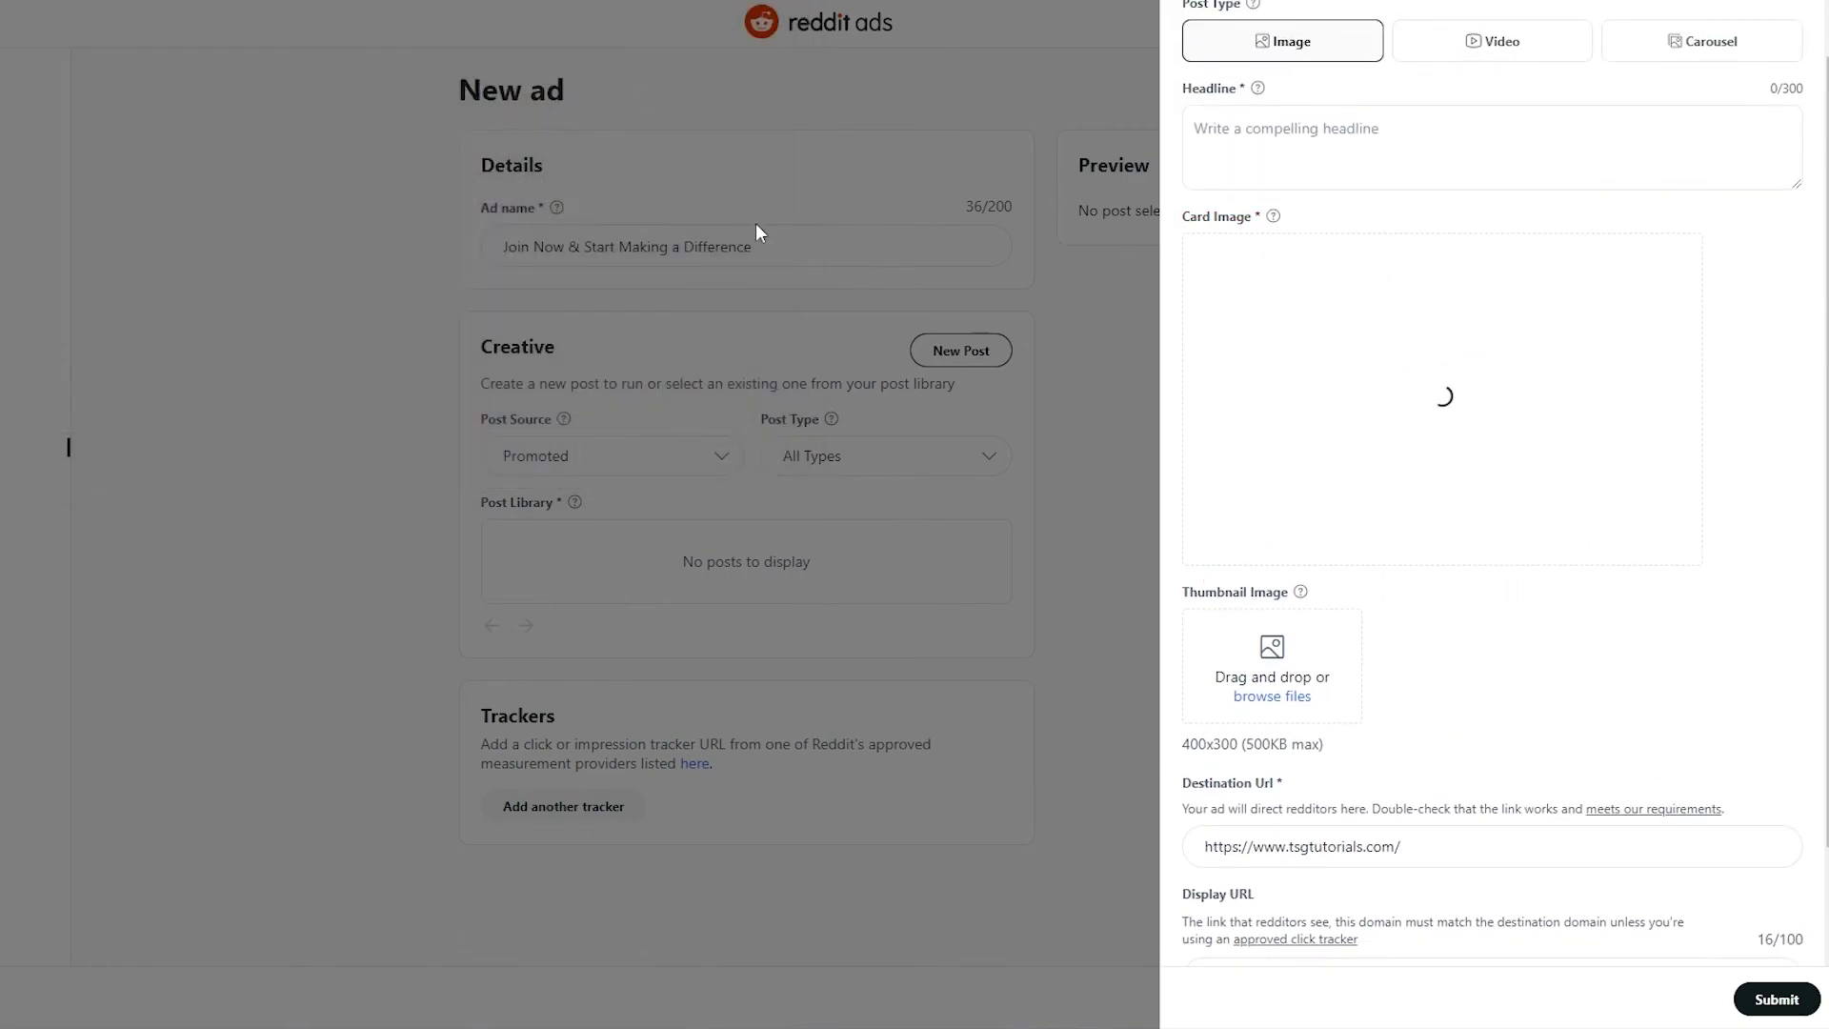
Step: Enter the headline "What Are You Waiting For?" and submit the post as the ad's creative
click(1261, 144)
key(ctrl+v)
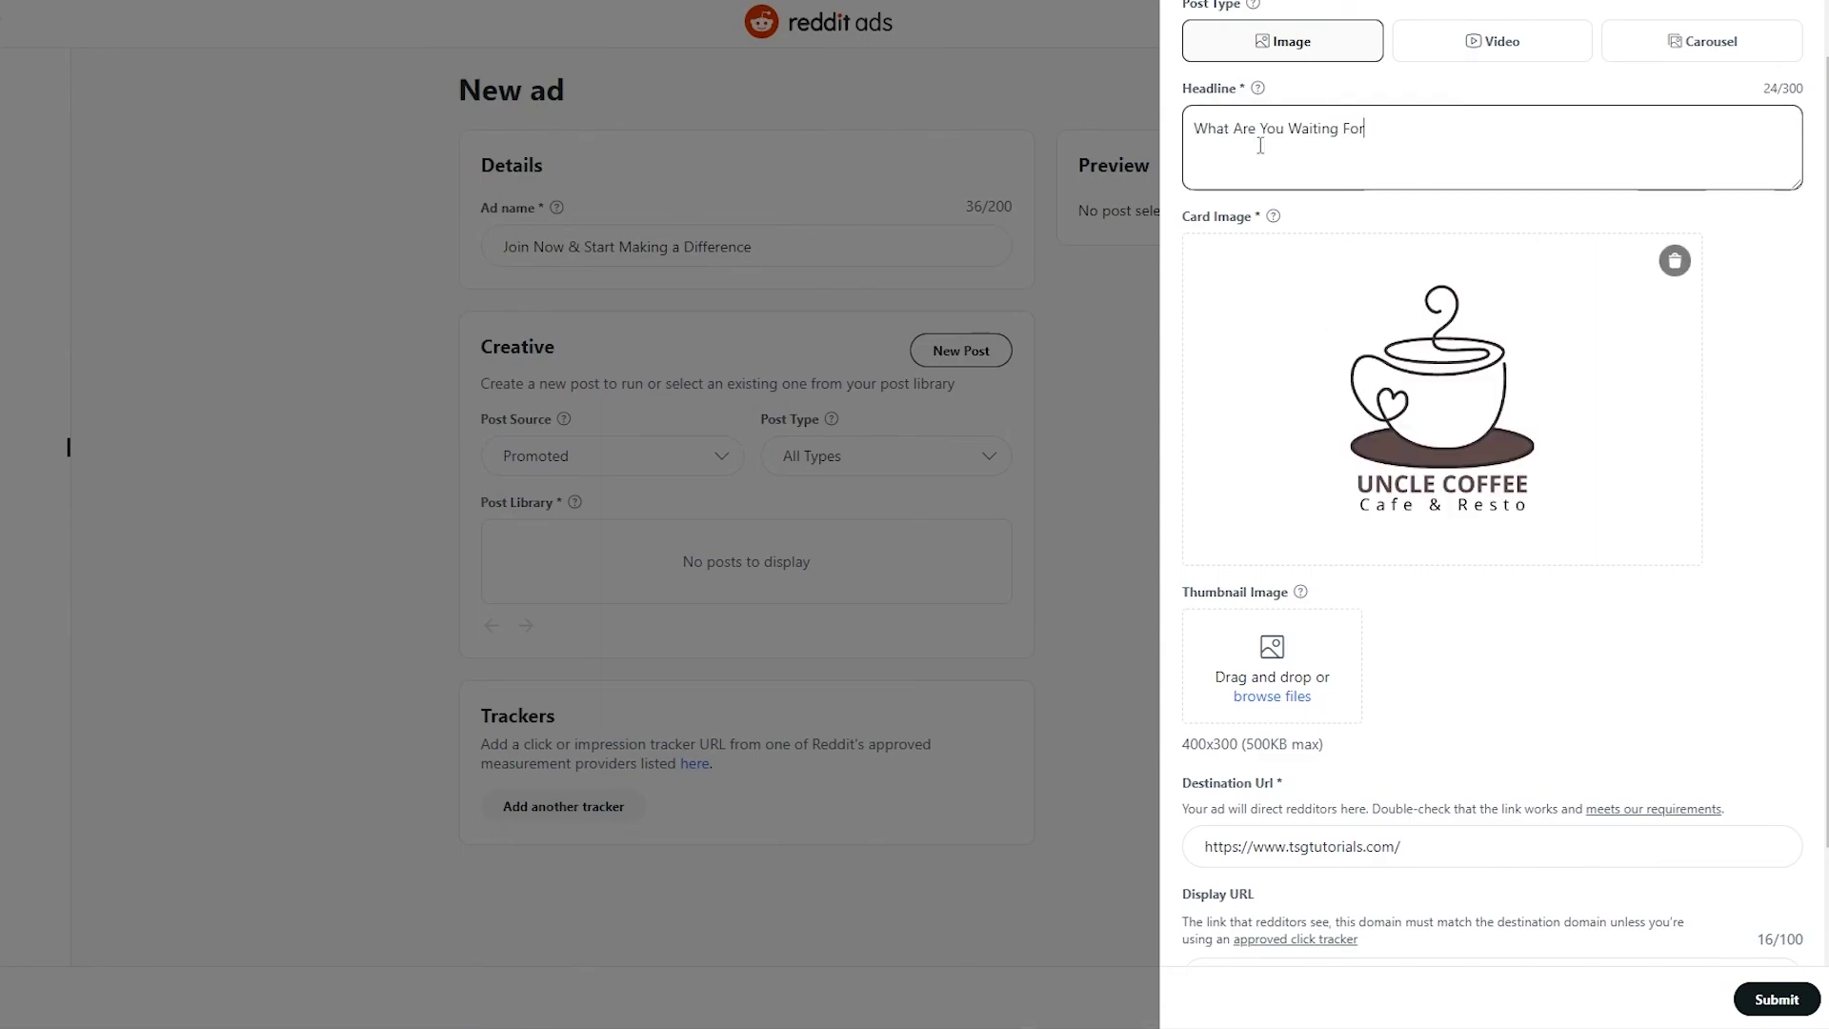
scroll(1440, 448, down, 2)
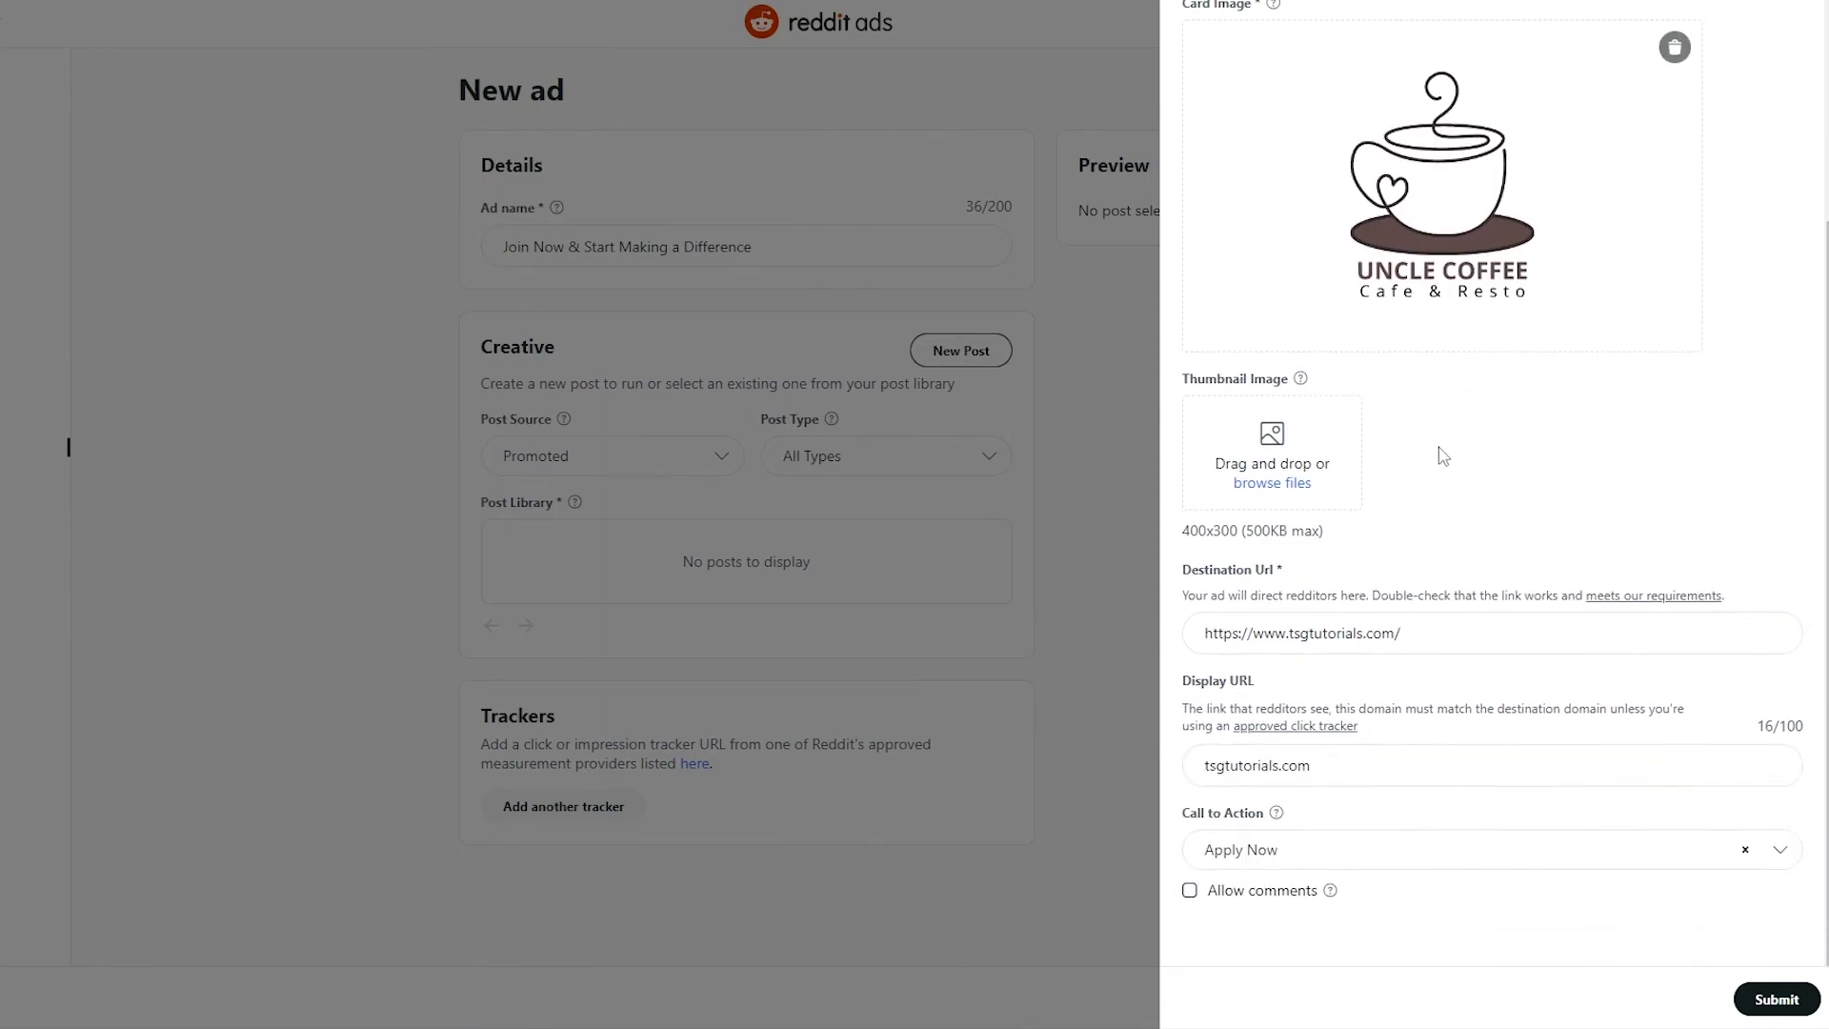
click(1759, 1000)
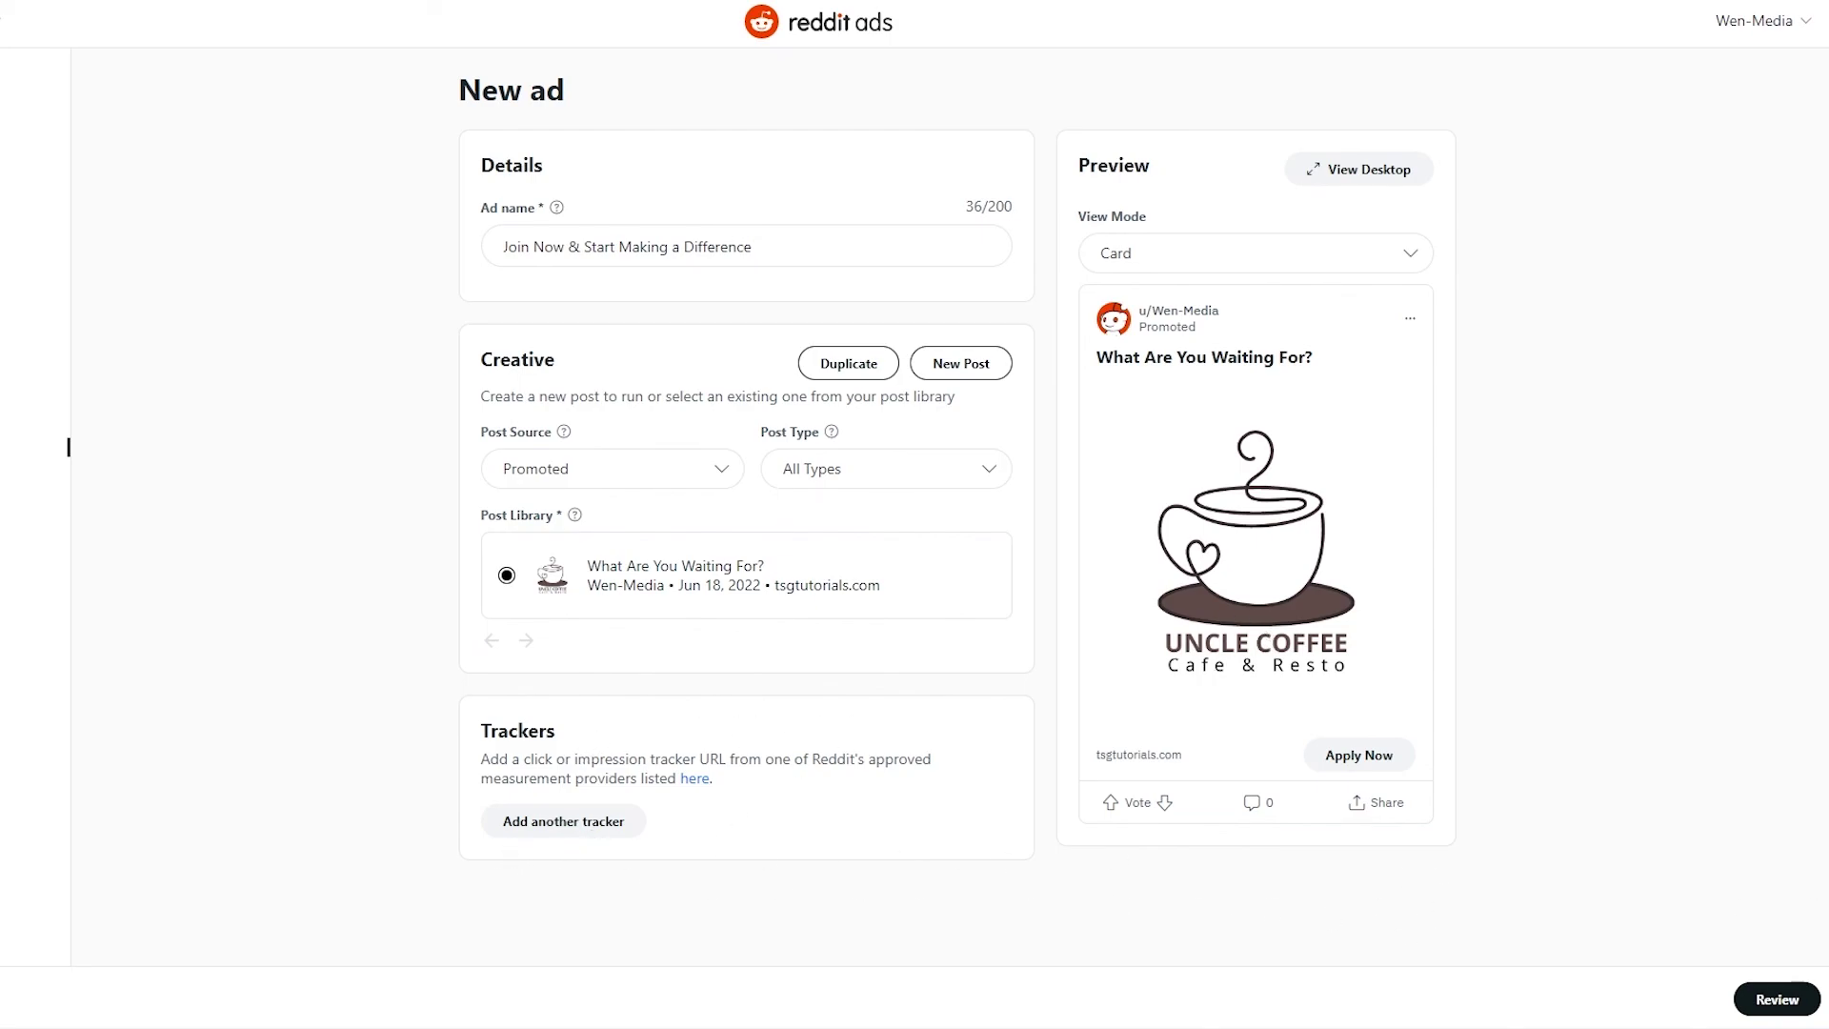
Step: Proceed to the campaign review and examine the targeting, bid, budget, schedule and ad settings
click(1777, 998)
scroll(1162, 743, down, 5)
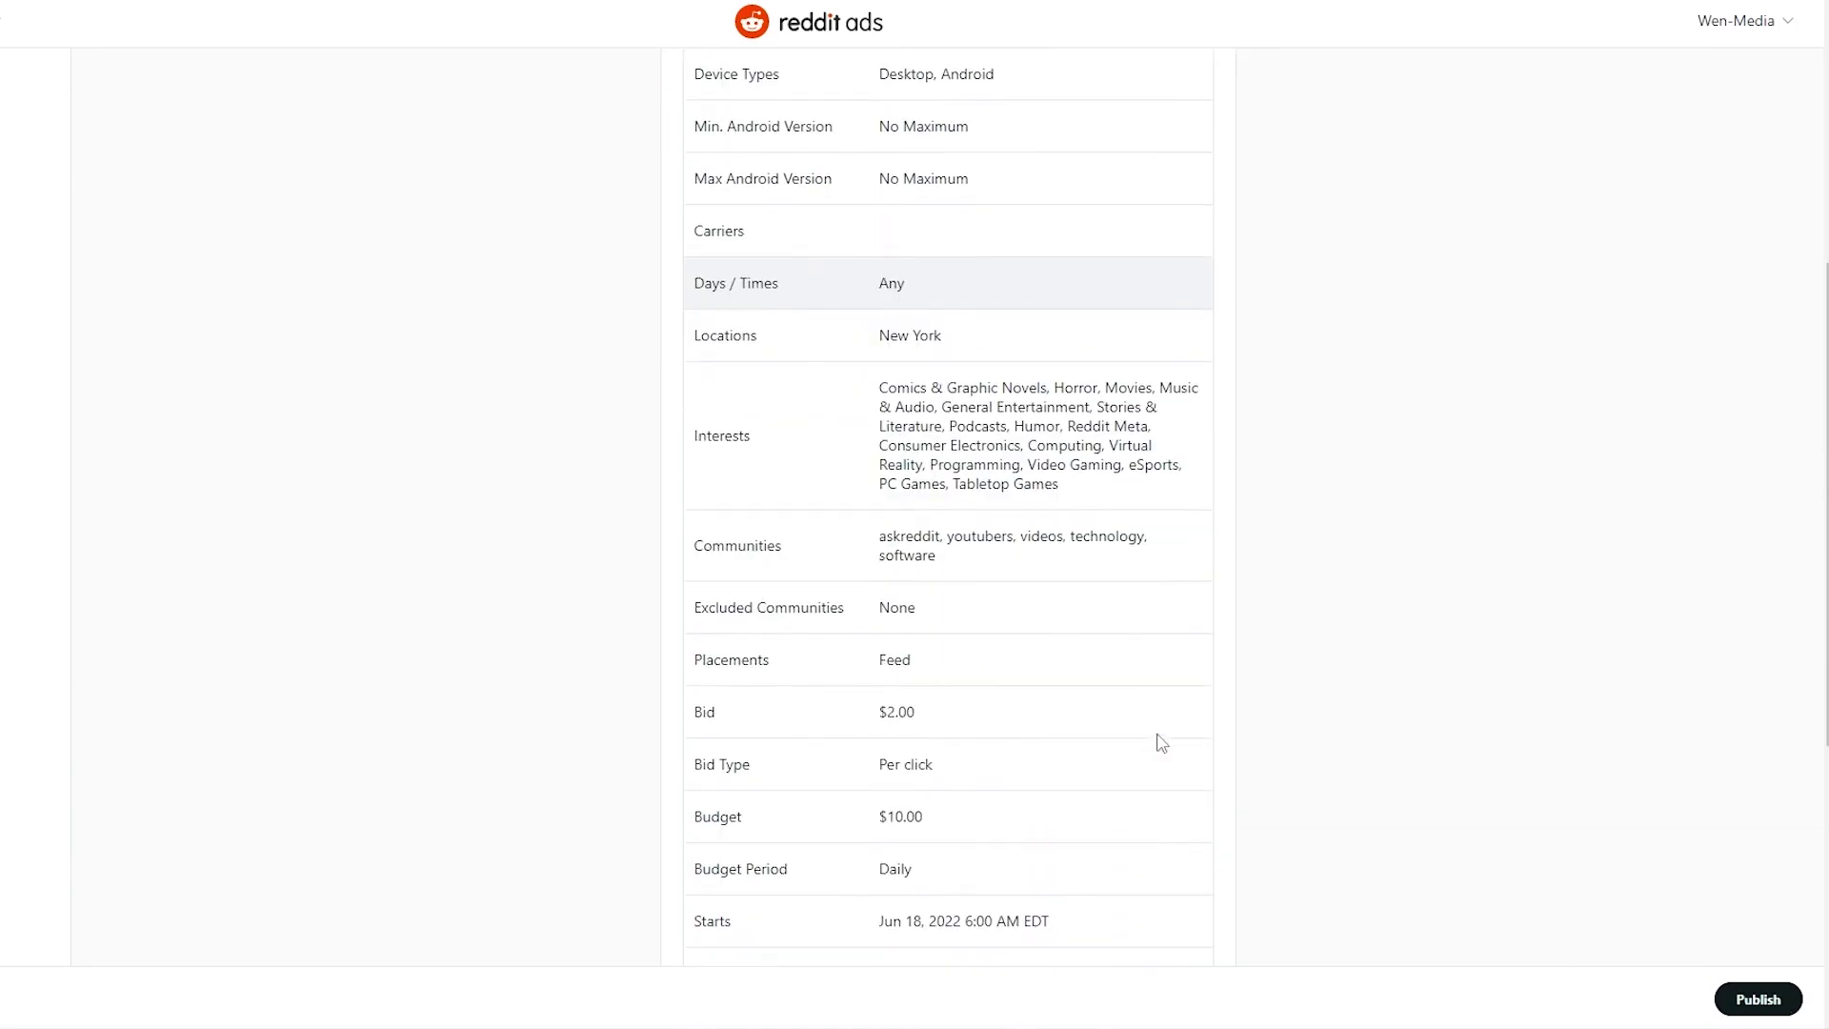
scroll(1162, 743, down, 4)
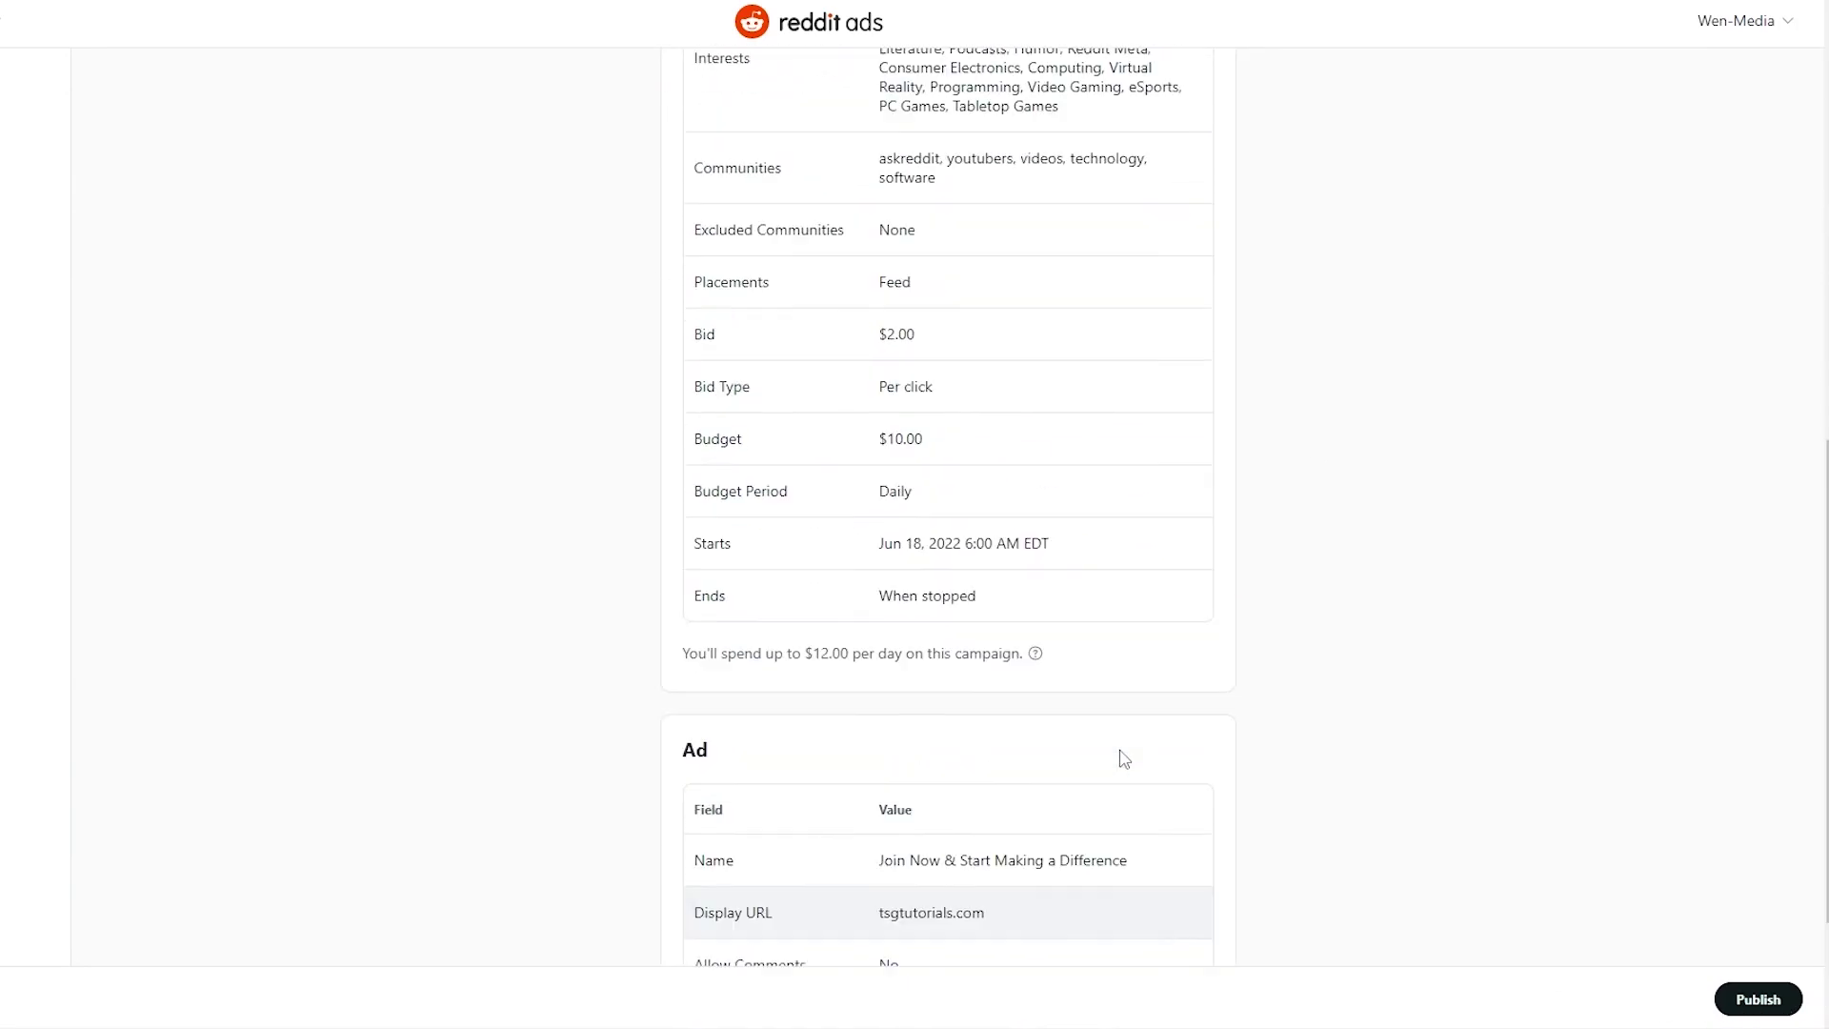